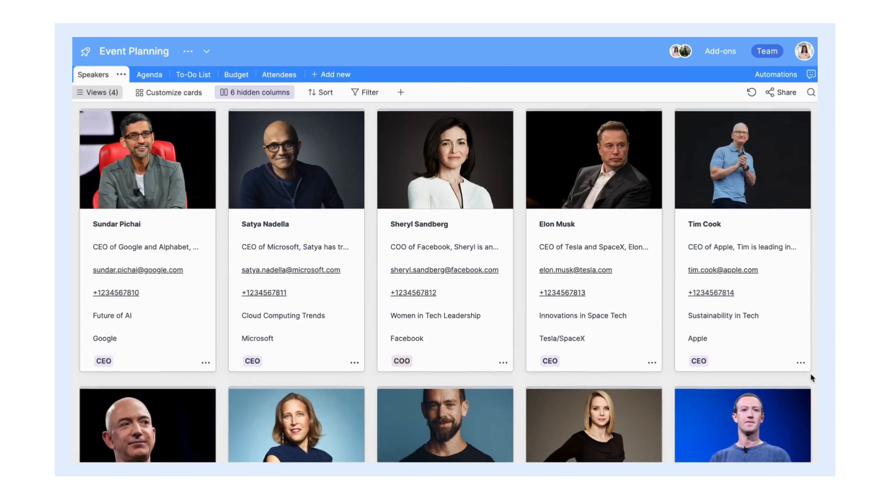
Step: Browse the Speaker cards and open Elon Musk's speaker card
{"action": "scroll", "coordinate": [811, 378], "scroll_direction": "down", "scroll_amount": 2}
{"action": "scroll", "coordinate": [811, 378], "scroll_direction": "down", "scroll_amount": 9}
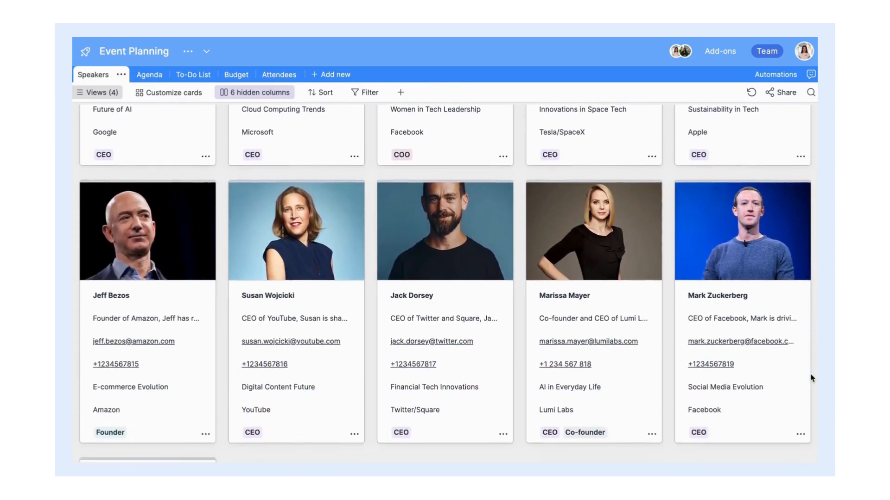
{"action": "scroll", "coordinate": [811, 377], "scroll_direction": "up", "scroll_amount": 10}
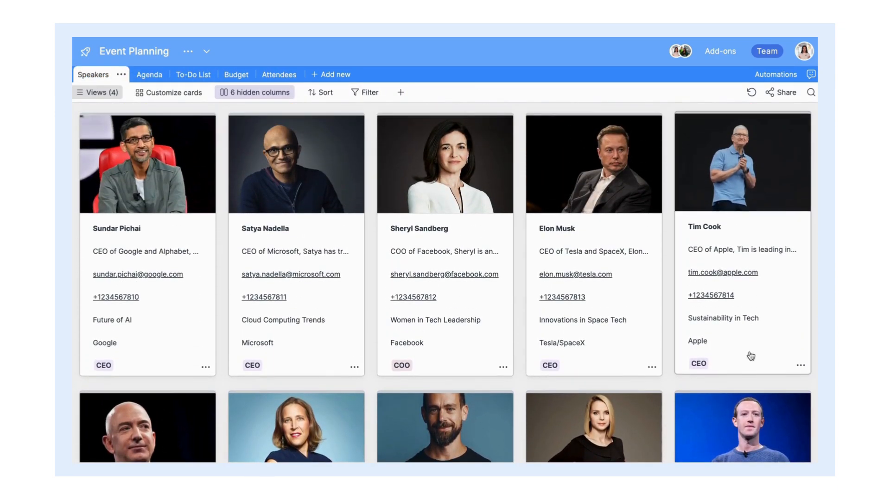
{"action": "left_click", "coordinate": [599, 230]}
{"action": "scroll", "coordinate": [508, 234], "scroll_direction": "down", "scroll_amount": 3}
{"action": "scroll", "coordinate": [508, 237], "scroll_direction": "up", "scroll_amount": 3}
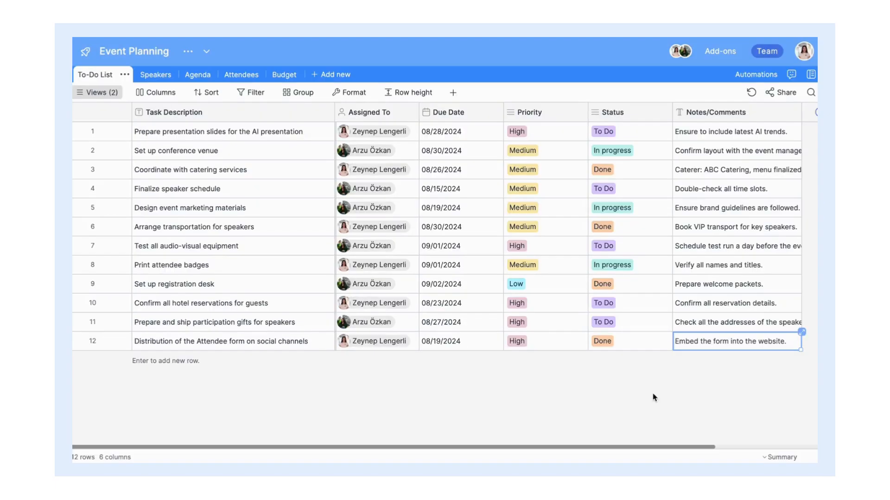
Step: Set the Coordinate with catering services task's priority to Low
{"action": "left_click", "coordinate": [561, 175]}
{"action": "left_click", "coordinate": [561, 176]}
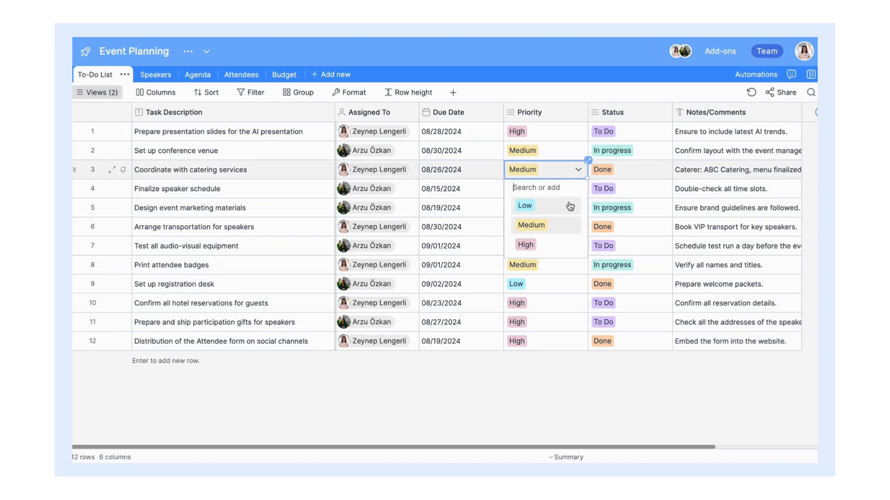
{"action": "left_click", "coordinate": [570, 205]}
Step: Show the status choices for the gifts task in row 11
{"action": "left_click", "coordinate": [632, 324]}
{"action": "left_click", "coordinate": [633, 325]}
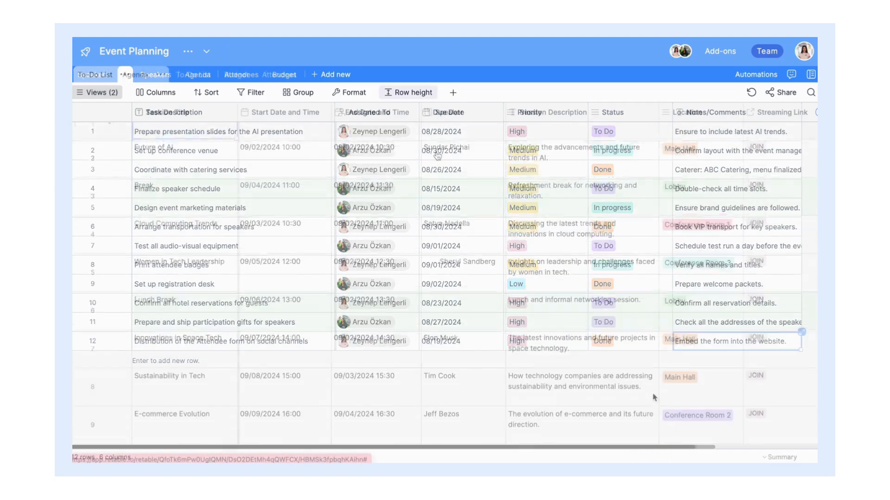
{"action": "scroll", "coordinate": [435, 155], "scroll_direction": "down", "scroll_amount": 1}
{"action": "scroll", "coordinate": [437, 155], "scroll_direction": "up", "scroll_amount": 1}
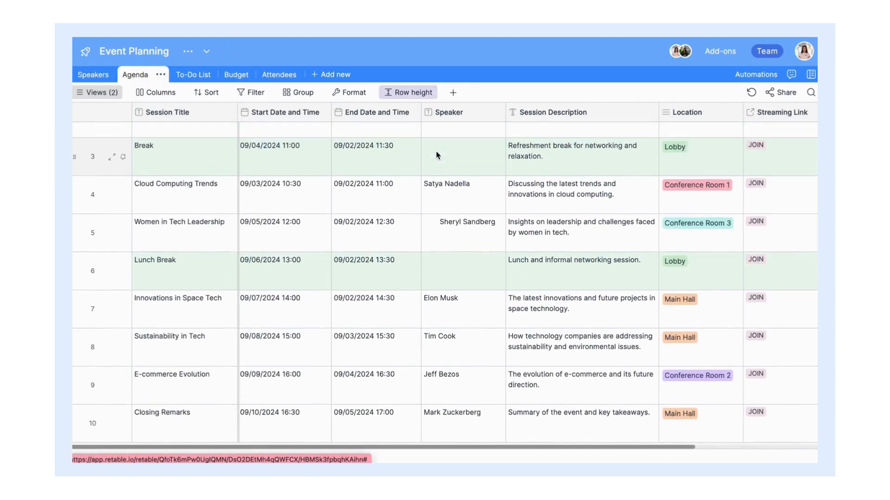
Step: Inspect the Opening Remarks streaming link and location choices, leaving them unchanged
{"action": "scroll", "coordinate": [436, 155], "scroll_direction": "up", "scroll_amount": 2}
{"action": "scroll", "coordinate": [437, 156], "scroll_direction": "right", "scroll_amount": 3}
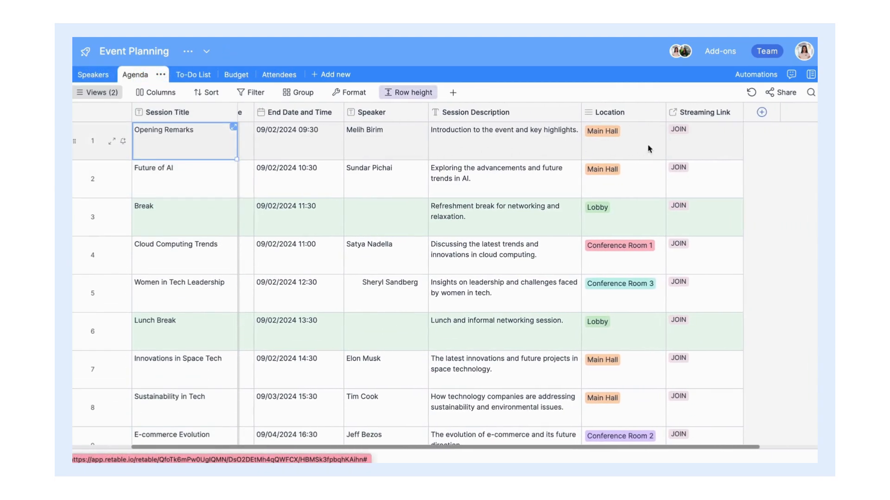
{"action": "left_click", "coordinate": [709, 146]}
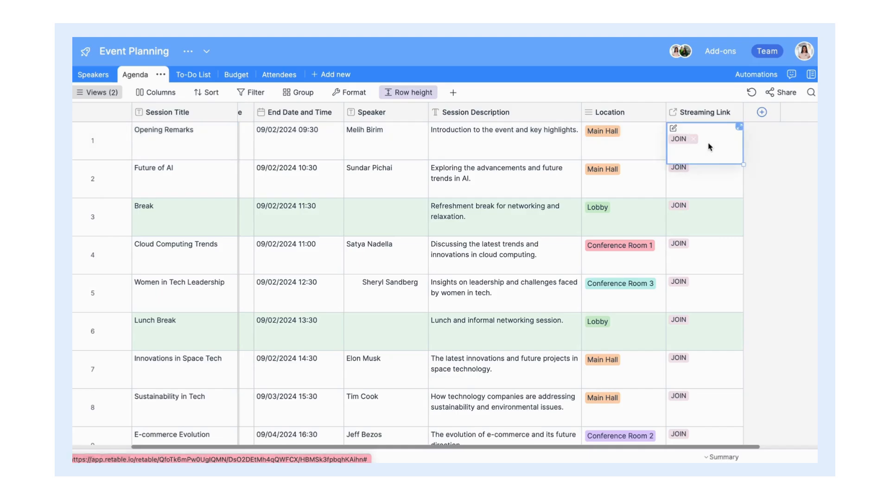
{"action": "left_click", "coordinate": [648, 144]}
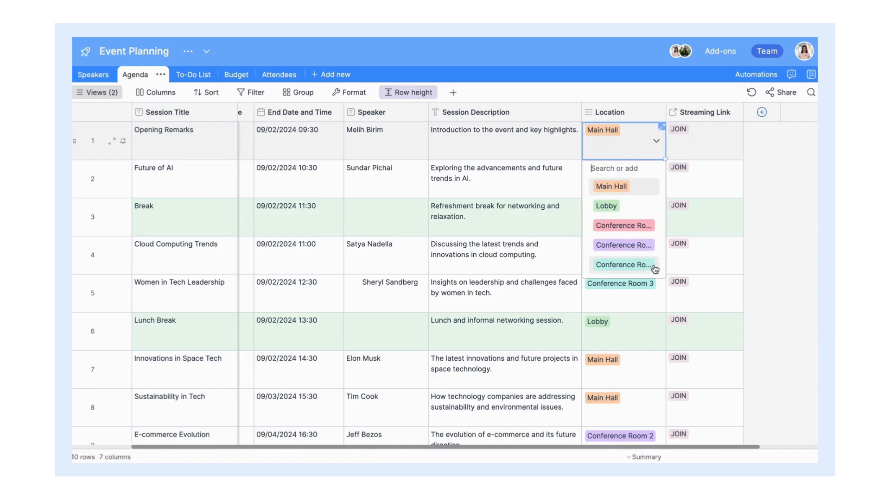
{"action": "key", "text": "Escape"}
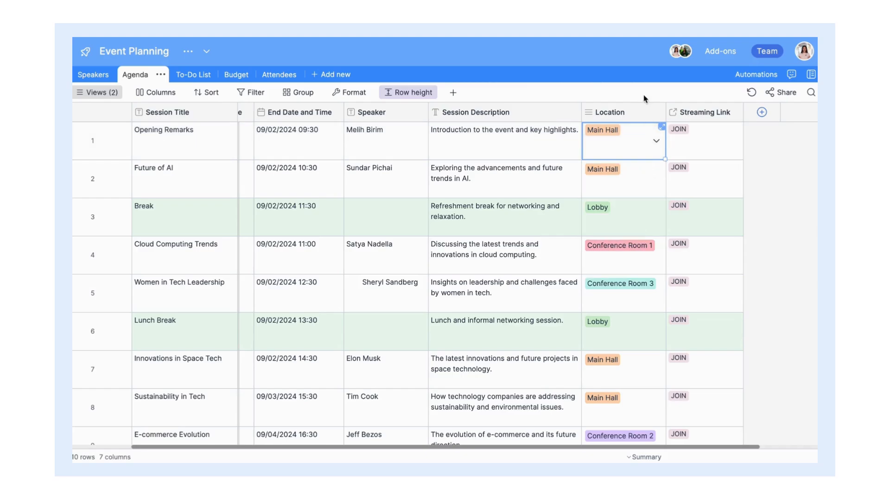
Step: Mark Audio-Visual Equipment Rental as Pending and Hotel Accommodations as Paid
{"action": "scroll", "coordinate": [581, 139], "scroll_direction": "left", "scroll_amount": 3}
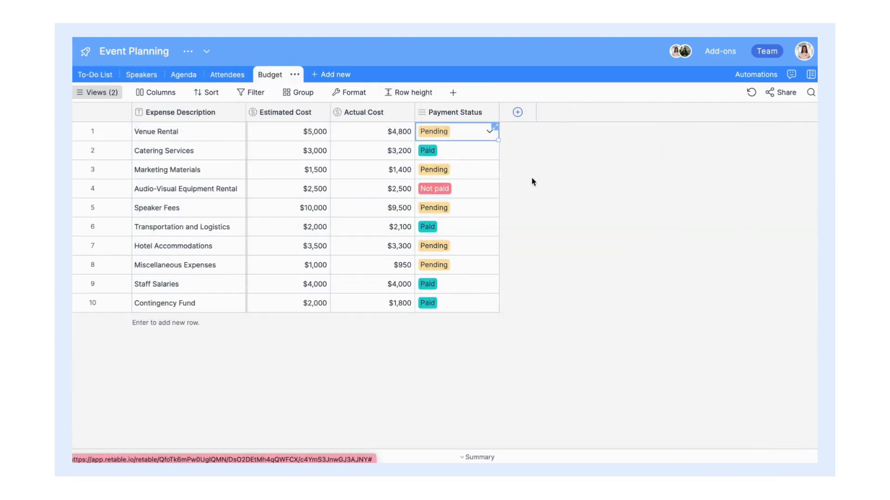
{"action": "left_click", "coordinate": [484, 196]}
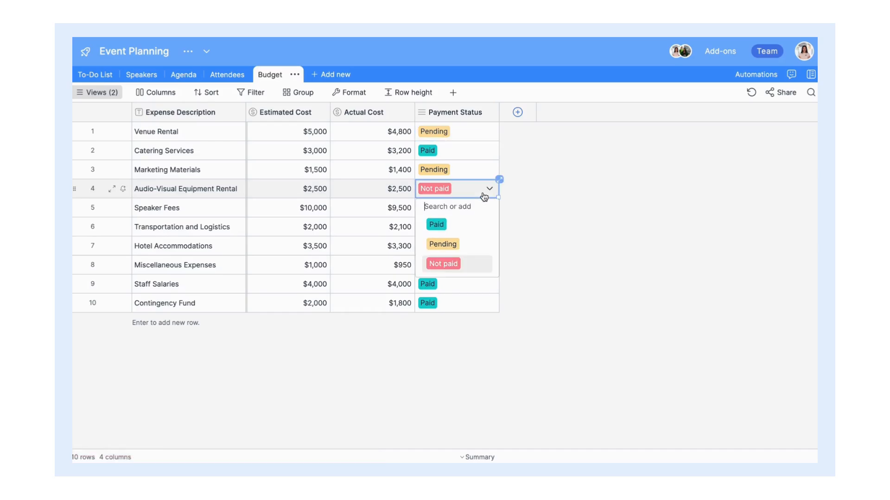
{"action": "left_click", "coordinate": [485, 240]}
{"action": "left_click", "coordinate": [486, 244]}
{"action": "left_click", "coordinate": [480, 280]}
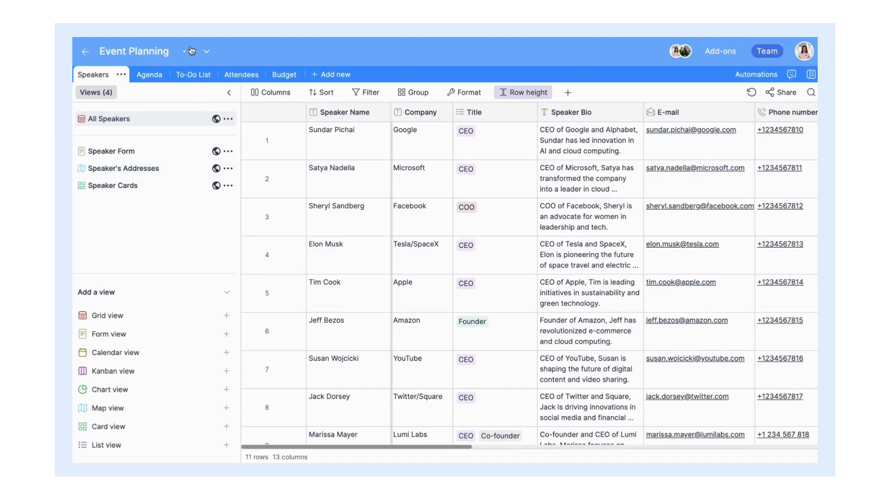
Step: Invite a new member by e-mail with Viewer access, then view the project link options
{"action": "left_click", "coordinate": [189, 51]}
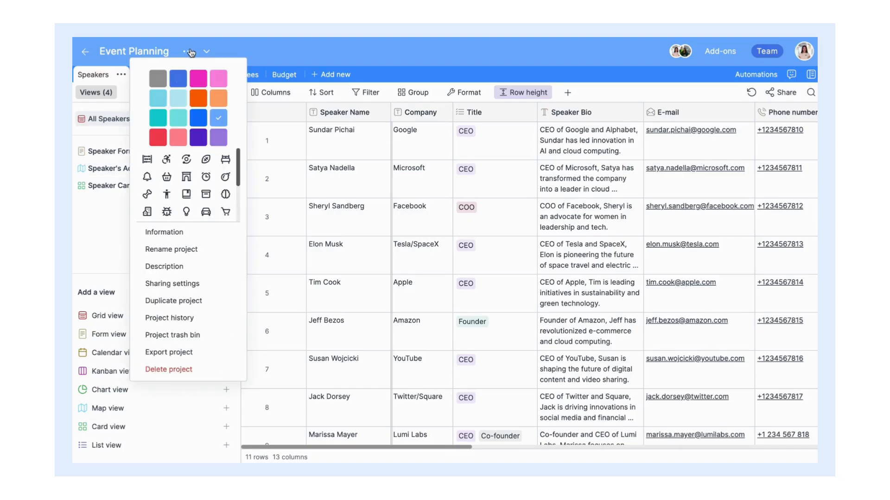
{"action": "left_click", "coordinate": [212, 287]}
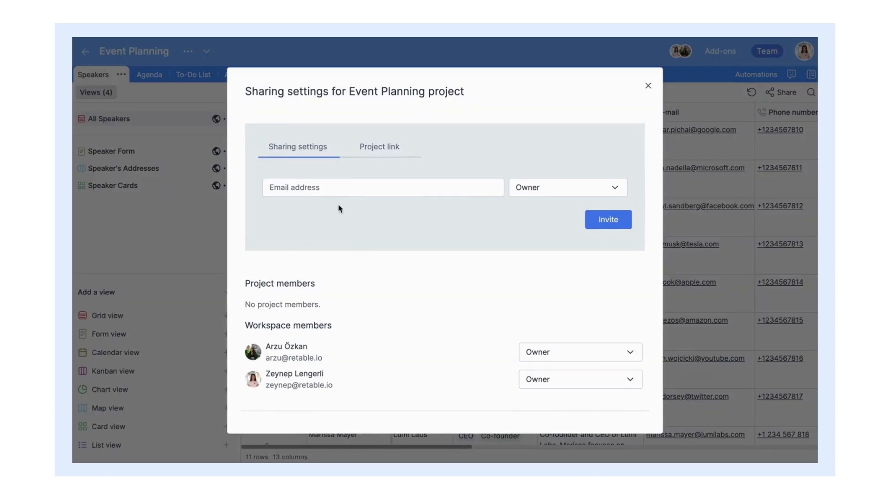
{"action": "left_click", "coordinate": [325, 187]}
{"action": "left_click", "coordinate": [519, 190]}
{"action": "left_click", "coordinate": [548, 303]}
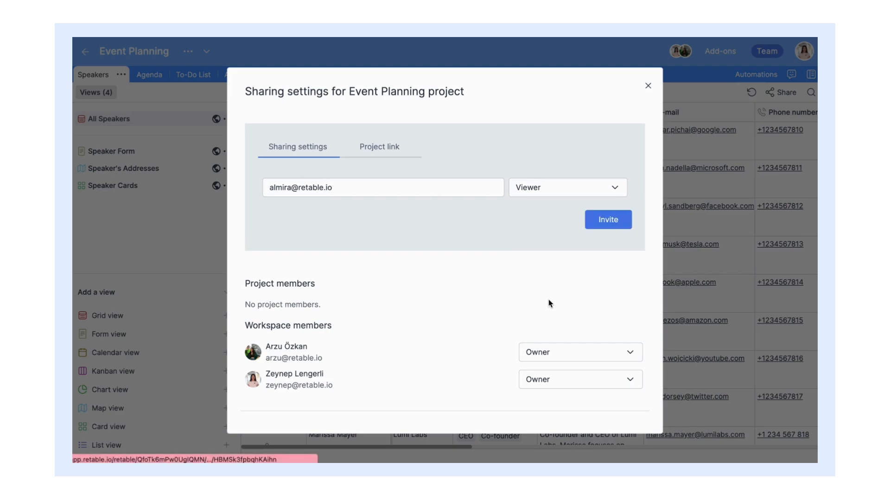
{"action": "left_click", "coordinate": [596, 227]}
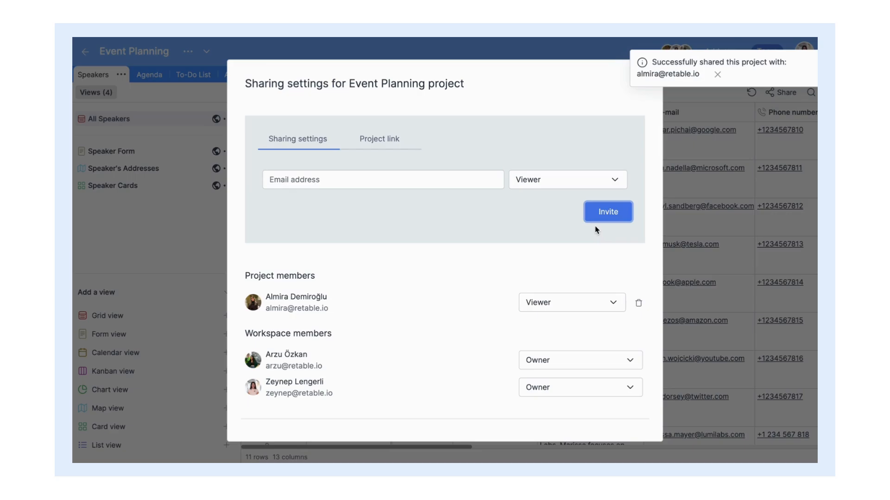
{"action": "left_click", "coordinate": [379, 139]}
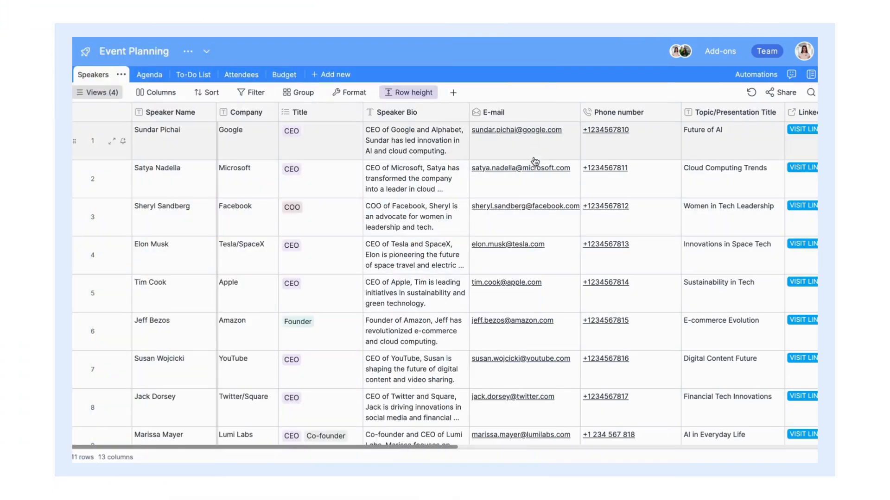
Step: Scroll through the Speakers grid and open Sundar Pichai's full Speaker Bio
{"action": "scroll", "coordinate": [533, 148], "scroll_direction": "right", "scroll_amount": 5}
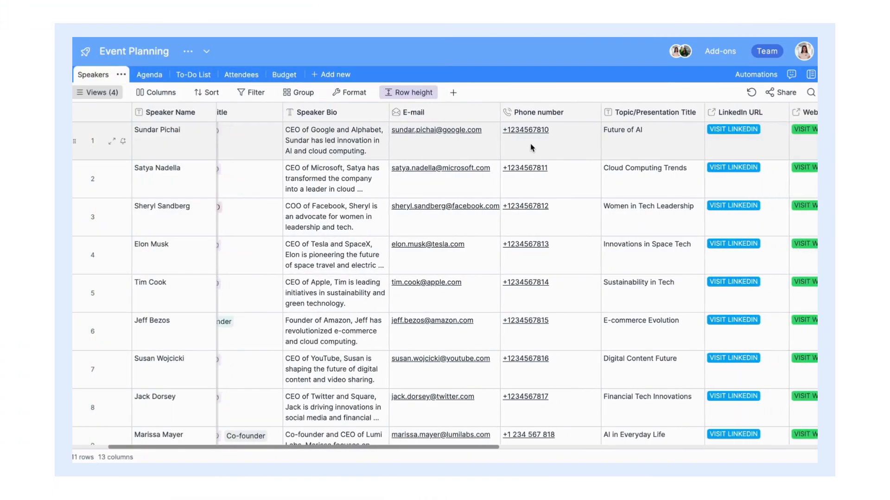
{"action": "scroll", "coordinate": [533, 147], "scroll_direction": "right", "scroll_amount": 8}
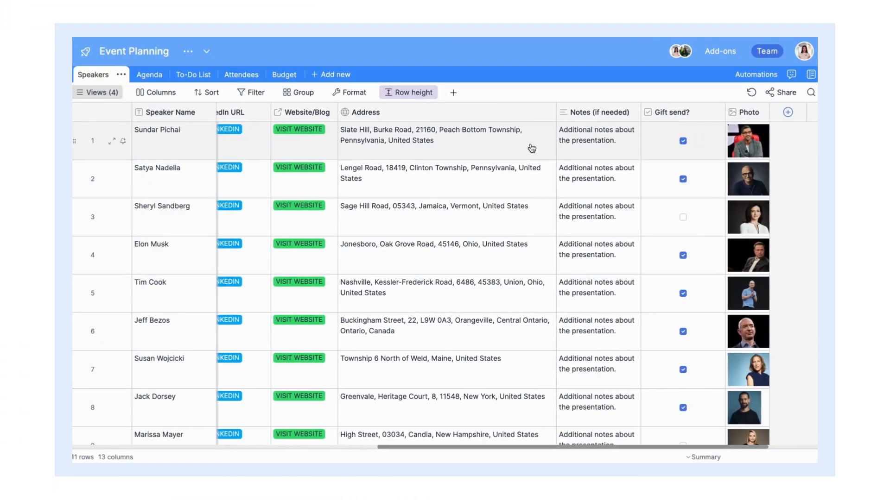
{"action": "scroll", "coordinate": [532, 149], "scroll_direction": "down", "scroll_amount": 4}
{"action": "scroll", "coordinate": [532, 148], "scroll_direction": "left", "scroll_amount": 5}
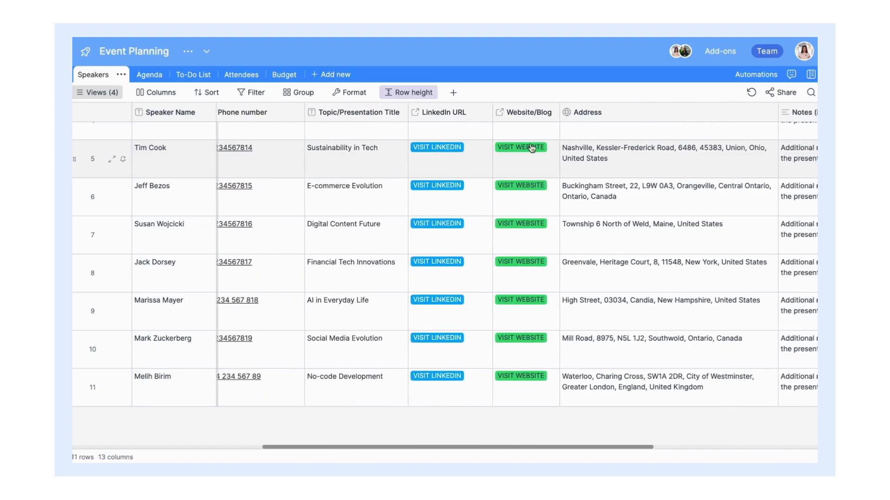
{"action": "scroll", "coordinate": [532, 147], "scroll_direction": "left", "scroll_amount": 8}
{"action": "scroll", "coordinate": [531, 148], "scroll_direction": "up", "scroll_amount": 1}
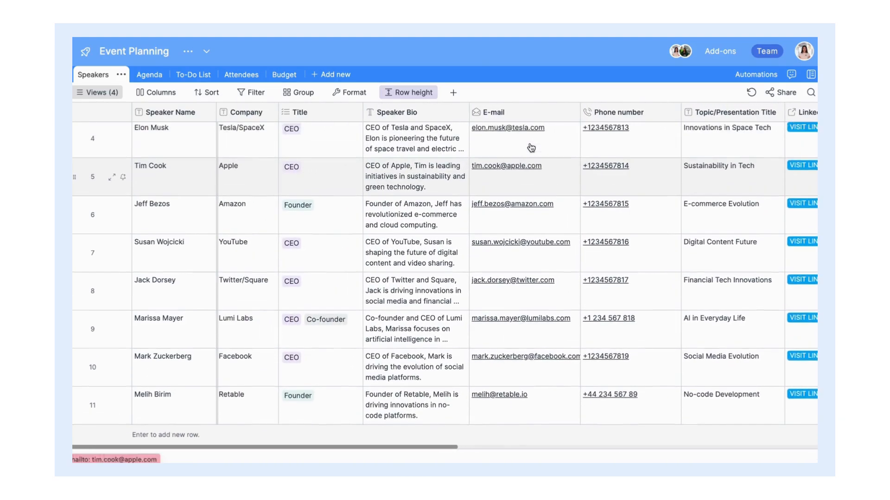
{"action": "scroll", "coordinate": [531, 148], "scroll_direction": "up", "scroll_amount": 3}
{"action": "double_click", "coordinate": [461, 137]}
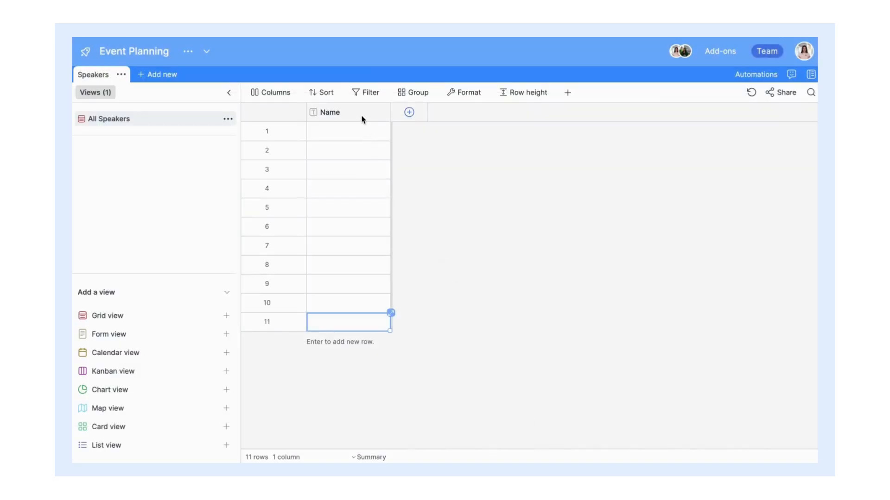
Step: Rename the Name column to 'Speaker Name' and paste in the eleven speaker names
{"action": "double_click", "coordinate": [362, 119]}
{"action": "type", "text": "Speaker"}
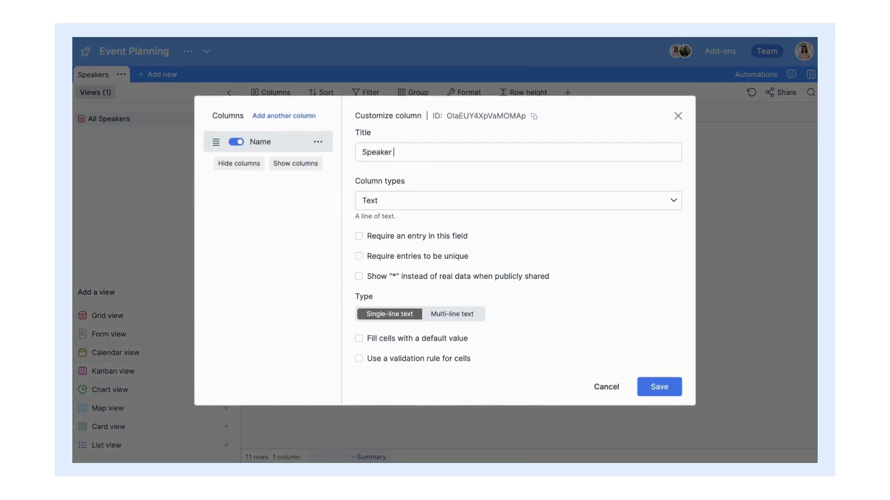
{"action": "type", "text": " Name"}
{"action": "key", "text": "Return"}
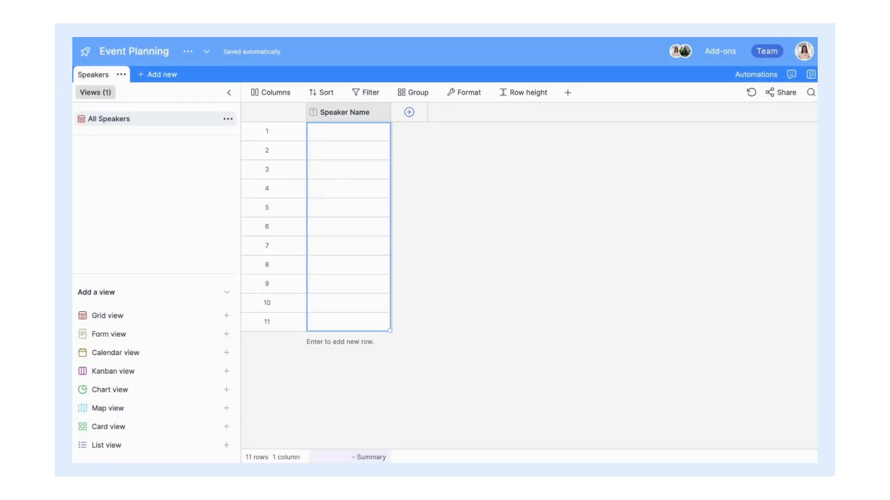
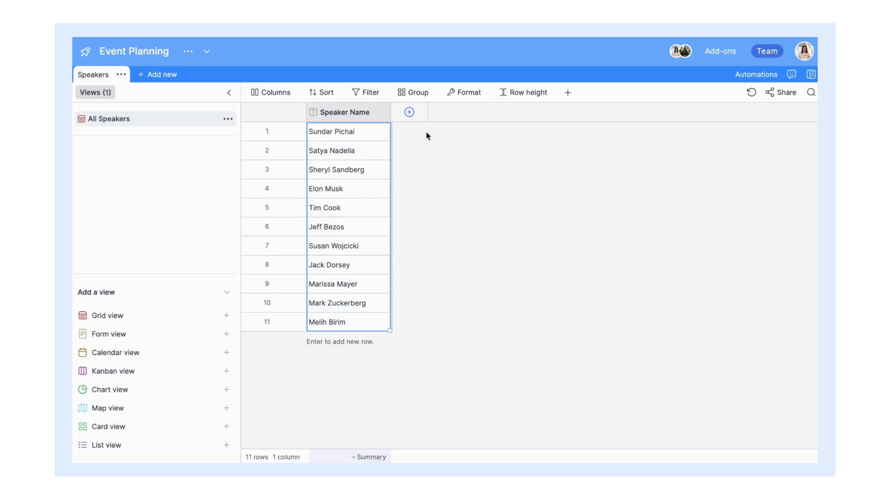
Step: Add a Company column and paste each speaker's company name
{"action": "left_click", "coordinate": [409, 111]}
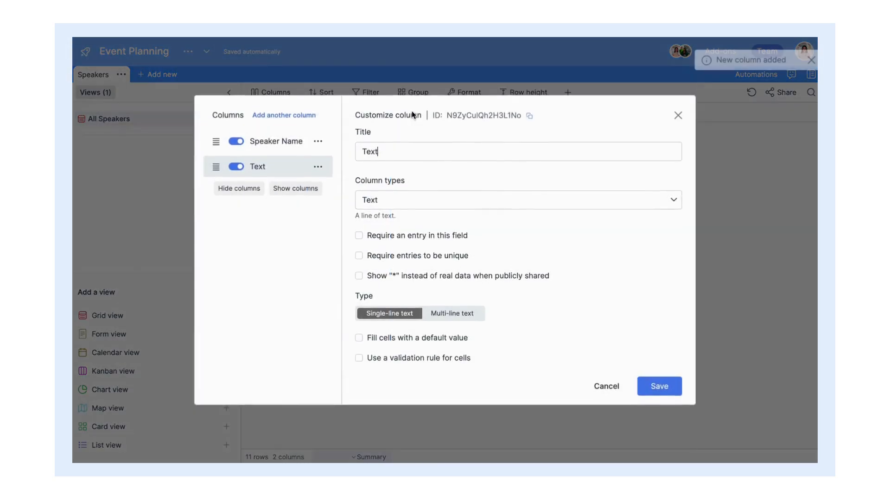
{"action": "type", "text": "Company"}
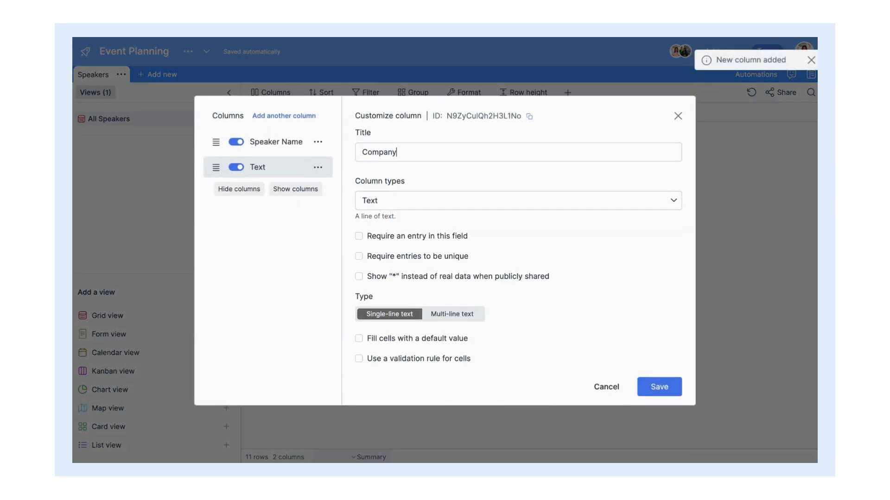
{"action": "left_click", "coordinate": [658, 386]}
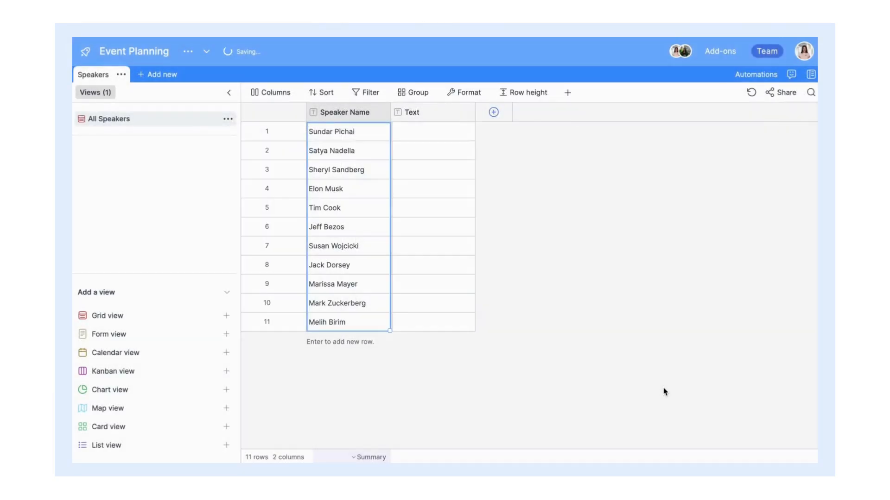
{"action": "left_click", "coordinate": [431, 137]}
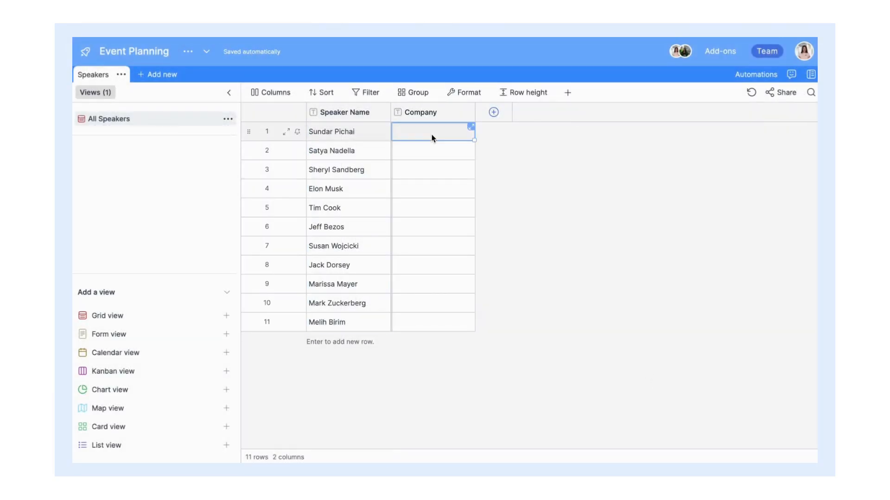
{"action": "type", "text": "Google Microsoft Facebook Tesla/SpaceX Apple Amazon YouTube Twitter/Square Lumi Labs Facebook Retable"}
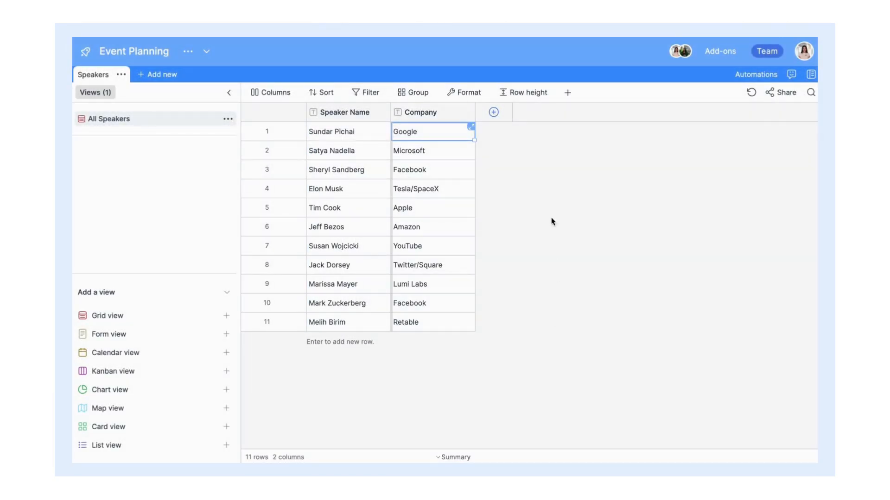
{"action": "left_click", "coordinate": [493, 112]}
Step: Make the new column a Single/multi select titled 'Title'
{"action": "left_click", "coordinate": [489, 202]}
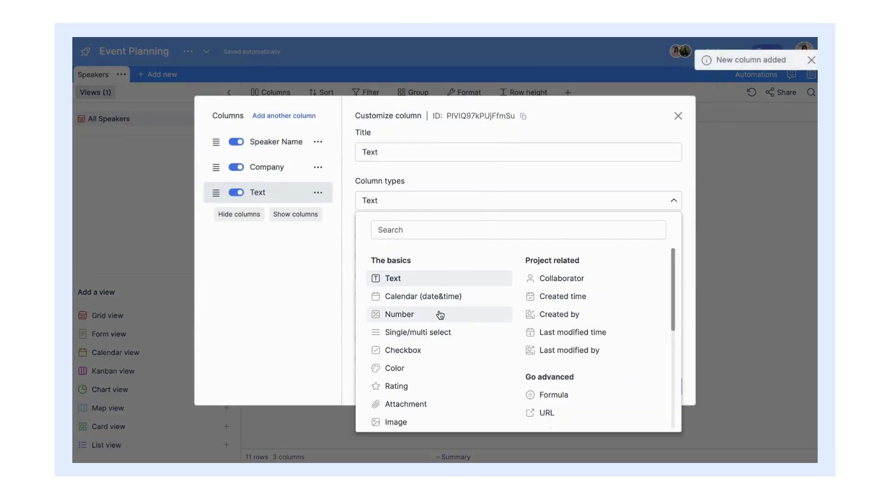
{"action": "left_click", "coordinate": [435, 334]}
{"action": "left_click", "coordinate": [455, 108]}
{"action": "key", "text": "ctrl+a"}
{"action": "type", "text": "T"}
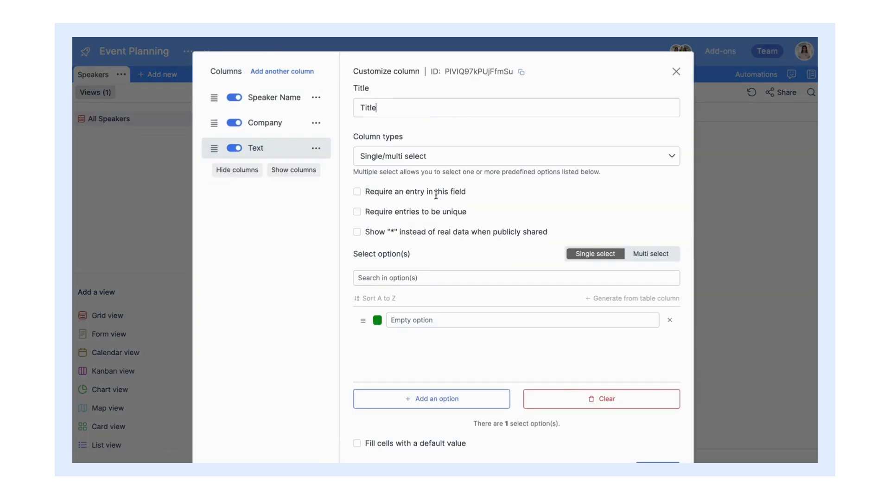
Step: Give Title the options CEO, COO, Founder and Co-Founder, enable Multi select, and save
{"action": "left_click", "coordinate": [377, 322]}
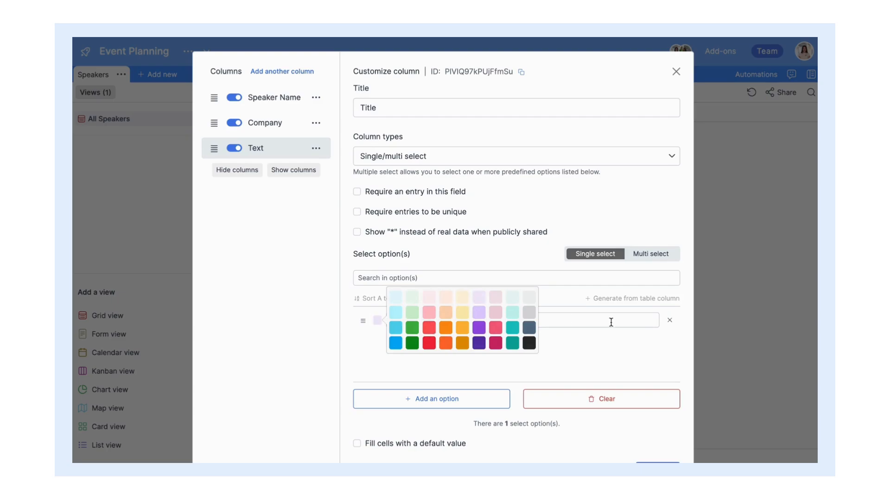
{"action": "left_click", "coordinate": [583, 321]}
{"action": "type", "text": "CEO"}
{"action": "key", "text": "Return"}
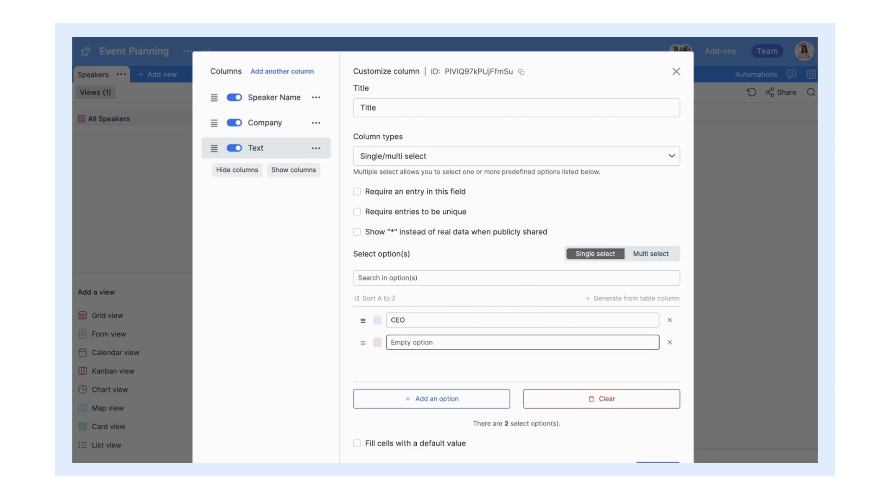
{"action": "type", "text": "COO"}
{"action": "key", "text": "Return"}
{"action": "type", "text": "Found"}
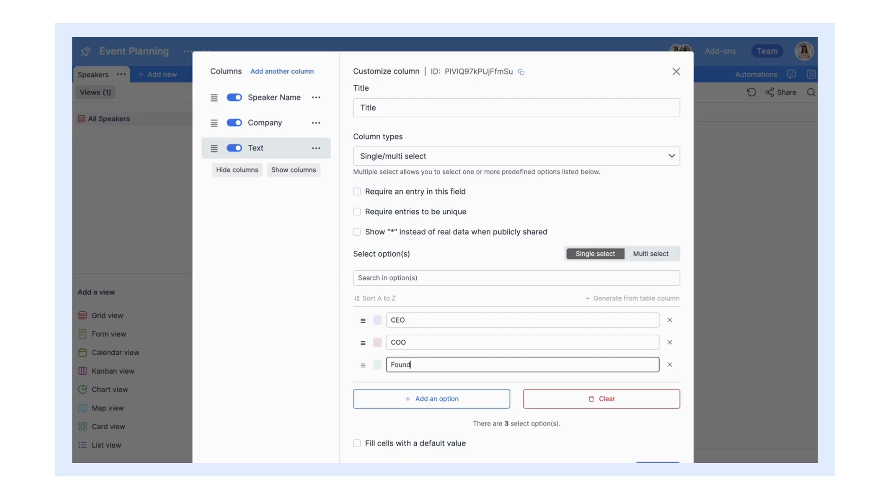
{"action": "type", "text": "er"}
{"action": "key", "text": "Return"}
{"action": "type", "text": "Co-Foun"}
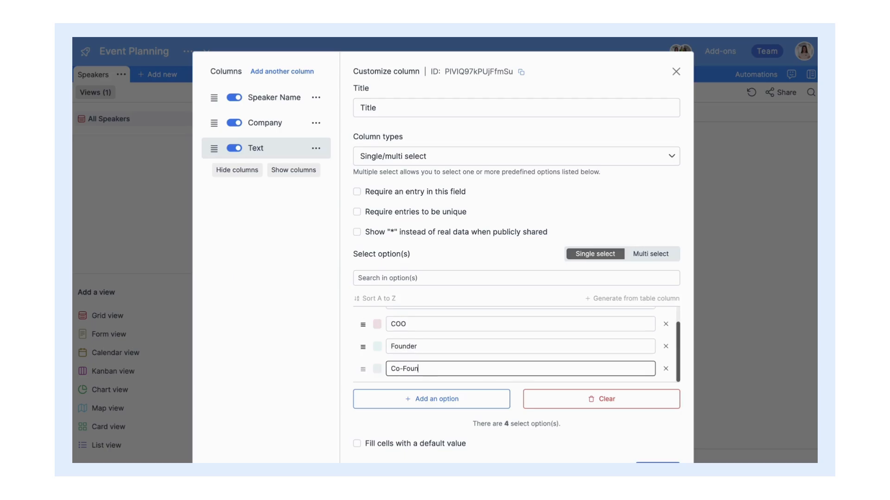
{"action": "left_click", "coordinate": [649, 254]}
{"action": "scroll", "coordinate": [668, 418], "scroll_direction": "down", "scroll_amount": 2}
{"action": "left_click", "coordinate": [649, 435]}
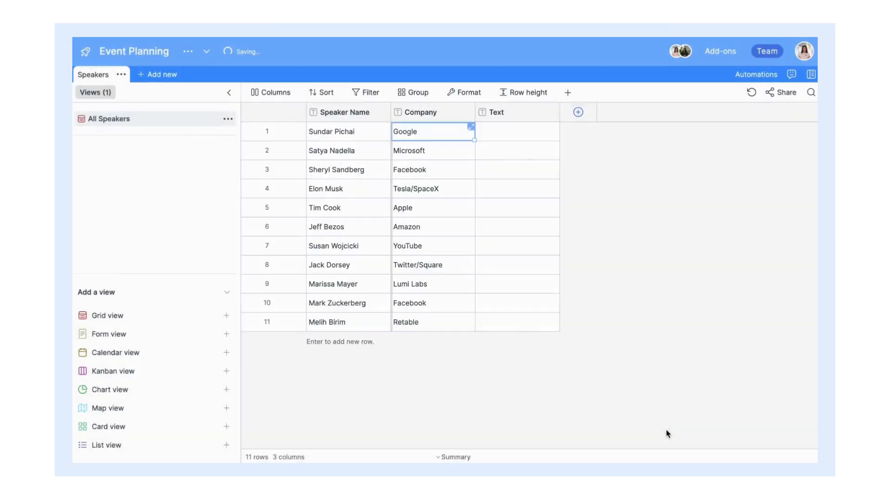
Step: Set the first four speakers' Titles to CEO, CEO, COO and CEO
{"action": "left_click", "coordinate": [551, 135]}
{"action": "left_click", "coordinate": [550, 132]}
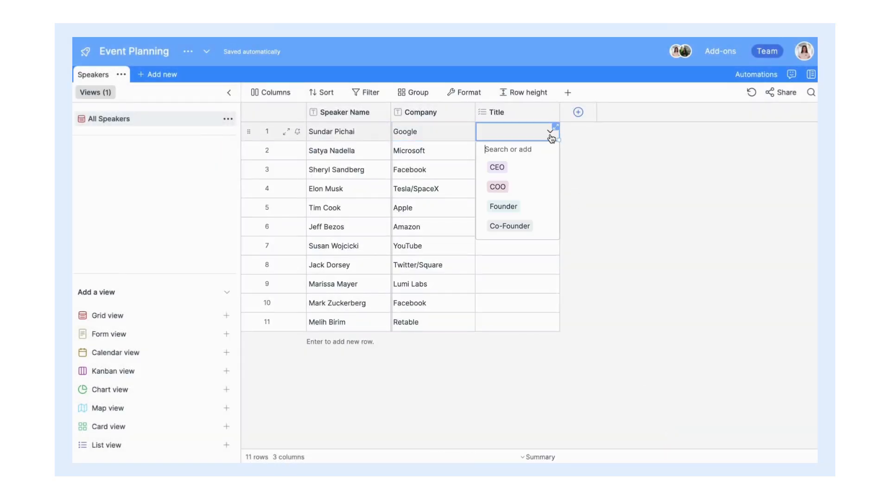
{"action": "left_click", "coordinate": [539, 169]}
{"action": "left_click", "coordinate": [544, 157]}
{"action": "left_click", "coordinate": [546, 152]}
{"action": "left_click", "coordinate": [549, 150]}
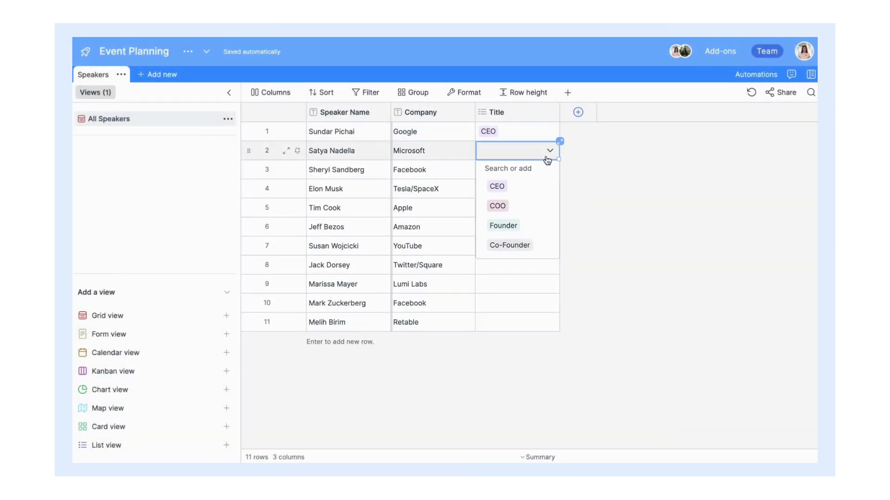
{"action": "left_click", "coordinate": [549, 186]}
{"action": "left_click", "coordinate": [528, 175]}
{"action": "left_click", "coordinate": [528, 176]}
{"action": "left_click", "coordinate": [532, 225]}
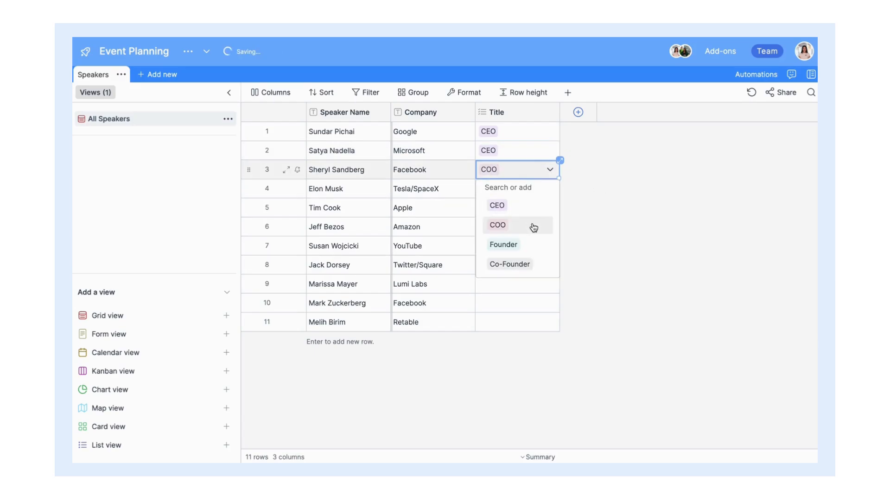
{"action": "left_click", "coordinate": [512, 189]}
{"action": "left_click", "coordinate": [497, 225]}
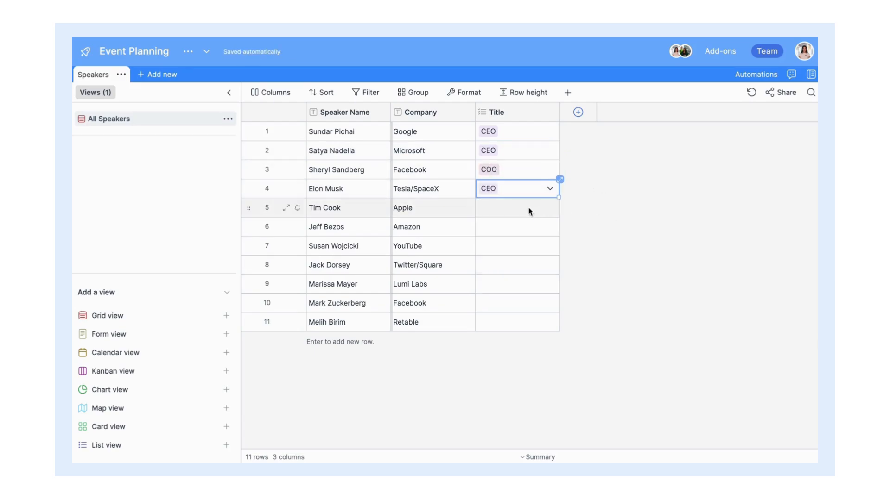
{"action": "left_click", "coordinate": [529, 212]}
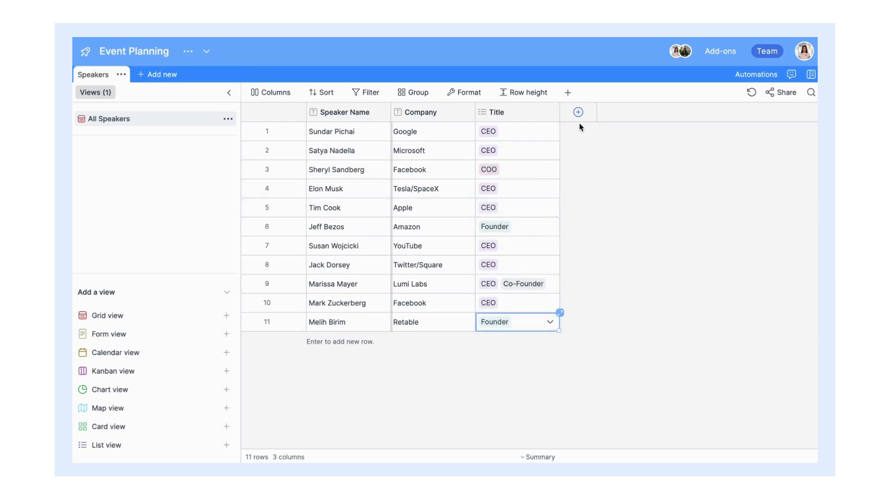
Step: Add a Rich text column named 'Speaker Bio'
{"action": "left_click", "coordinate": [578, 113]}
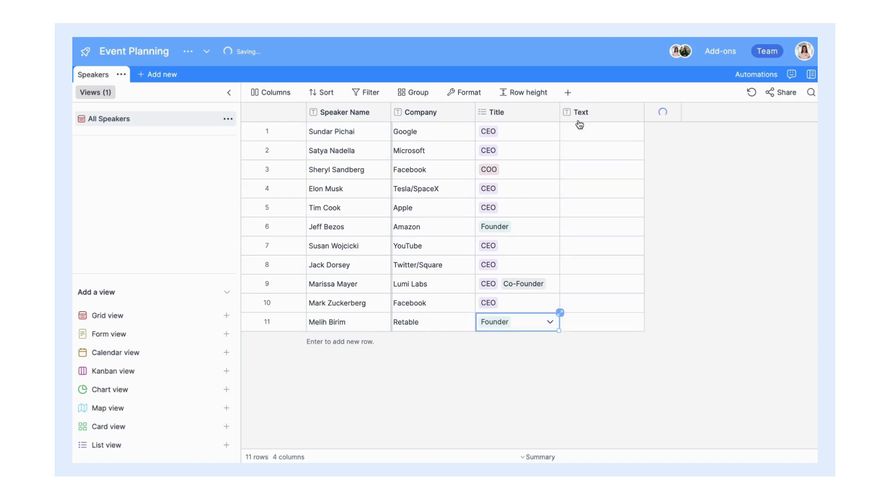
{"action": "left_click", "coordinate": [548, 200]}
{"action": "scroll", "coordinate": [503, 288], "scroll_direction": "down", "scroll_amount": 3}
{"action": "scroll", "coordinate": [503, 288], "scroll_direction": "down", "scroll_amount": 3}
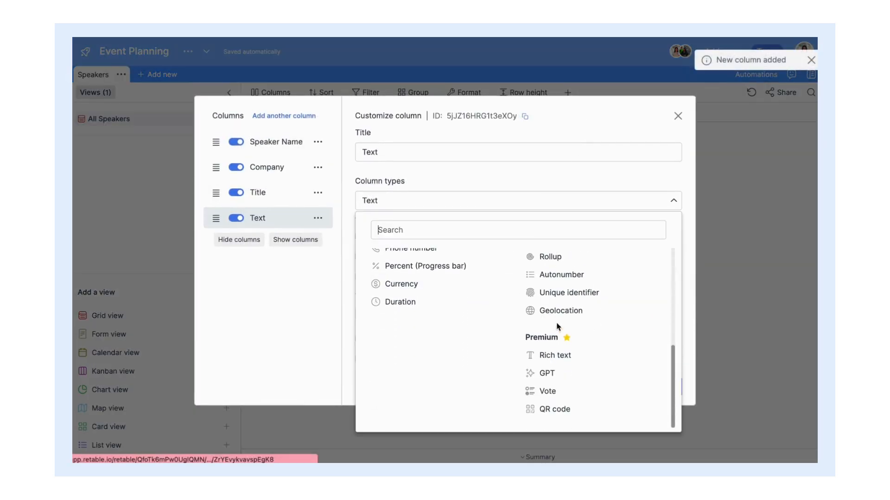
{"action": "left_click", "coordinate": [528, 296]}
{"action": "type", "text": "Speaker Bio"}
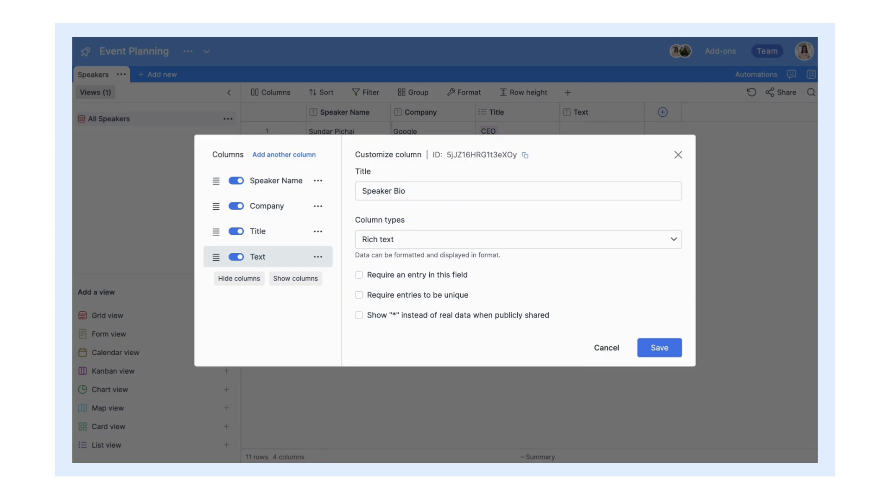
{"action": "key", "text": "Return"}
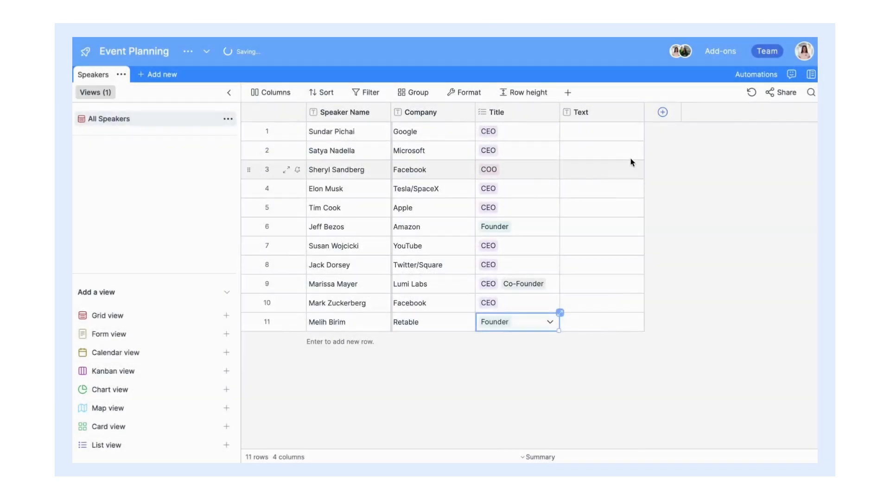
Step: Paste the speakers' bios into Speaker Bio and set row height to Medium
{"action": "left_click", "coordinate": [618, 137]}
{"action": "key", "text": "ctrl+v"}
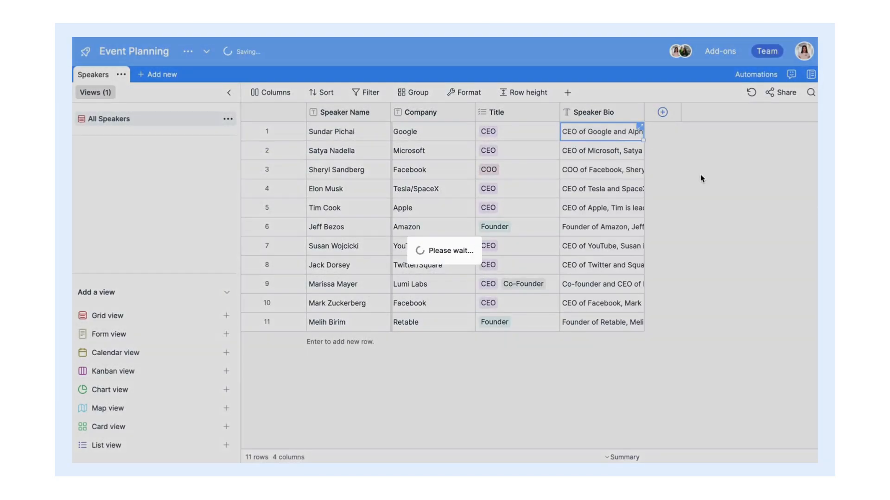
{"action": "left_click", "coordinate": [524, 92]}
{"action": "left_click", "coordinate": [552, 129]}
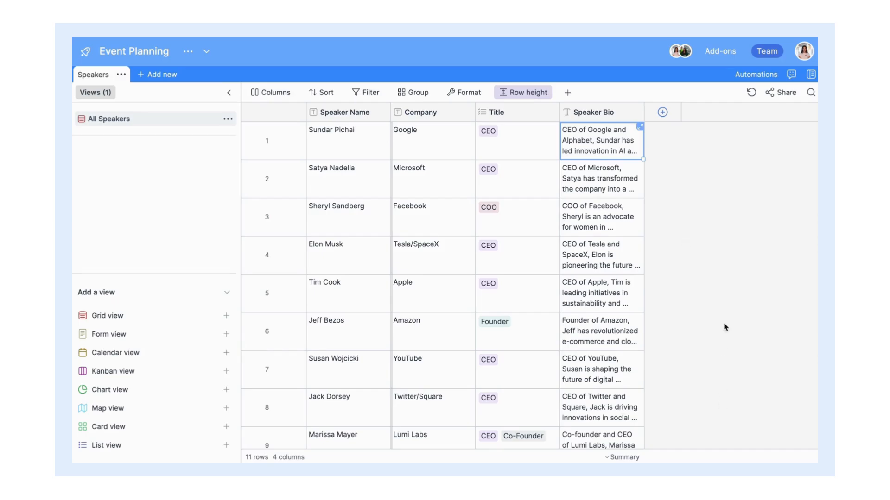
Step: Add an E-mail type column and widen it to show full addresses
{"action": "left_click", "coordinate": [663, 112]}
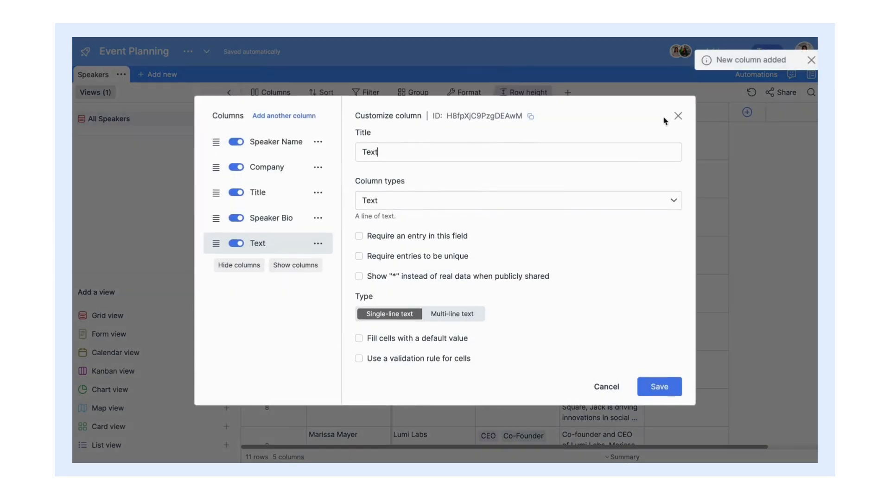
{"action": "left_click", "coordinate": [580, 197]}
{"action": "scroll", "coordinate": [498, 272], "scroll_direction": "down", "scroll_amount": 3}
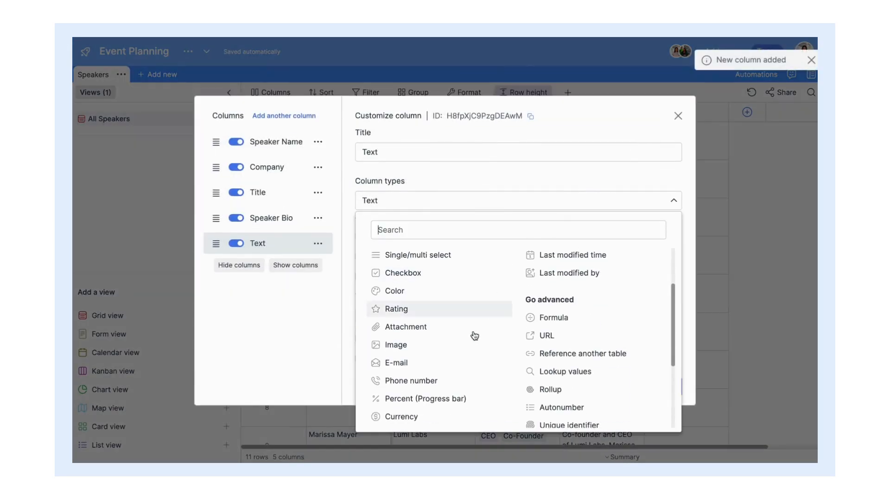
{"action": "left_click", "coordinate": [461, 369]}
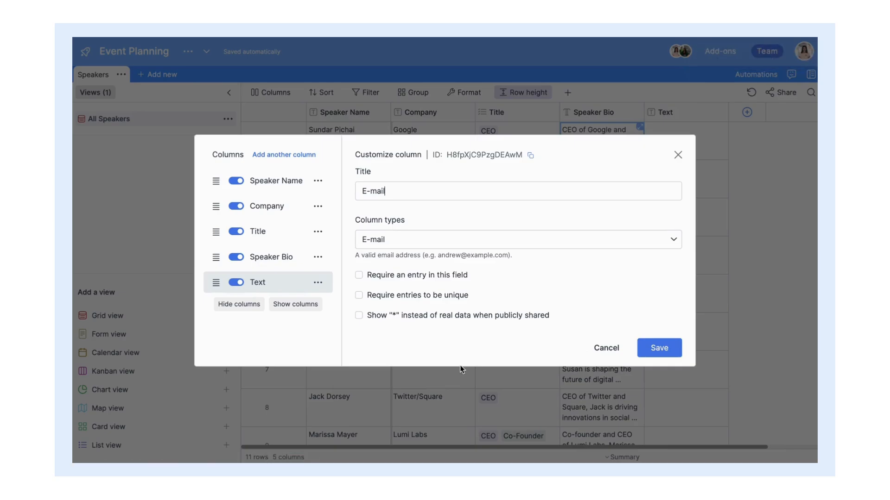
{"action": "left_click", "coordinate": [646, 352]}
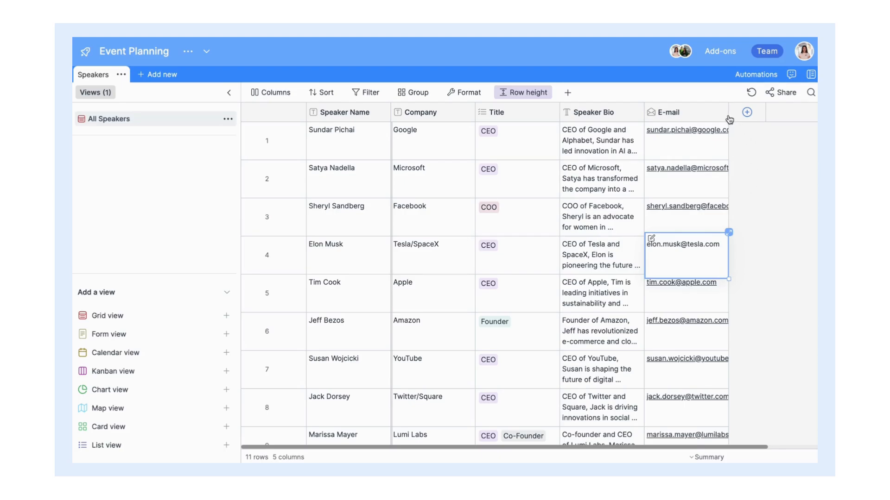
{"action": "left_click_drag", "start_coordinate": [729, 119], "coordinate": [746, 113]}
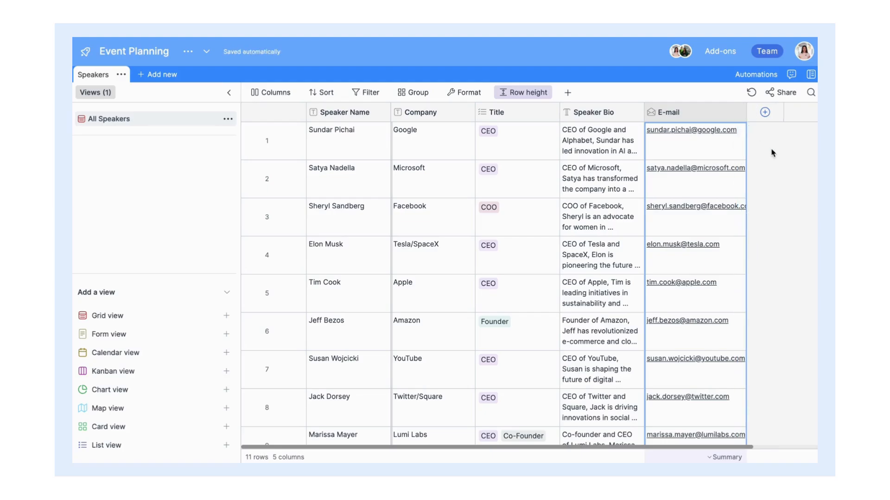
Step: Test the last speaker's e-mail address as a mailto link
{"action": "scroll", "coordinate": [772, 153], "scroll_direction": "down", "scroll_amount": 3}
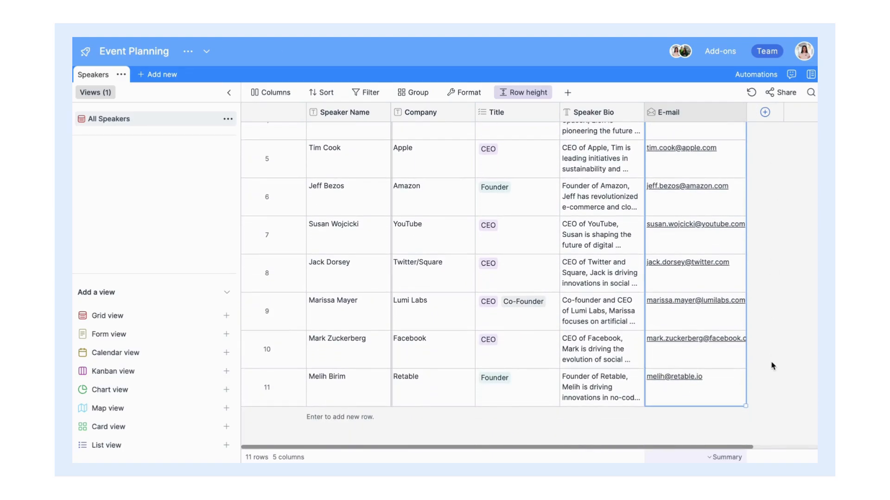
{"action": "left_click", "coordinate": [689, 381]}
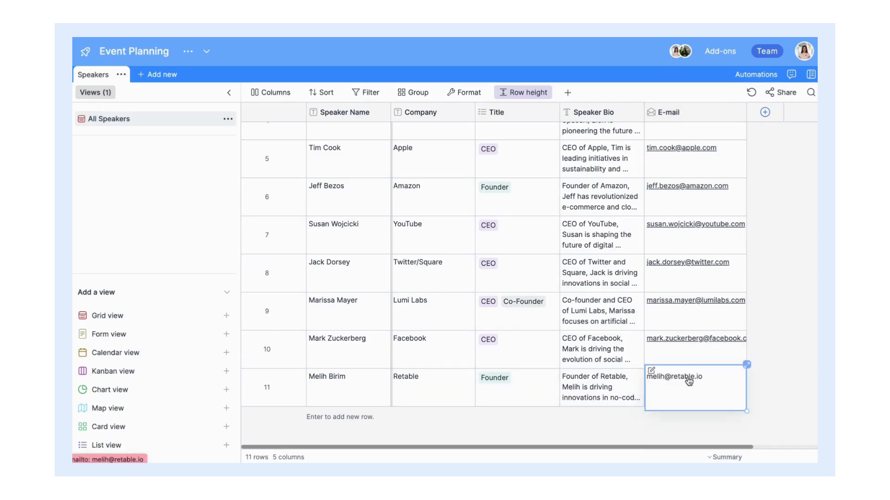
{"action": "left_click", "coordinate": [672, 380]}
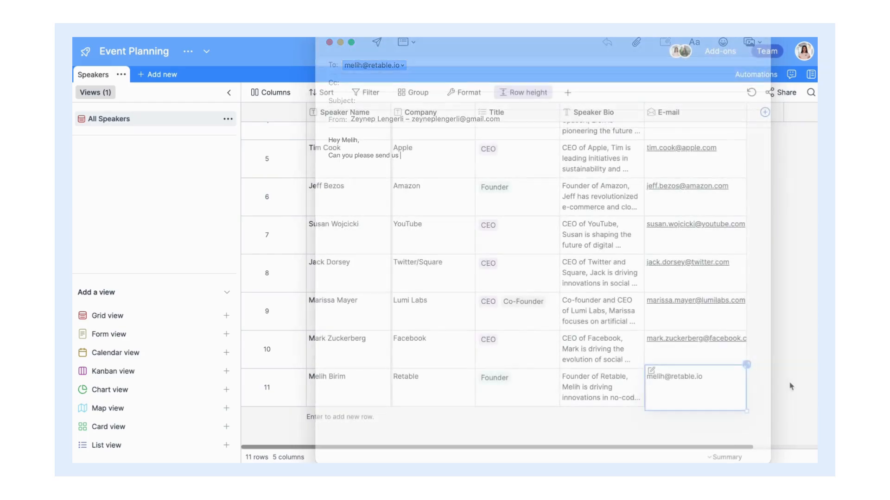
{"action": "scroll", "coordinate": [791, 387], "scroll_direction": "up", "scroll_amount": 5}
{"action": "left_click", "coordinate": [765, 112]}
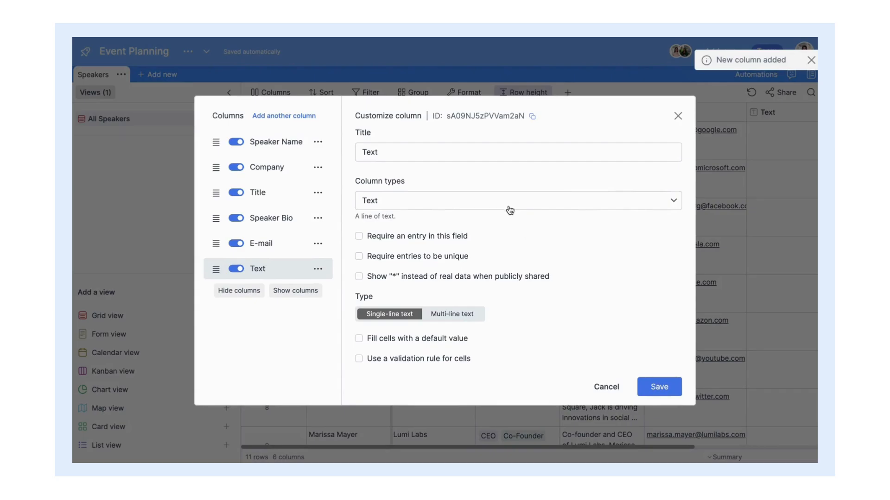
Step: Make the new column a Phone number field hidden when publicly shared
{"action": "left_click", "coordinate": [508, 208]}
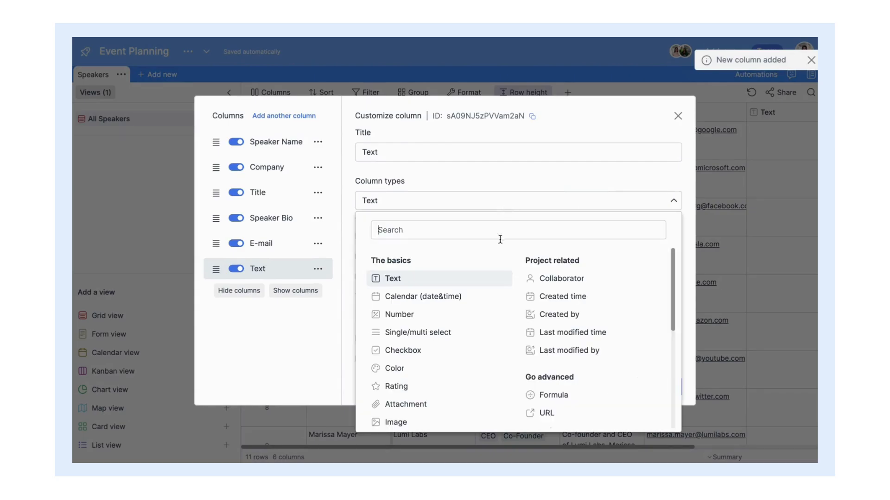
{"action": "scroll", "coordinate": [458, 312], "scroll_direction": "down", "scroll_amount": 3}
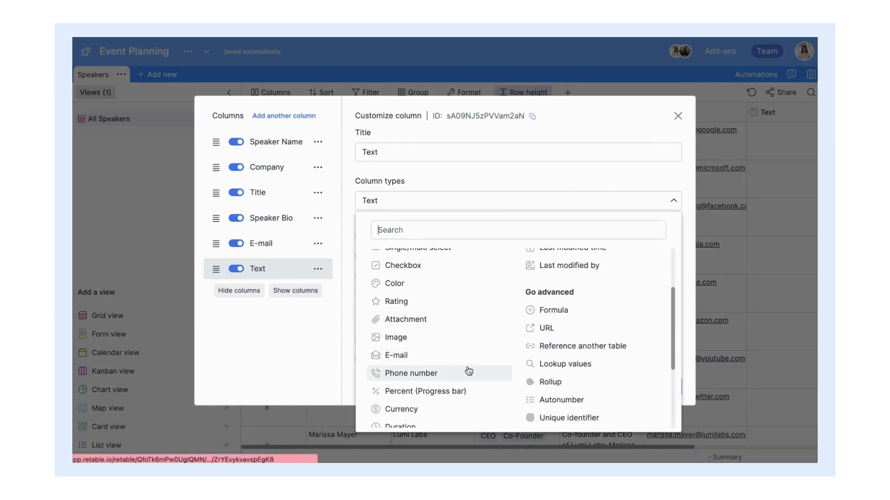
{"action": "left_click", "coordinate": [465, 372]}
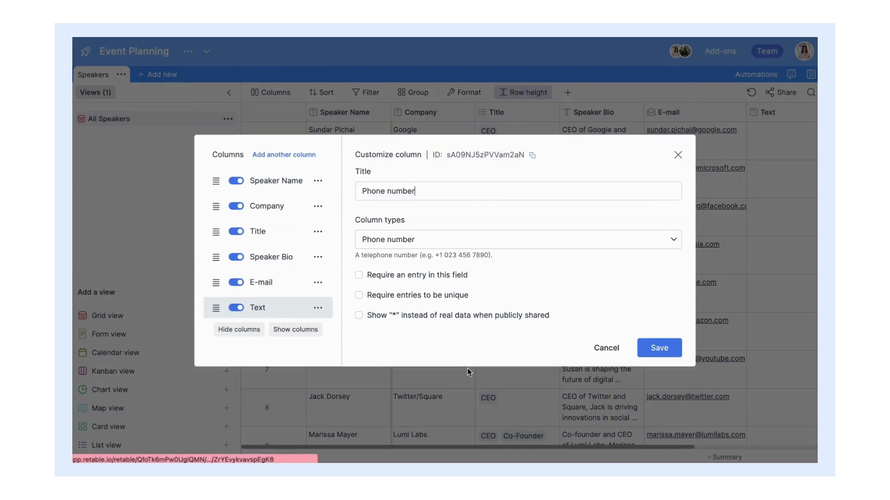
{"action": "left_click", "coordinate": [359, 315]}
{"action": "left_click", "coordinate": [658, 349]}
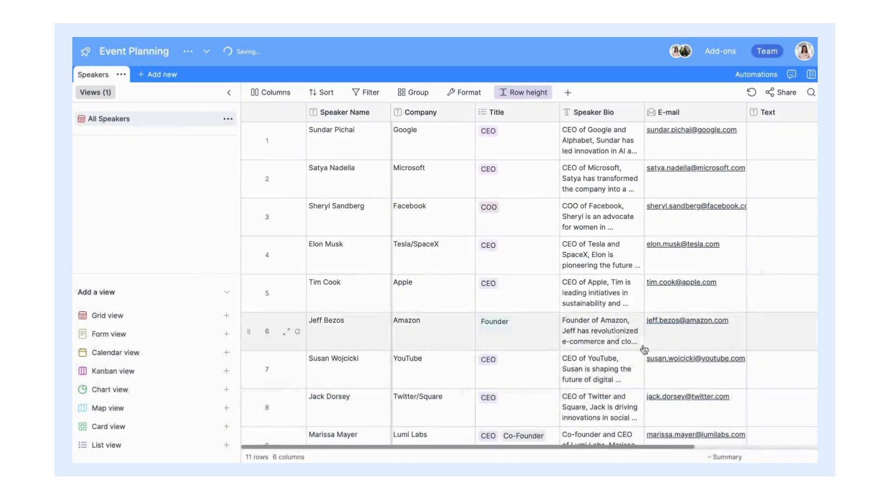
Step: Paste all eleven phone numbers and try one as a call link, dismissing the prompt
{"action": "scroll", "coordinate": [559, 286], "scroll_direction": "right", "scroll_amount": 3}
{"action": "left_click", "coordinate": [672, 156]}
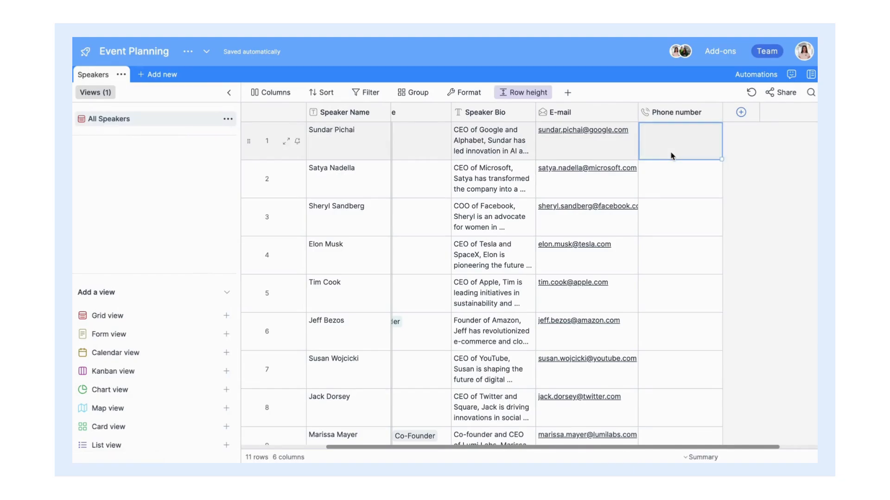
{"action": "key", "text": "ctrl+v"}
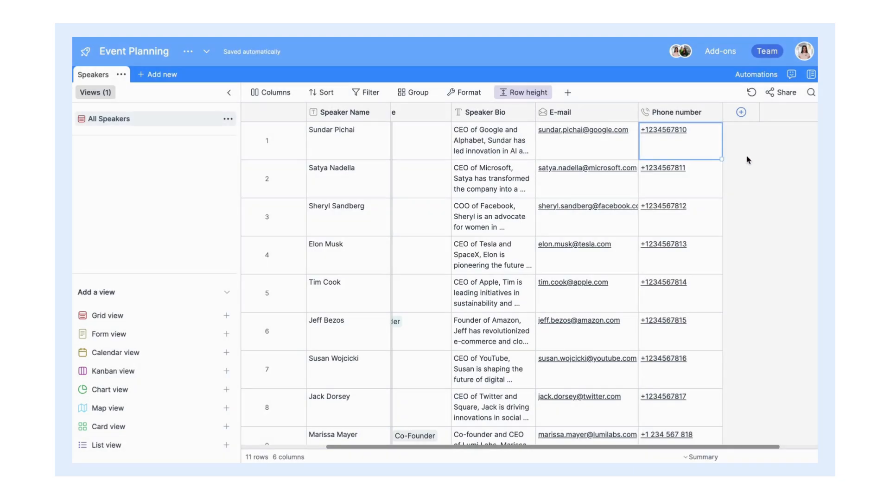
{"action": "scroll", "coordinate": [749, 158], "scroll_direction": "down", "scroll_amount": 3}
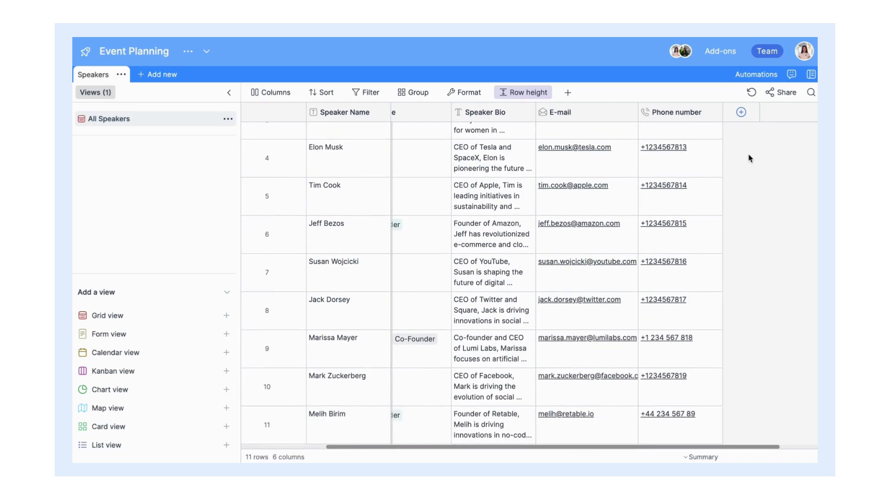
{"action": "scroll", "coordinate": [749, 158], "scroll_direction": "up", "scroll_amount": 3}
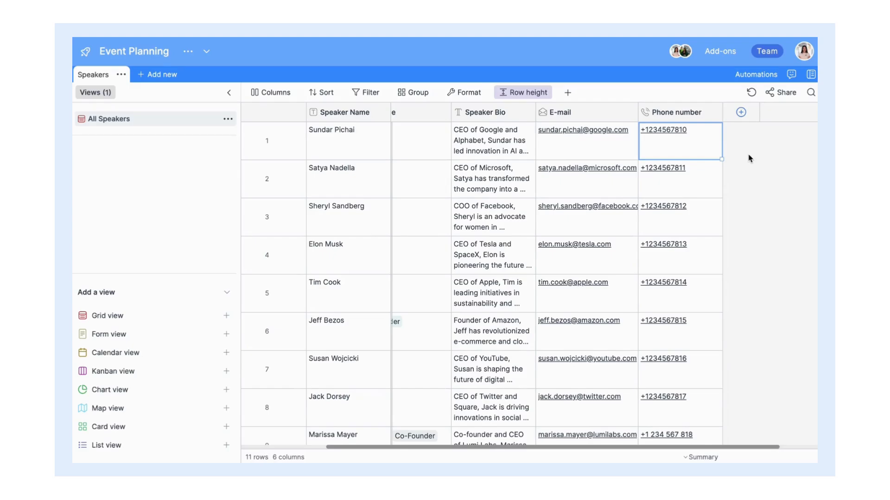
{"action": "left_click", "coordinate": [683, 210]}
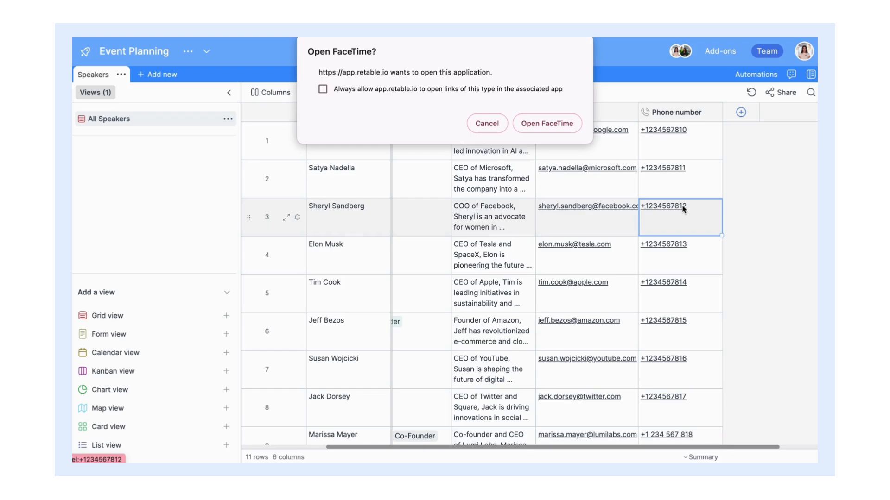
{"action": "key", "text": "Escape"}
Step: Edit the first speaker's phone number and view the country dialling code list
{"action": "left_click", "coordinate": [654, 145]}
{"action": "left_click", "coordinate": [654, 145]}
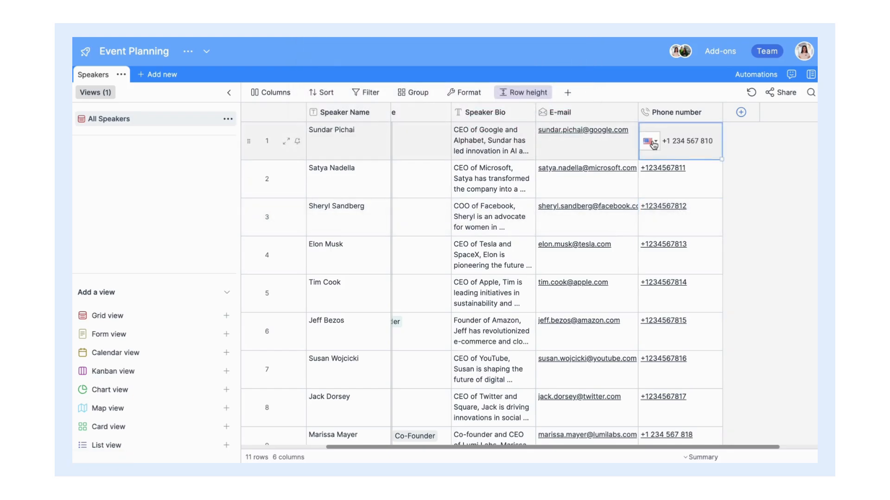
{"action": "left_click", "coordinate": [649, 141]}
{"action": "scroll", "coordinate": [684, 225], "scroll_direction": "down", "scroll_amount": 2}
{"action": "scroll", "coordinate": [684, 225], "scroll_direction": "up", "scroll_amount": 10}
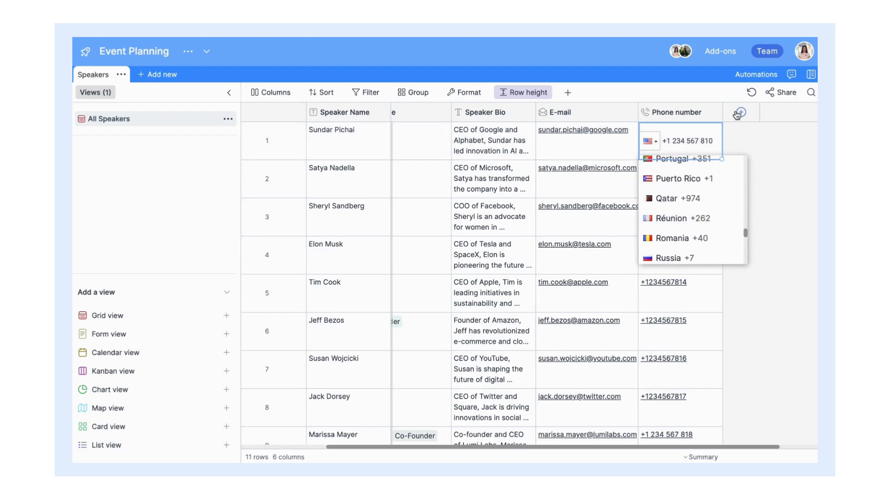
{"action": "left_click", "coordinate": [736, 115]}
Step: Title the new column 'Topic/Presentation Title' and fill in talk titles like Future of AI
{"action": "triple_click", "coordinate": [438, 161]}
{"action": "type", "text": "T"}
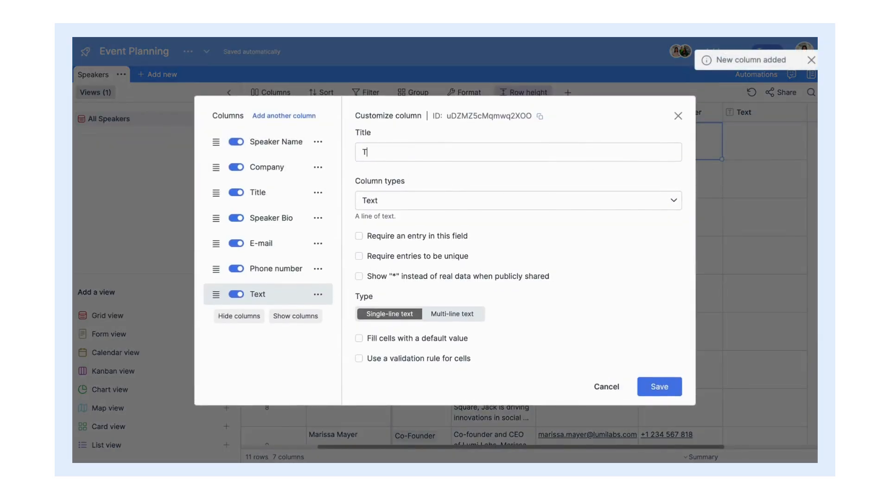
{"action": "type", "text": "opic/"}
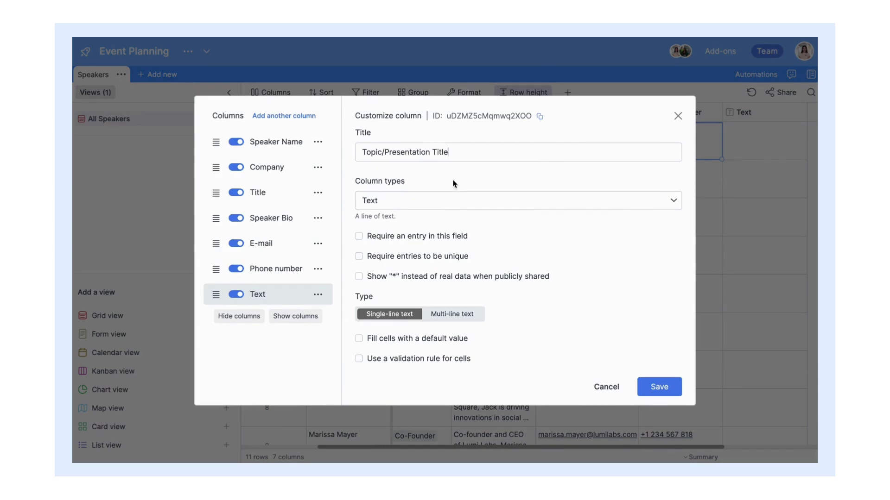
{"action": "type", "text": "Presentation Title"}
{"action": "left_click", "coordinate": [659, 387]}
{"action": "left_click", "coordinate": [744, 146]}
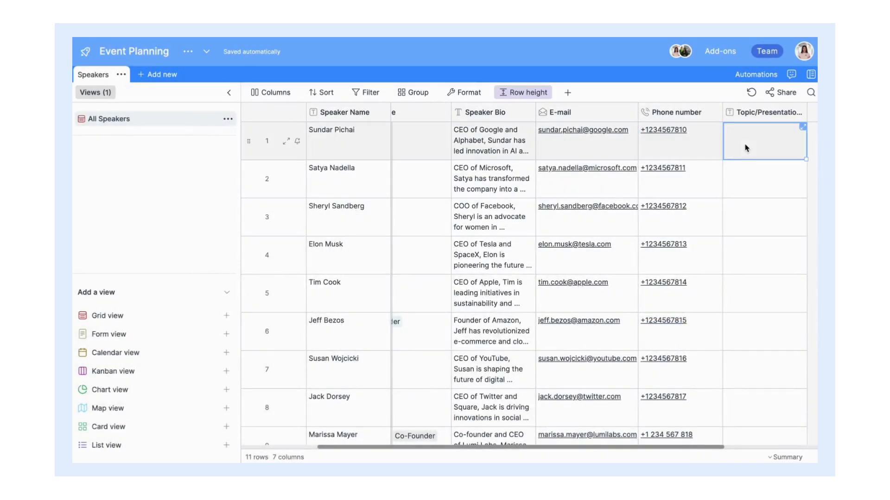
{"action": "scroll", "coordinate": [746, 148], "scroll_direction": "down", "scroll_amount": 3}
{"action": "scroll", "coordinate": [745, 148], "scroll_direction": "up", "scroll_amount": 2}
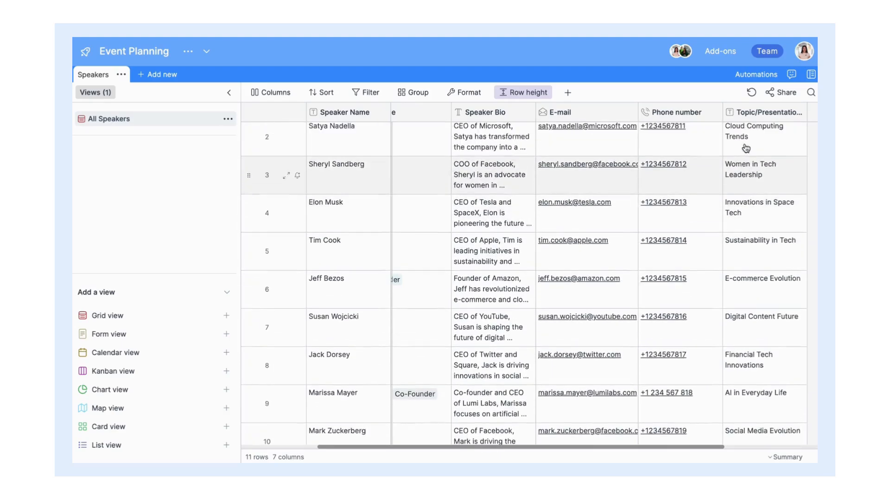
{"action": "scroll", "coordinate": [745, 148], "scroll_direction": "up", "scroll_amount": 1}
{"action": "scroll", "coordinate": [745, 148], "scroll_direction": "right", "scroll_amount": 1}
{"action": "scroll", "coordinate": [746, 149], "scroll_direction": "right", "scroll_amount": 1}
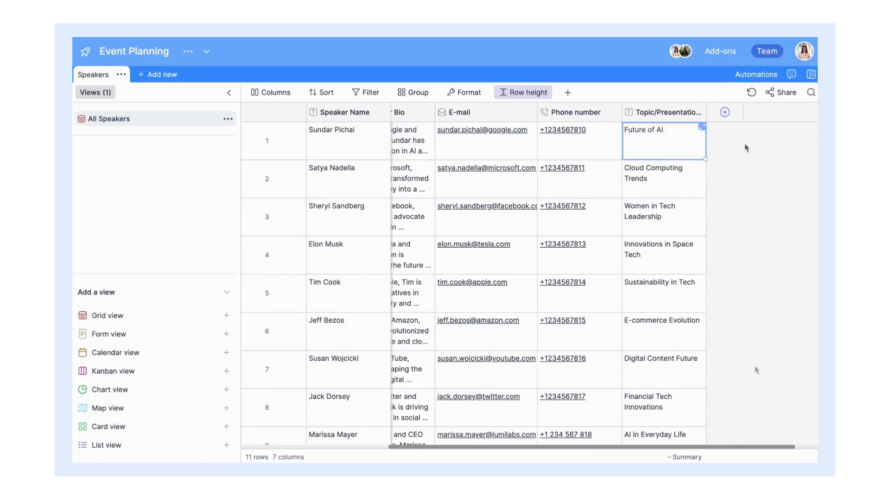
{"action": "left_click", "coordinate": [724, 113]}
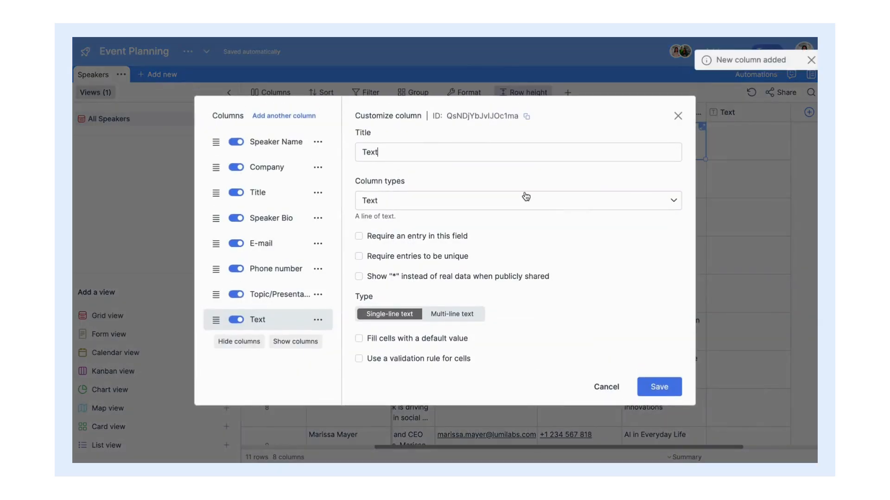
Step: Make the new column a URL field titled LinkedIN URL, shown as blue buttons
{"action": "left_click", "coordinate": [526, 196]}
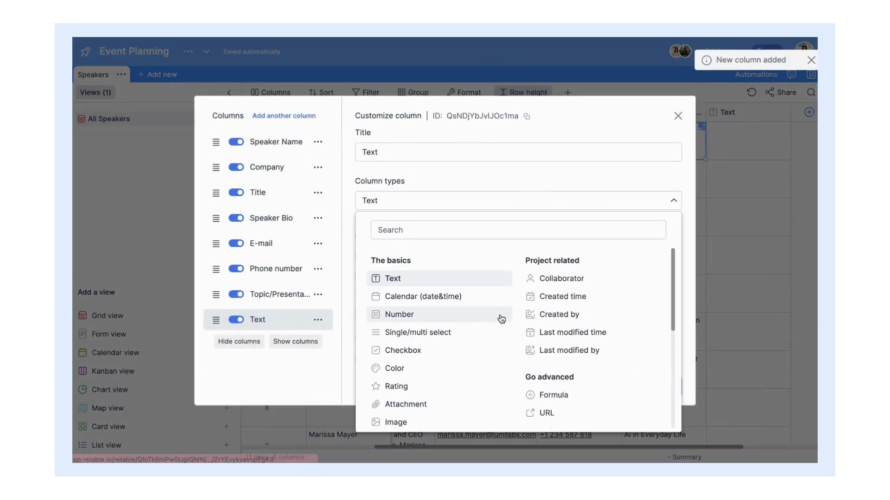
{"action": "scroll", "coordinate": [502, 319], "scroll_direction": "down", "scroll_amount": 1}
{"action": "left_click", "coordinate": [582, 395]}
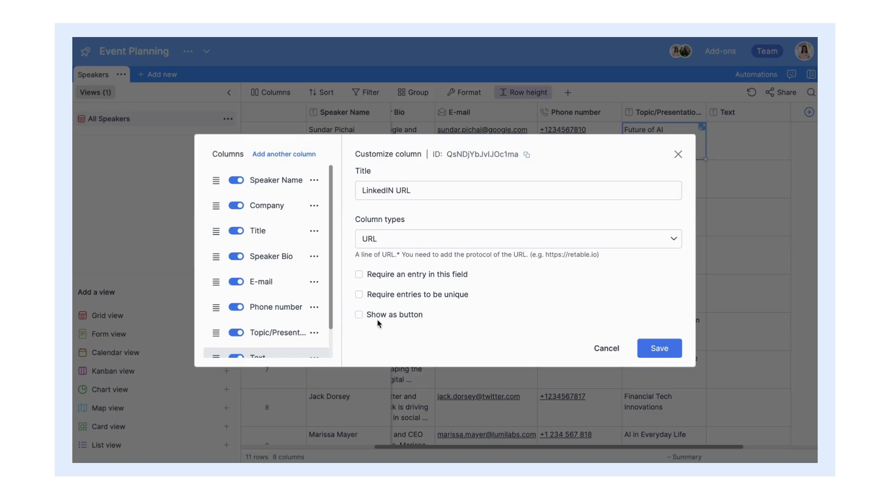
{"action": "left_click", "coordinate": [360, 317]}
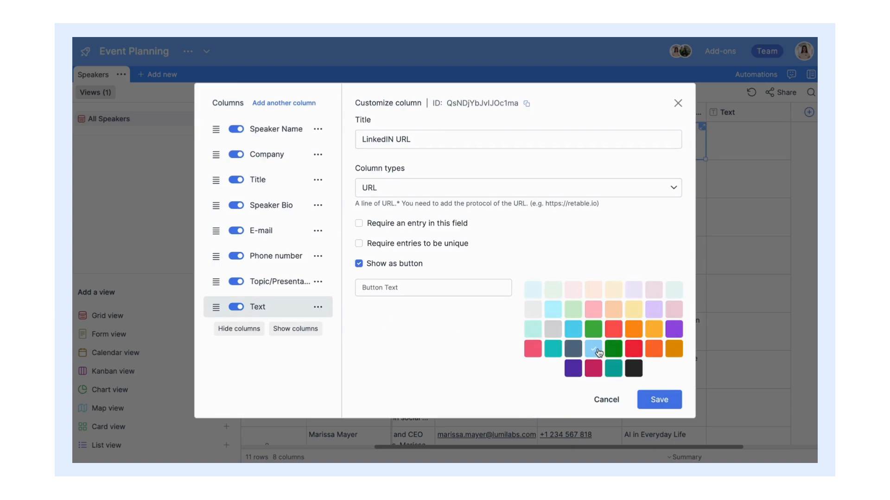
{"action": "left_click", "coordinate": [457, 287]}
{"action": "left_click", "coordinate": [648, 395]}
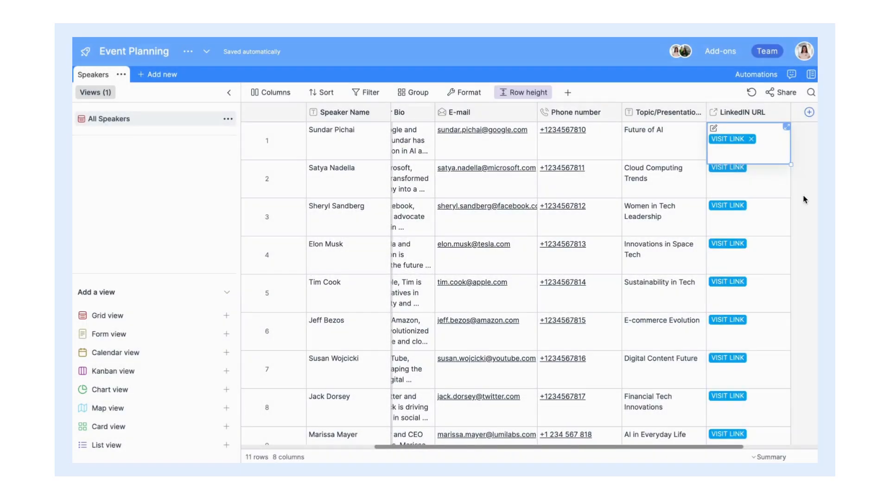
Step: Scroll across the Speakers table to the right and add another new column
{"action": "scroll", "coordinate": [804, 199], "scroll_direction": "down", "scroll_amount": 5}
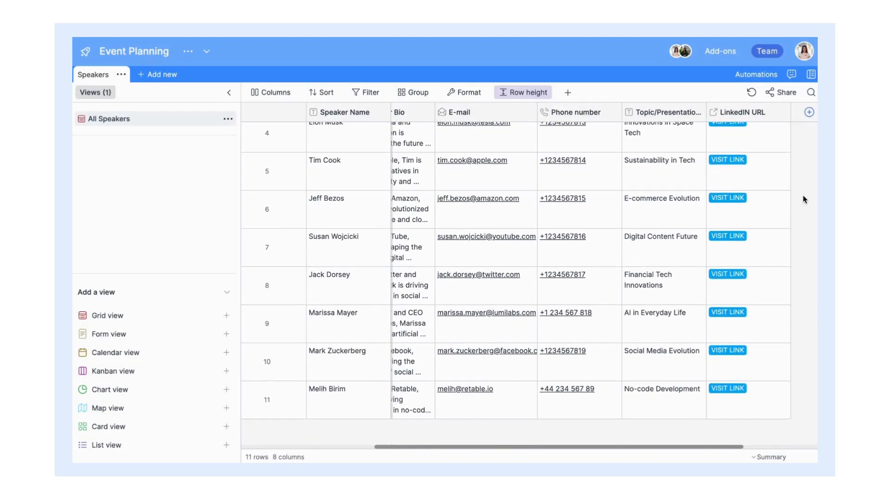
{"action": "scroll", "coordinate": [804, 199], "scroll_direction": "up", "scroll_amount": 5}
{"action": "scroll", "coordinate": [804, 199], "scroll_direction": "up", "scroll_amount": 1}
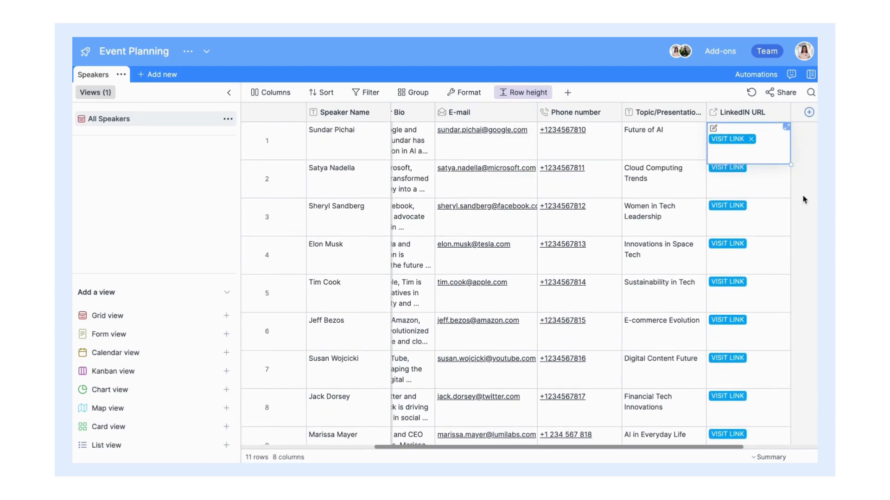
{"action": "scroll", "coordinate": [804, 199], "scroll_direction": "right", "scroll_amount": 5}
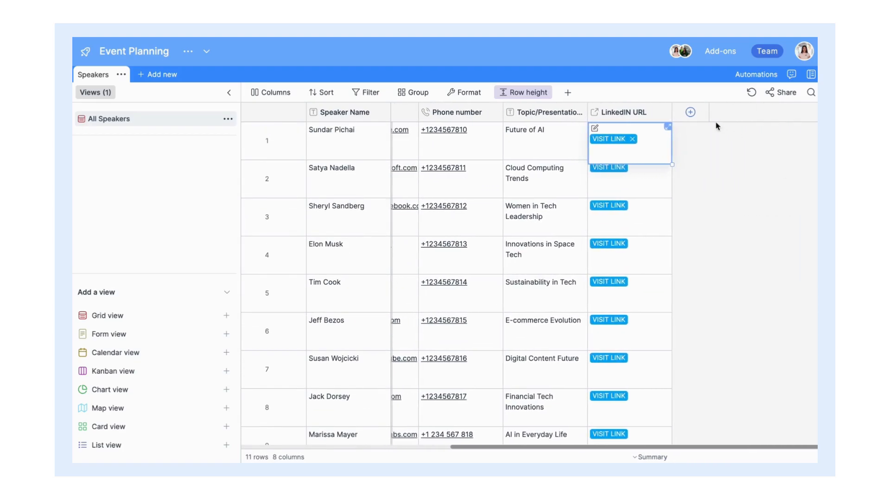
{"action": "left_click", "coordinate": [690, 112]}
Step: Make the column a Website/Blog URL field with green buttons labelled 'VISIT WEBSITE'
{"action": "left_click", "coordinate": [619, 213]}
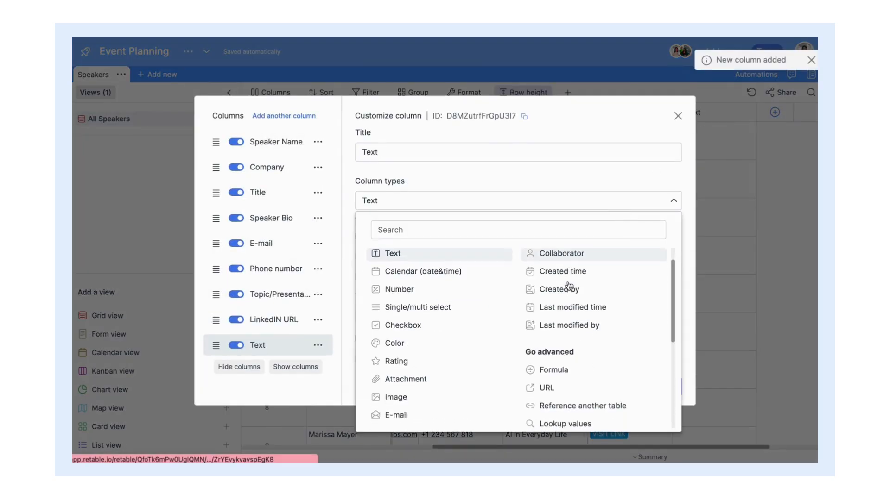
{"action": "scroll", "coordinate": [568, 286], "scroll_direction": "down", "scroll_amount": 3}
{"action": "left_click", "coordinate": [562, 287]}
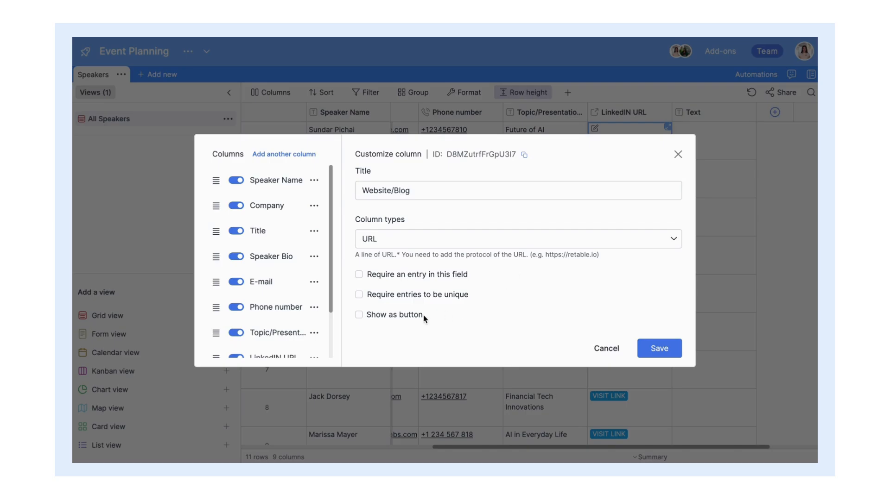
{"action": "left_click", "coordinate": [361, 315]}
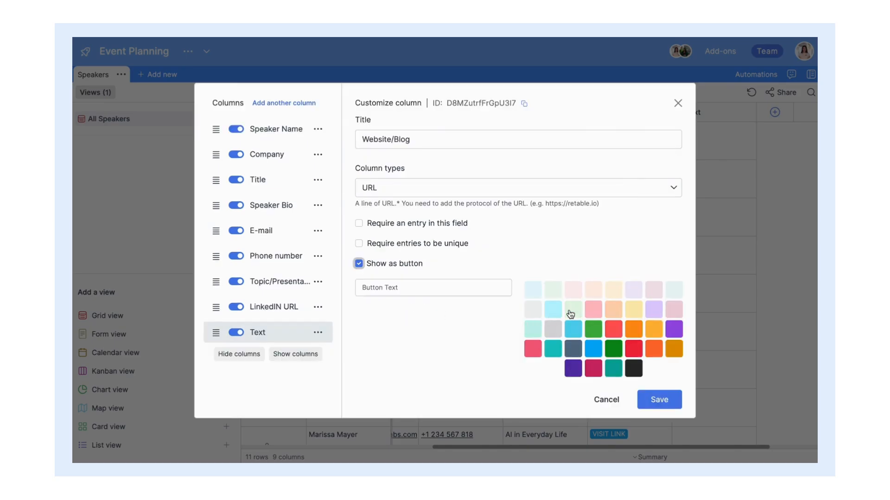
{"action": "left_click", "coordinate": [593, 329]}
{"action": "left_click", "coordinate": [459, 283]}
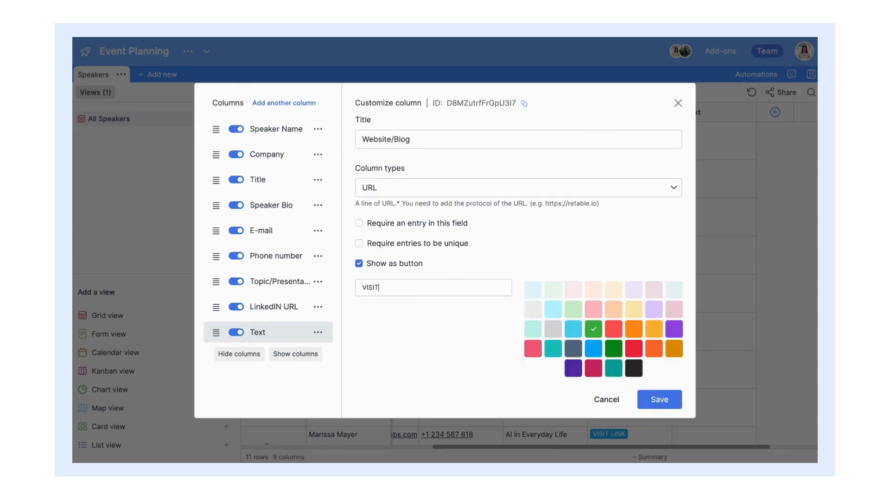
{"action": "type", "text": "VISIT WEBSITE"}
{"action": "left_click", "coordinate": [659, 399]}
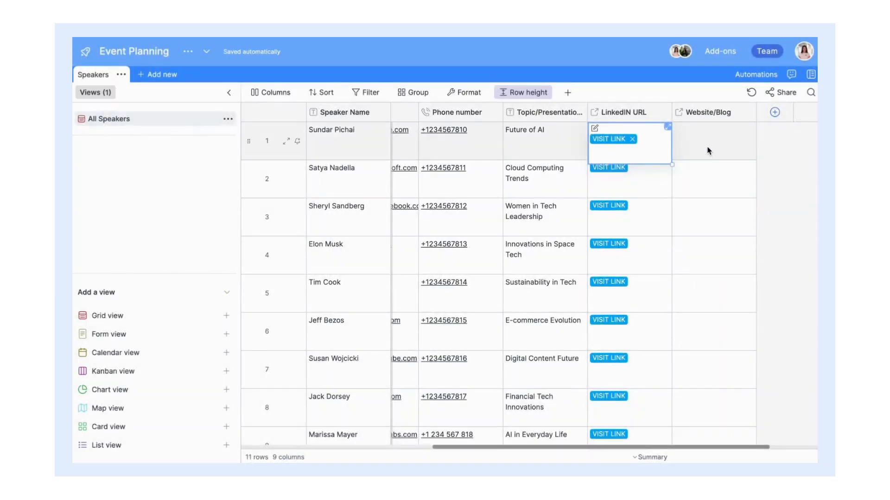
Step: Check the first Website/Blog cell, then scroll right and add another new column
{"action": "left_click", "coordinate": [709, 151]}
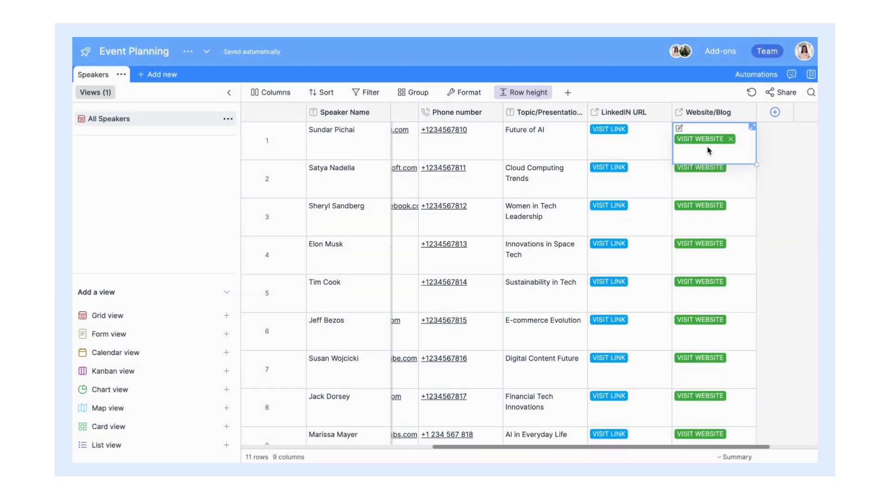
{"action": "scroll", "coordinate": [708, 150], "scroll_direction": "down", "scroll_amount": 3}
{"action": "scroll", "coordinate": [708, 150], "scroll_direction": "up", "scroll_amount": 3}
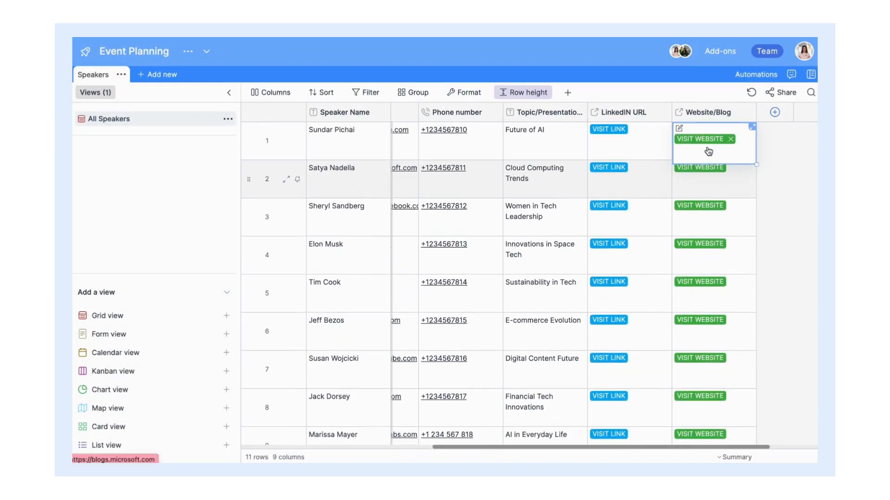
{"action": "scroll", "coordinate": [709, 151], "scroll_direction": "right", "scroll_amount": 2}
{"action": "left_click", "coordinate": [698, 113]}
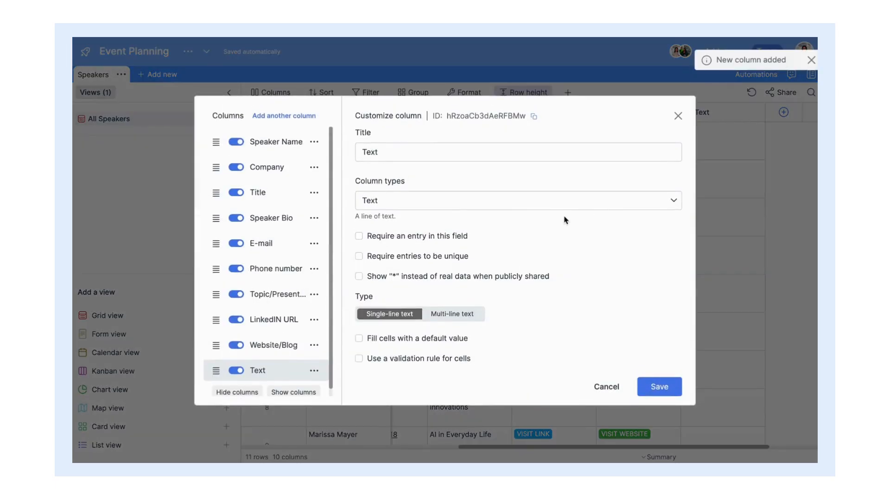
Step: Make the new column a geolocation field titled Address
{"action": "left_click", "coordinate": [557, 207]}
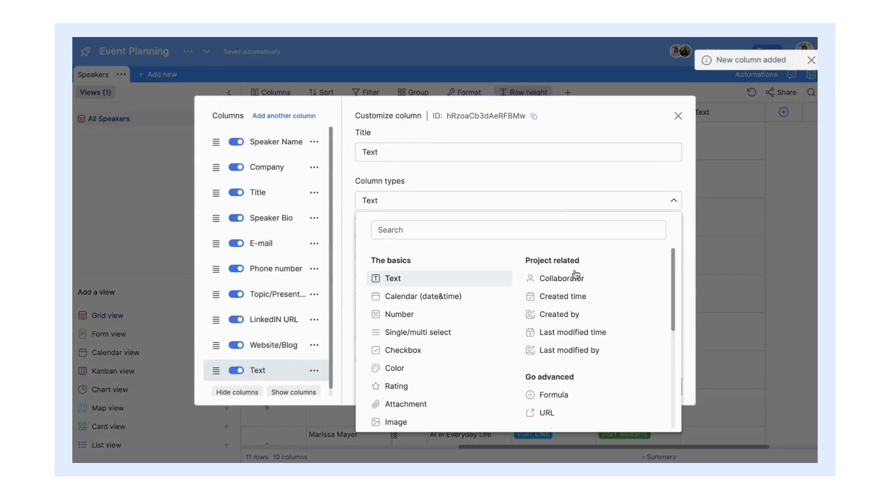
{"action": "scroll", "coordinate": [575, 274], "scroll_direction": "down", "scroll_amount": 3}
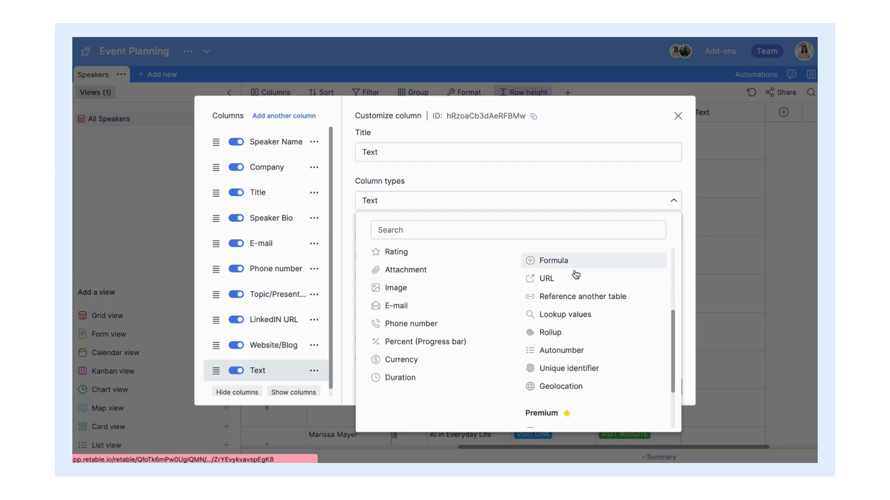
{"action": "scroll", "coordinate": [574, 277], "scroll_direction": "down", "scroll_amount": 2}
{"action": "left_click", "coordinate": [590, 353]}
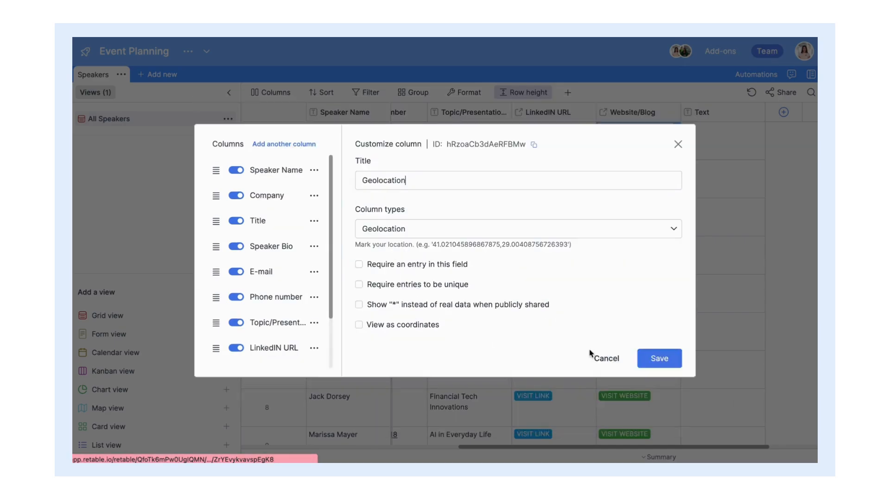
{"action": "triple_click", "coordinate": [477, 172]}
{"action": "type", "text": "Address"}
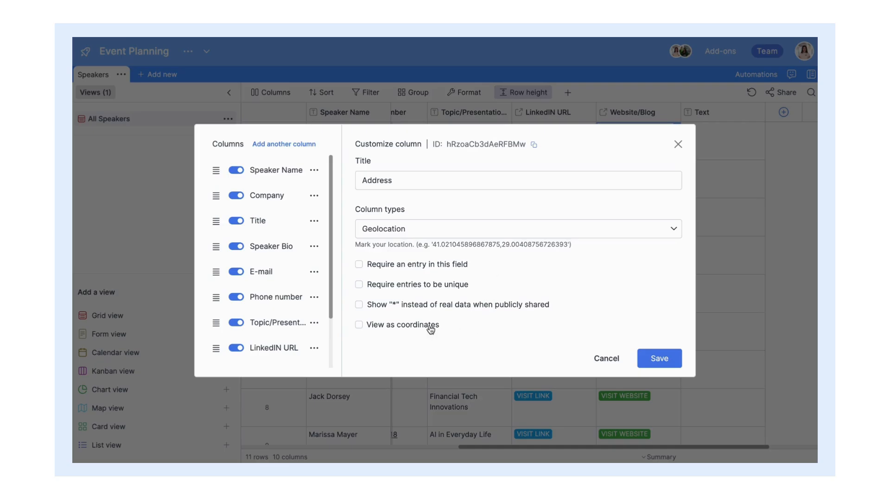
{"action": "left_click", "coordinate": [659, 359]}
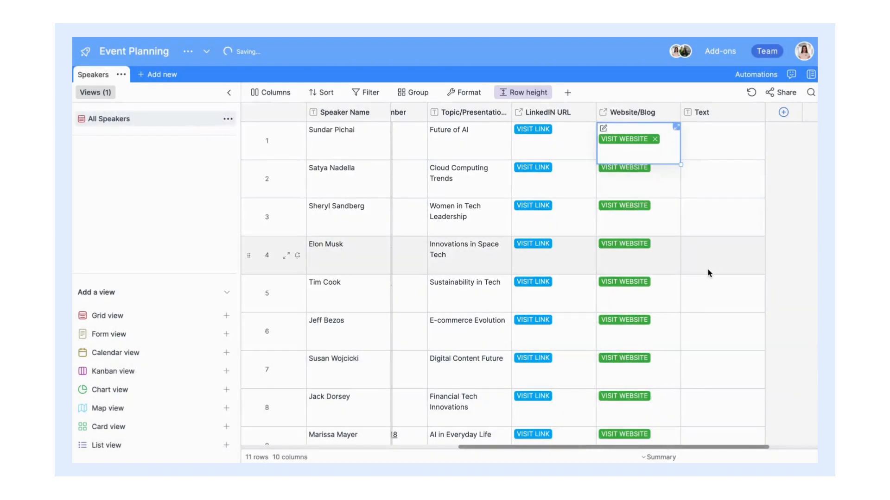
Step: Widen the Address column and view row 1's pinned location on the map
{"action": "left_click", "coordinate": [717, 150]}
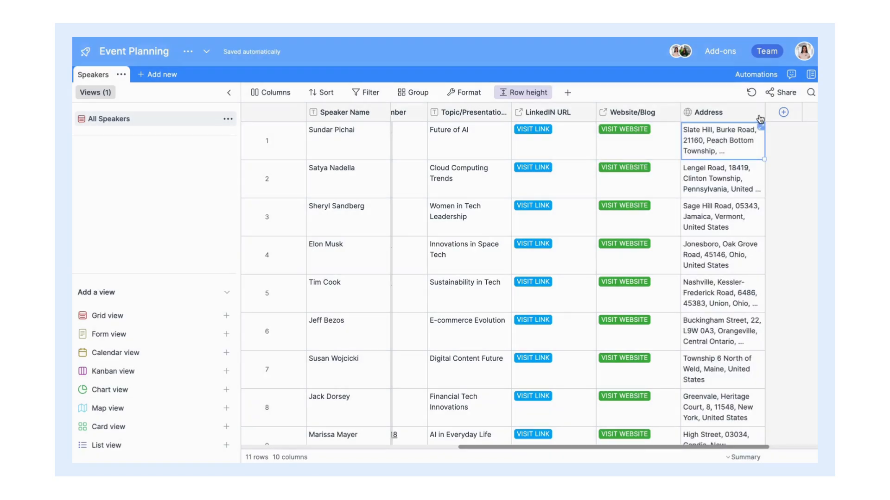
{"action": "left_click_drag", "start_coordinate": [764, 116], "coordinate": [808, 122]}
{"action": "scroll", "coordinate": [649, 139], "scroll_direction": "right", "scroll_amount": 5}
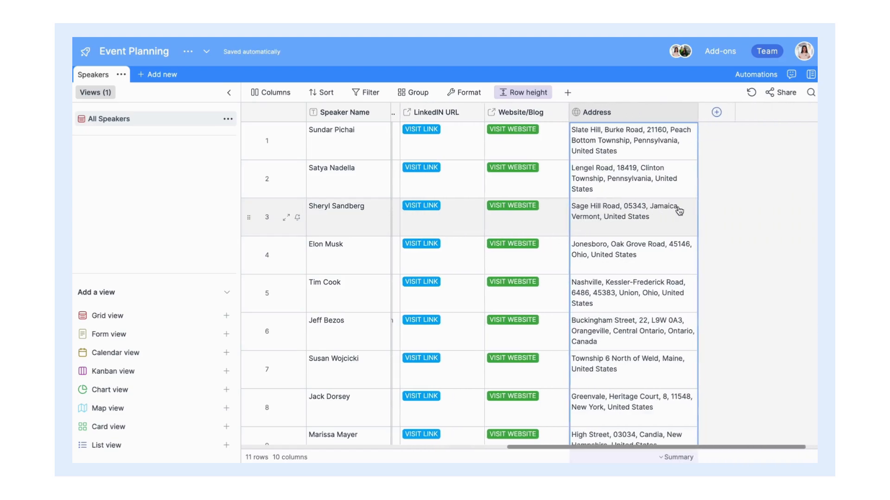
{"action": "double_click", "coordinate": [641, 150]}
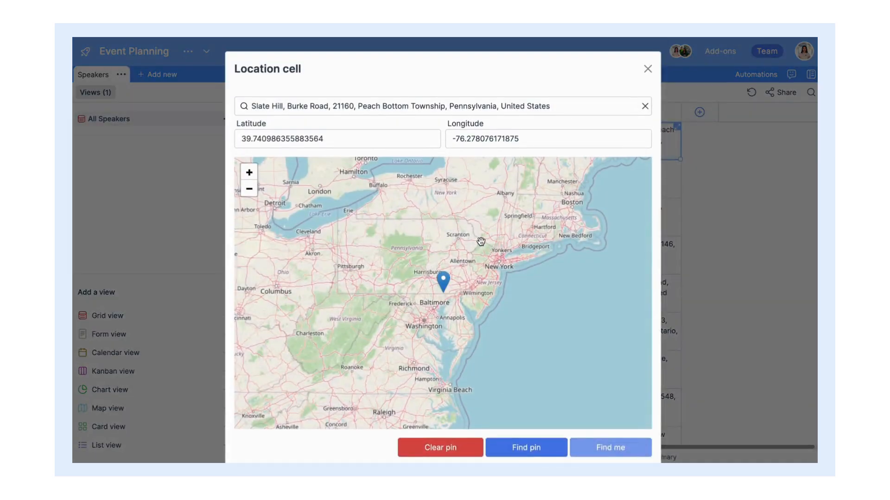
{"action": "scroll", "coordinate": [480, 241], "scroll_direction": "down", "scroll_amount": 2}
{"action": "scroll", "coordinate": [480, 242], "scroll_direction": "up", "scroll_amount": 2}
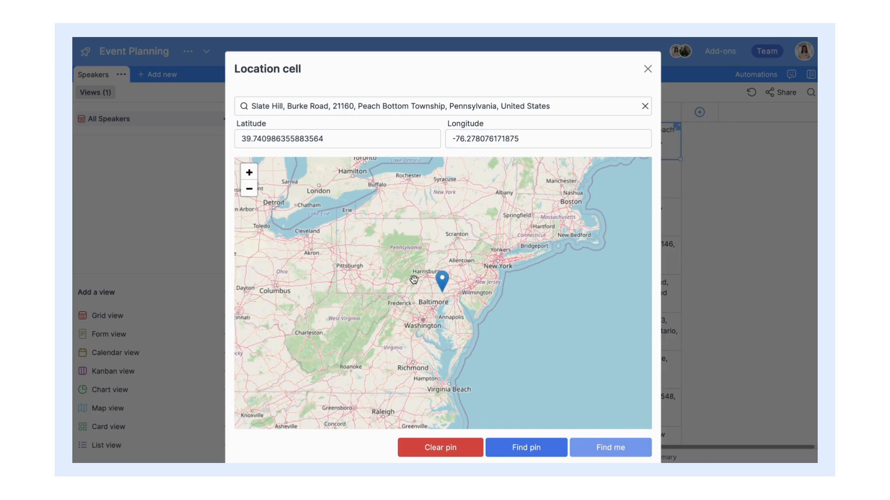
{"action": "left_click_drag", "start_coordinate": [414, 280], "coordinate": [458, 286]}
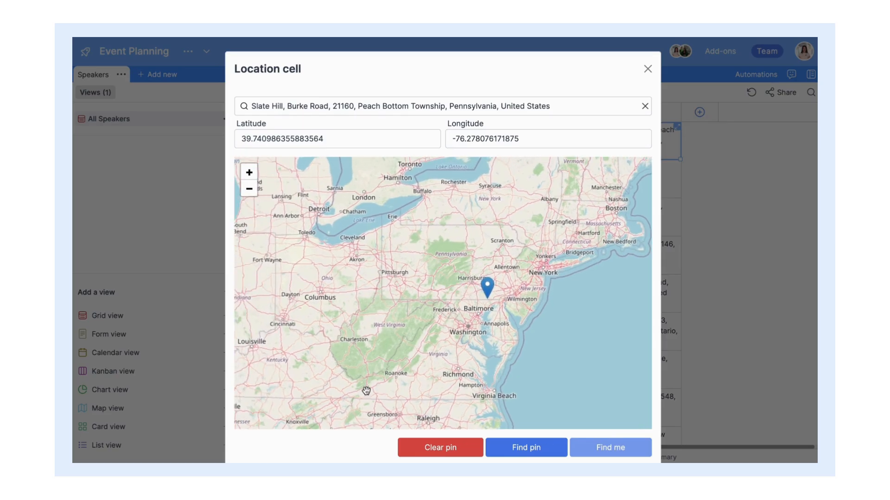
{"action": "left_click", "coordinate": [709, 129]}
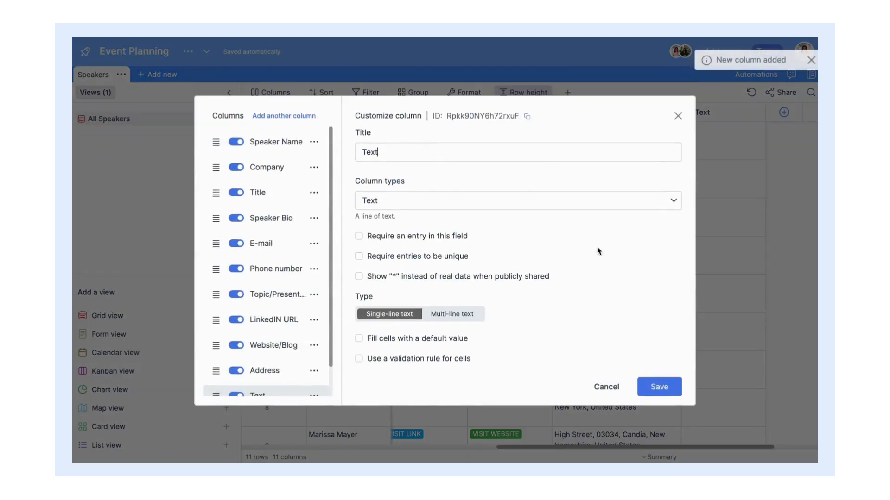
Step: Make the new column a Checkbox field titled 'Gift Sent?'
{"action": "left_click", "coordinate": [537, 202]}
{"action": "left_click", "coordinate": [432, 352]}
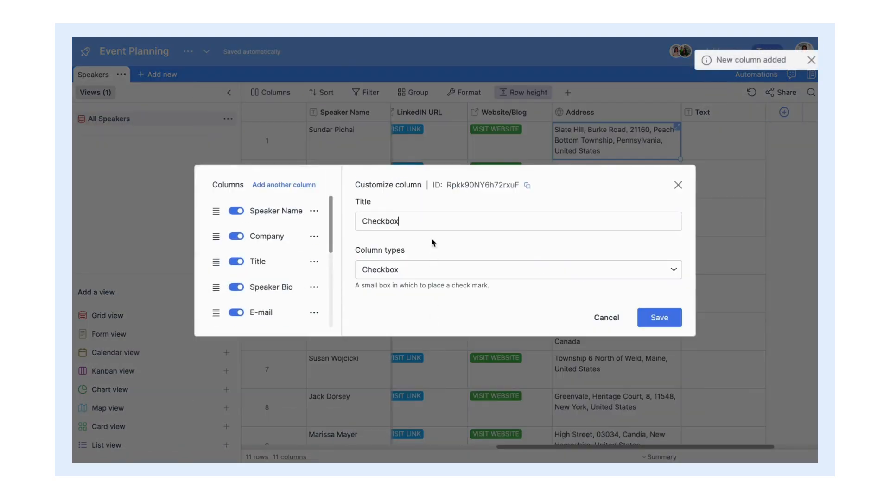
{"action": "double_click", "coordinate": [425, 224]}
{"action": "type", "text": "G"}
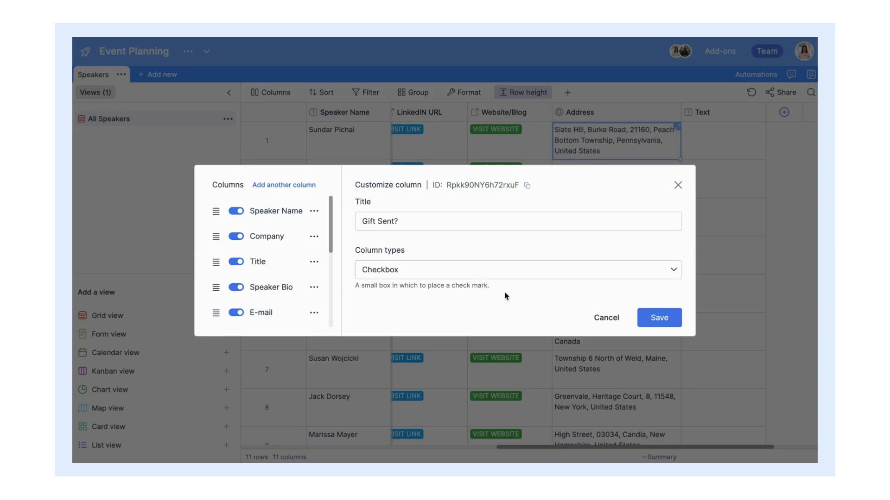
{"action": "left_click", "coordinate": [637, 324]}
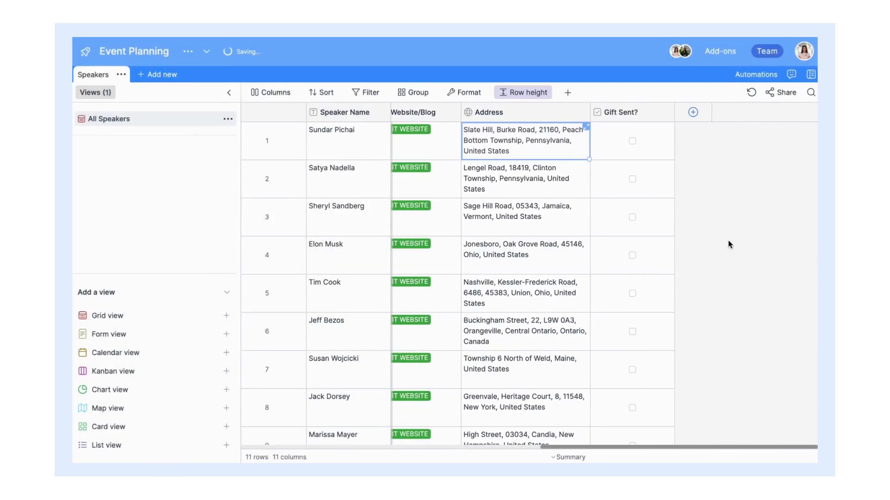
Step: Tick Gift Sent? for rows 1, 2, 4, 5, 6, 8, 9, 10 and 11, then add a column
{"action": "left_click", "coordinate": [629, 141]}
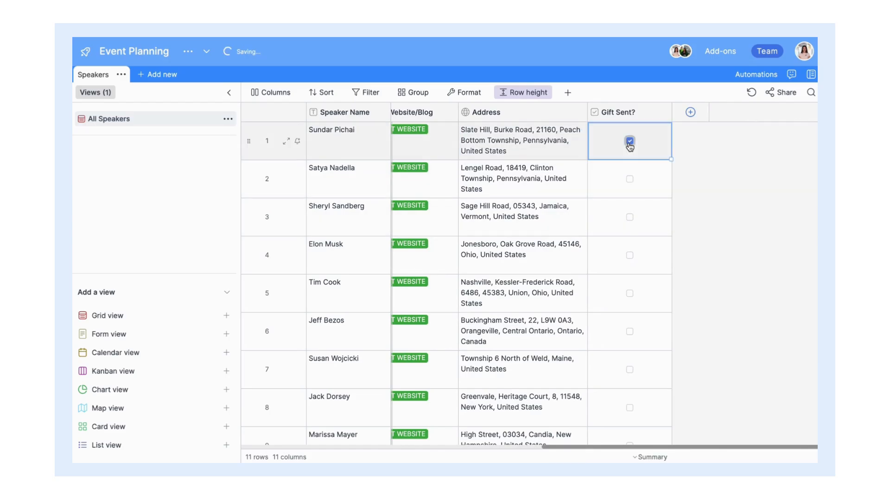
{"action": "left_click", "coordinate": [629, 180]}
{"action": "left_click", "coordinate": [632, 258]}
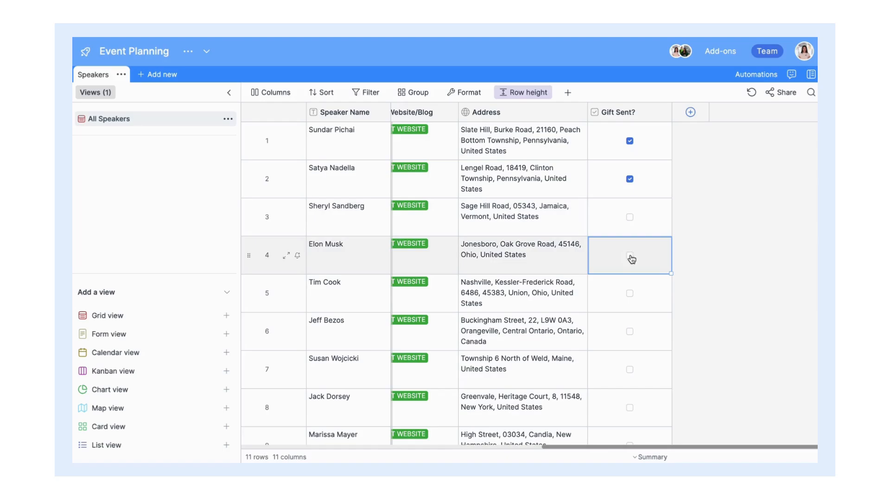
{"action": "left_click", "coordinate": [629, 255]}
{"action": "scroll", "coordinate": [630, 258], "scroll_direction": "down", "scroll_amount": 2}
{"action": "left_click", "coordinate": [629, 225]}
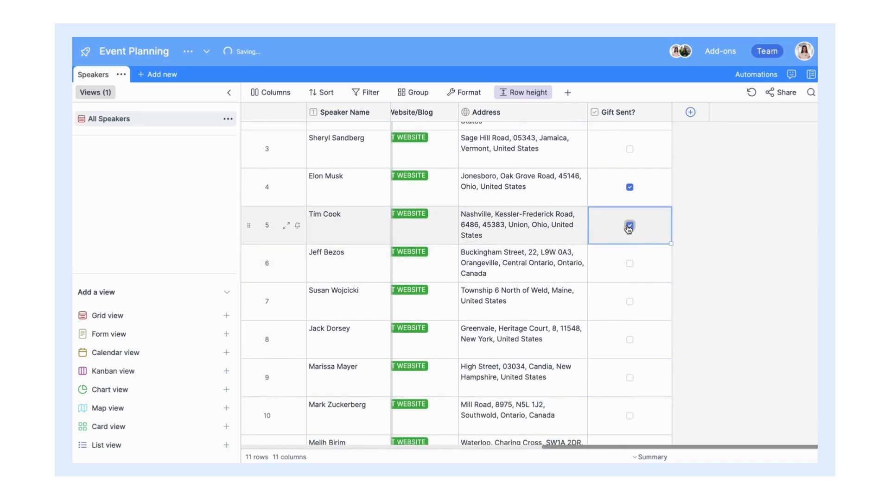
{"action": "left_click", "coordinate": [630, 264]}
{"action": "scroll", "coordinate": [630, 267], "scroll_direction": "down", "scroll_amount": 2}
{"action": "left_click", "coordinate": [629, 272]}
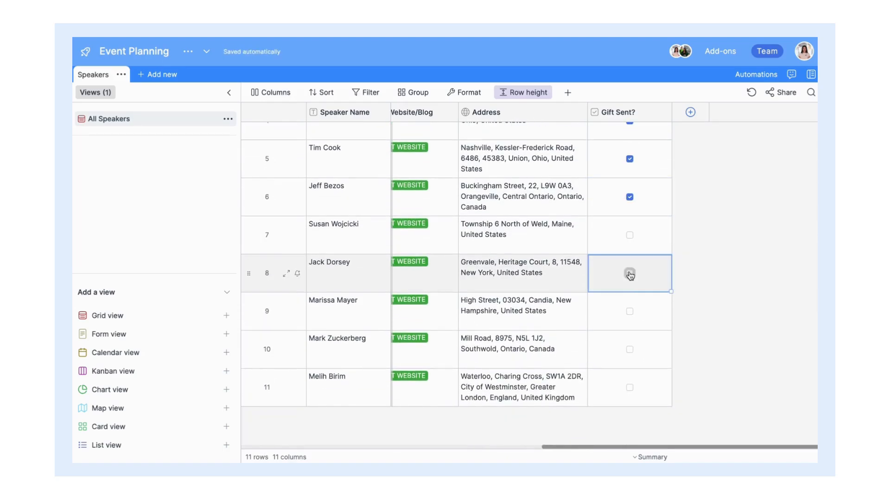
{"action": "left_click", "coordinate": [629, 312]}
{"action": "left_click", "coordinate": [629, 350]}
{"action": "left_click", "coordinate": [630, 388]}
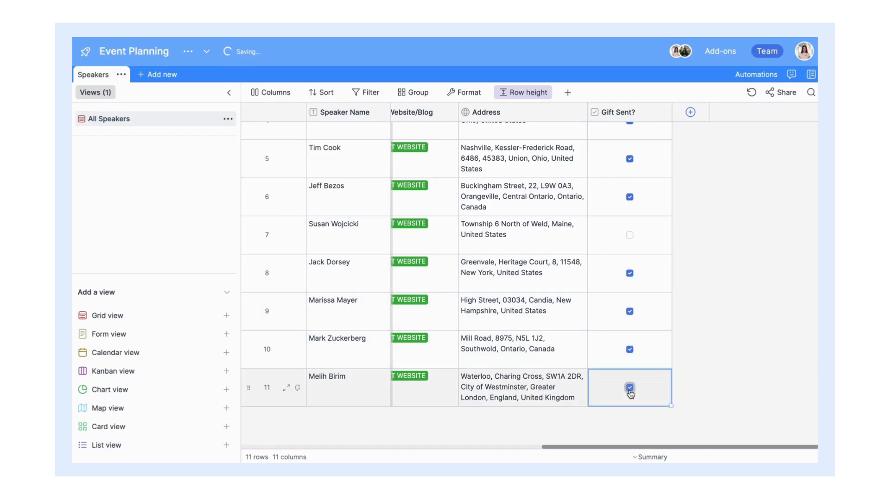
{"action": "scroll", "coordinate": [630, 394], "scroll_direction": "up", "scroll_amount": 3}
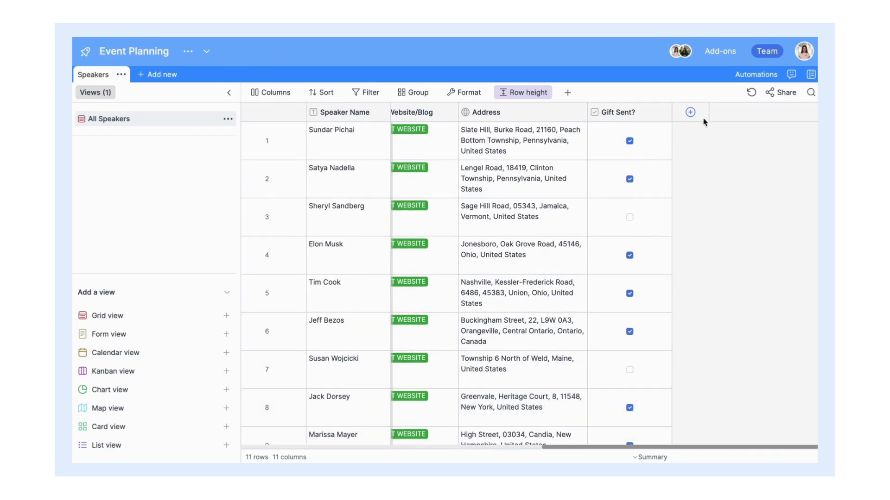
{"action": "left_click", "coordinate": [692, 114]}
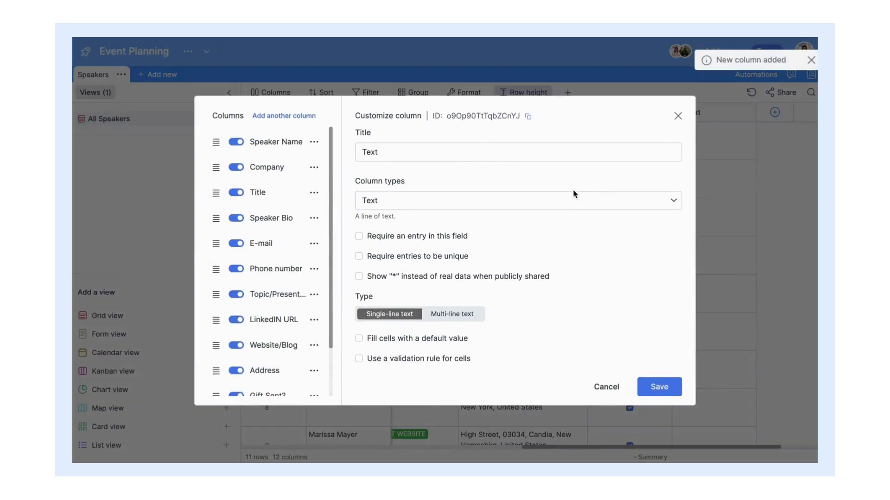
Step: Make the new column an Image field titled Photo
{"action": "left_click", "coordinate": [573, 202]}
{"action": "scroll", "coordinate": [473, 278], "scroll_direction": "down", "scroll_amount": 2}
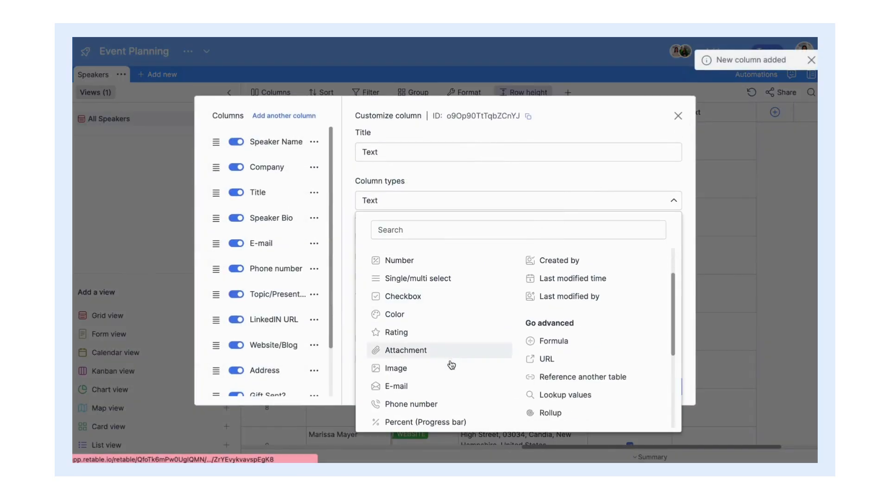
{"action": "left_click", "coordinate": [449, 361]}
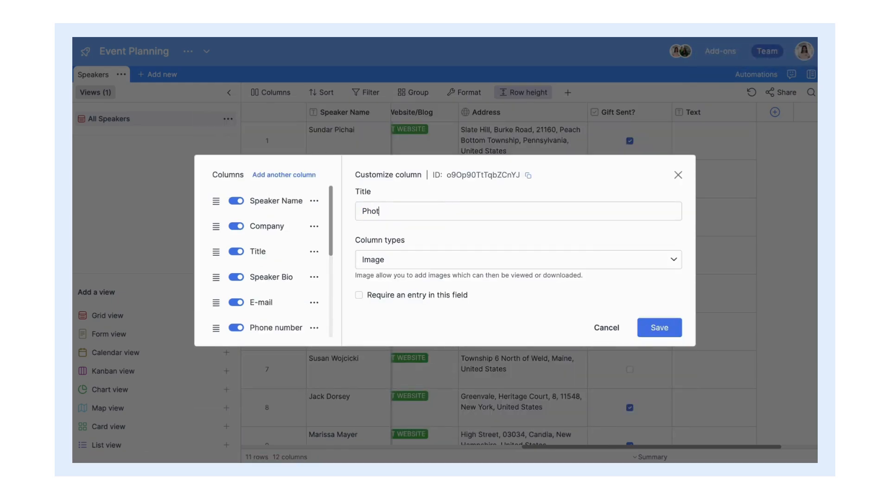
{"action": "left_click", "coordinate": [658, 325]}
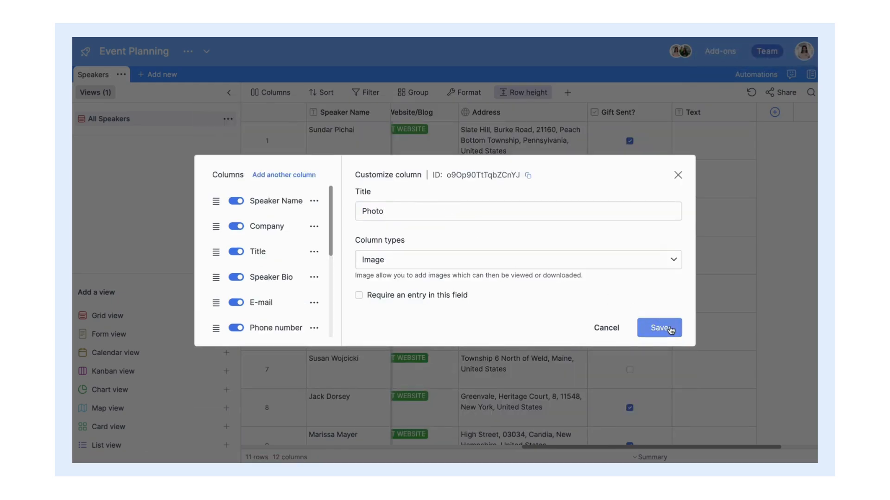
{"action": "scroll", "coordinate": [713, 200], "scroll_direction": "right", "scroll_amount": 2}
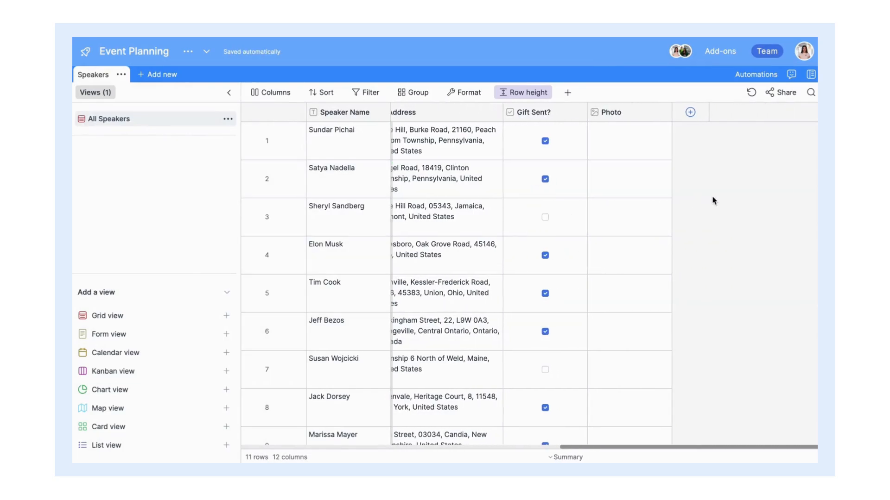
Step: Upload the first speaker's headshot into row 1's Photo cell
{"action": "left_click", "coordinate": [649, 145]}
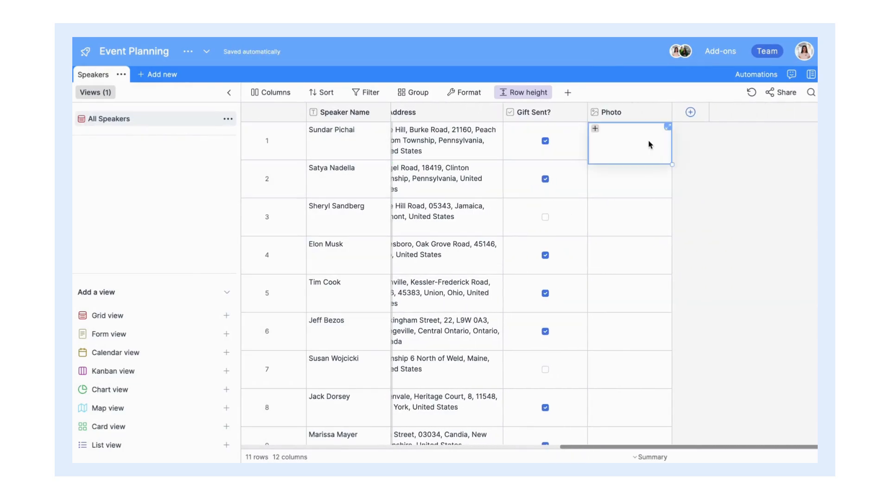
{"action": "left_click", "coordinate": [595, 130]}
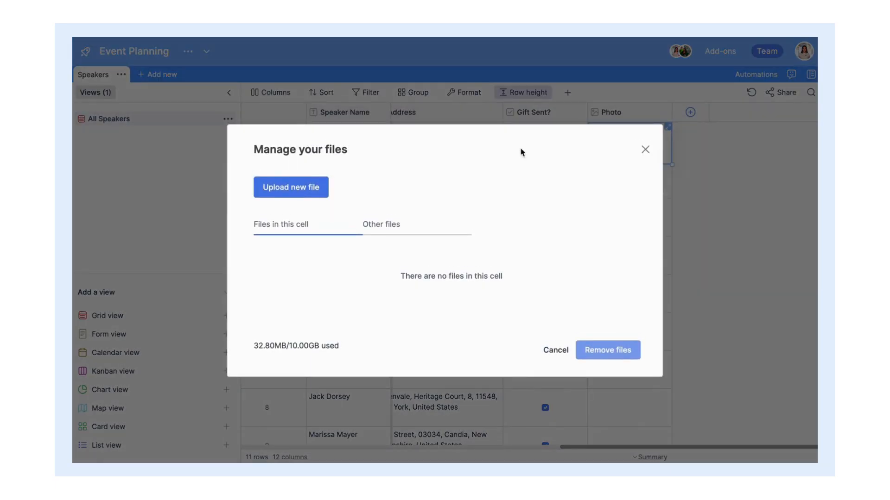
{"action": "left_click", "coordinate": [277, 190]}
{"action": "left_click", "coordinate": [355, 237]}
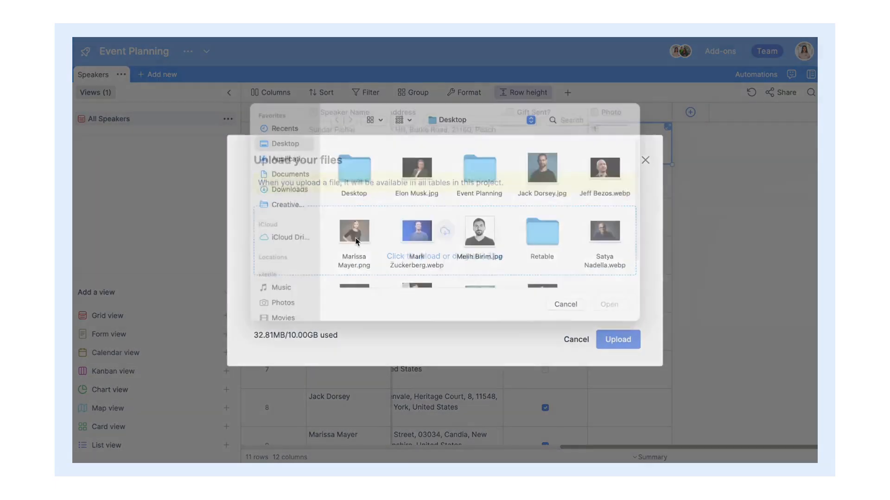
{"action": "scroll", "coordinate": [355, 238], "scroll_direction": "down", "scroll_amount": 2}
{"action": "double_click", "coordinate": [417, 265]}
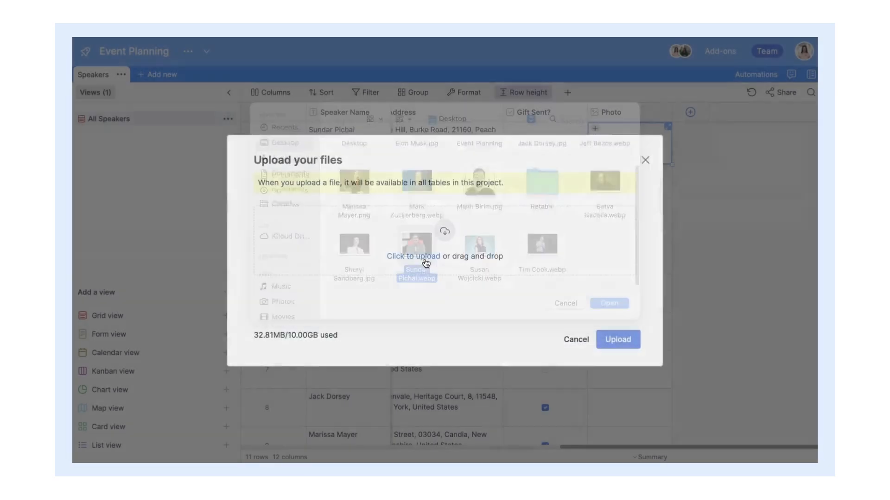
{"action": "left_click", "coordinate": [623, 369]}
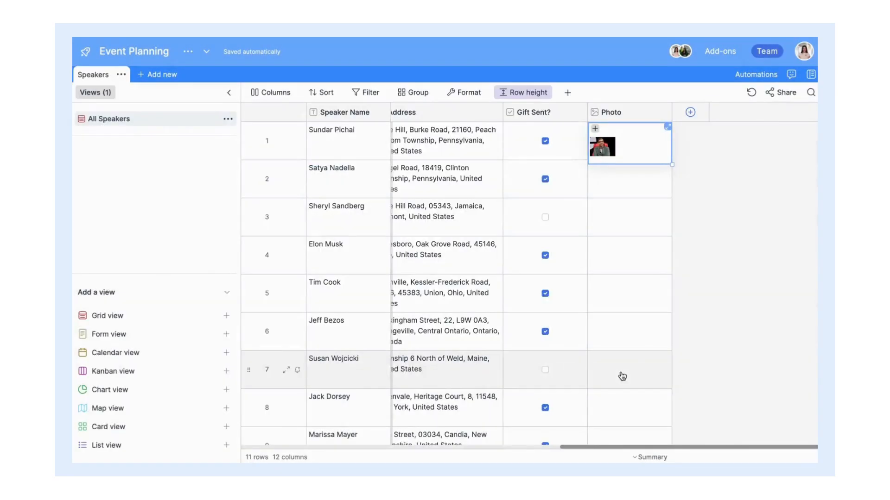
Step: Upload the second speaker's headshot into row 2's Photo cell
{"action": "left_click", "coordinate": [620, 189]}
{"action": "left_click", "coordinate": [596, 168]}
{"action": "left_click", "coordinate": [291, 187]}
{"action": "left_click", "coordinate": [355, 243]}
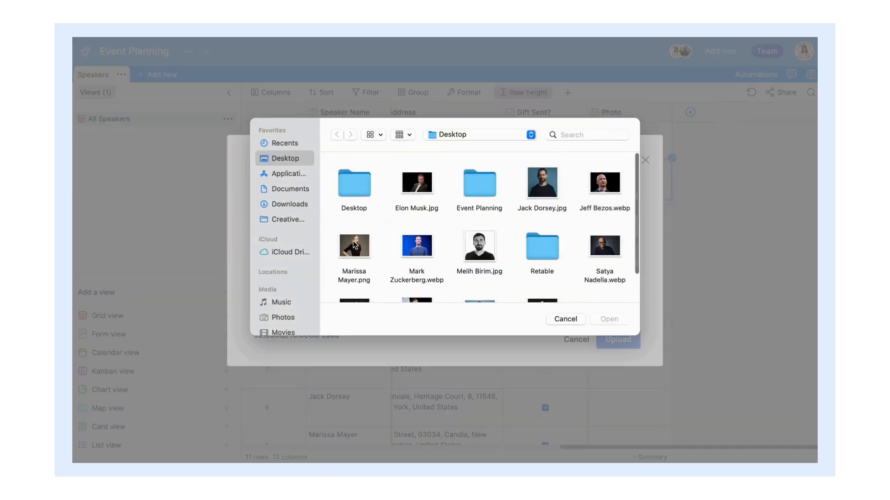
{"action": "scroll", "coordinate": [354, 244], "scroll_direction": "down", "scroll_amount": 2}
{"action": "double_click", "coordinate": [600, 209]}
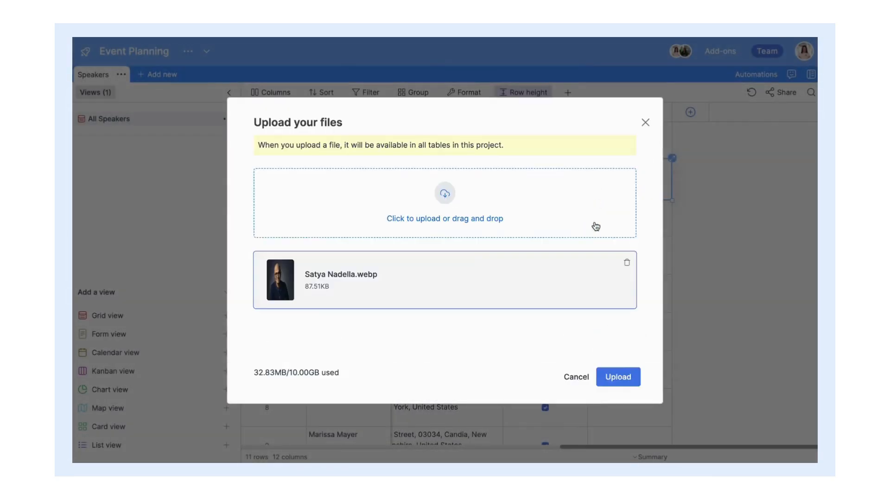
{"action": "left_click", "coordinate": [618, 375]}
{"action": "left_click", "coordinate": [638, 371]}
Step: Upload the third speaker's headshot into row 3's Photo cell
{"action": "left_click", "coordinate": [617, 218]}
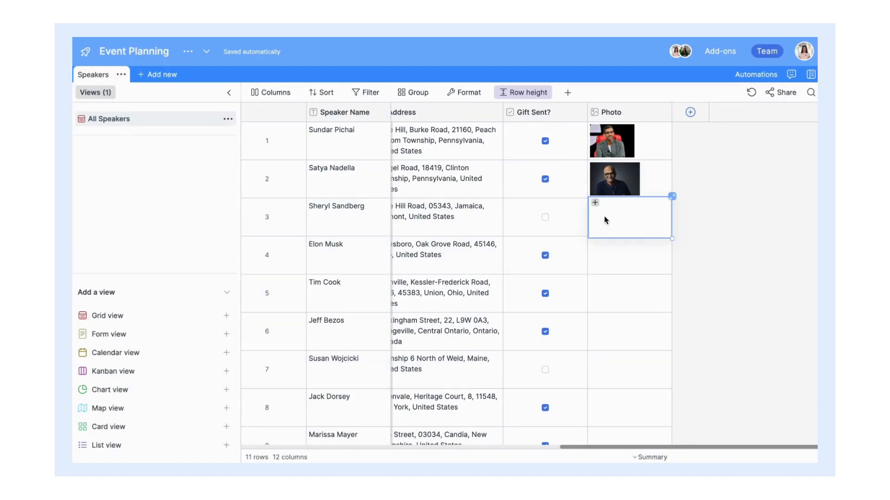
{"action": "left_click", "coordinate": [596, 207]}
{"action": "left_click", "coordinate": [291, 187]}
{"action": "left_click", "coordinate": [371, 227]}
{"action": "scroll", "coordinate": [378, 228], "scroll_direction": "down", "scroll_amount": 2}
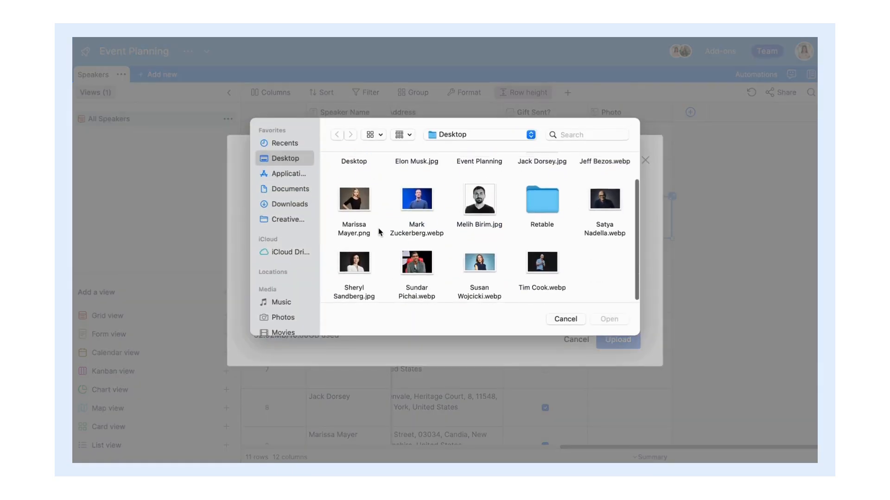
{"action": "double_click", "coordinate": [353, 259]}
{"action": "left_click", "coordinate": [618, 377]}
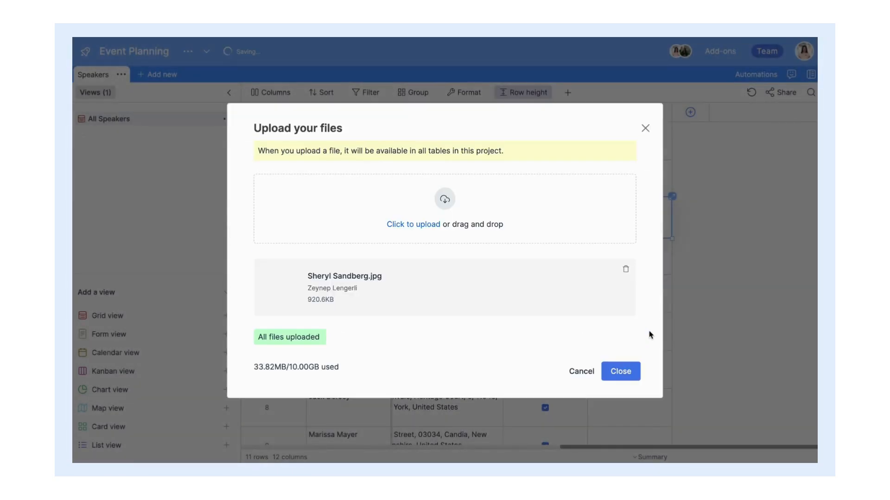
{"action": "left_click", "coordinate": [621, 372]}
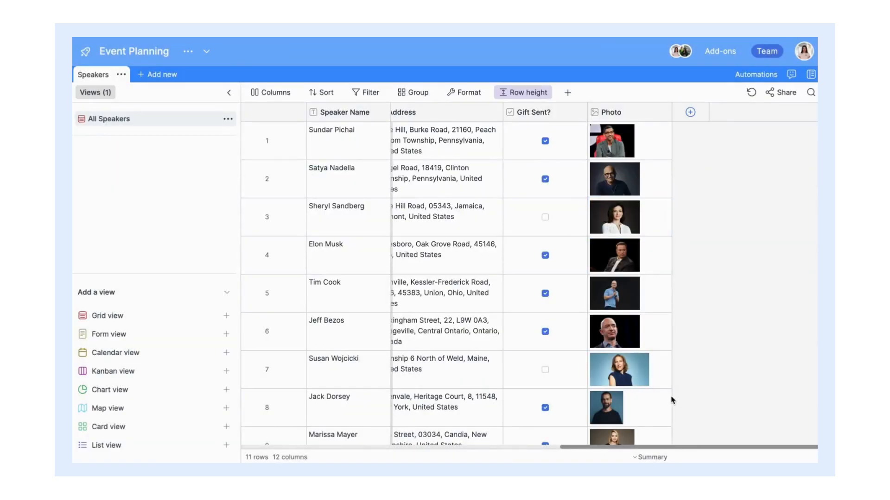
Step: Use the Photo column as the card header image
{"action": "mouse_move", "coordinate": [207, 427]}
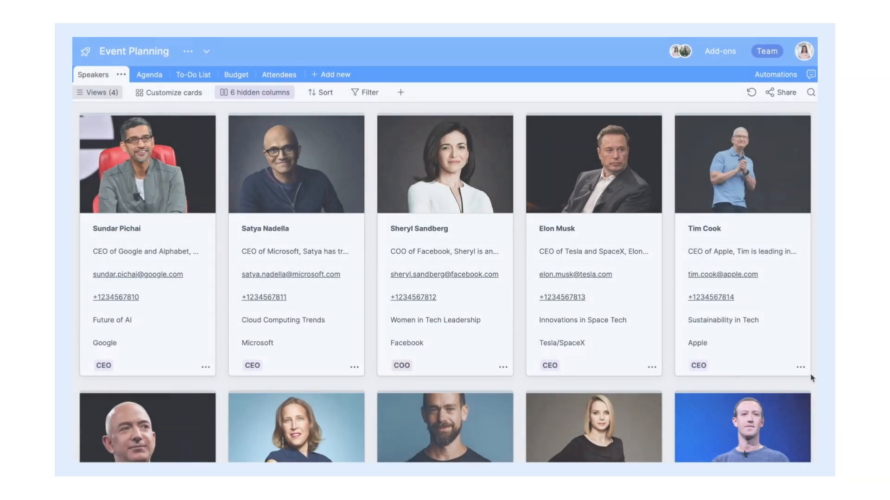
{"action": "scroll", "coordinate": [811, 377], "scroll_direction": "down", "scroll_amount": 5}
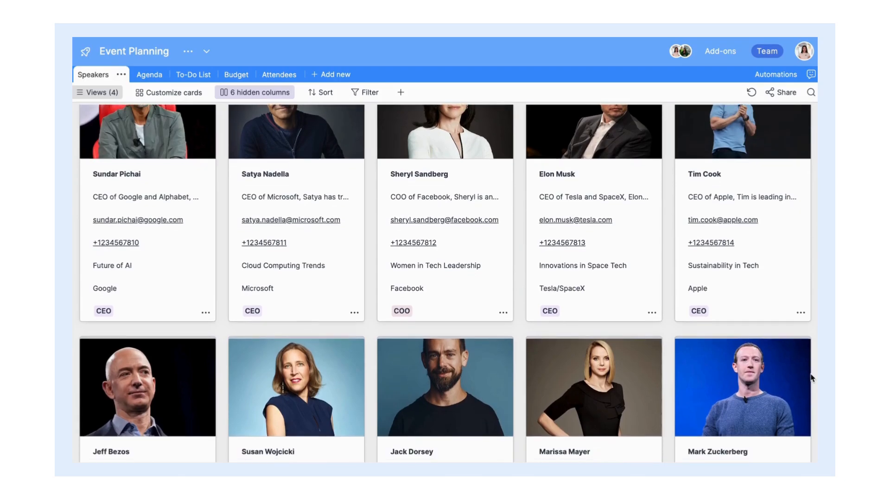
{"action": "scroll", "coordinate": [811, 378], "scroll_direction": "down", "scroll_amount": 6}
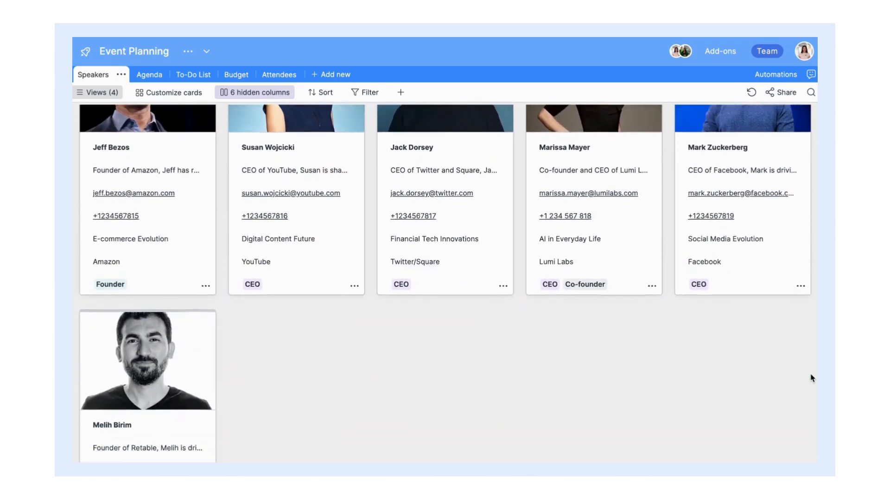
{"action": "scroll", "coordinate": [811, 377], "scroll_direction": "down", "scroll_amount": 2}
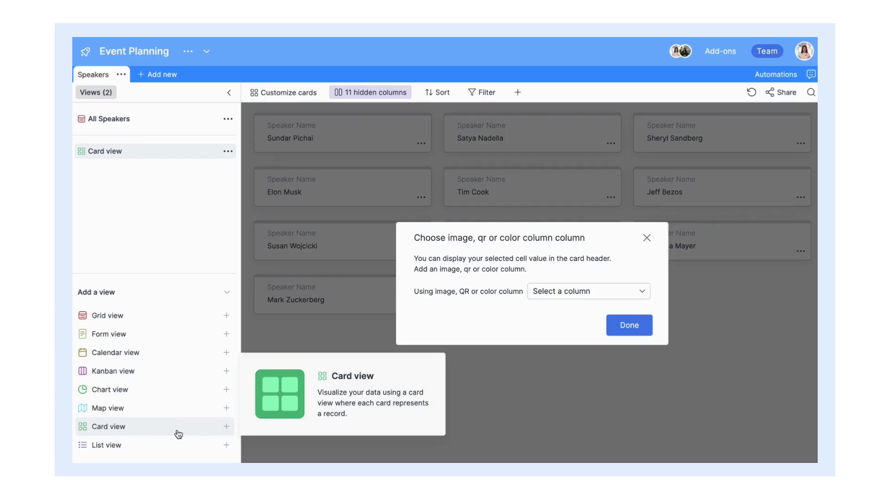
{"action": "left_click", "coordinate": [566, 301]}
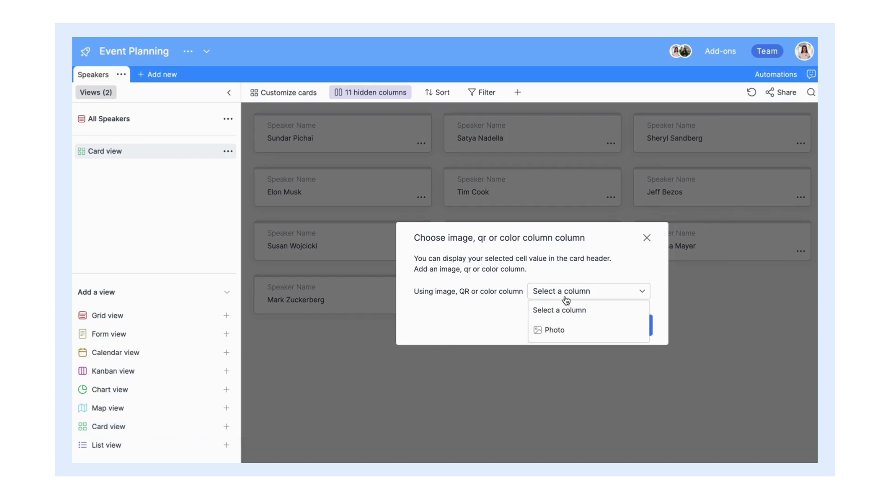
{"action": "left_click", "coordinate": [569, 331]}
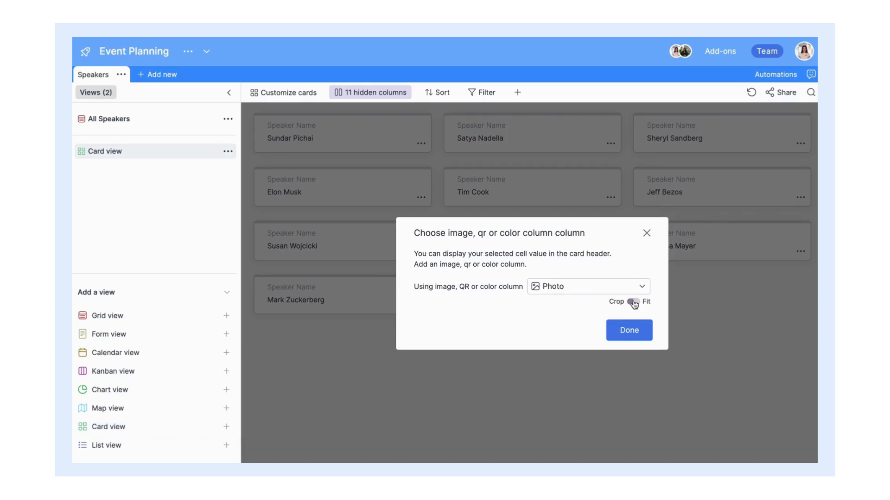
{"action": "left_click", "coordinate": [629, 330]}
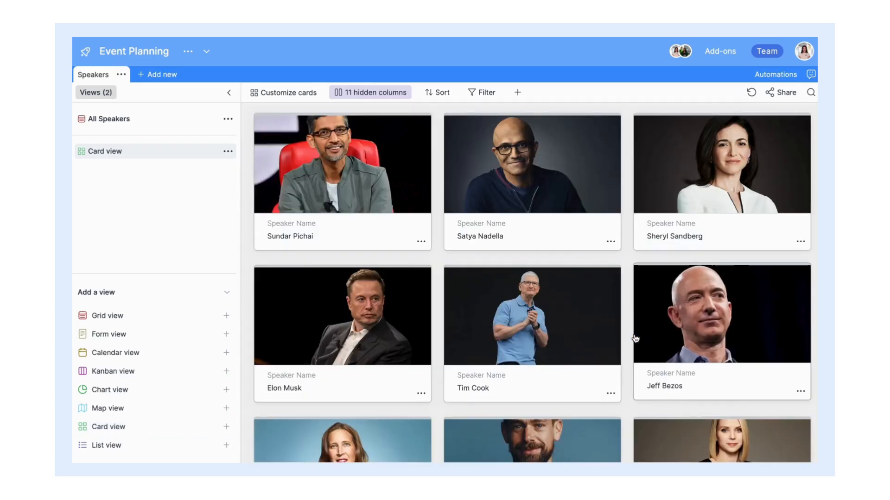
Step: Show Speaker Bio, E-mail, Phone number, Topic/Presentation Title, Company and Title on the cards
{"action": "left_click", "coordinate": [392, 97]}
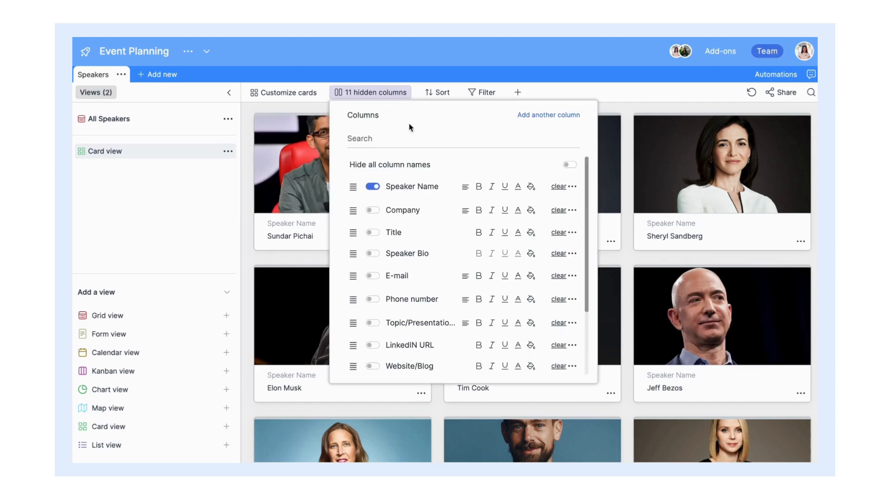
{"action": "scroll", "coordinate": [403, 195], "scroll_direction": "down", "scroll_amount": 1}
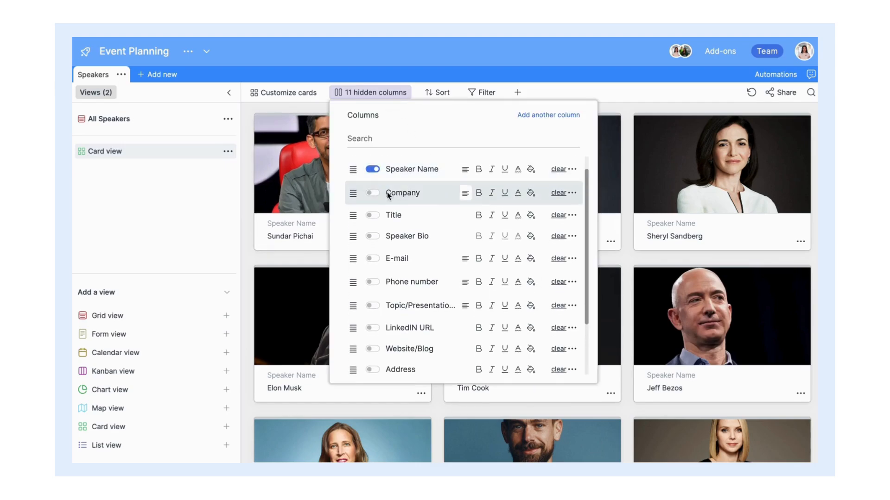
{"action": "left_click", "coordinate": [373, 236]}
{"action": "left_click", "coordinate": [372, 259]}
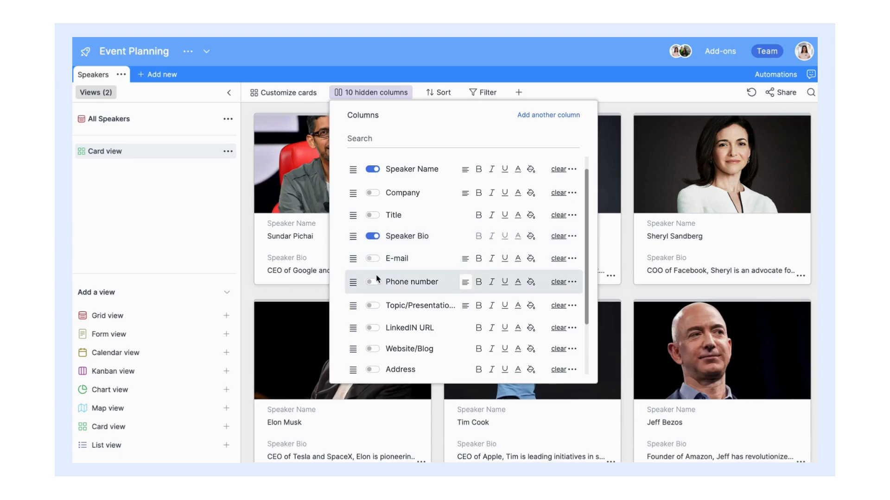
{"action": "left_click", "coordinate": [373, 282]}
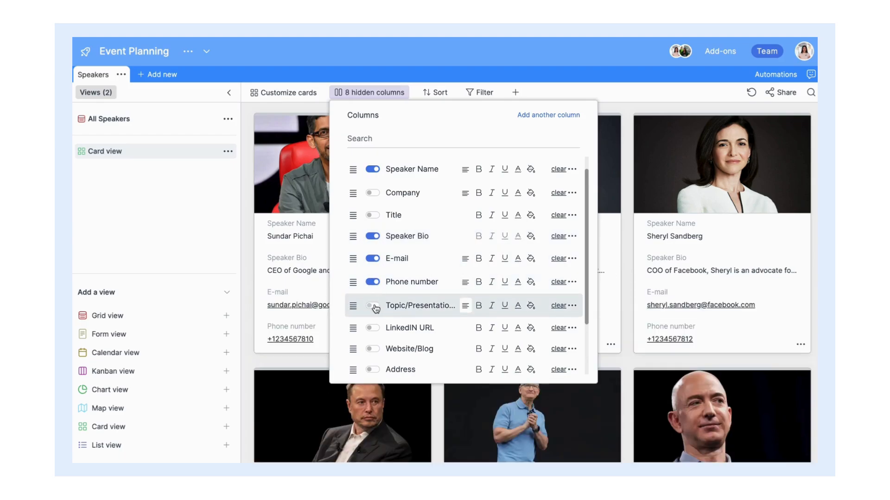
{"action": "left_click", "coordinate": [374, 306]}
{"action": "scroll", "coordinate": [375, 292], "scroll_direction": "down", "scroll_amount": 1}
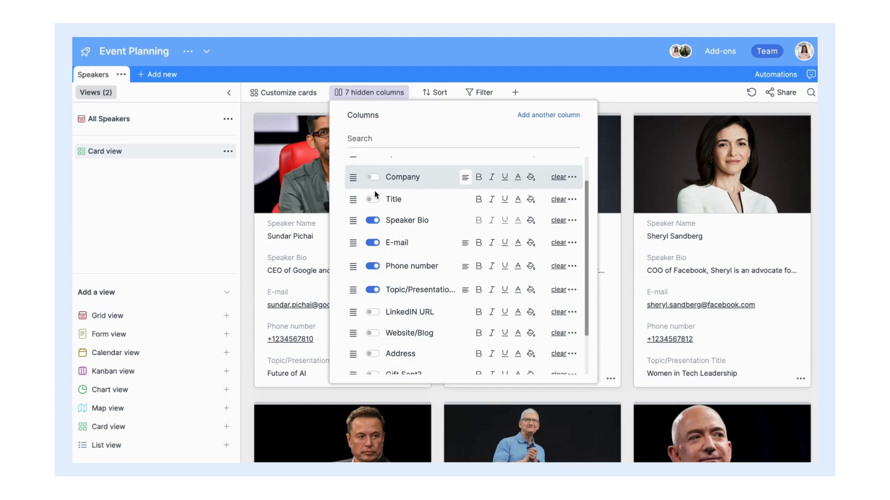
{"action": "left_click", "coordinate": [373, 177]}
{"action": "left_click", "coordinate": [373, 199]}
{"action": "scroll", "coordinate": [417, 209], "scroll_direction": "up", "scroll_amount": 2}
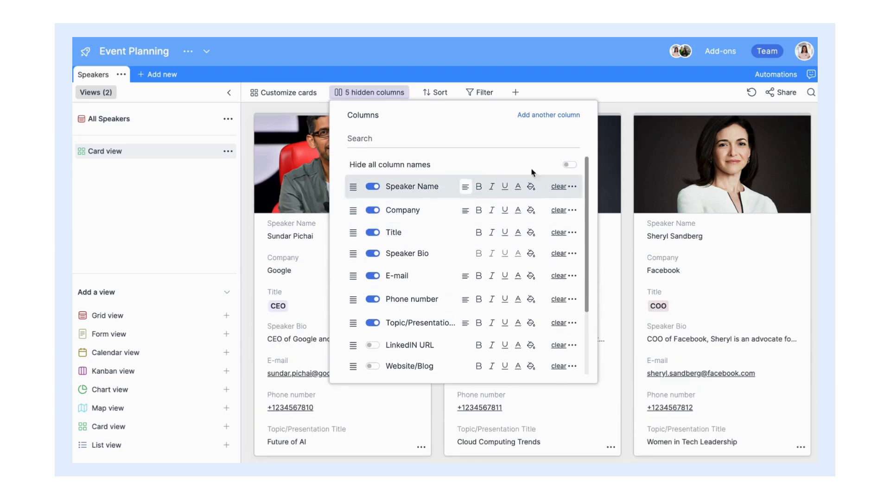
{"action": "left_click", "coordinate": [635, 117]}
Step: Rearrange cards: move Nadella's, put Bezos beside Elon Musk, Wojcicki to her row's end
{"action": "scroll", "coordinate": [629, 124], "scroll_direction": "down", "scroll_amount": 5}
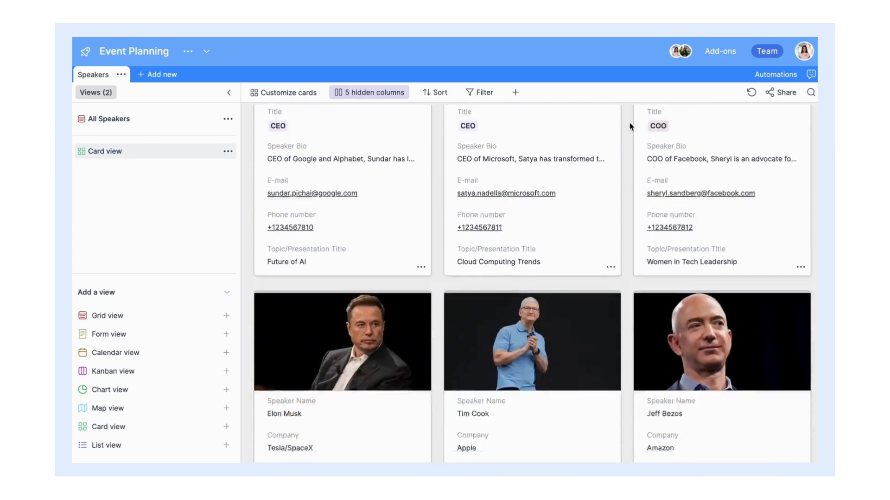
{"action": "scroll", "coordinate": [630, 122], "scroll_direction": "down", "scroll_amount": 10}
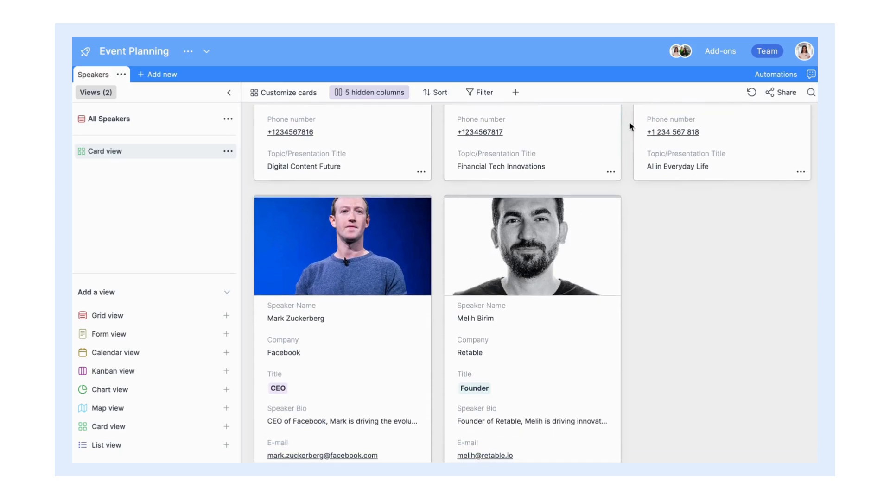
{"action": "scroll", "coordinate": [630, 123], "scroll_direction": "up", "scroll_amount": 13}
{"action": "scroll", "coordinate": [629, 123], "scroll_direction": "up", "scroll_amount": 10}
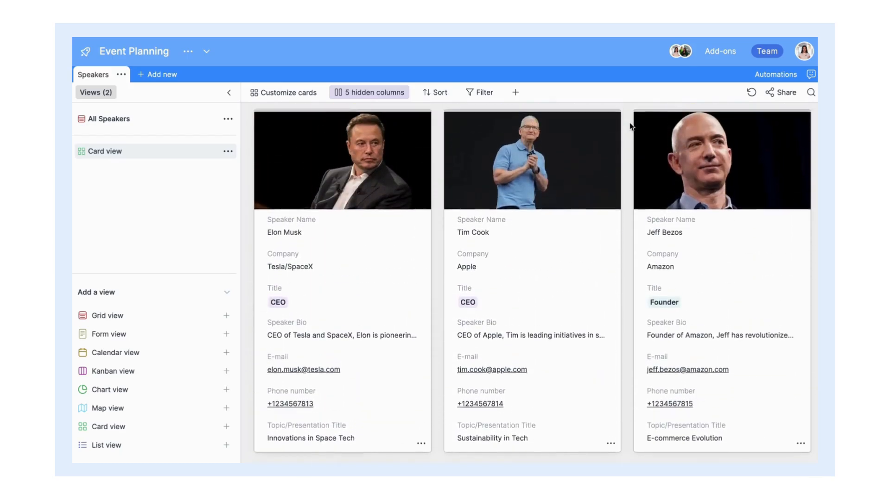
{"action": "left_click_drag", "start_coordinate": [540, 169], "coordinate": [723, 186]}
{"action": "scroll", "coordinate": [710, 192], "scroll_direction": "down", "scroll_amount": 5}
{"action": "scroll", "coordinate": [710, 192], "scroll_direction": "down", "scroll_amount": 4}
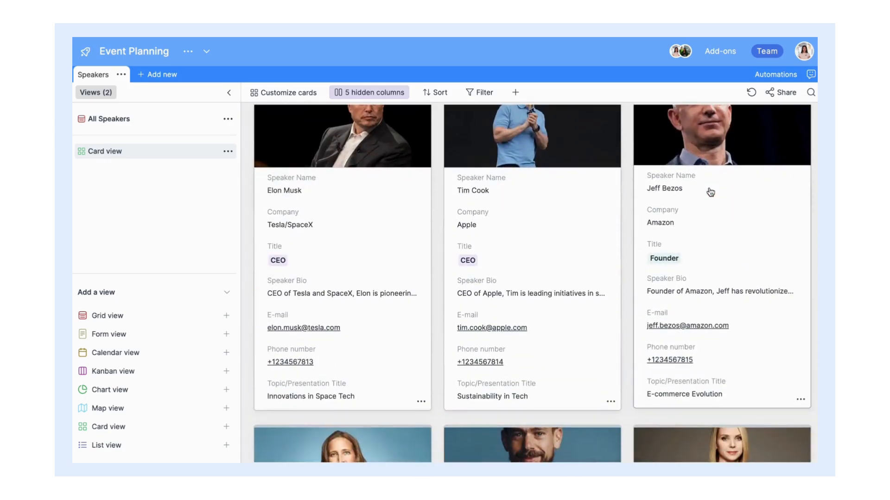
{"action": "scroll", "coordinate": [710, 192], "scroll_direction": "up", "scroll_amount": 1}
{"action": "left_click_drag", "start_coordinate": [670, 195], "coordinate": [524, 199]}
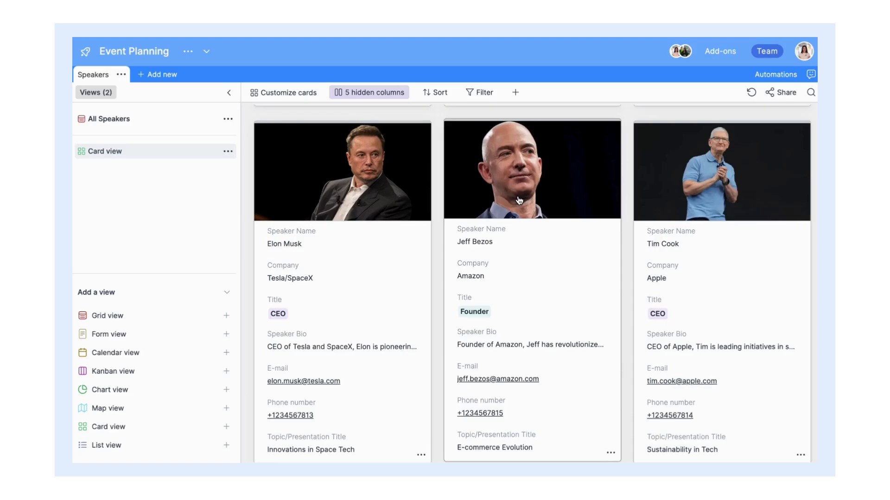
{"action": "scroll", "coordinate": [463, 199], "scroll_direction": "down", "scroll_amount": 7}
{"action": "left_click_drag", "start_coordinate": [397, 222], "coordinate": [621, 228]}
{"action": "scroll", "coordinate": [622, 227], "scroll_direction": "down", "scroll_amount": 1}
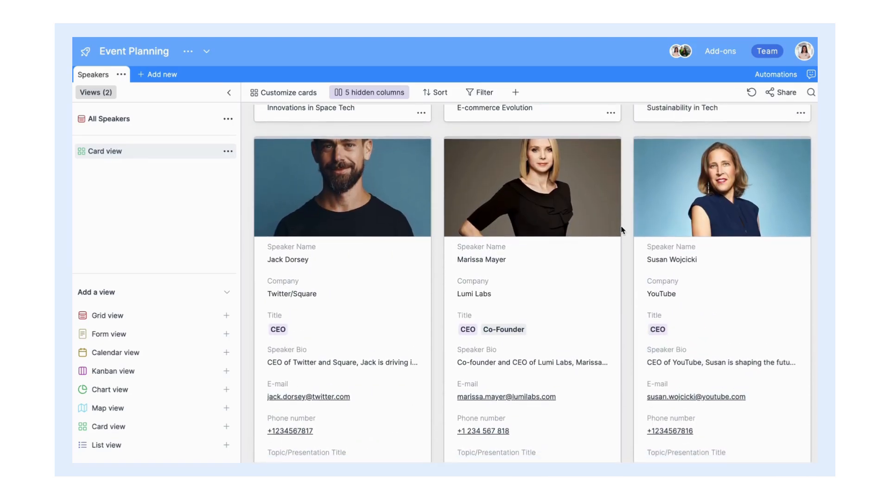
{"action": "left_click", "coordinate": [227, 409]}
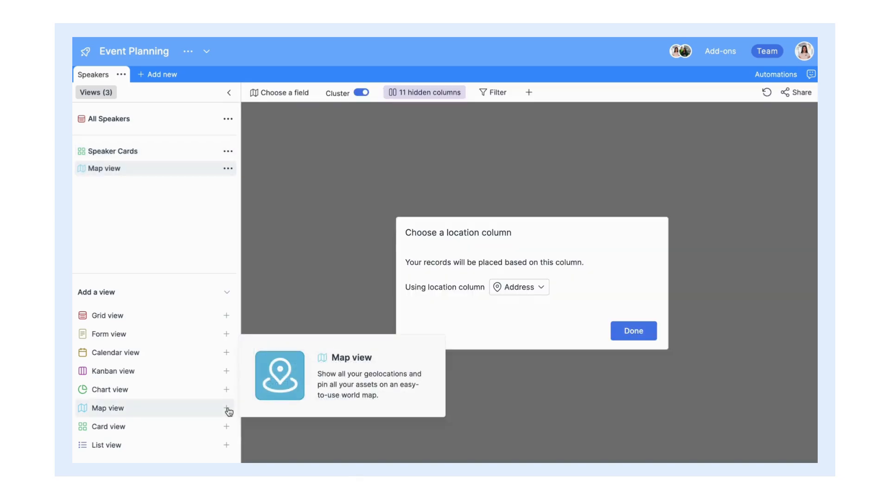
Step: Map the speakers by their Address column and pan to show all pins
{"action": "left_click", "coordinate": [542, 288]}
{"action": "left_click", "coordinate": [534, 315]}
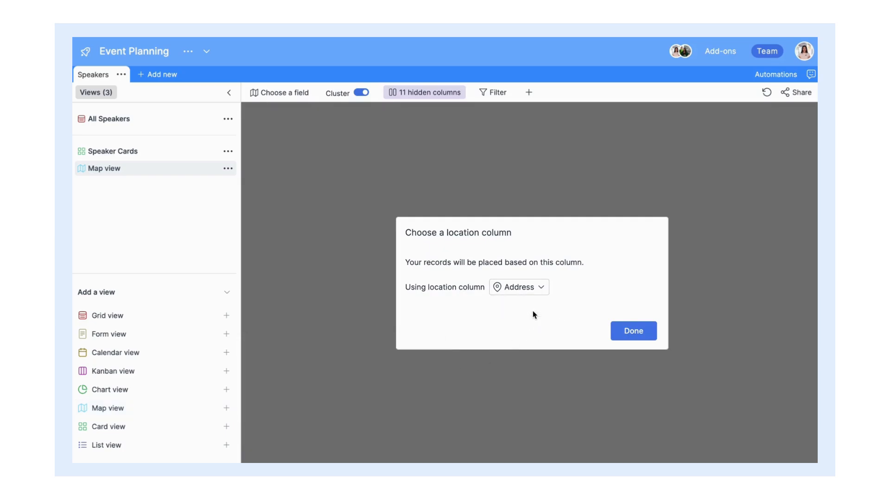
{"action": "left_click", "coordinate": [633, 331]}
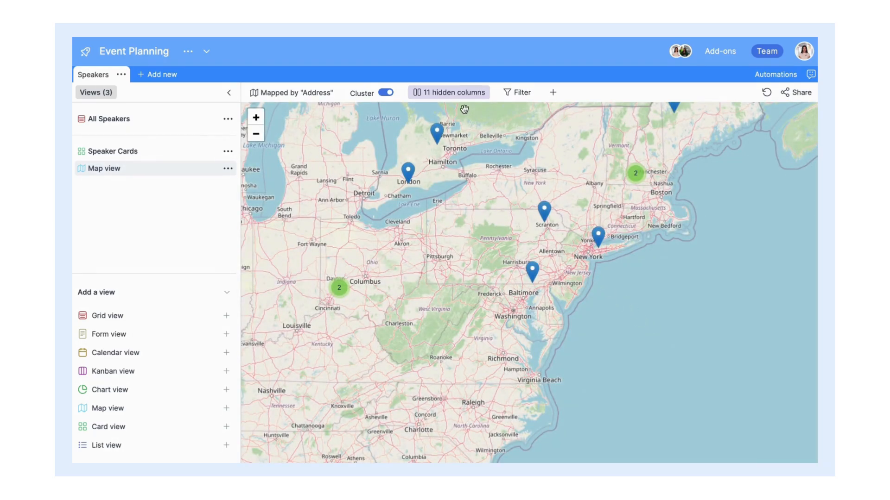
{"action": "left_click_drag", "start_coordinate": [463, 132], "coordinate": [516, 187]}
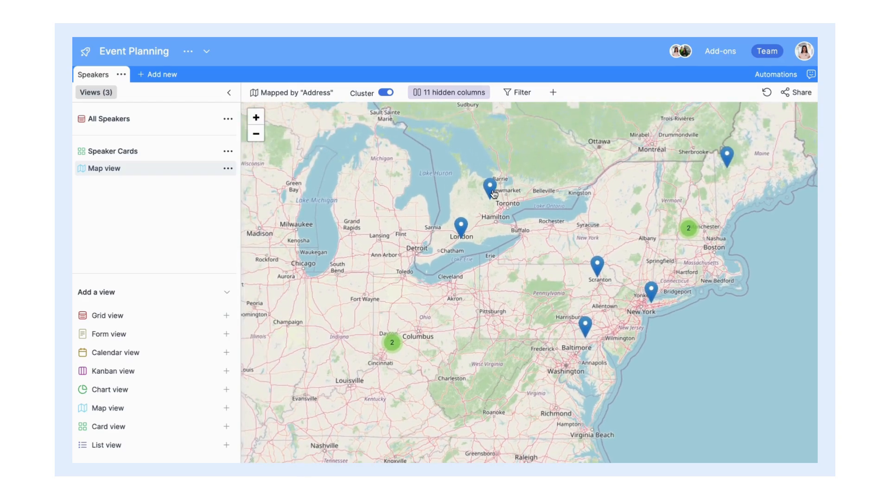
Step: Show Company, Title, Speaker Bio and Photo in the map pin popups
{"action": "left_click", "coordinate": [458, 97]}
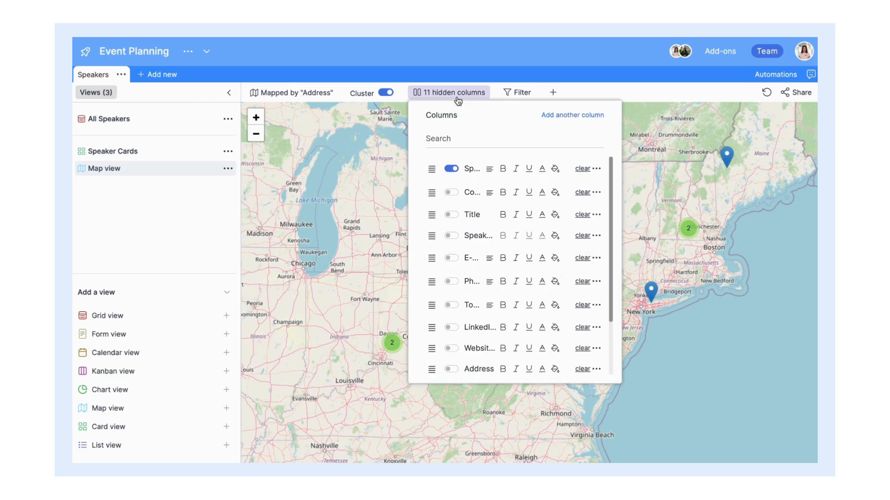
{"action": "left_click", "coordinate": [451, 194]}
{"action": "left_click", "coordinate": [450, 215]}
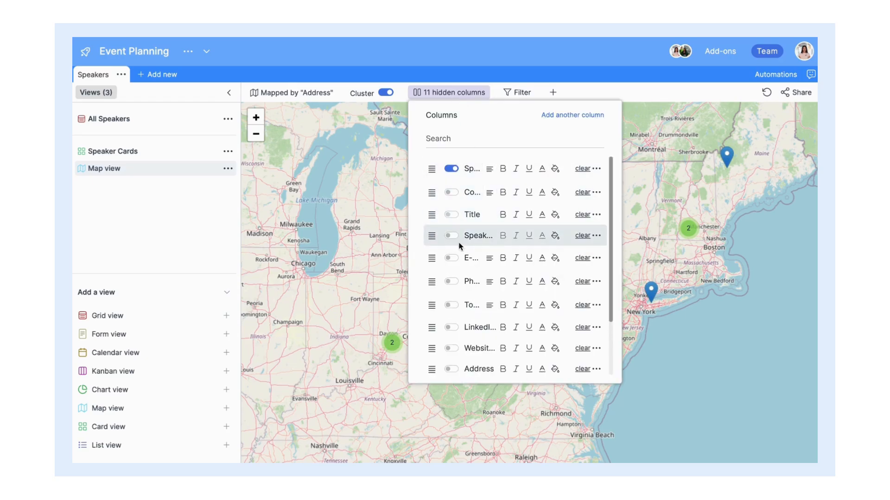
{"action": "left_click", "coordinate": [452, 236]}
{"action": "scroll", "coordinate": [452, 237], "scroll_direction": "down", "scroll_amount": 3}
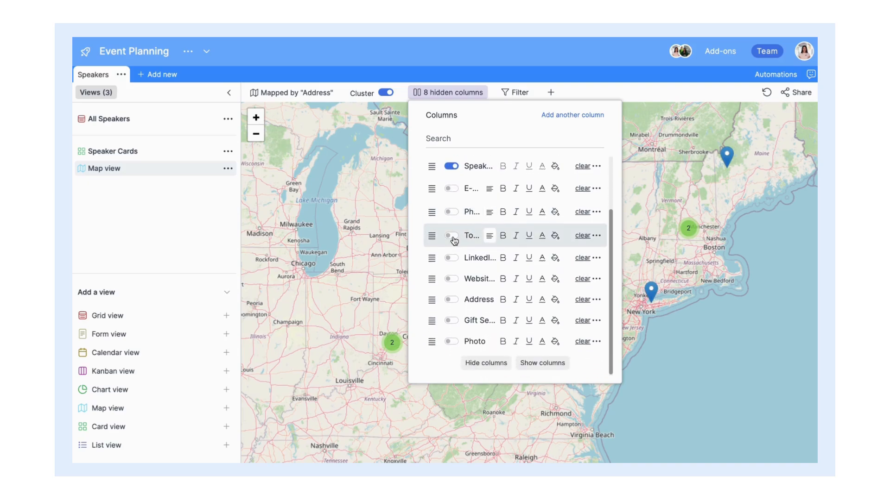
{"action": "left_click", "coordinate": [452, 343]}
Step: Check Jack Dorsey's pin popup for the added fields
{"action": "scroll", "coordinate": [651, 351], "scroll_direction": "up", "scroll_amount": 5}
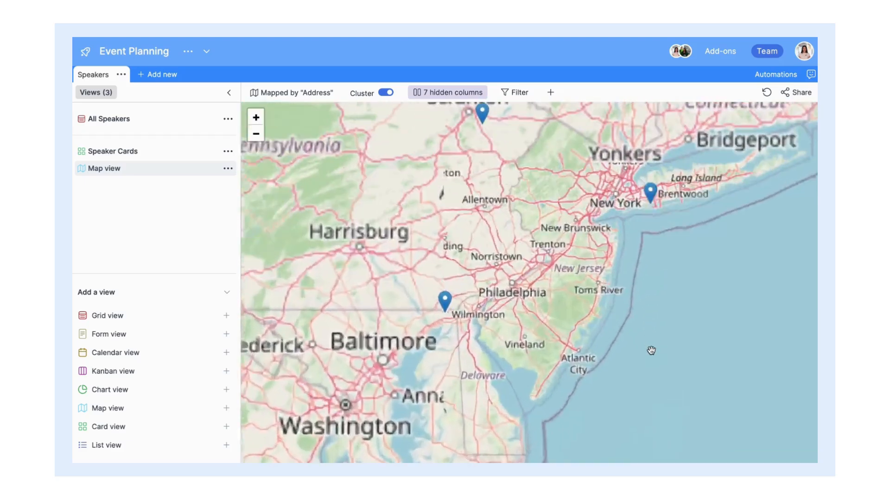
{"action": "scroll", "coordinate": [667, 357], "scroll_direction": "down", "scroll_amount": 2}
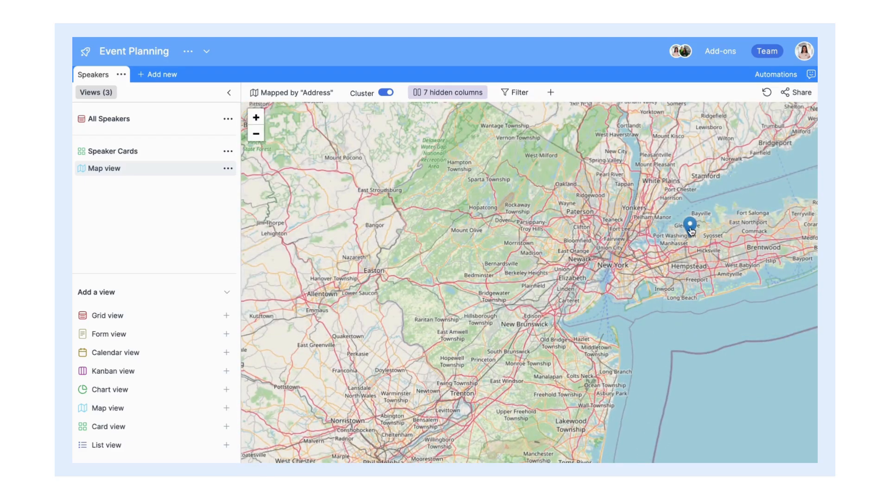
{"action": "left_click", "coordinate": [690, 227]}
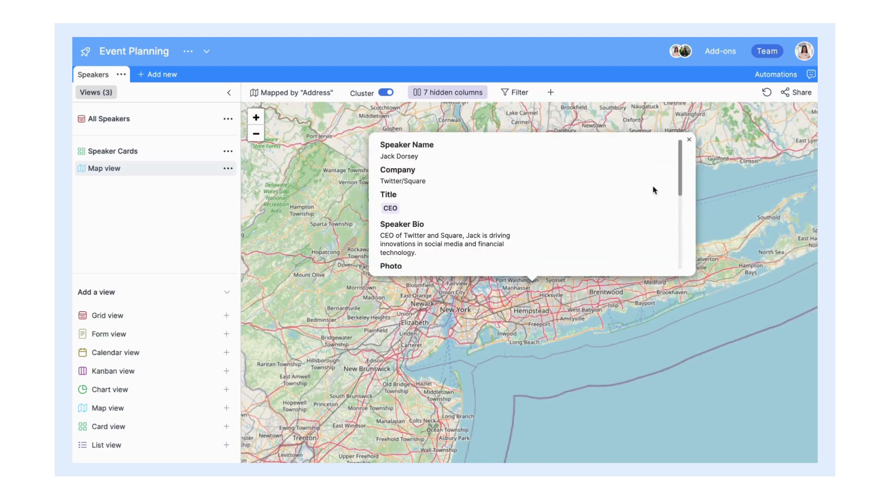
{"action": "scroll", "coordinate": [654, 190], "scroll_direction": "down", "scroll_amount": 3}
{"action": "scroll", "coordinate": [654, 190], "scroll_direction": "up", "scroll_amount": 3}
{"action": "left_click", "coordinate": [750, 200]}
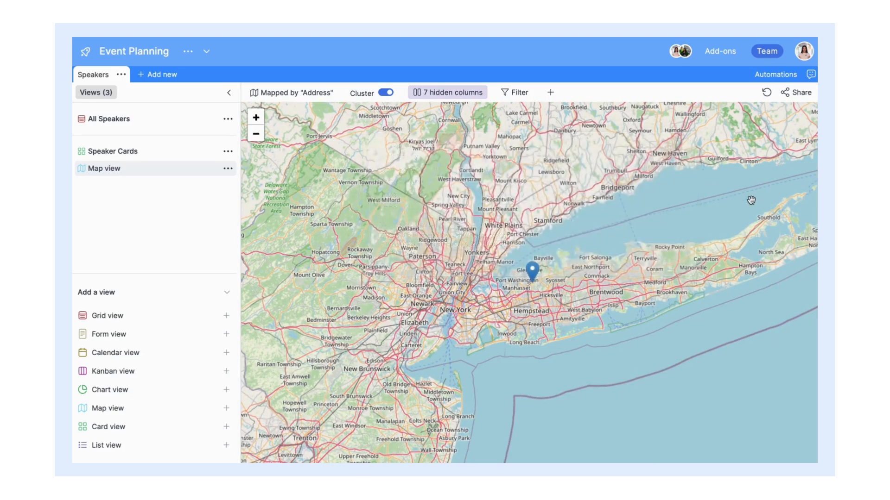
Step: Pan toward the Great Lakes and make Jeff Bezos's pin movable
{"action": "scroll", "coordinate": [751, 200], "scroll_direction": "down", "scroll_amount": 5}
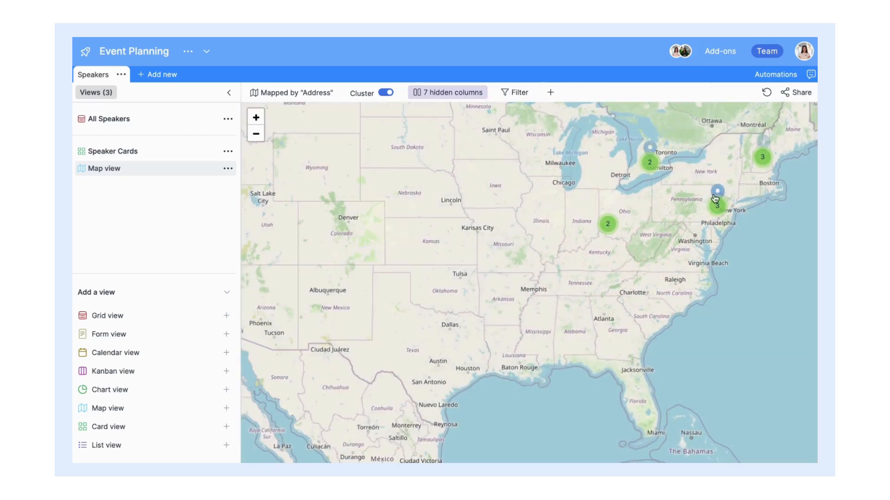
{"action": "left_click_drag", "start_coordinate": [676, 187], "coordinate": [586, 244]}
{"action": "scroll", "coordinate": [579, 246], "scroll_direction": "up", "scroll_amount": 3}
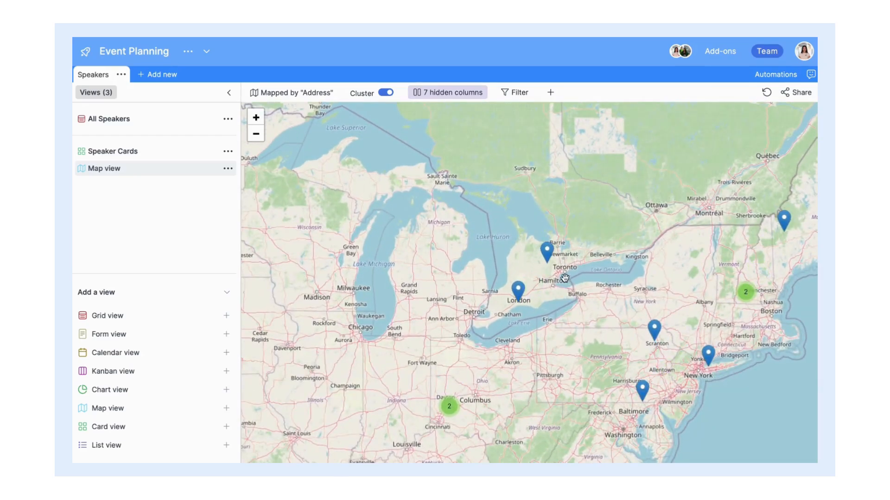
{"action": "left_click", "coordinate": [547, 253]}
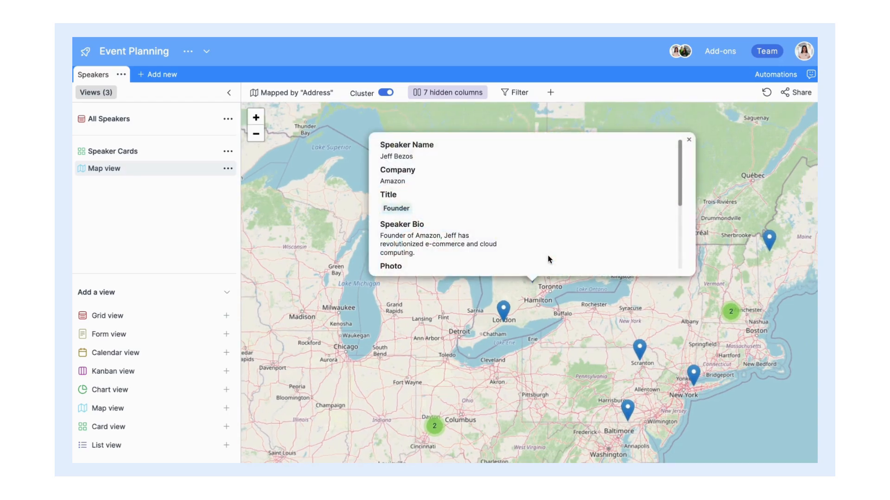
{"action": "scroll", "coordinate": [548, 258], "scroll_direction": "down", "scroll_amount": 5}
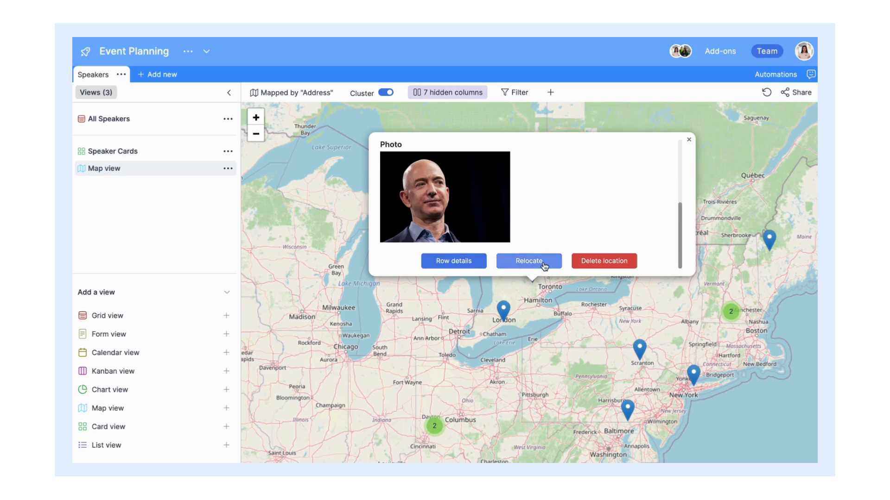
{"action": "left_click", "coordinate": [542, 264]}
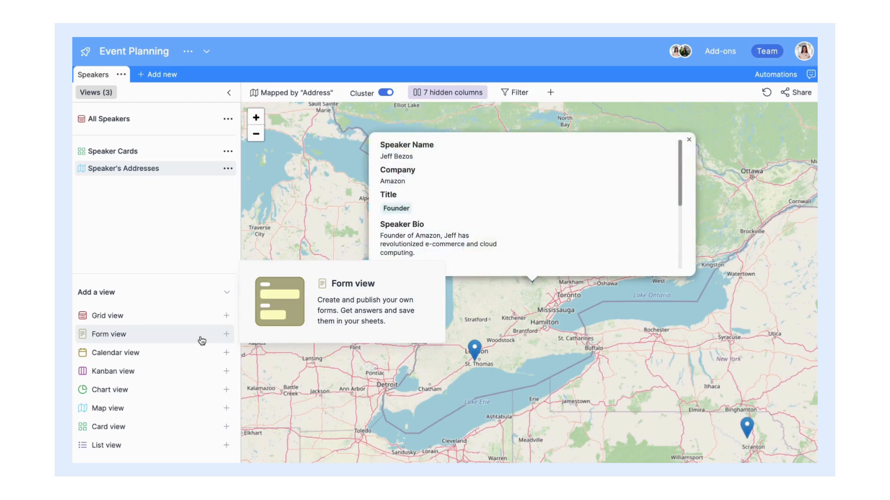
Step: Add a form view to the Speakers table and title it Speaker Form
{"action": "left_click", "coordinate": [202, 341]}
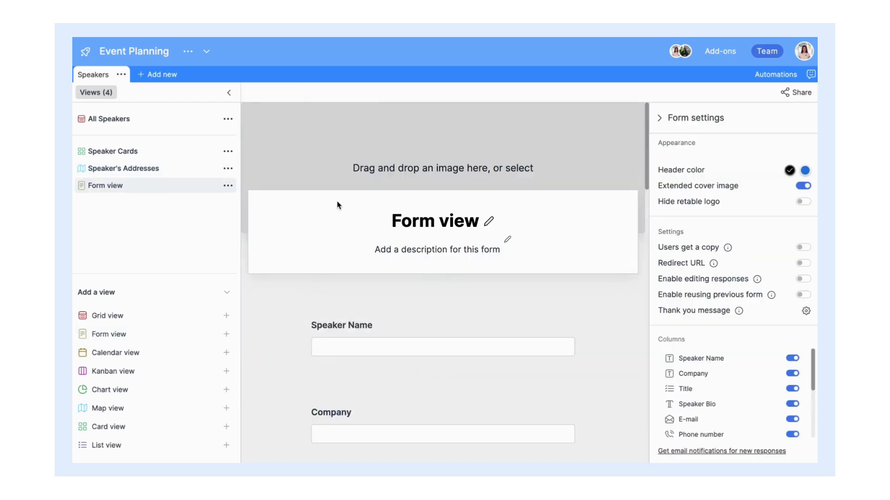
{"action": "left_click", "coordinate": [492, 226]}
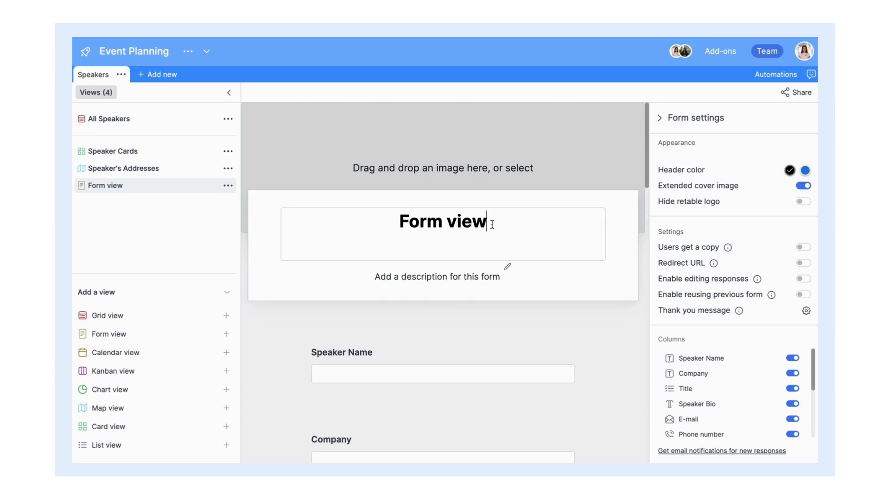
{"action": "key", "text": "ctrl+a"}
{"action": "type", "text": "Speaker Form"}
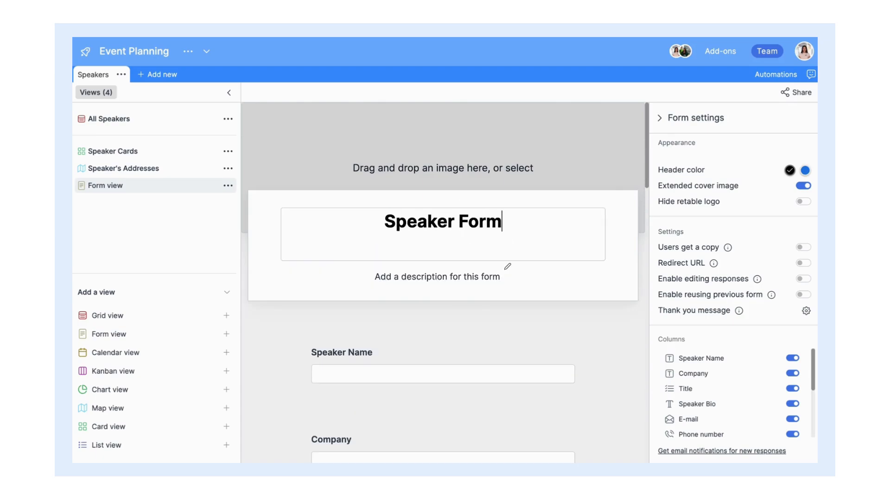
{"action": "key", "text": "Return"}
Step: Upload Speaker Form.webp as the form cover and make Speaker Name required
{"action": "left_click", "coordinate": [494, 151]}
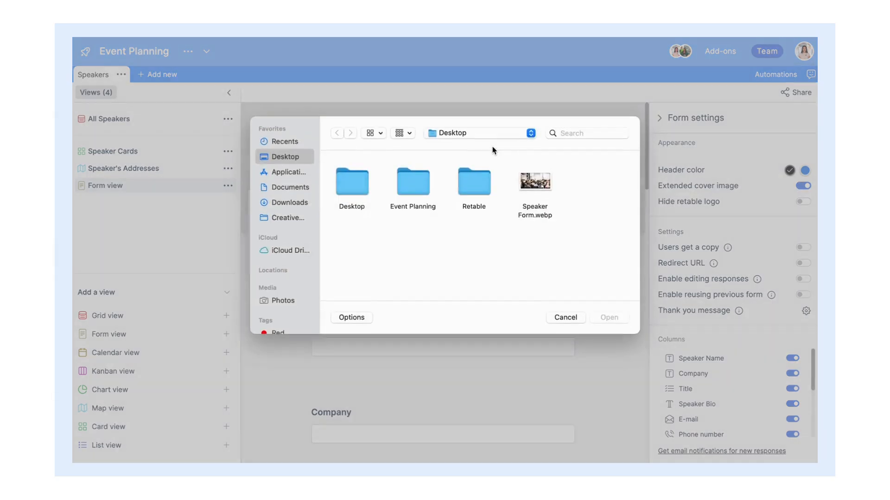
{"action": "double_click", "coordinate": [532, 190]}
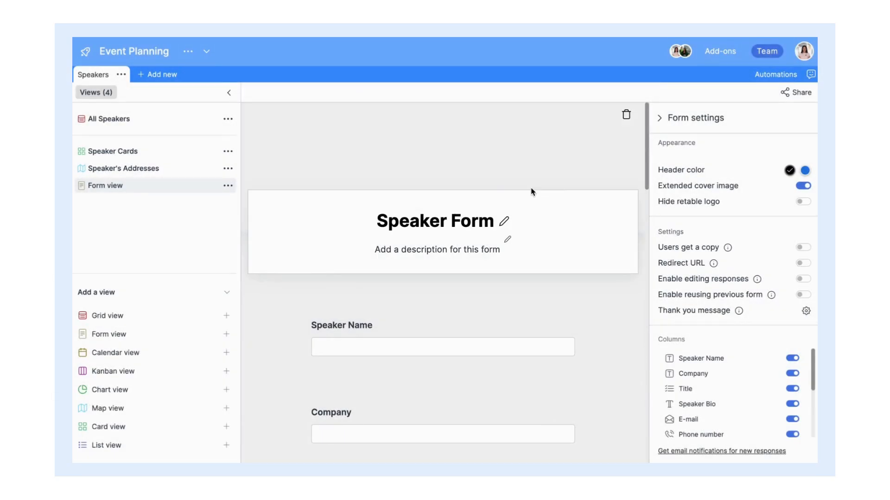
{"action": "scroll", "coordinate": [532, 193], "scroll_direction": "down", "scroll_amount": 5}
{"action": "left_click", "coordinate": [532, 192]}
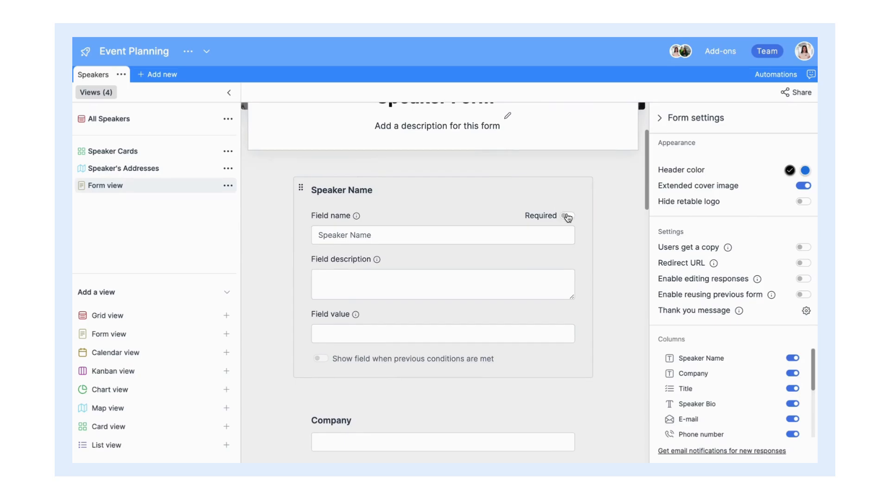
{"action": "left_click", "coordinate": [567, 214]}
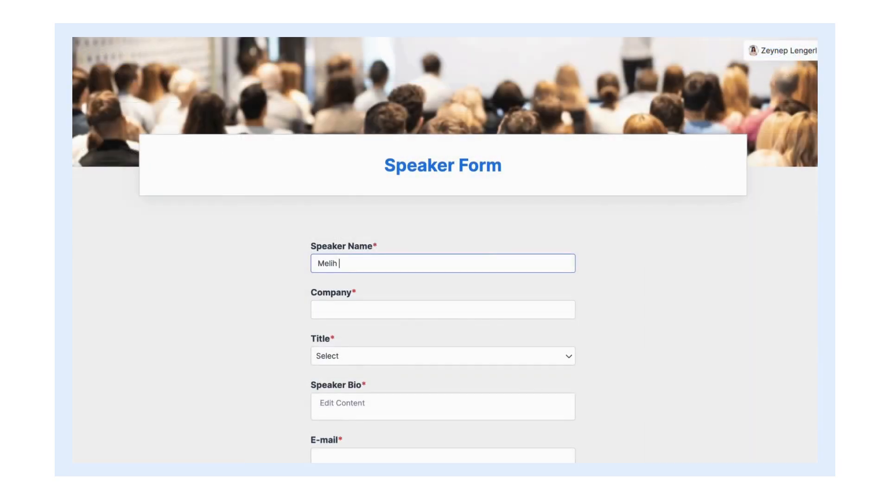
Step: Fill in the test speaker's name, company Retable and title Founder
{"action": "type", "text": "Birim"}
{"action": "key", "text": "Tab"}
{"action": "type", "text": "Reta"}
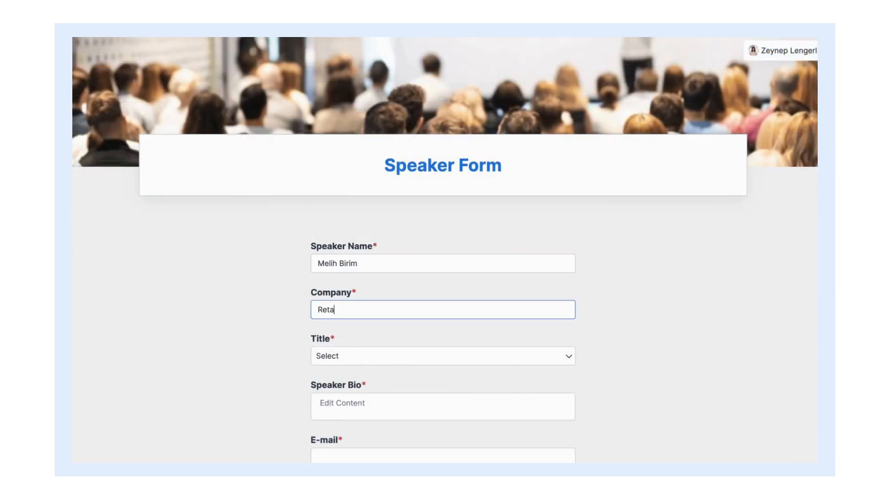
{"action": "type", "text": "ble"}
{"action": "scroll", "coordinate": [493, 292], "scroll_direction": "down", "scroll_amount": 2}
{"action": "left_click", "coordinate": [493, 290]}
{"action": "left_click", "coordinate": [450, 371]}
{"action": "left_click", "coordinate": [634, 333]}
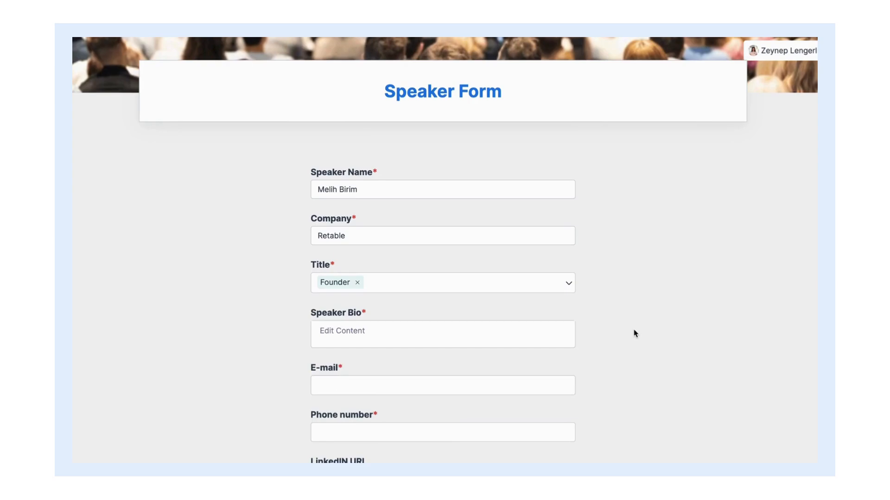
{"action": "scroll", "coordinate": [635, 333], "scroll_direction": "down", "scroll_amount": 1}
Step: Enter the speaker's bio, e-mail address and phone number, then submit the form
{"action": "left_click", "coordinate": [508, 296]}
{"action": "type", "text": "Founder of Retable, Melih is driving innovations in no-code platforms."}
{"action": "left_click", "coordinate": [705, 281]}
{"action": "scroll", "coordinate": [706, 281], "scroll_direction": "down", "scroll_amount": 3}
{"action": "key", "text": "Tab"}
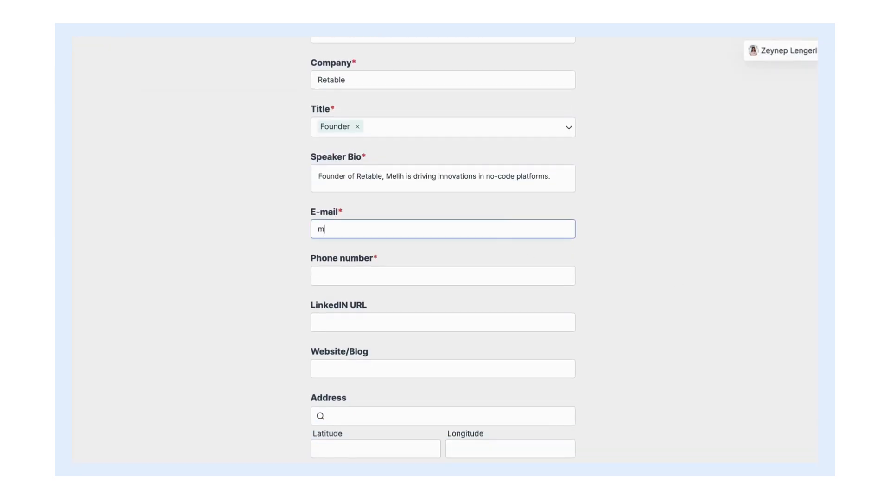
{"action": "key", "text": "Tab"}
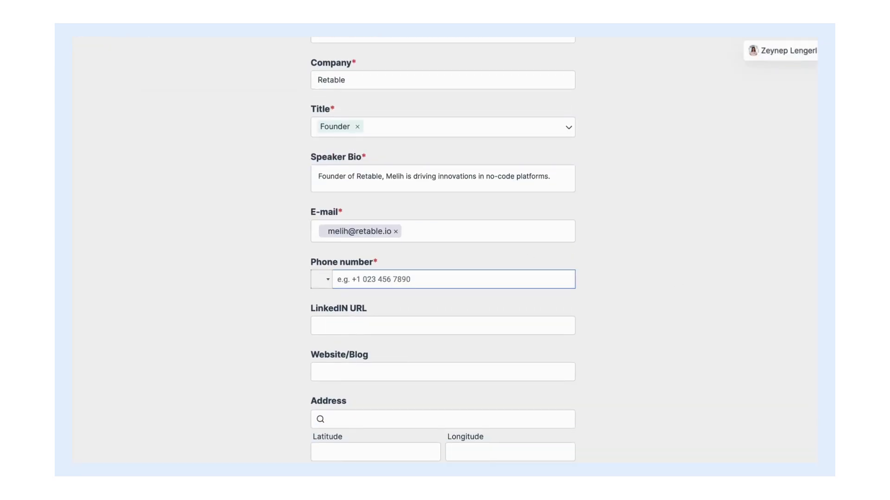
{"action": "type", "text": "+44 123 456 789"}
{"action": "scroll", "coordinate": [486, 293], "scroll_direction": "down", "scroll_amount": 8}
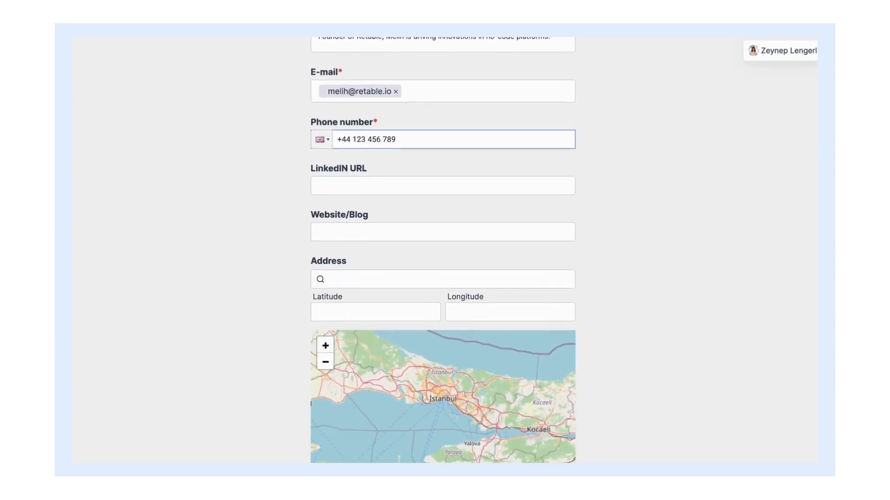
{"action": "left_click", "coordinate": [463, 374]}
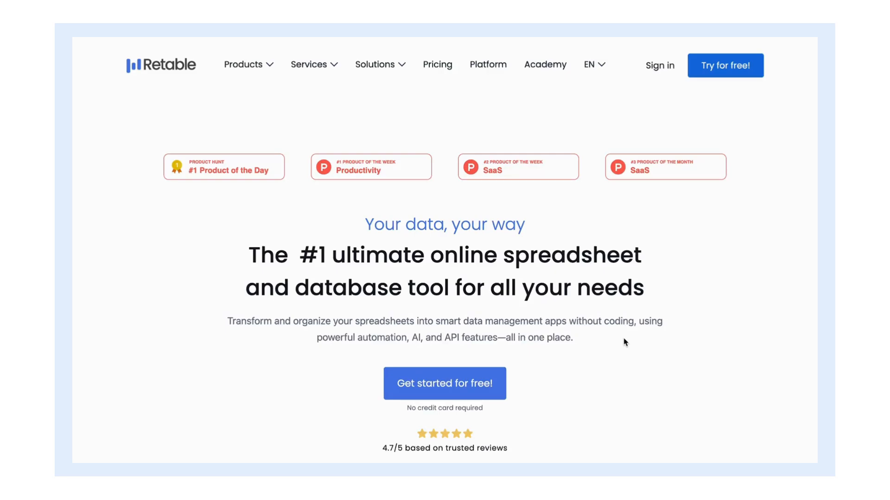
{"action": "scroll", "coordinate": [532, 192], "scroll_direction": "down", "scroll_amount": 1}
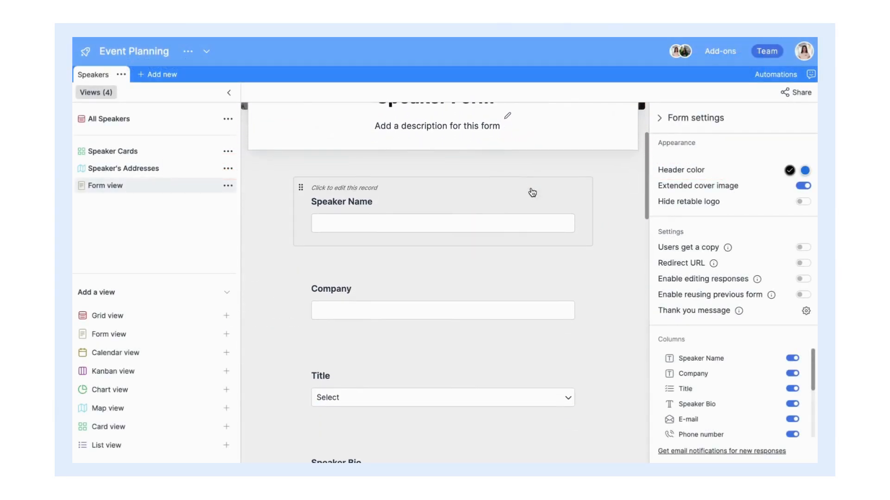
{"action": "left_click", "coordinate": [555, 199]}
Step: Make the Speaker Name, Company and Speaker Bio fields required
{"action": "left_click", "coordinate": [566, 216]}
{"action": "scroll", "coordinate": [561, 219], "scroll_direction": "down", "scroll_amount": 5}
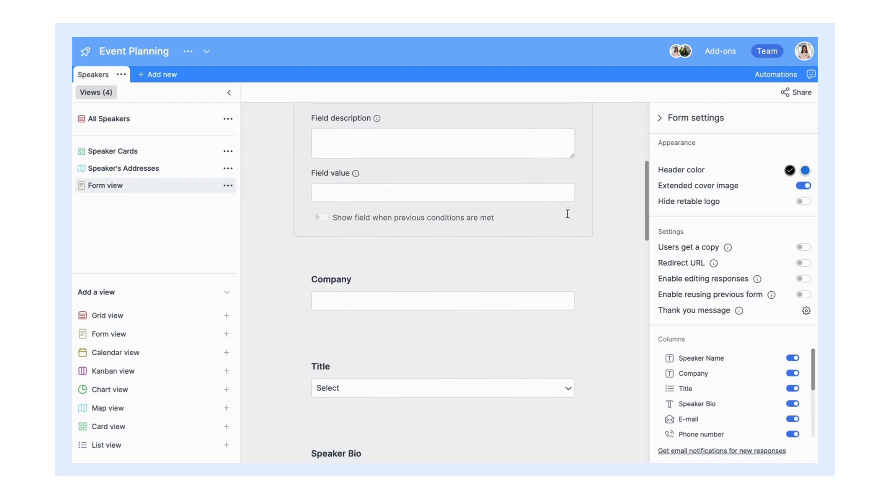
{"action": "left_click", "coordinate": [559, 221]}
{"action": "left_click", "coordinate": [567, 206]}
{"action": "scroll", "coordinate": [568, 205], "scroll_direction": "down", "scroll_amount": 5}
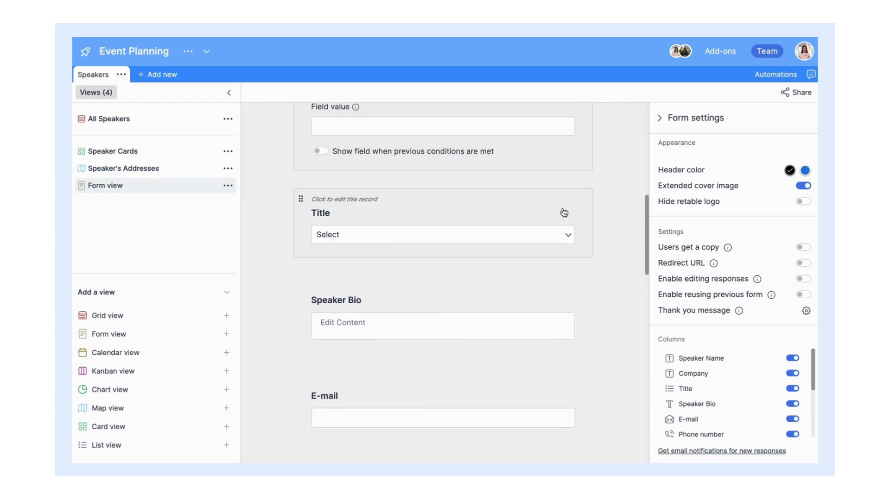
{"action": "left_click", "coordinate": [565, 211]}
{"action": "scroll", "coordinate": [566, 213], "scroll_direction": "down", "scroll_amount": 5}
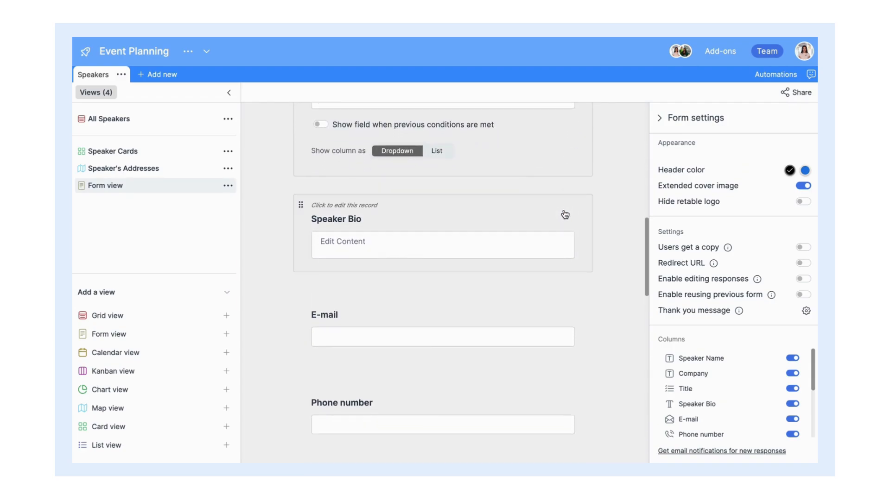
{"action": "left_click", "coordinate": [570, 215]}
{"action": "left_click", "coordinate": [566, 180]}
{"action": "scroll", "coordinate": [566, 278], "scroll_direction": "up", "scroll_amount": 15}
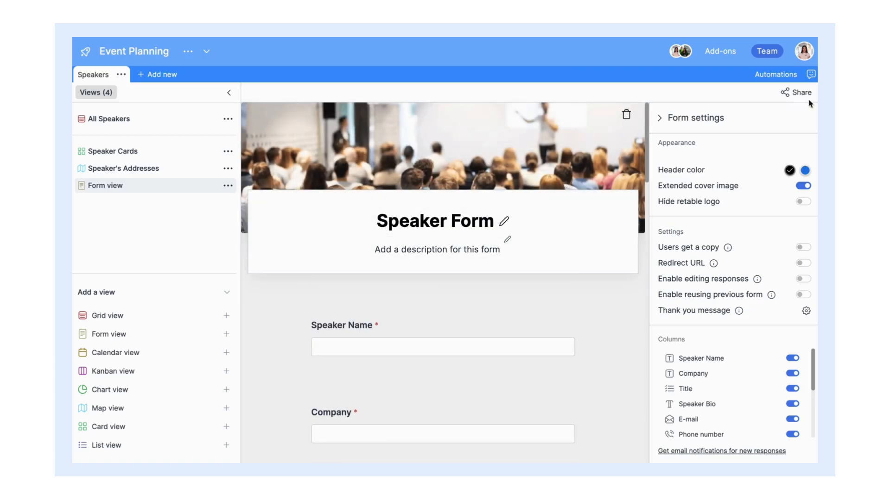
Step: Share the form via a public link, copy it, and restrict it to logged-in users
{"action": "left_click", "coordinate": [795, 92]}
{"action": "left_click", "coordinate": [796, 113]}
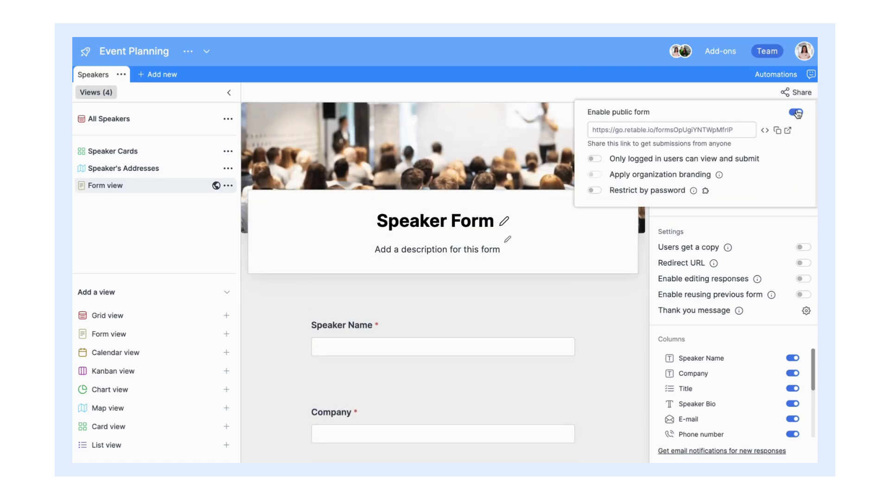
{"action": "left_click", "coordinate": [778, 131]}
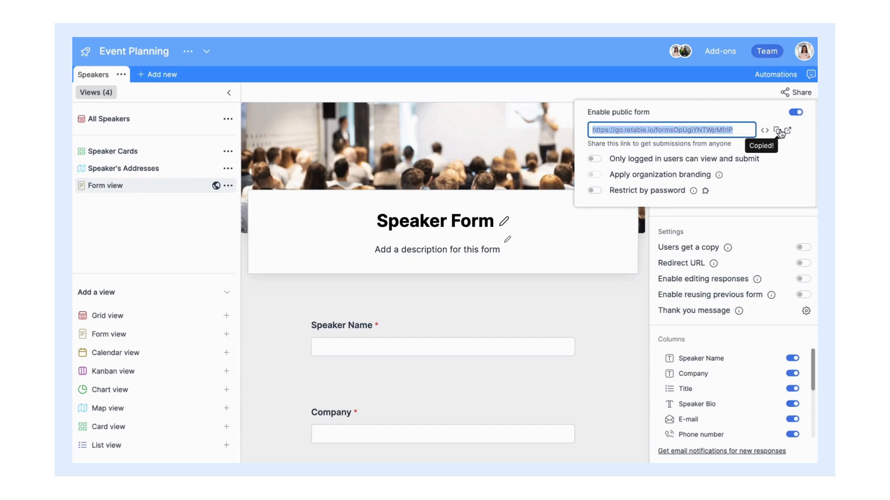
{"action": "left_click", "coordinate": [595, 160]}
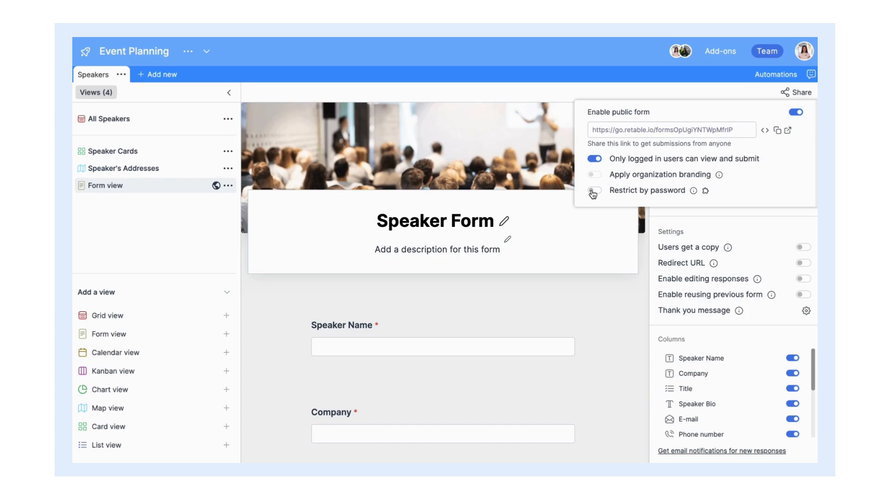
{"action": "left_click", "coordinate": [633, 347]}
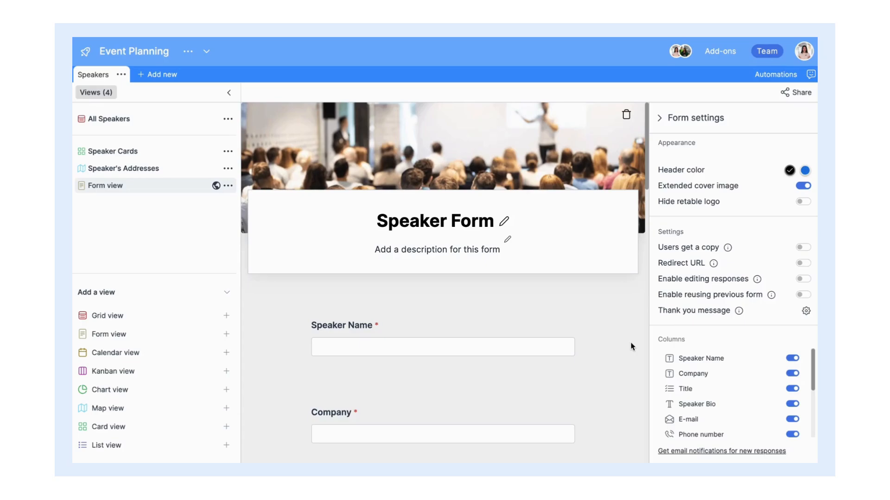
Step: Set the form header colour to blue, keeping the extended cover image on
{"action": "left_click", "coordinate": [805, 171]}
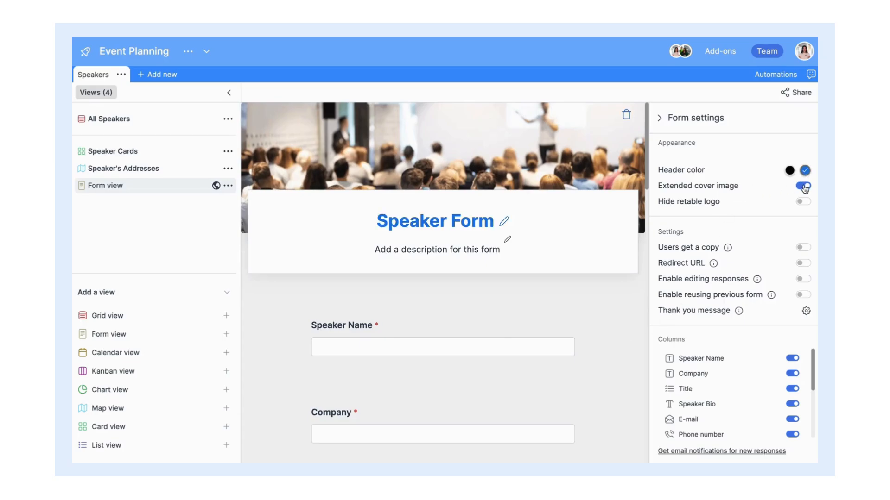
{"action": "left_click", "coordinate": [804, 186]}
{"action": "left_click", "coordinate": [804, 186]}
{"action": "scroll", "coordinate": [791, 351], "scroll_direction": "down", "scroll_amount": 4}
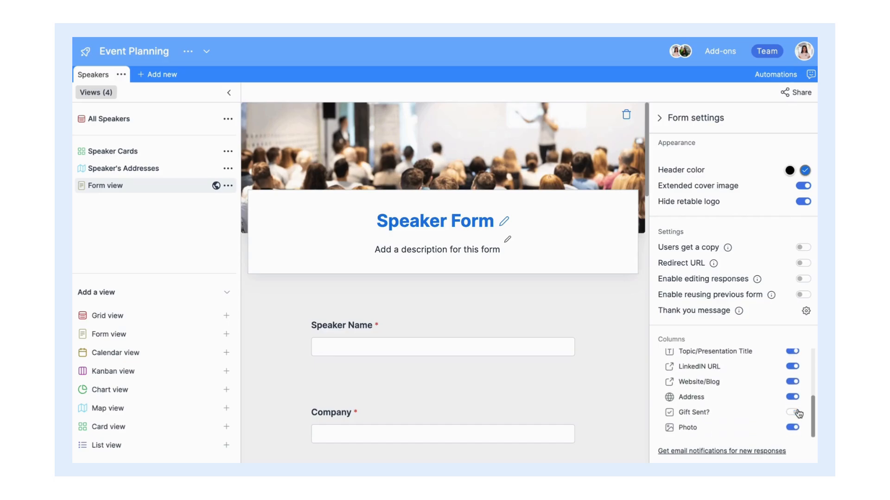
{"action": "scroll", "coordinate": [794, 403], "scroll_direction": "up", "scroll_amount": 2}
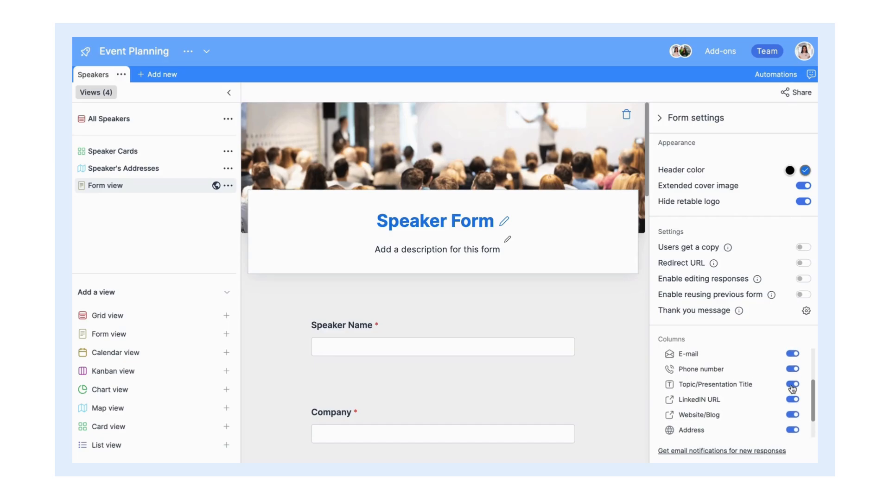
{"action": "scroll", "coordinate": [792, 389], "scroll_direction": "up", "scroll_amount": 3}
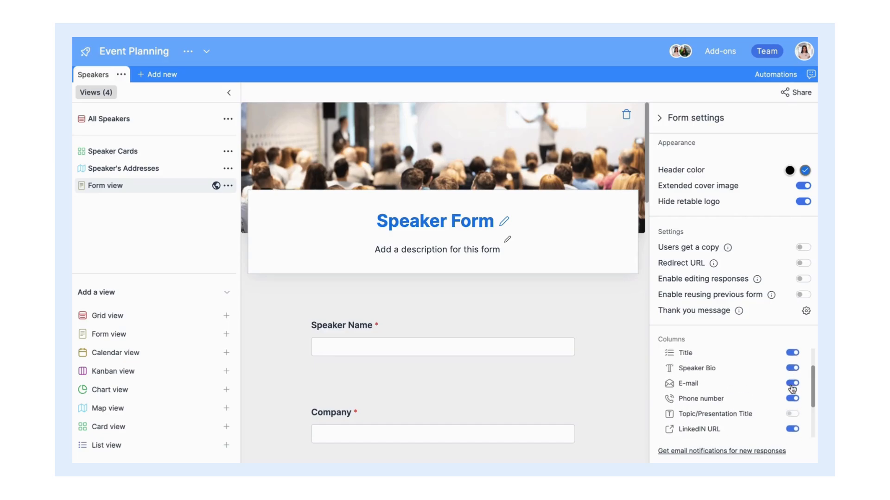
Step: Redirect respondents to retable.io after submitting and allow editing of responses
{"action": "left_click", "coordinate": [803, 264]}
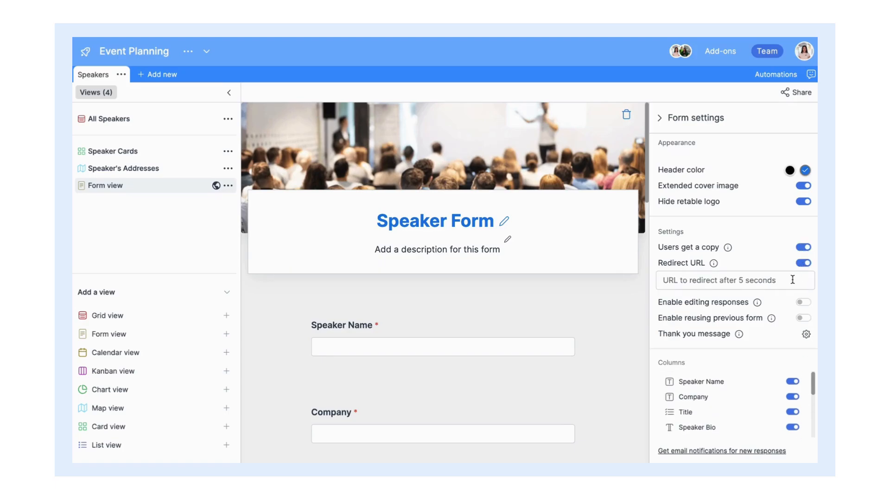
{"action": "left_click", "coordinate": [793, 280]}
{"action": "type", "text": "retable.io"}
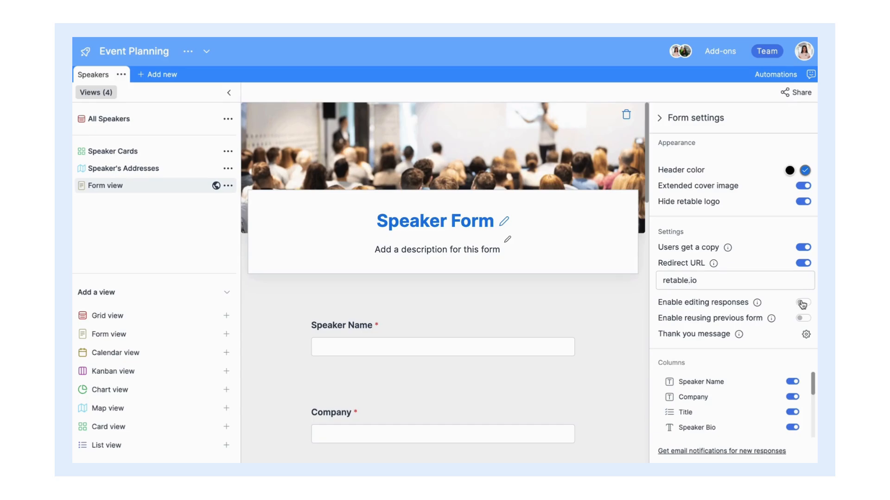
{"action": "left_click", "coordinate": [802, 304]}
Step: Change the thank-you message to 'Thanks for submission!' and save it
{"action": "left_click", "coordinate": [806, 335]}
{"action": "left_click", "coordinate": [455, 245]}
{"action": "type", "text": "Thanks for submission!"}
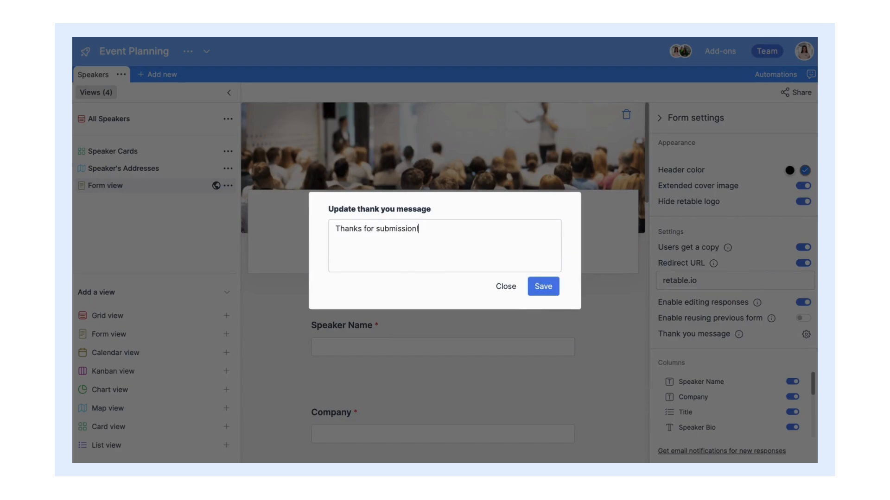
{"action": "left_click", "coordinate": [549, 289]}
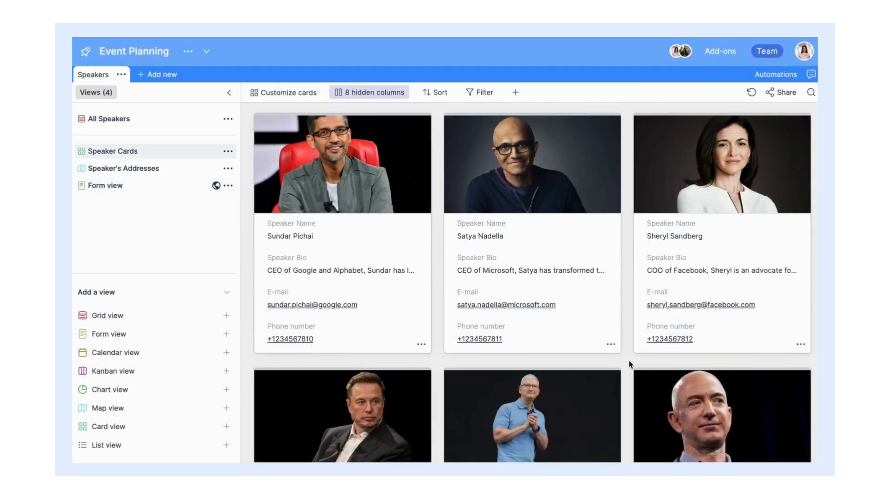
Step: Move the Venue Rental card from Pending to Not paid
{"action": "scroll", "coordinate": [629, 364], "scroll_direction": "down", "scroll_amount": 10}
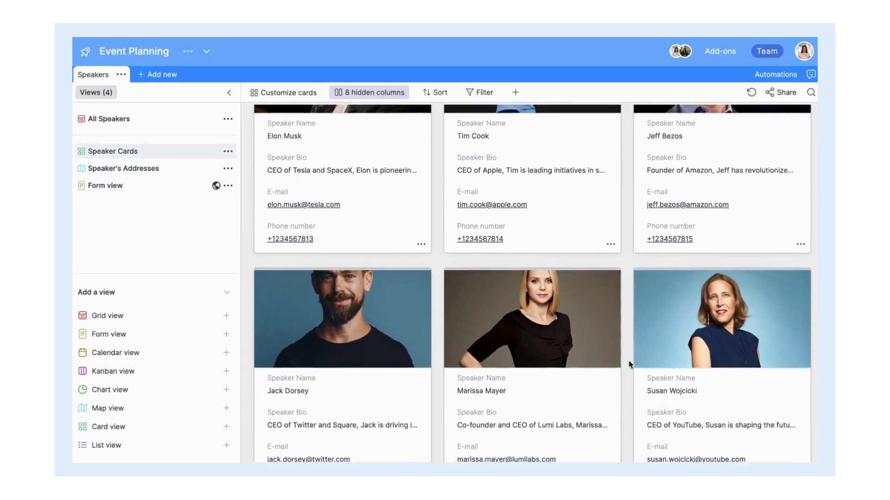
{"action": "scroll", "coordinate": [629, 364], "scroll_direction": "down", "scroll_amount": 5}
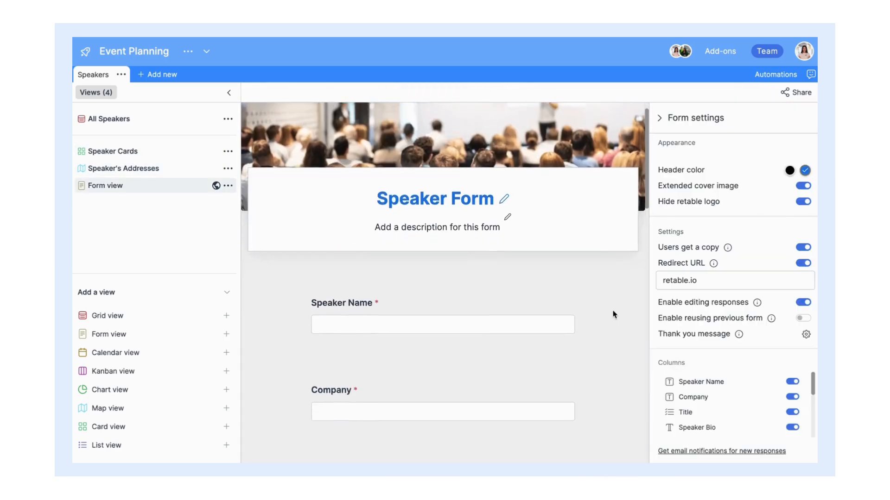
{"action": "scroll", "coordinate": [613, 314], "scroll_direction": "down", "scroll_amount": 15}
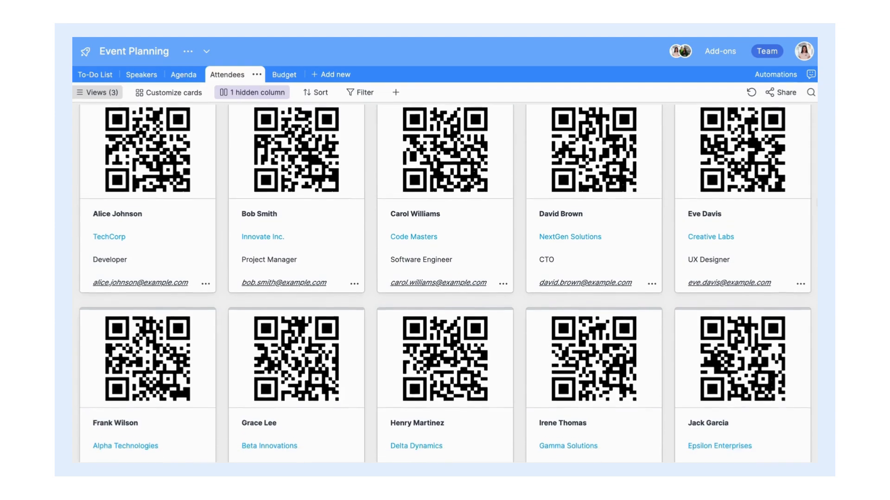
{"action": "scroll", "coordinate": [445, 279], "scroll_direction": "down", "scroll_amount": 8}
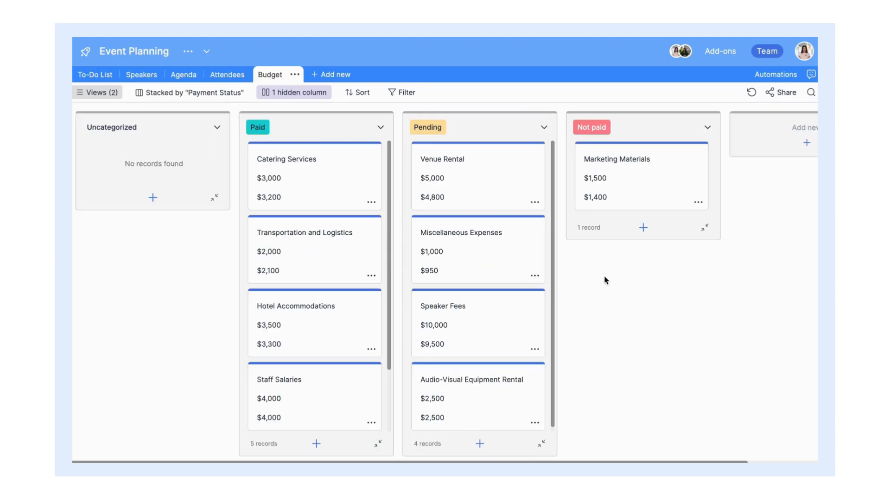
{"action": "left_click_drag", "start_coordinate": [489, 175], "coordinate": [612, 252]}
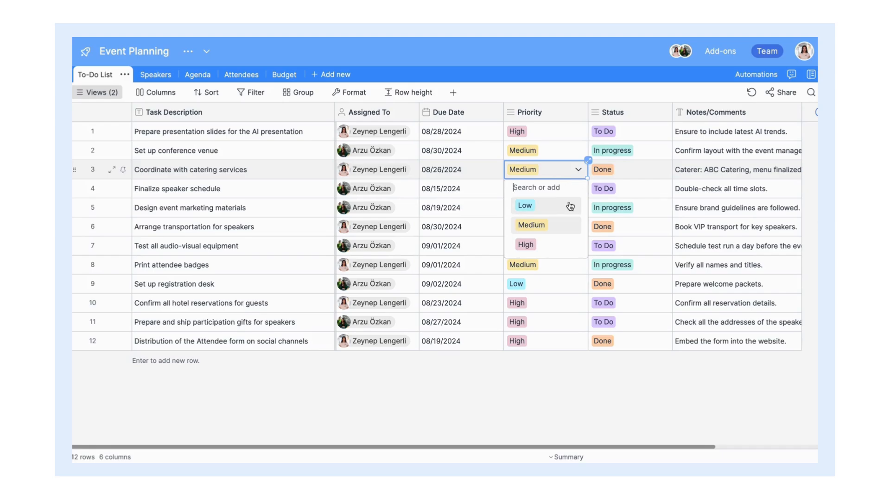
Step: Set the catering task's priority to Low and open the gifts task's status choices
{"action": "left_click", "coordinate": [514, 148]}
{"action": "left_click", "coordinate": [627, 323]}
{"action": "left_click", "coordinate": [628, 324]}
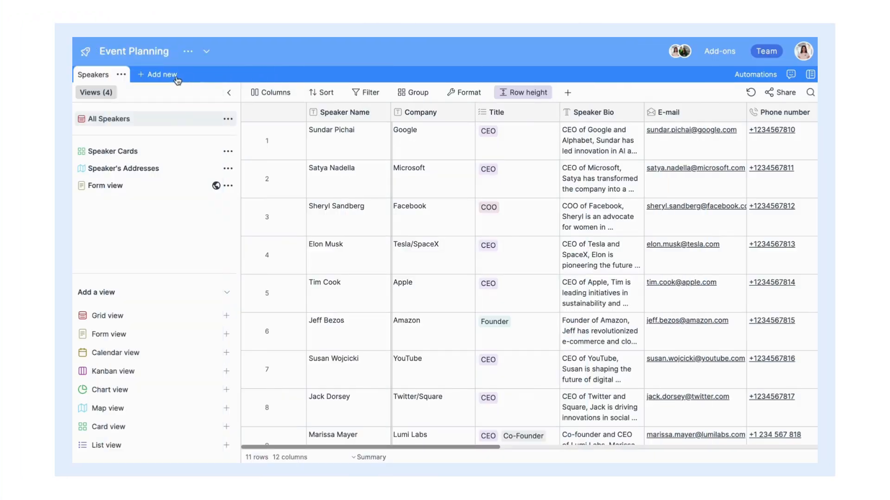
Step: Add a new empty table named Agenda to the Event Planning base
{"action": "left_click", "coordinate": [171, 79]}
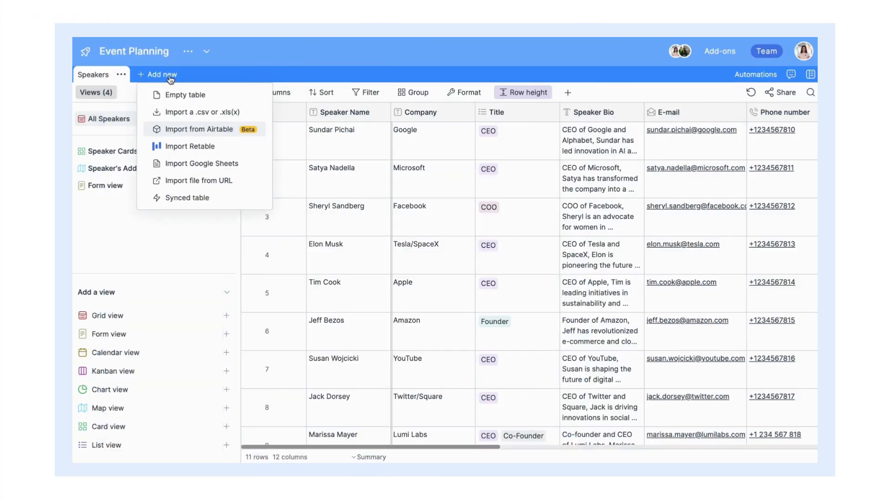
{"action": "left_click", "coordinate": [213, 95]}
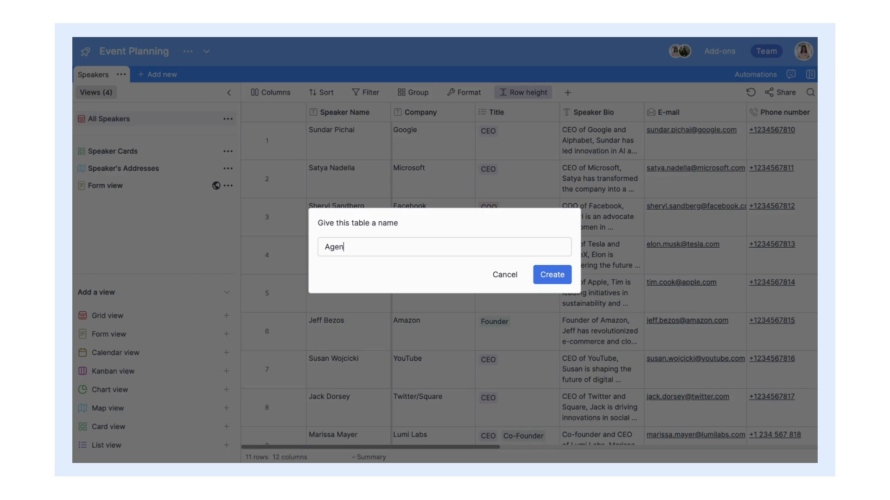
{"action": "left_click", "coordinate": [546, 277]}
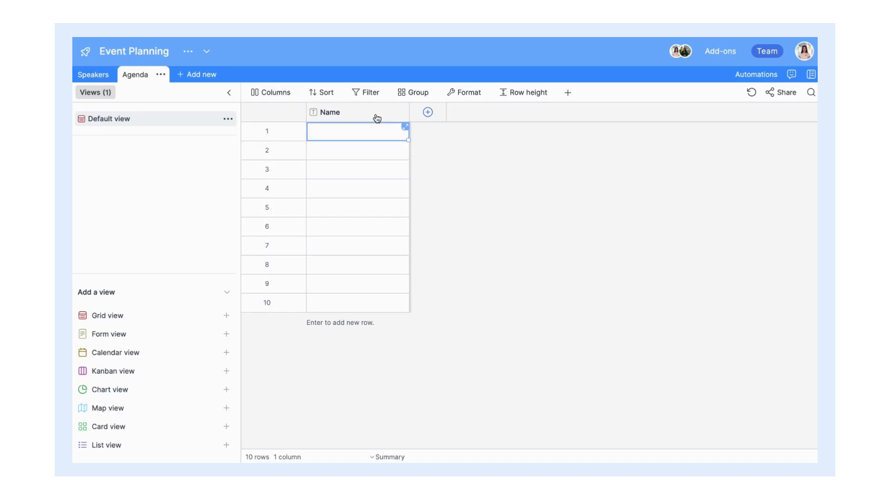
Step: Rename the Name column to Session Title, paste the ten session titles, and widen it
{"action": "double_click", "coordinate": [375, 113]}
{"action": "type", "text": "Session Title"}
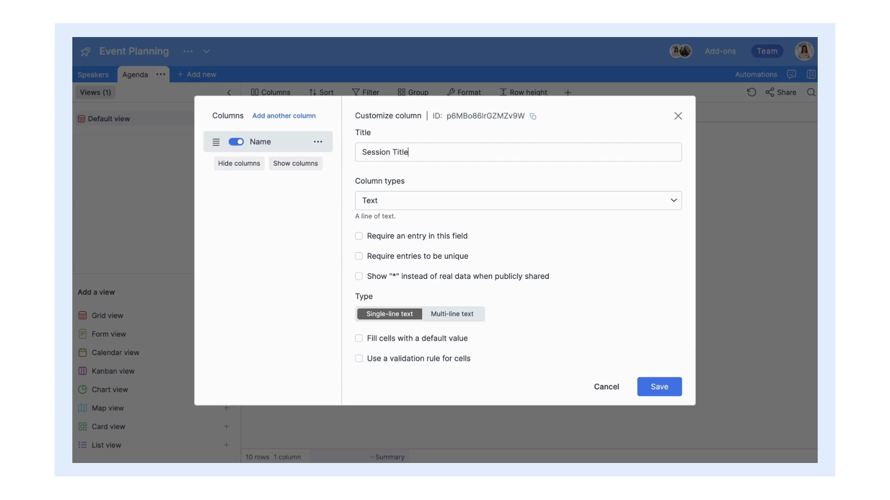
{"action": "key", "text": "Return"}
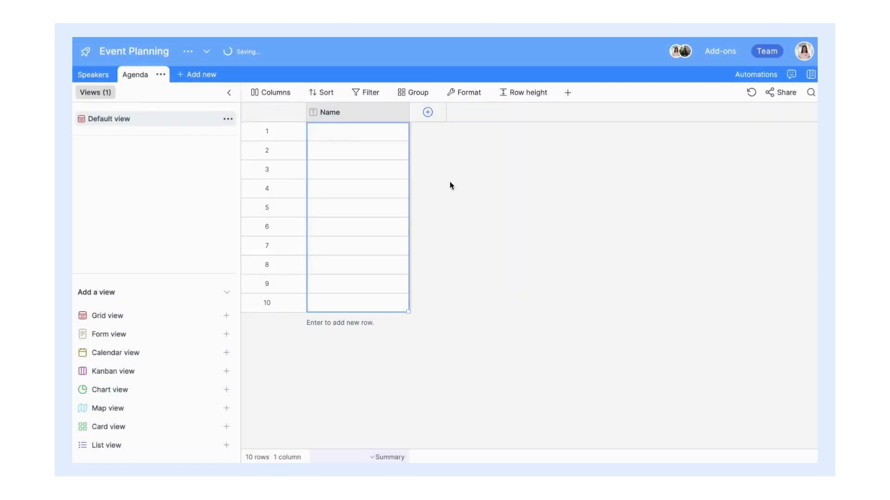
{"action": "left_click", "coordinate": [365, 136]}
{"action": "type", "text": "Opening Remarks Future of AI Break Cloud Computing Trends Women in Tech Leadership Lunch Break Innovations in Space Tech Sustainability in Tech E-commerce Evolution Closing Remarks"}
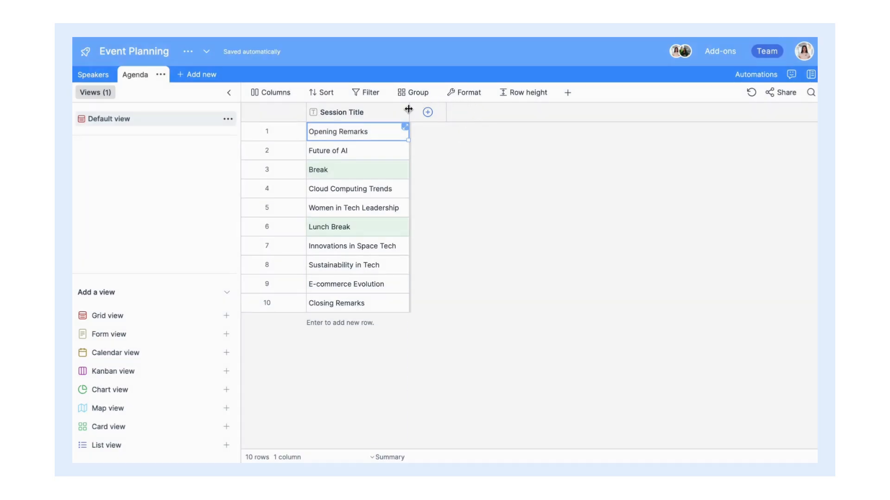
{"action": "left_click_drag", "start_coordinate": [408, 109], "coordinate": [425, 111]}
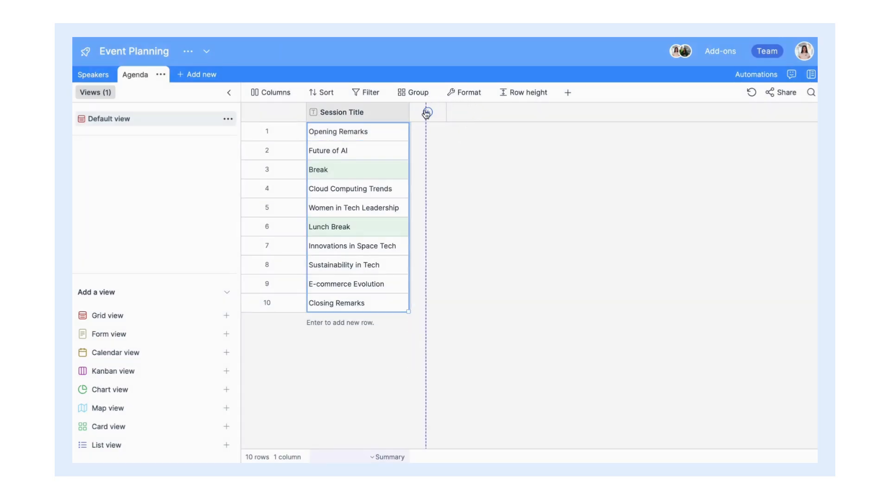
Step: Set the row height to Medium and add an empty column after Session Title
{"action": "left_click", "coordinate": [523, 92]}
{"action": "left_click", "coordinate": [526, 126]}
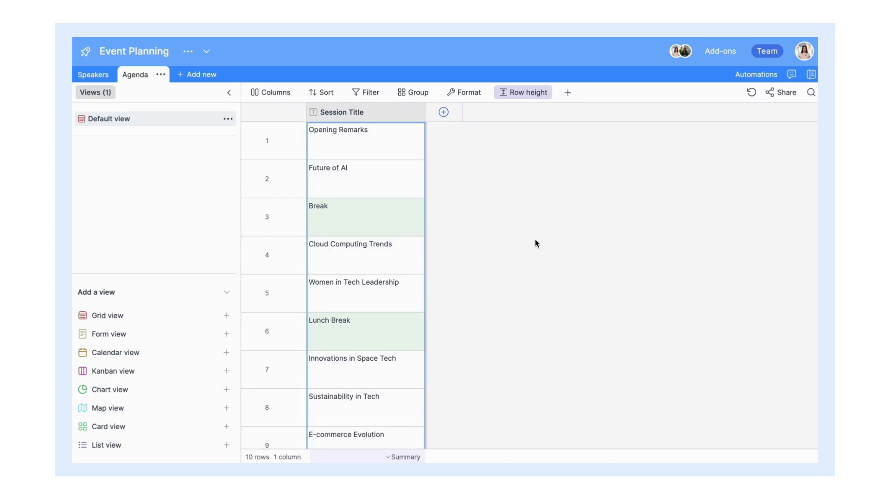
{"action": "scroll", "coordinate": [535, 239], "scroll_direction": "down", "scroll_amount": 3}
{"action": "scroll", "coordinate": [534, 239], "scroll_direction": "up", "scroll_amount": 3}
{"action": "left_click", "coordinate": [394, 131]}
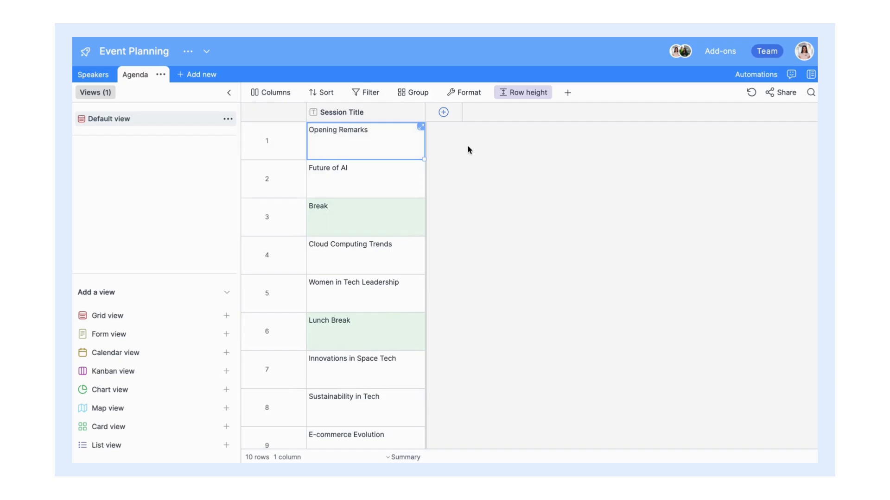
{"action": "left_click", "coordinate": [454, 116]}
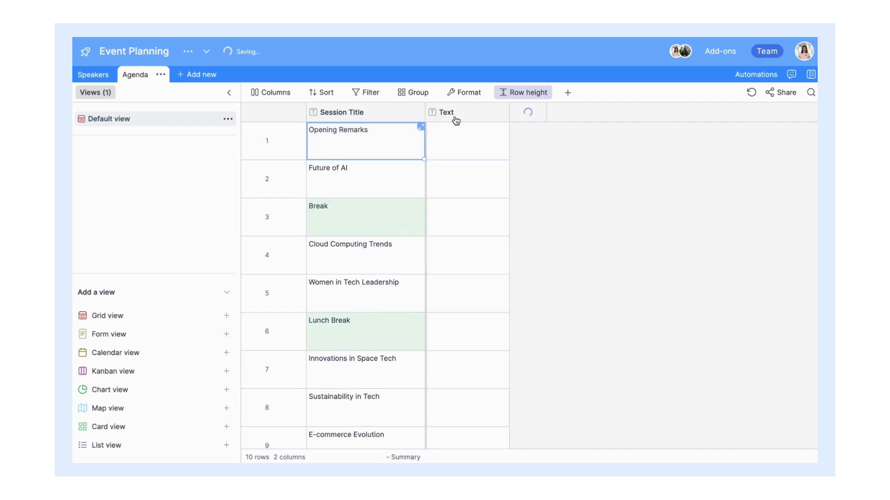
Step: Make the column Start Date & Time: Calendar (date&time), EU date format, time included
{"action": "key", "text": "ctrl+a"}
{"action": "type", "text": "St"}
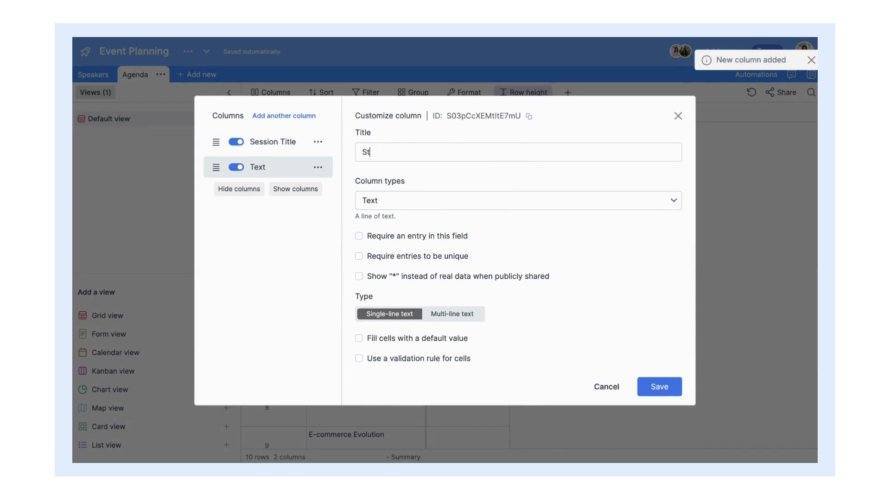
{"action": "type", "text": "art Date & Time"}
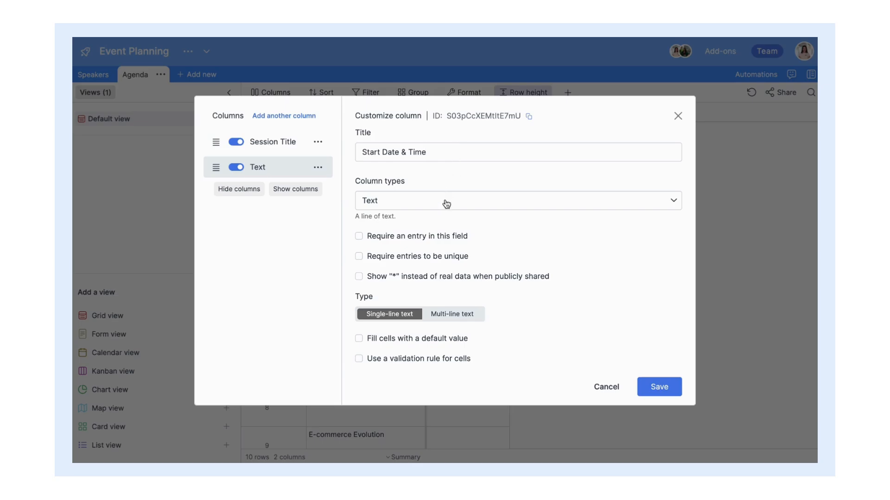
{"action": "left_click", "coordinate": [446, 204]}
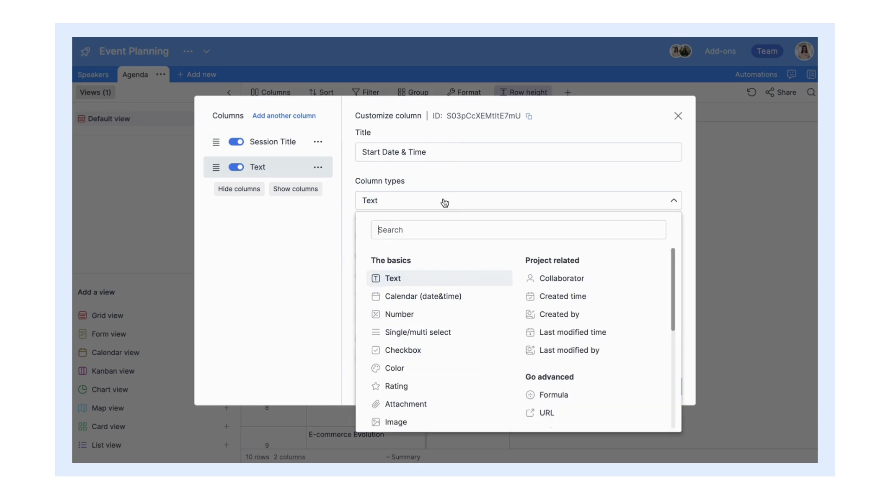
{"action": "left_click", "coordinate": [433, 303]}
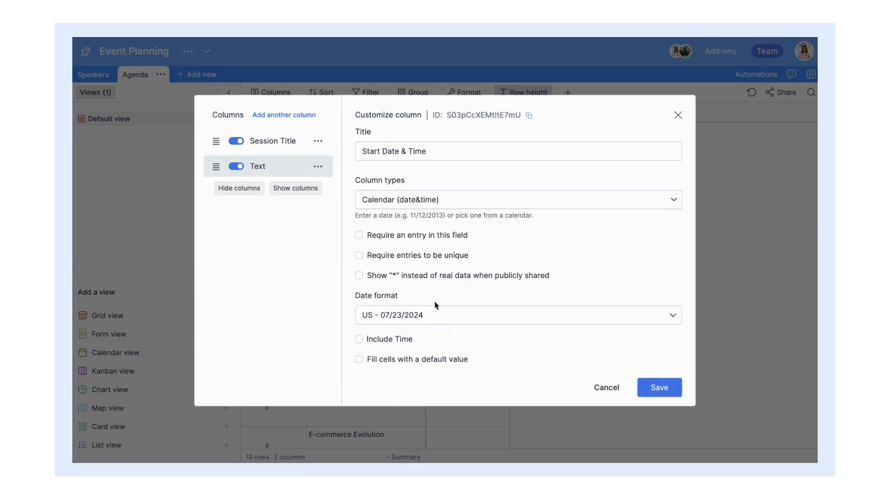
{"action": "left_click", "coordinate": [473, 315]}
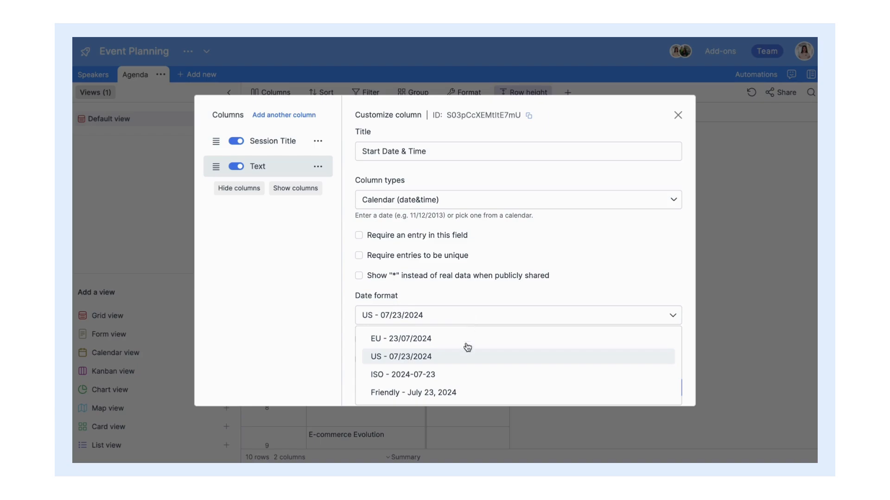
{"action": "left_click", "coordinate": [463, 341]}
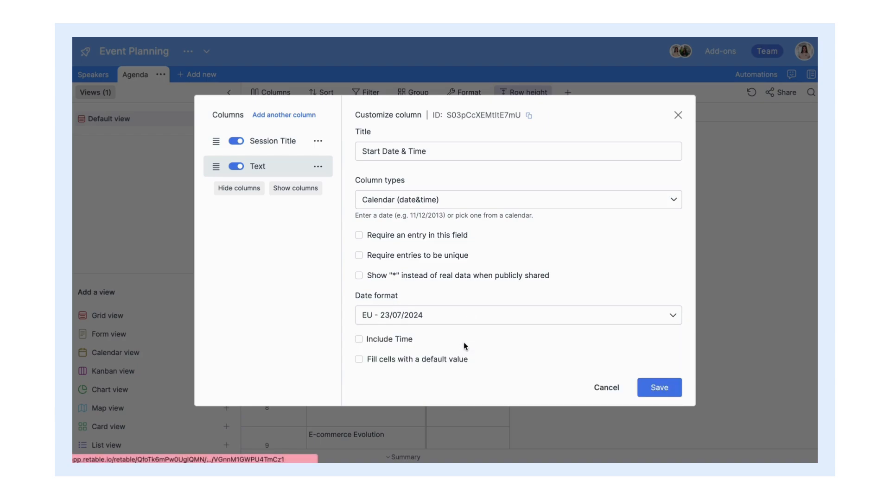
{"action": "left_click", "coordinate": [359, 340]}
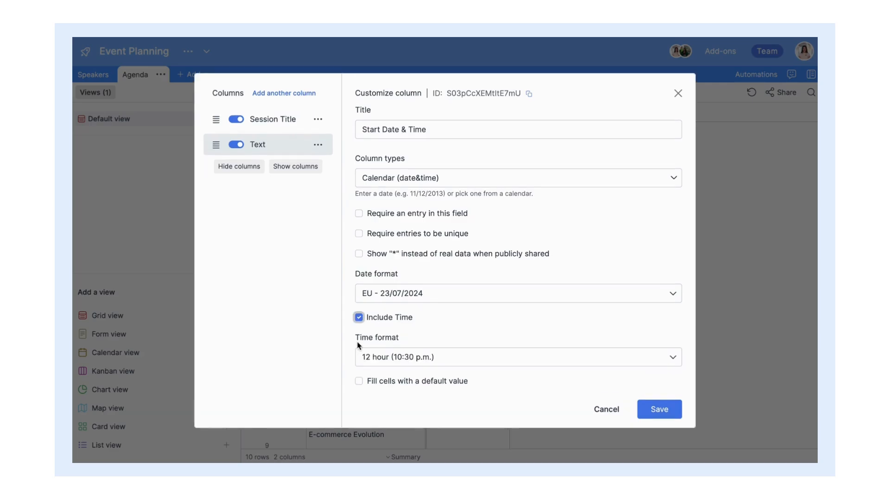
{"action": "left_click", "coordinate": [651, 418]}
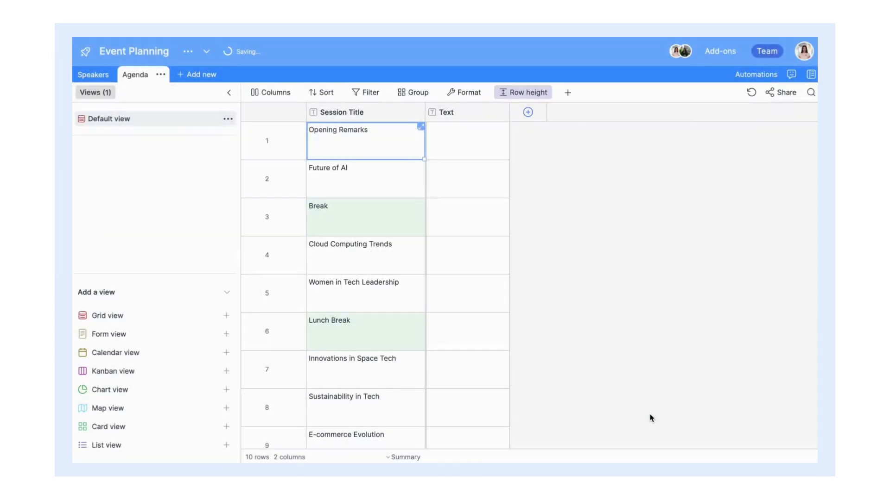
Step: Fill in each session's start date and time, then add a third column
{"action": "left_click", "coordinate": [447, 155]}
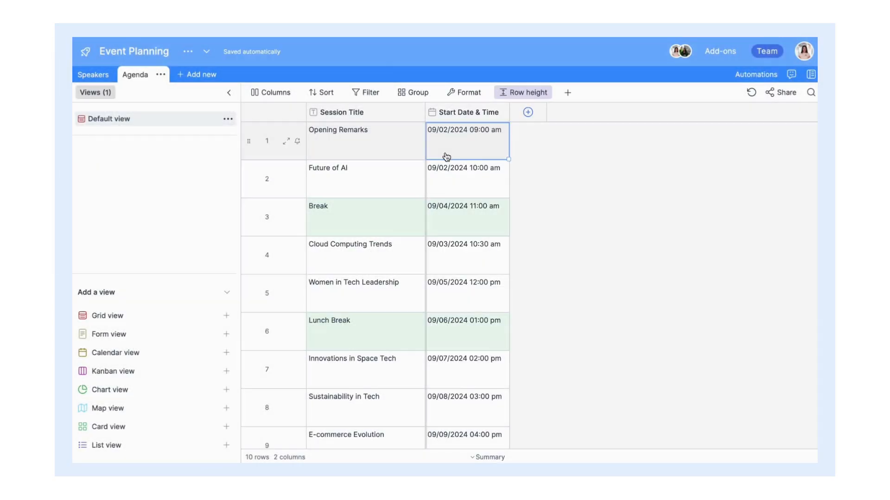
{"action": "left_click", "coordinate": [482, 146]}
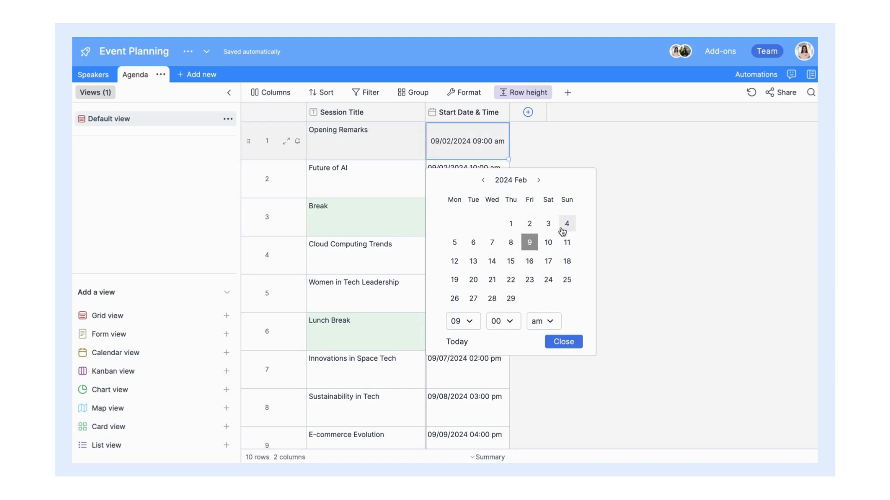
{"action": "left_click", "coordinate": [563, 341]}
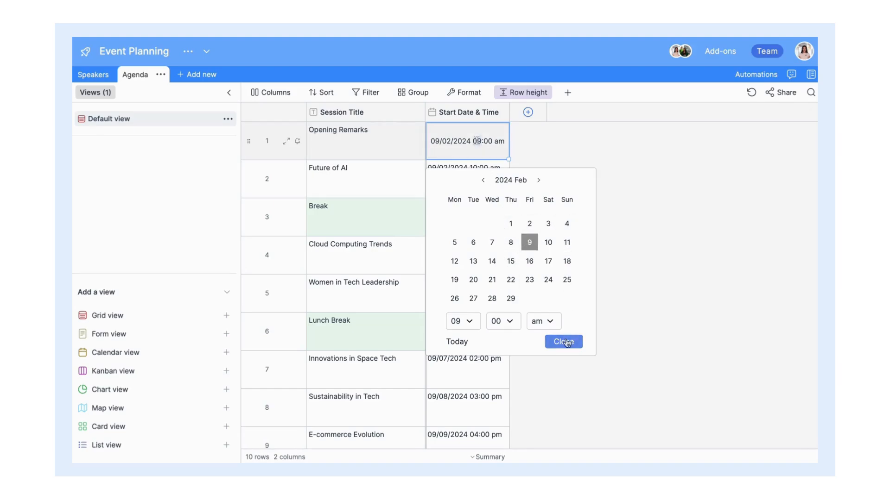
{"action": "left_click", "coordinate": [529, 113]}
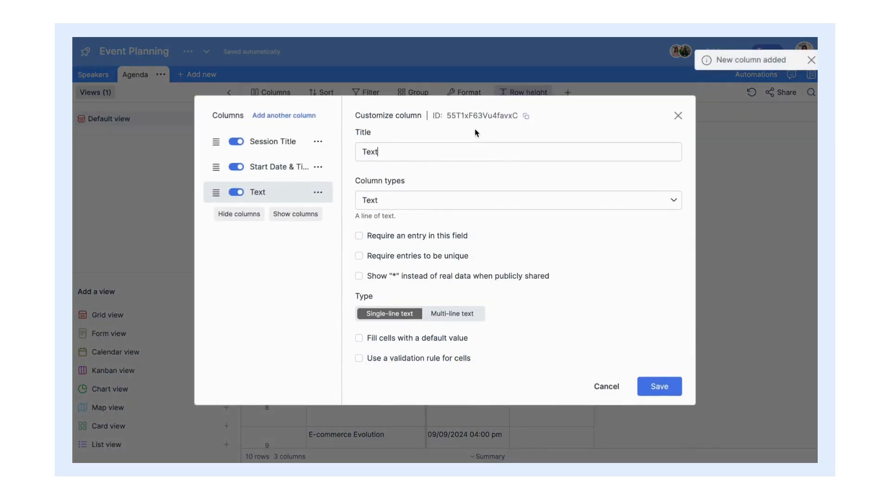
Step: Set up the End Date & Time column as Calendar (date&time), EU format, with time
{"action": "type", "text": "End Date & Tim"}
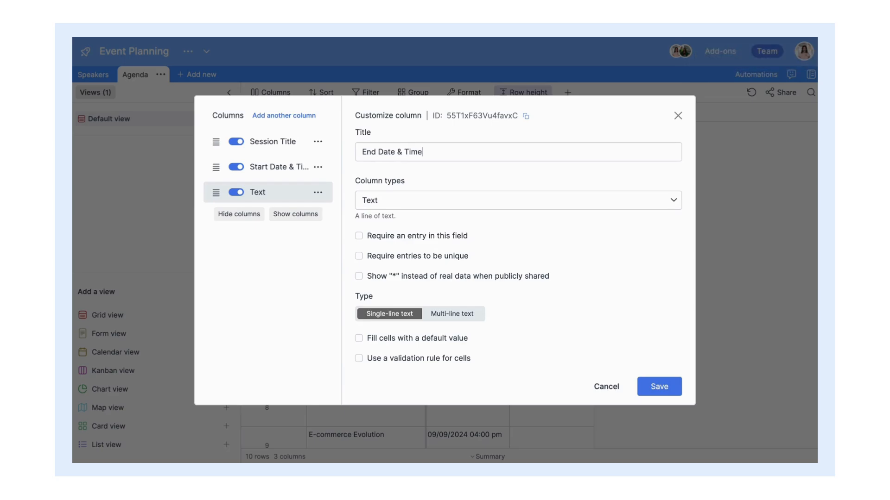
{"action": "left_click", "coordinate": [431, 197]}
{"action": "left_click", "coordinate": [432, 283]}
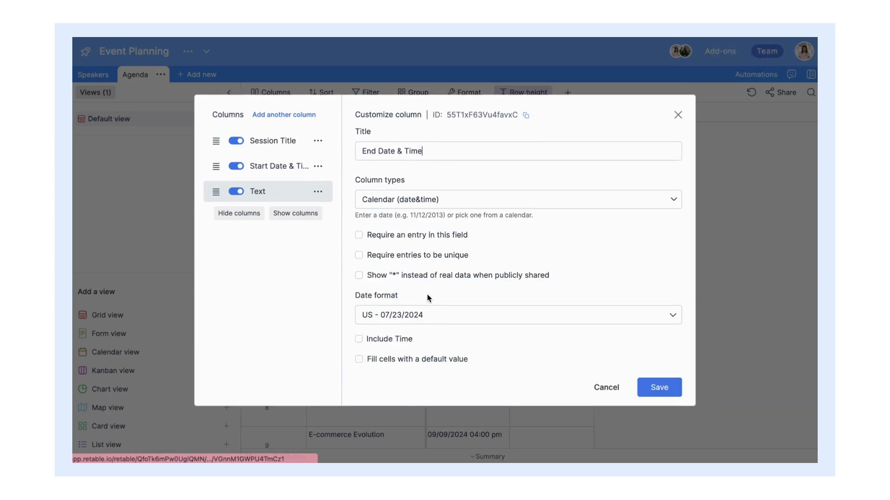
{"action": "left_click", "coordinate": [441, 314]}
{"action": "left_click", "coordinate": [433, 340]}
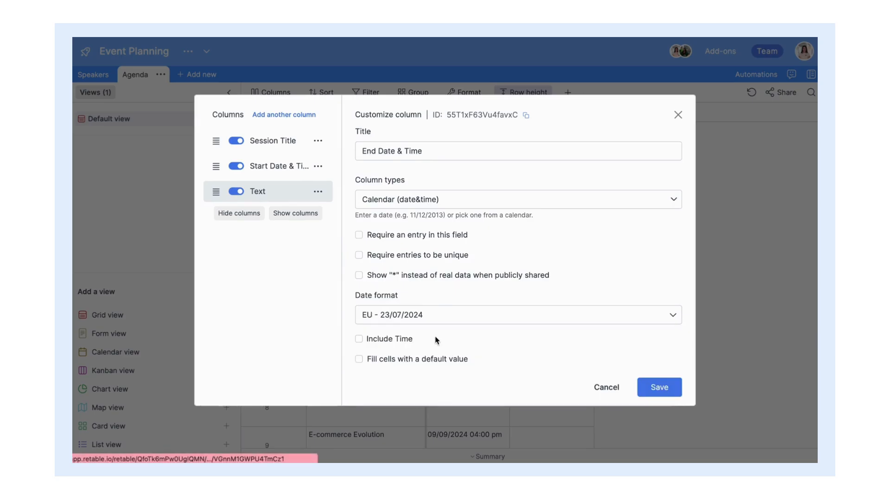
{"action": "left_click", "coordinate": [360, 341]}
{"action": "left_click", "coordinate": [656, 412]}
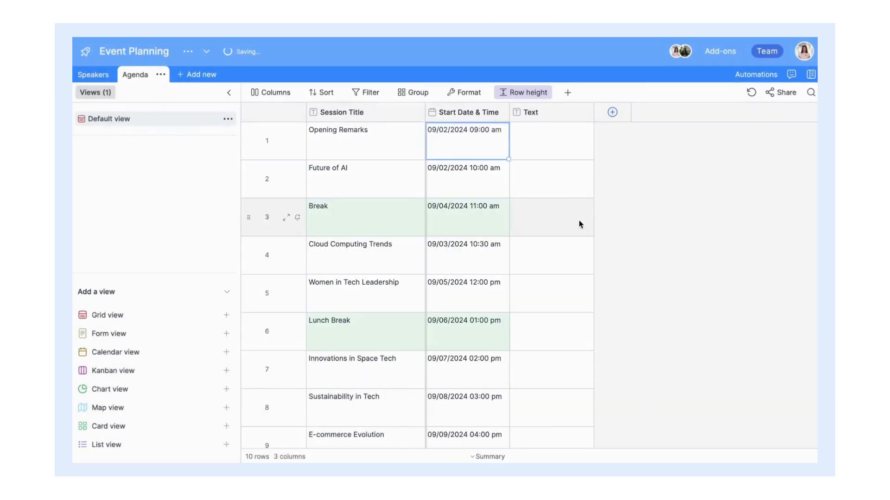
Step: Fill in each session's end time and add a fourth column to the Agenda
{"action": "left_click", "coordinate": [563, 159]}
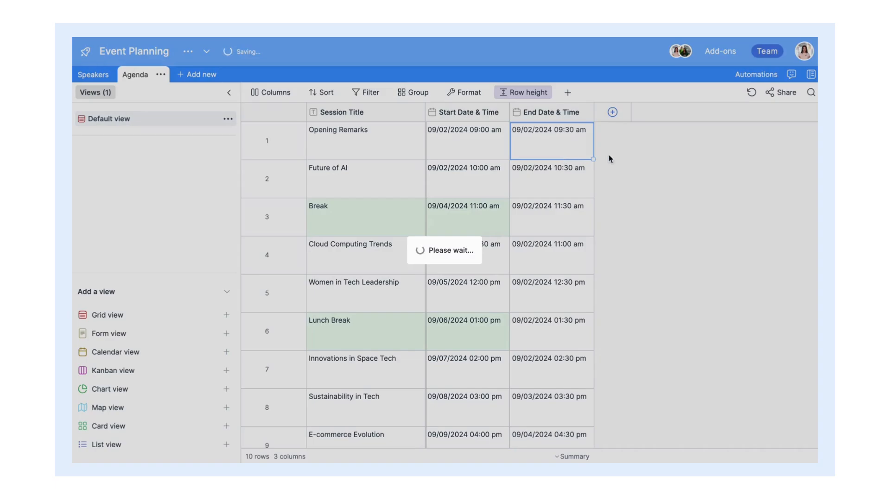
{"action": "scroll", "coordinate": [659, 171], "scroll_direction": "down", "scroll_amount": 3}
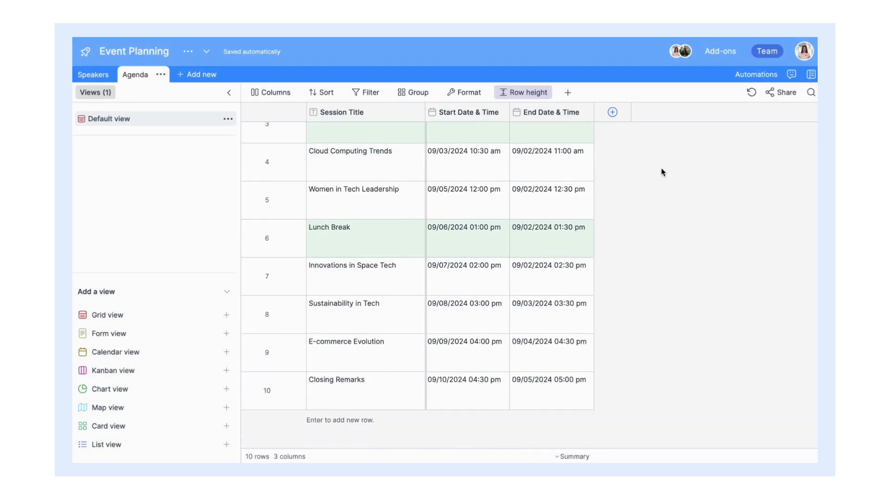
{"action": "scroll", "coordinate": [659, 171], "scroll_direction": "up", "scroll_amount": 3}
{"action": "left_click", "coordinate": [612, 112]}
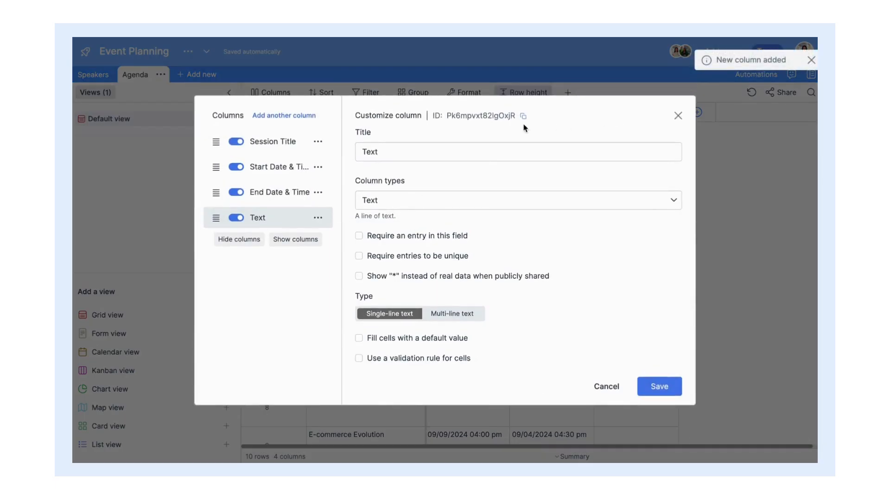
{"action": "type", "text": "Speaker"}
{"action": "left_click", "coordinate": [659, 388]}
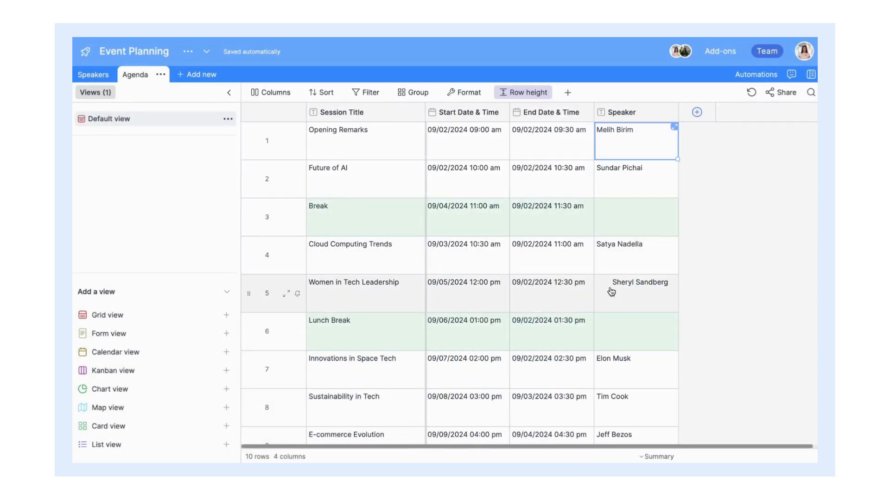
{"action": "left_click", "coordinate": [611, 291]}
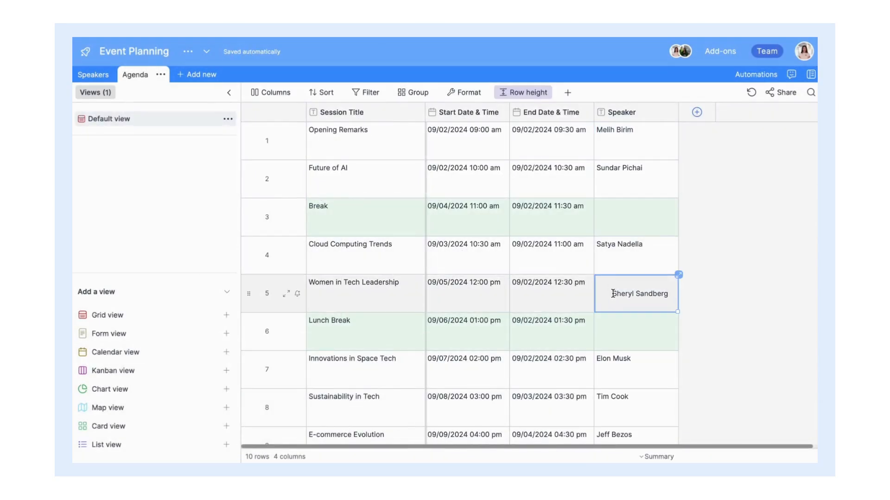
{"action": "scroll", "coordinate": [749, 300], "scroll_direction": "down", "scroll_amount": 2}
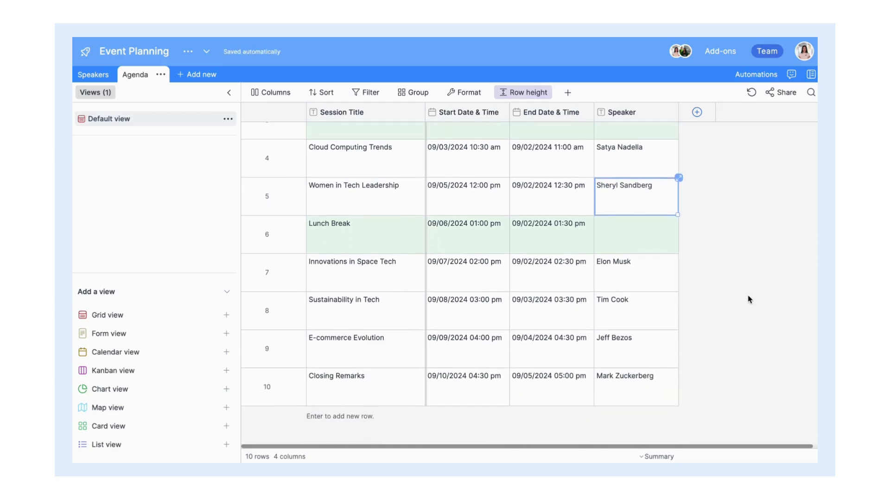
{"action": "scroll", "coordinate": [749, 299], "scroll_direction": "up", "scroll_amount": 2}
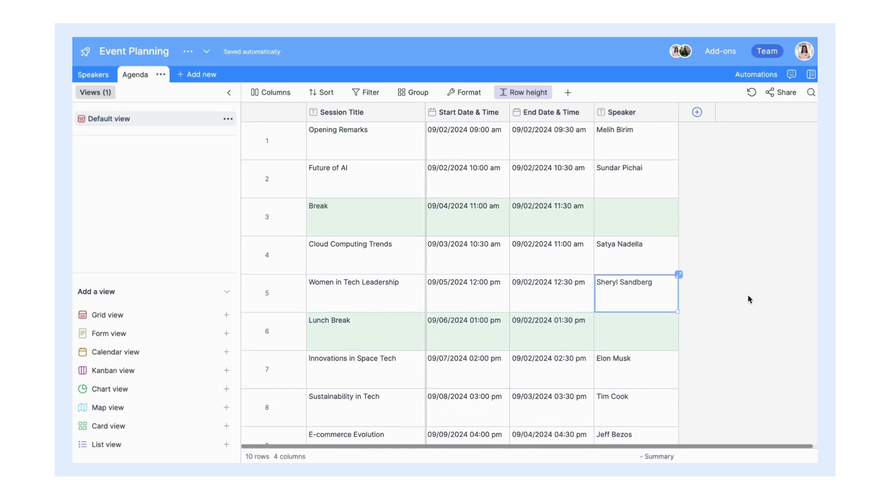
{"action": "left_click", "coordinate": [668, 153]}
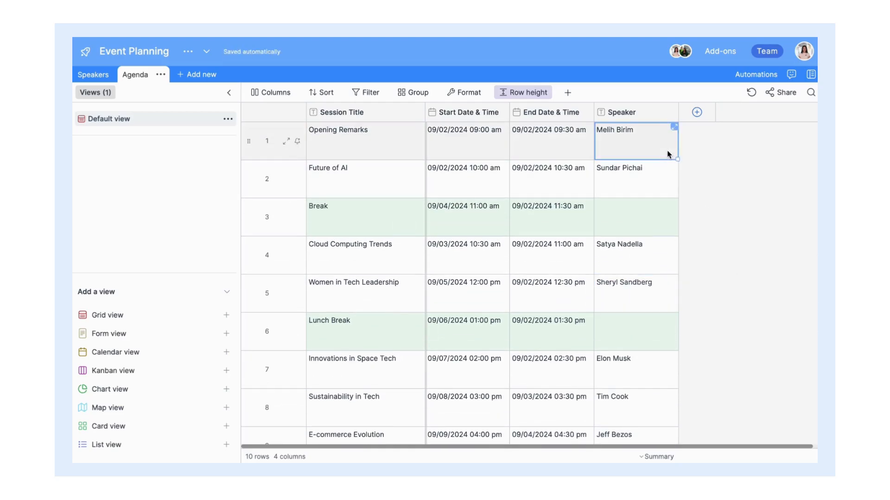
Step: Add a rich-text column titled Session Description to the Agenda table
{"action": "left_click", "coordinate": [697, 113]}
{"action": "type", "text": "Sessi"}
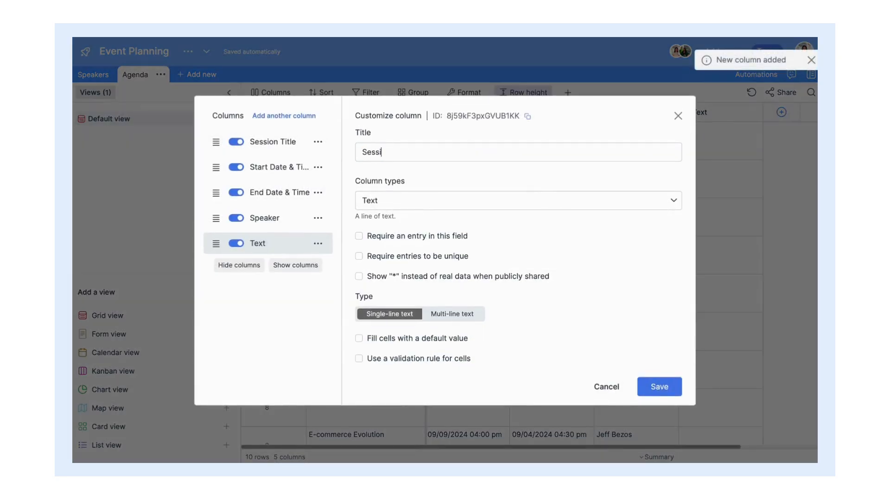
{"action": "type", "text": "on Description"}
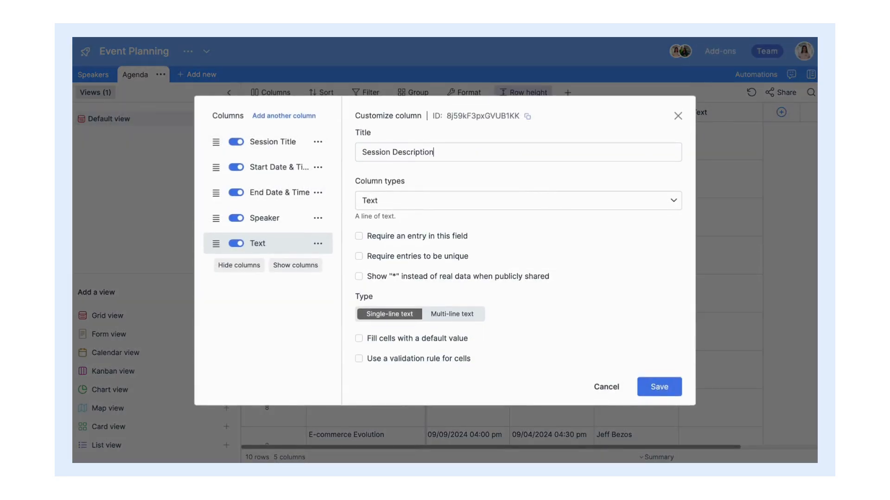
{"action": "left_click", "coordinate": [553, 198]}
{"action": "scroll", "coordinate": [558, 261], "scroll_direction": "down", "scroll_amount": 5}
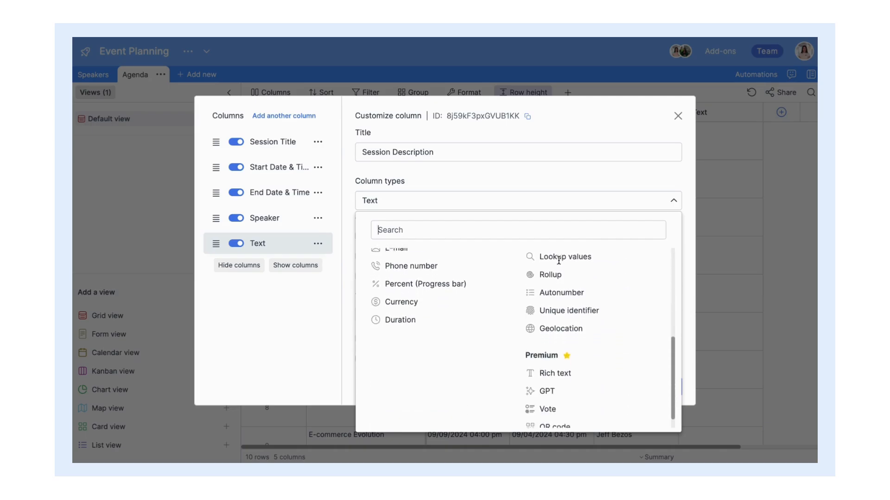
{"action": "scroll", "coordinate": [558, 261], "scroll_direction": "down", "scroll_amount": 1}
{"action": "left_click", "coordinate": [579, 347]}
{"action": "left_click", "coordinate": [659, 348]}
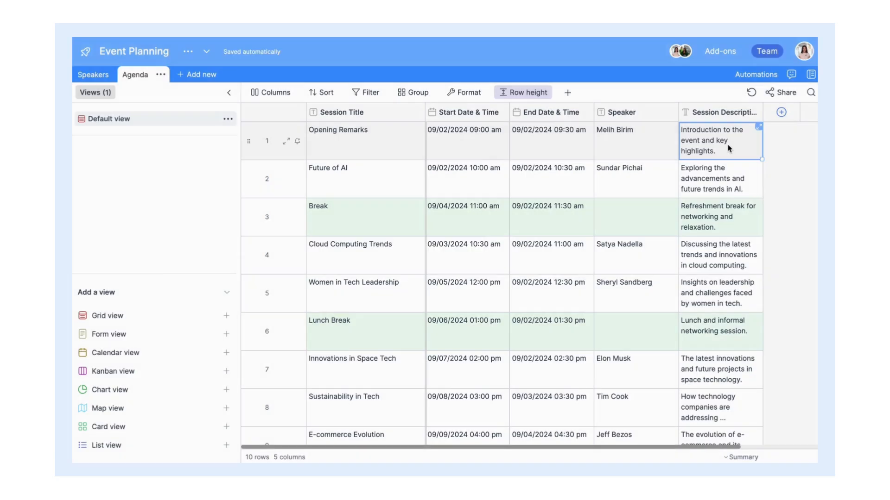
Step: Bold the first session's description text and widen the Session Description column
{"action": "double_click", "coordinate": [729, 147]}
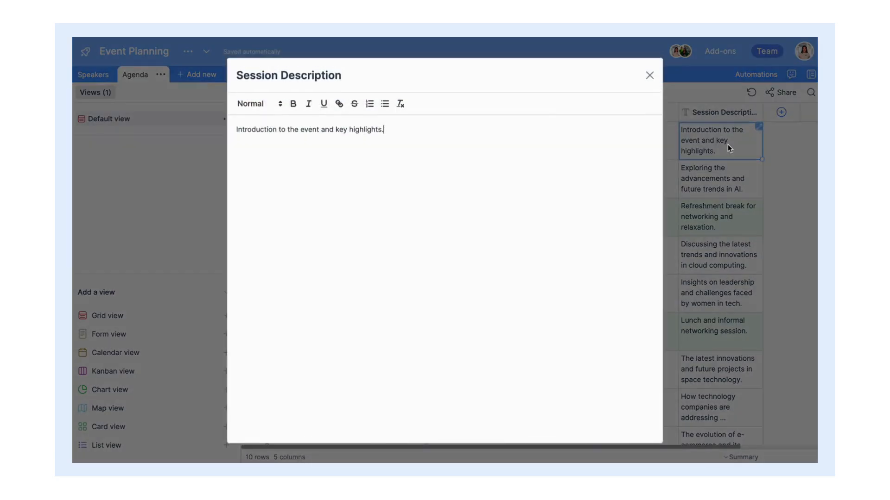
{"action": "key", "text": "ctrl+a"}
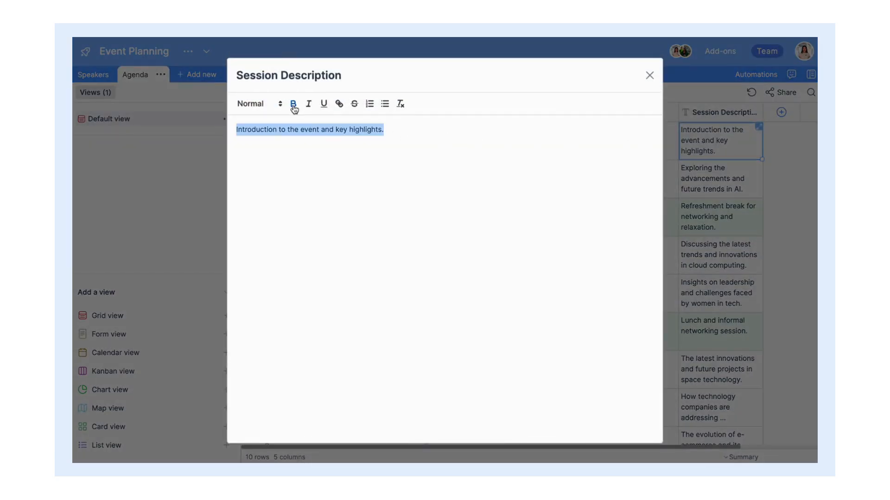
{"action": "left_click", "coordinate": [293, 104]}
{"action": "left_click", "coordinate": [436, 134]}
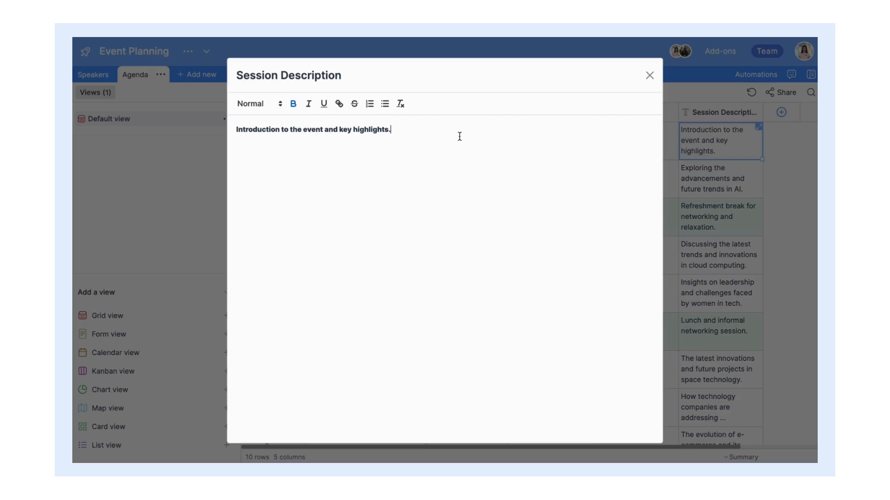
{"action": "left_click", "coordinate": [781, 164]}
{"action": "left_click_drag", "start_coordinate": [759, 117], "coordinate": [806, 118]}
{"action": "scroll", "coordinate": [737, 212], "scroll_direction": "right", "scroll_amount": 5}
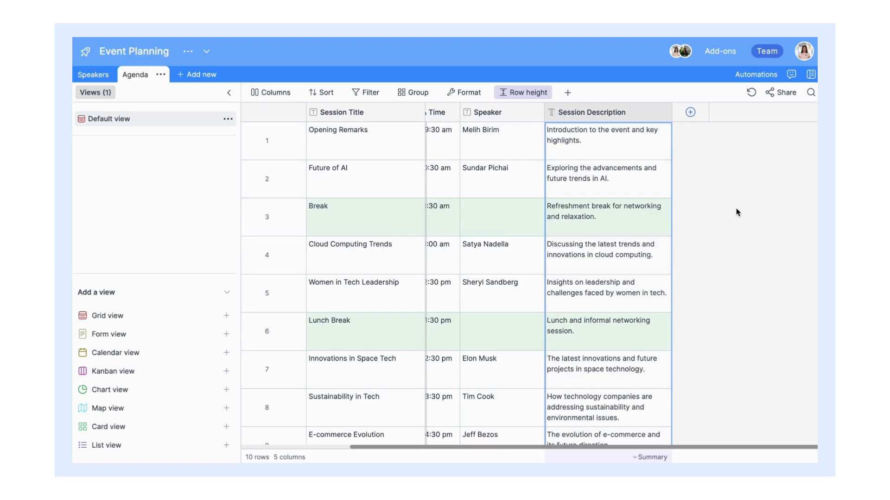
Step: Add a new column named Location with the Single/multi select type
{"action": "left_click", "coordinate": [690, 113]}
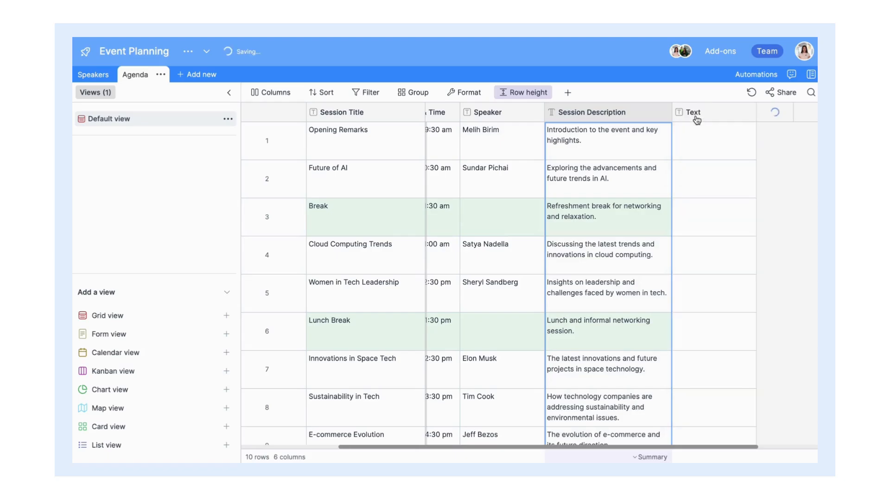
{"action": "type", "text": "Loc"}
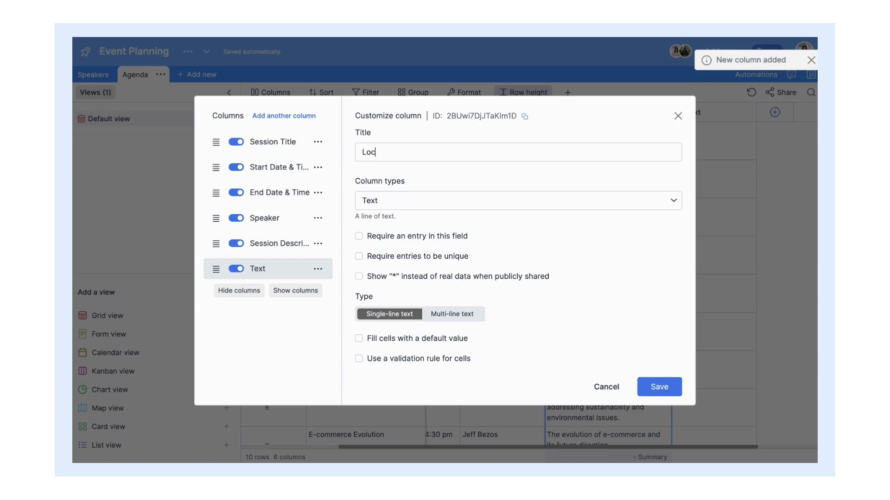
{"action": "type", "text": "ation"}
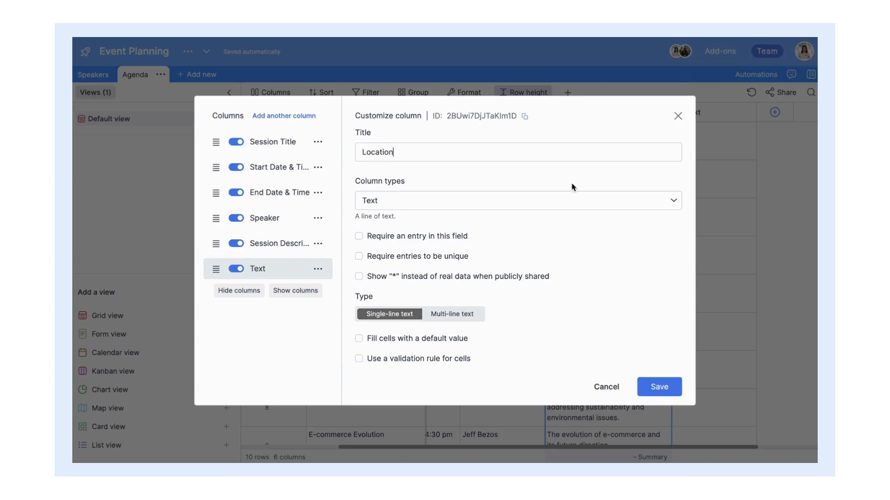
{"action": "left_click", "coordinate": [520, 201]}
{"action": "scroll", "coordinate": [488, 274], "scroll_direction": "down", "scroll_amount": 1}
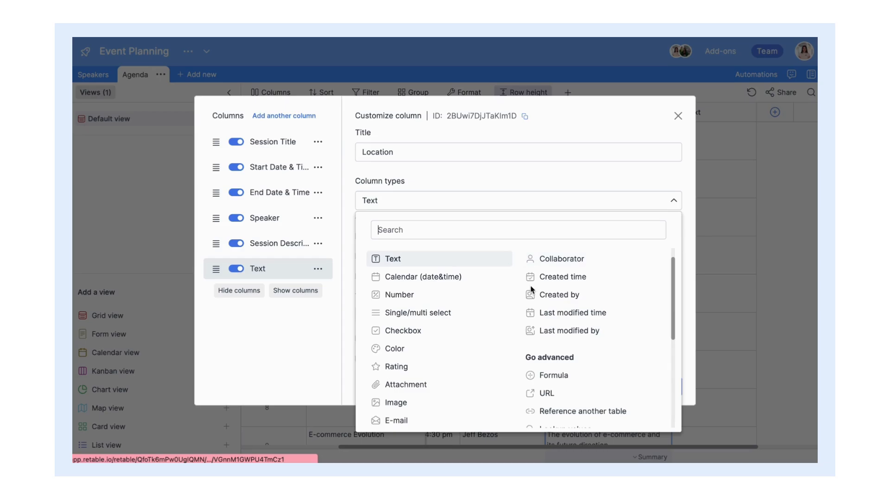
{"action": "left_click", "coordinate": [461, 312]}
Step: Give Location the options Lobby, Main Hall, Conference Room 1, 2 and 3, and save
{"action": "type", "text": "Lobby"}
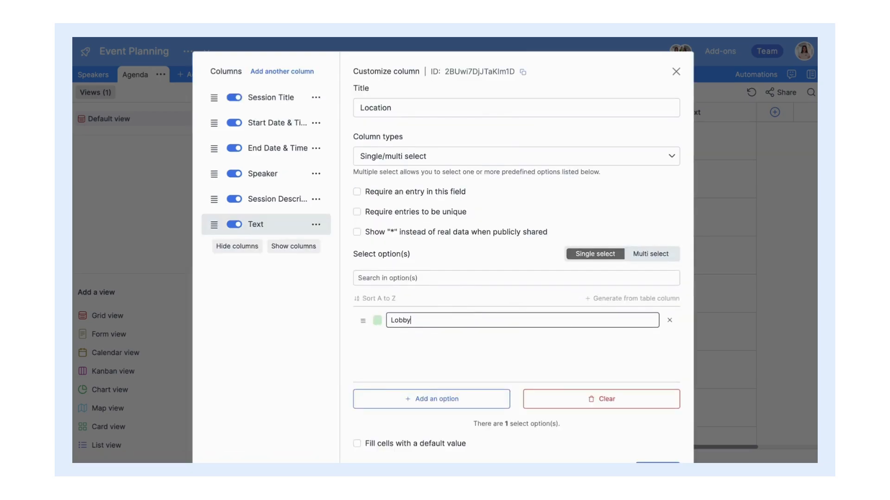
{"action": "key", "text": "Return"}
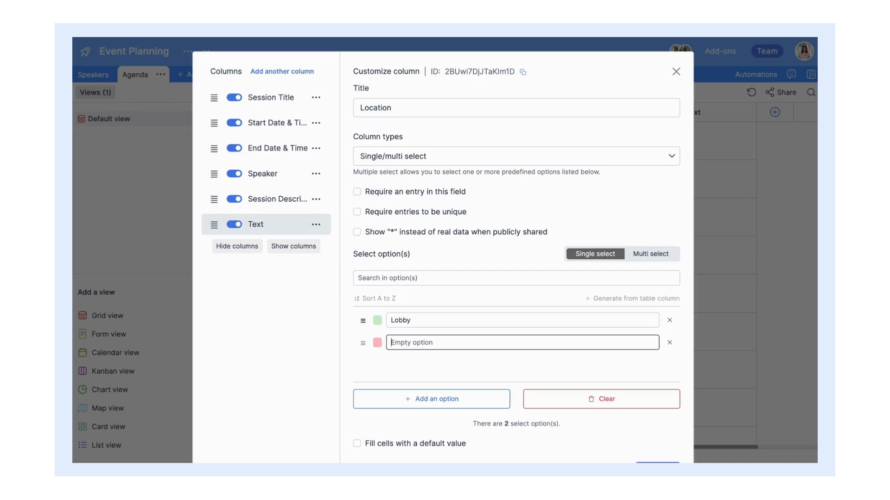
{"action": "type", "text": "Main Hall"}
{"action": "key", "text": "Return"}
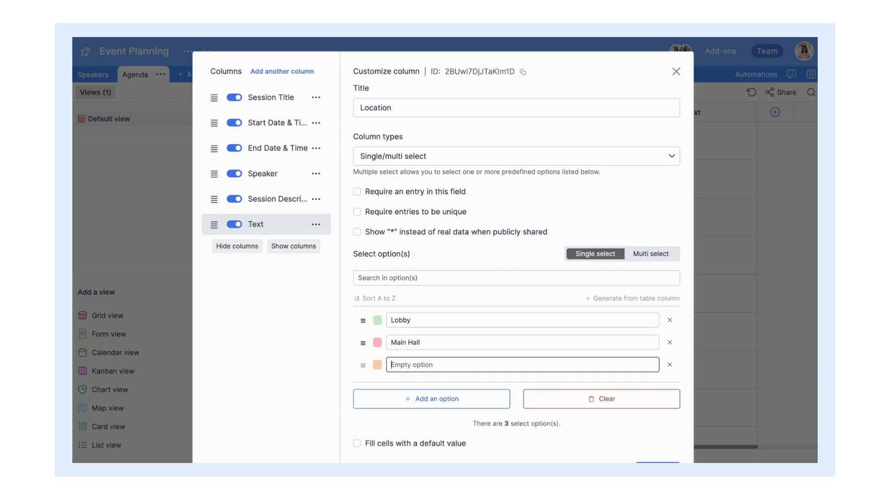
{"action": "type", "text": "Conference Room 1"}
{"action": "key", "text": "Return"}
{"action": "type", "text": "Conference R"}
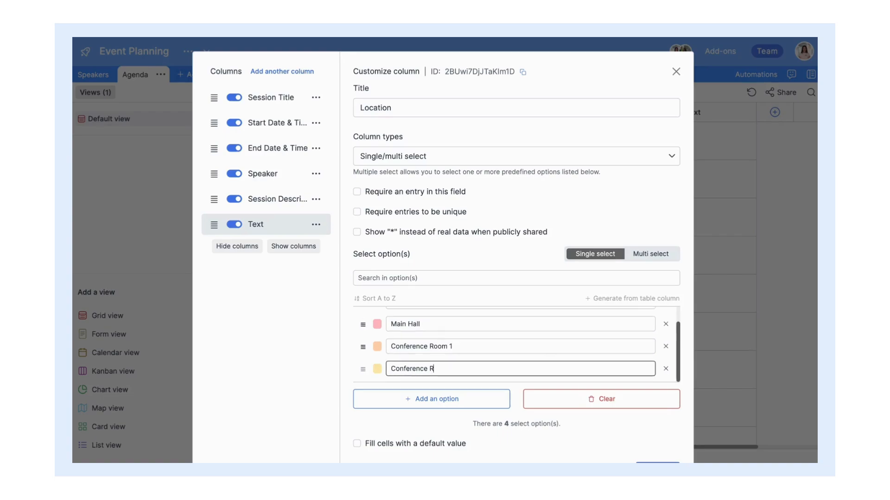
{"action": "type", "text": "oom 2"}
{"action": "key", "text": "Return"}
{"action": "type", "text": "Conference Room"}
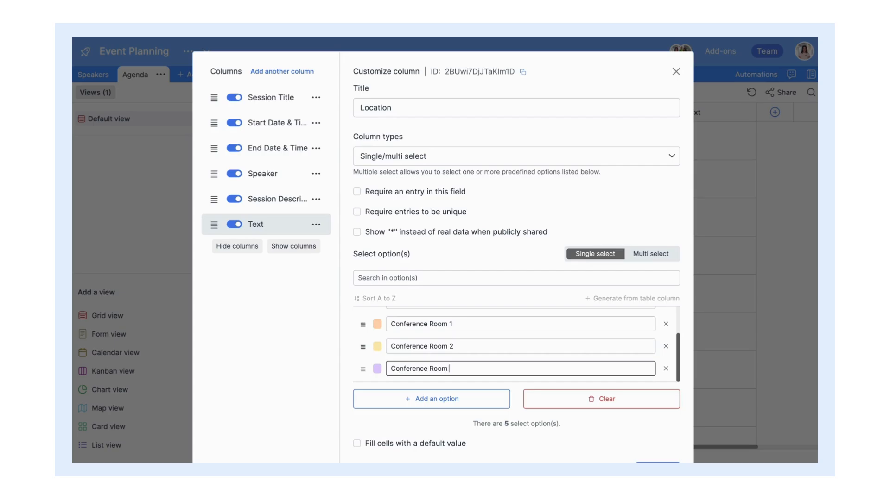
{"action": "scroll", "coordinate": [517, 278], "scroll_direction": "down", "scroll_amount": 2}
{"action": "left_click", "coordinate": [663, 428]}
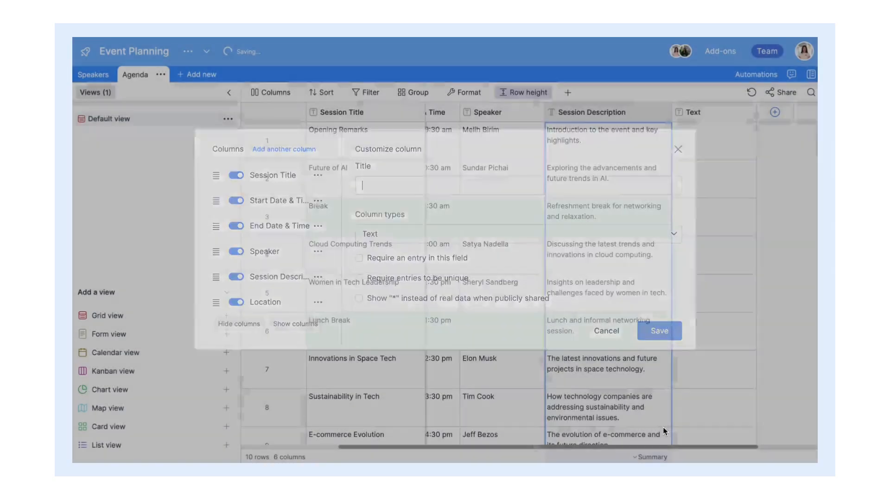
Step: Set Opening Remarks and Future of AI to Main Hall, and Break to Lobby
{"action": "left_click", "coordinate": [747, 145]}
{"action": "left_click", "coordinate": [737, 144]}
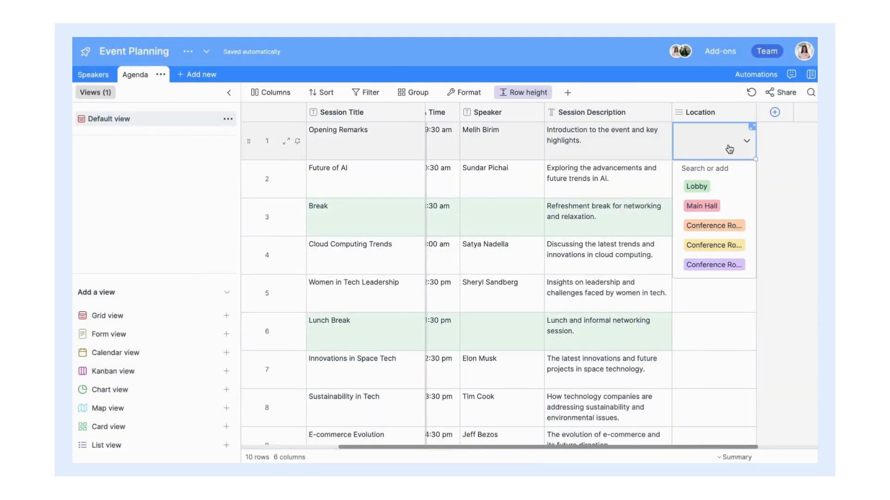
{"action": "left_click", "coordinate": [734, 206]}
{"action": "left_click", "coordinate": [714, 194]}
{"action": "left_click", "coordinate": [733, 192]}
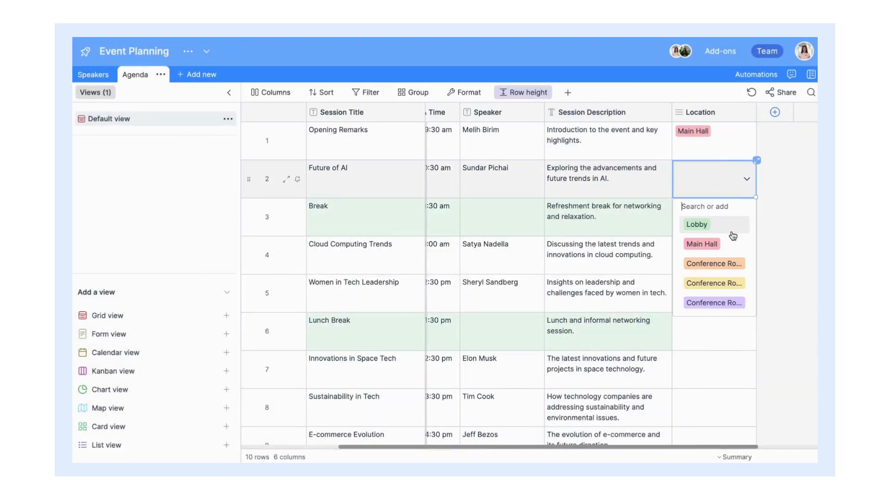
{"action": "left_click", "coordinate": [732, 252]}
{"action": "left_click", "coordinate": [721, 215]}
{"action": "left_click", "coordinate": [721, 215]}
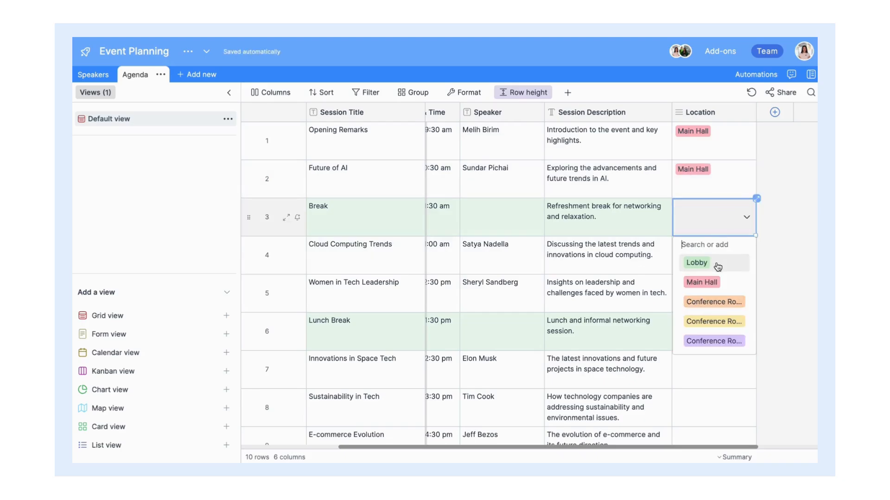
{"action": "left_click", "coordinate": [718, 263]}
{"action": "scroll", "coordinate": [787, 332], "scroll_direction": "right", "scroll_amount": 3}
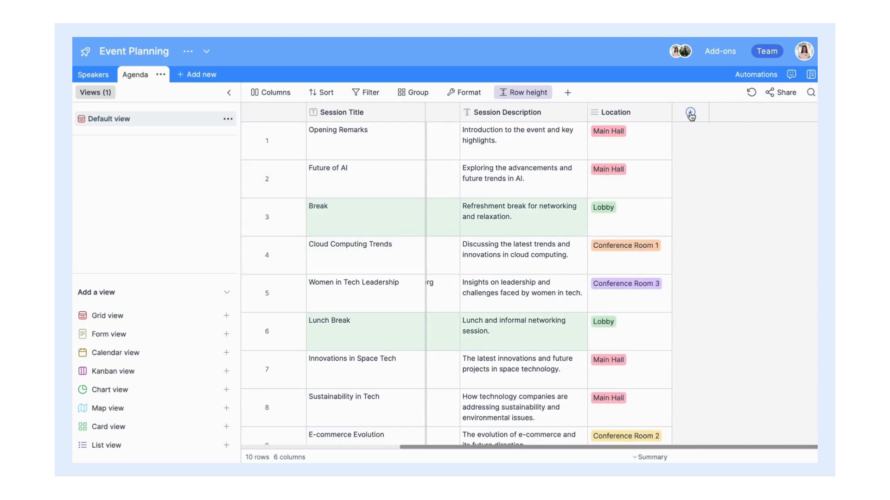
{"action": "left_click", "coordinate": [689, 112]}
Step: Make the new column a URL column named Streaming Link, shown as JOIN buttons, and save
{"action": "left_click", "coordinate": [651, 200]}
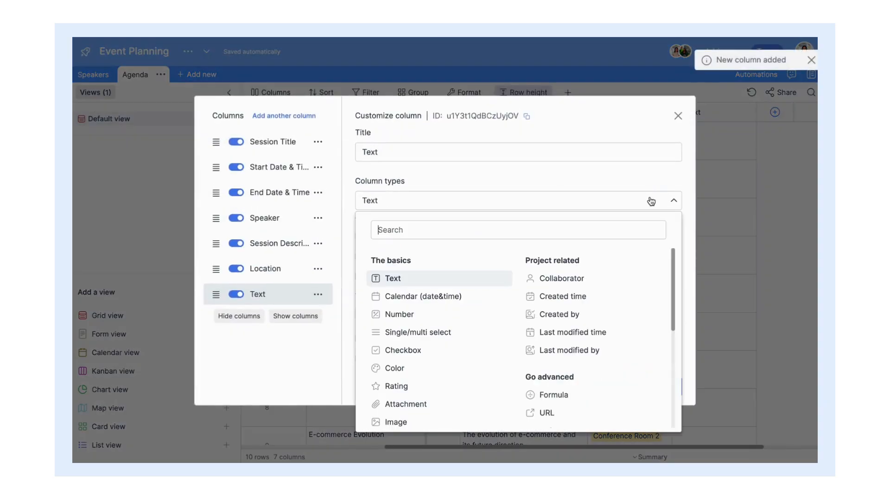
{"action": "left_click", "coordinate": [582, 420]}
{"action": "key", "text": "ctrl+a"}
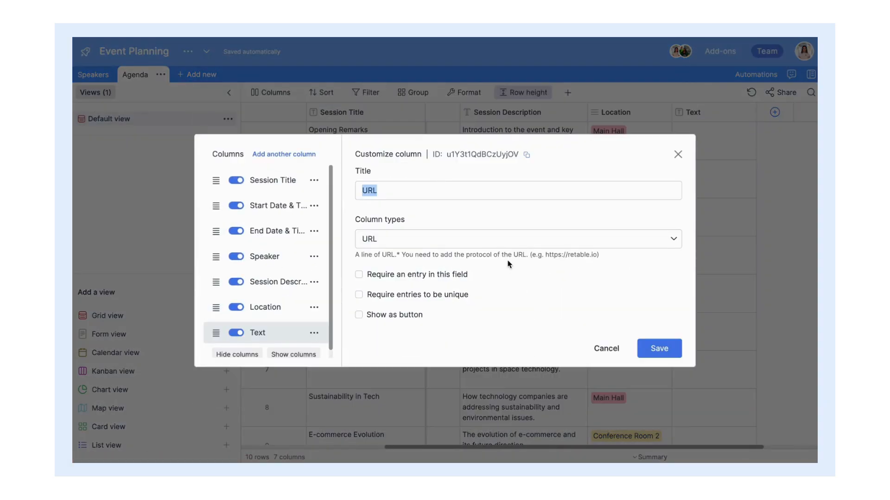
{"action": "type", "text": "Streaming Link"}
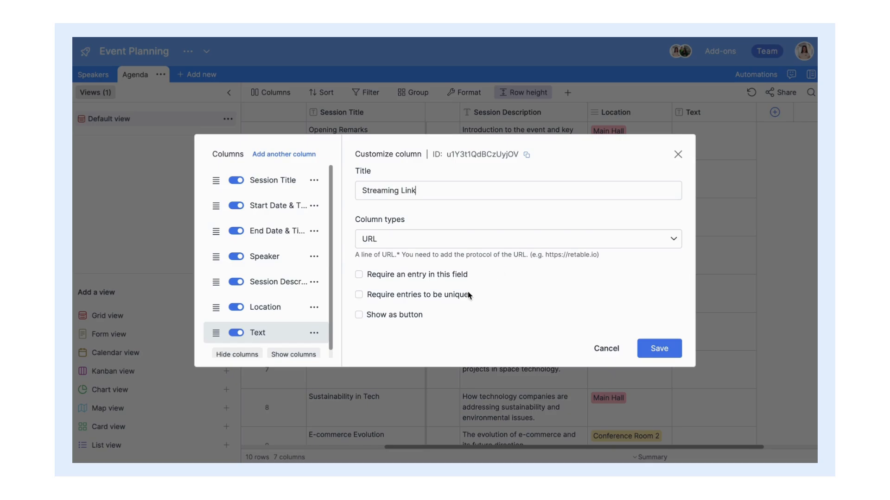
{"action": "left_click", "coordinate": [358, 317]}
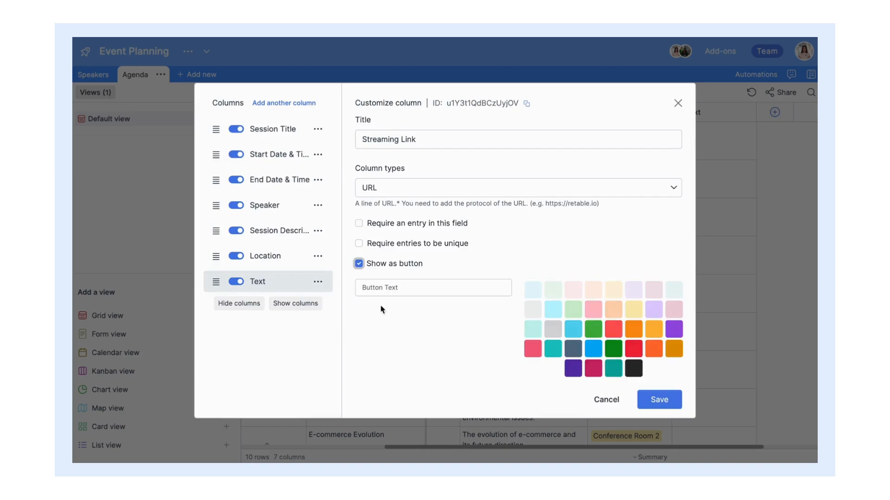
{"action": "left_click", "coordinate": [422, 288]}
{"action": "type", "text": "JOIN"}
{"action": "left_click", "coordinate": [672, 400]}
{"action": "left_click", "coordinate": [719, 153]}
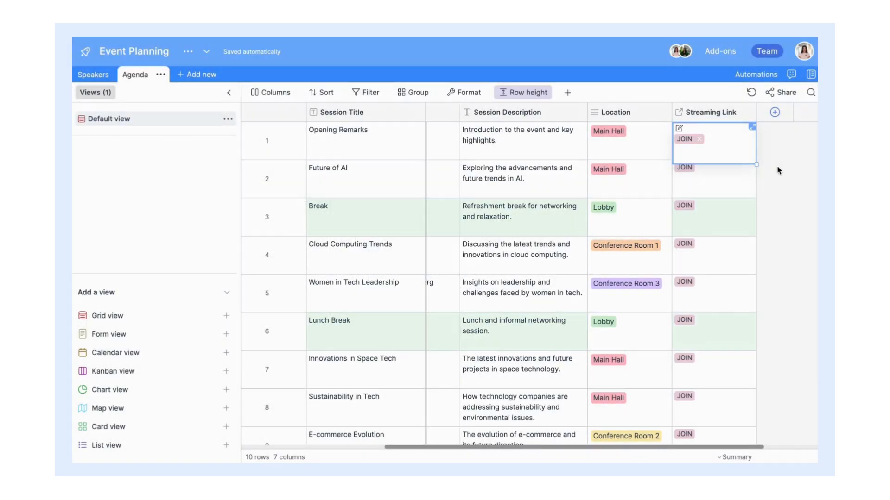
{"action": "scroll", "coordinate": [778, 170], "scroll_direction": "down", "scroll_amount": 3}
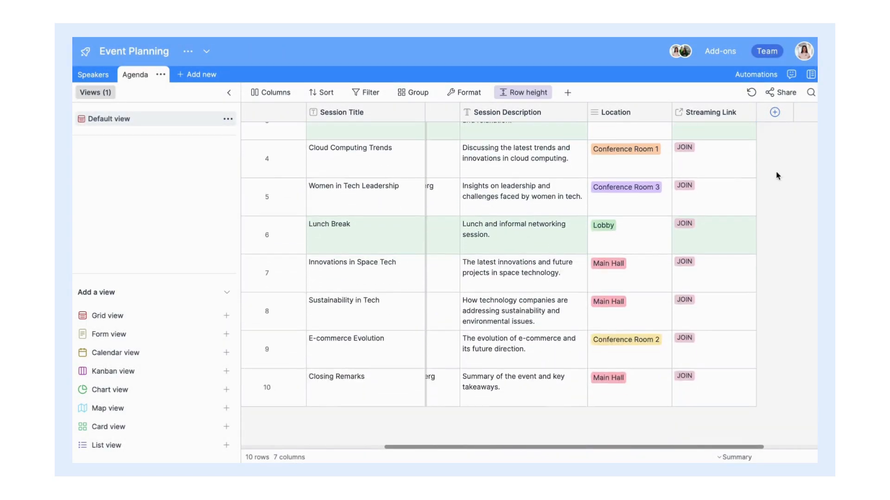
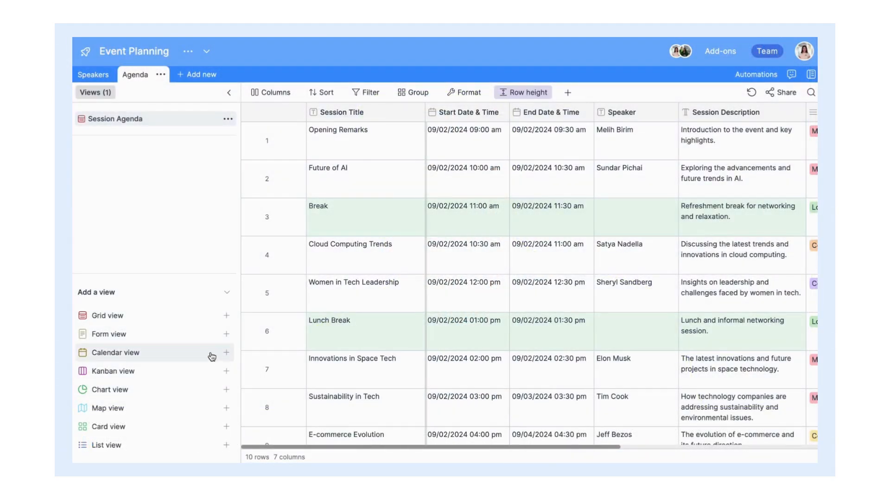
Step: Add a calendar view to Agenda that spans sessions from Start Date & Time to End Date & Time
{"action": "mouse_move", "coordinate": [212, 356]}
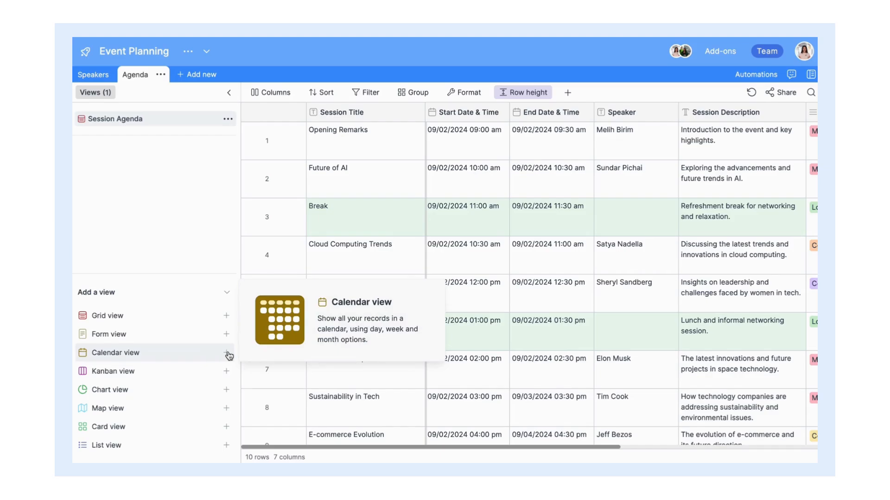
{"action": "left_click", "coordinate": [226, 353]}
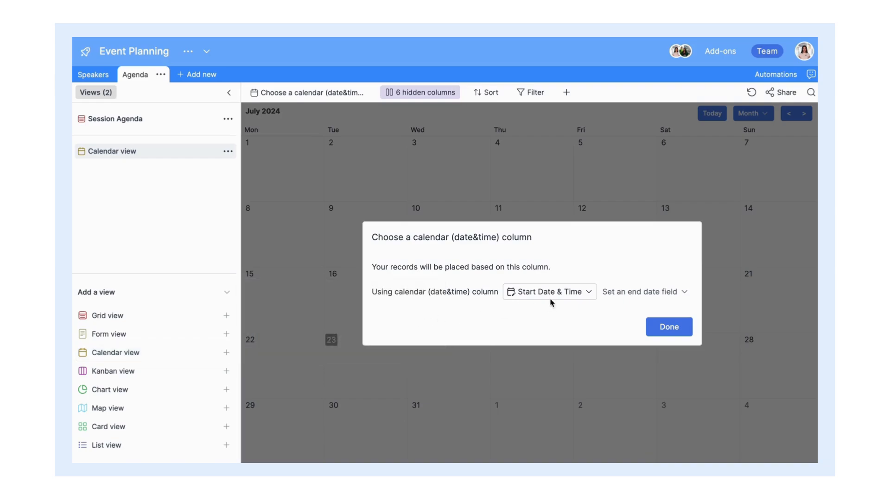
{"action": "left_click", "coordinate": [562, 296]}
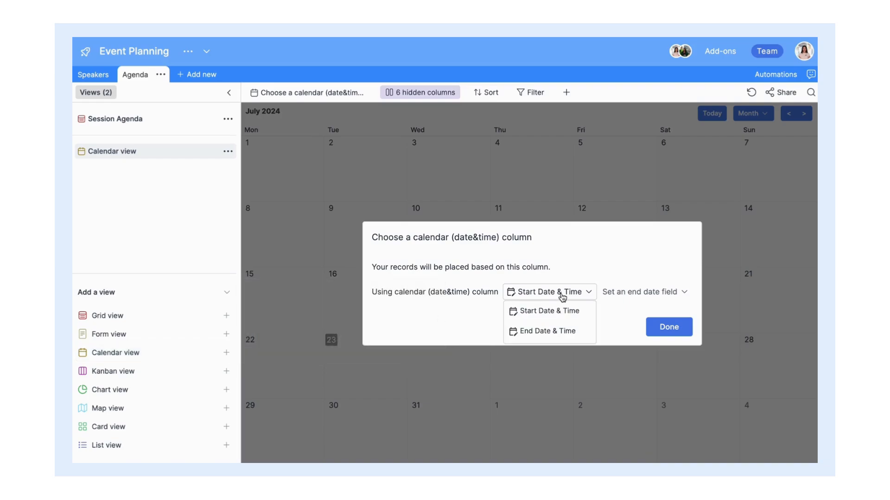
{"action": "left_click", "coordinate": [630, 299]}
{"action": "left_click", "coordinate": [631, 311]}
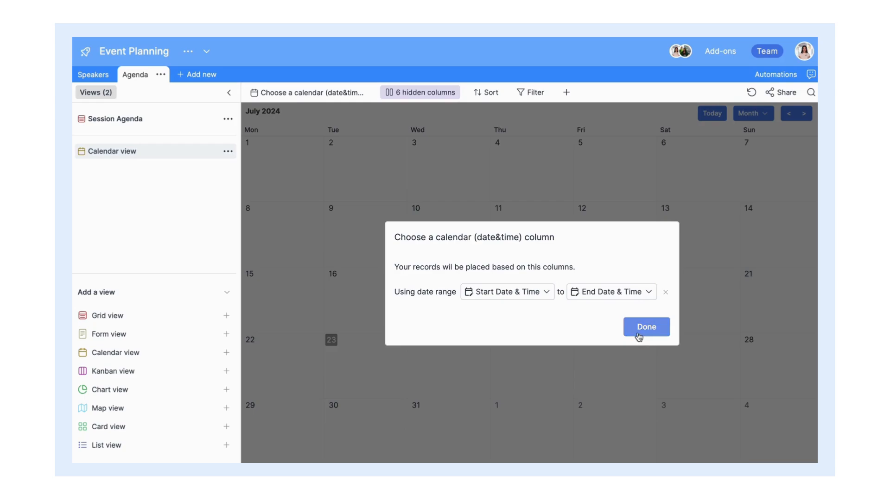
{"action": "left_click", "coordinate": [640, 328]}
Step: Go back to April 2024 and show Start and End Date & Time on the event bars
{"action": "left_click", "coordinate": [788, 114]}
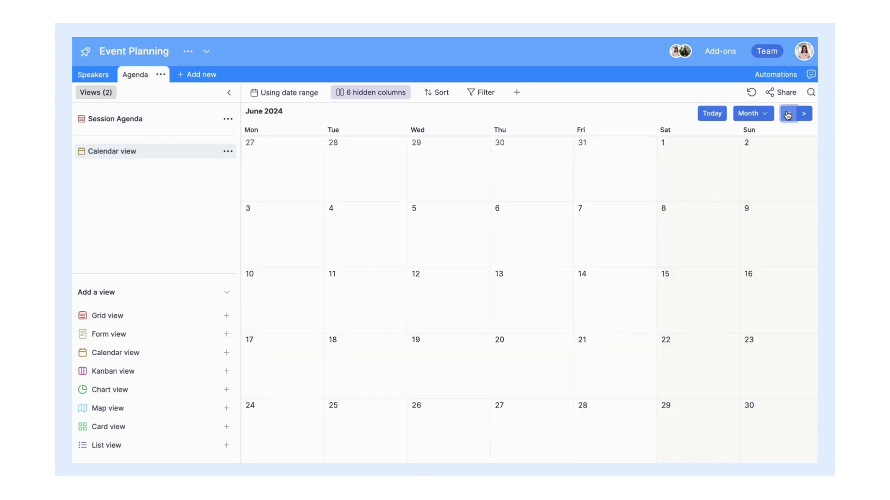
{"action": "left_click", "coordinate": [788, 114]}
{"action": "left_click", "coordinate": [788, 113]}
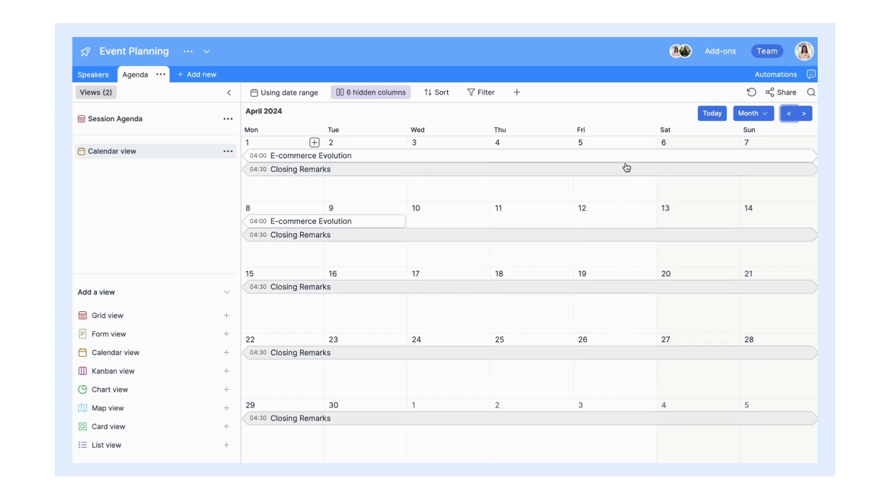
{"action": "left_click", "coordinate": [356, 92]}
{"action": "left_click", "coordinate": [375, 193]}
{"action": "left_click", "coordinate": [375, 216]}
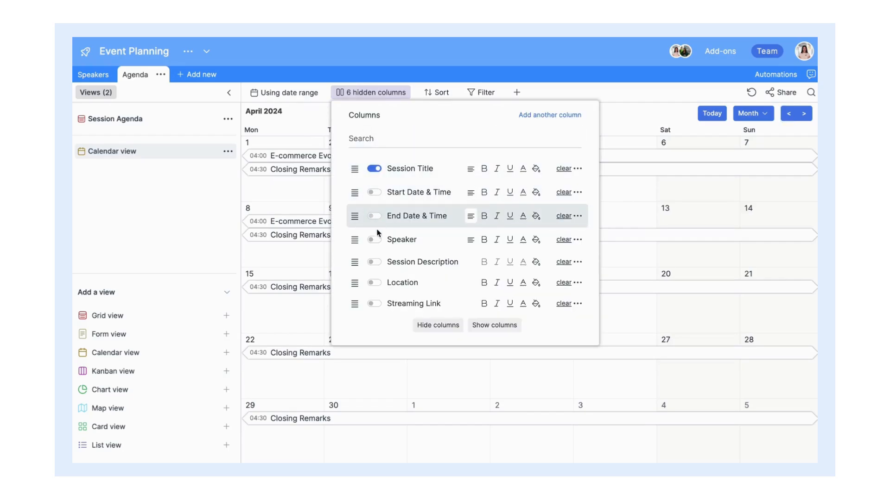
Step: Show Speaker, Session Description and Location on the calendar's event bars
{"action": "left_click", "coordinate": [374, 240]}
{"action": "left_click", "coordinate": [374, 262]}
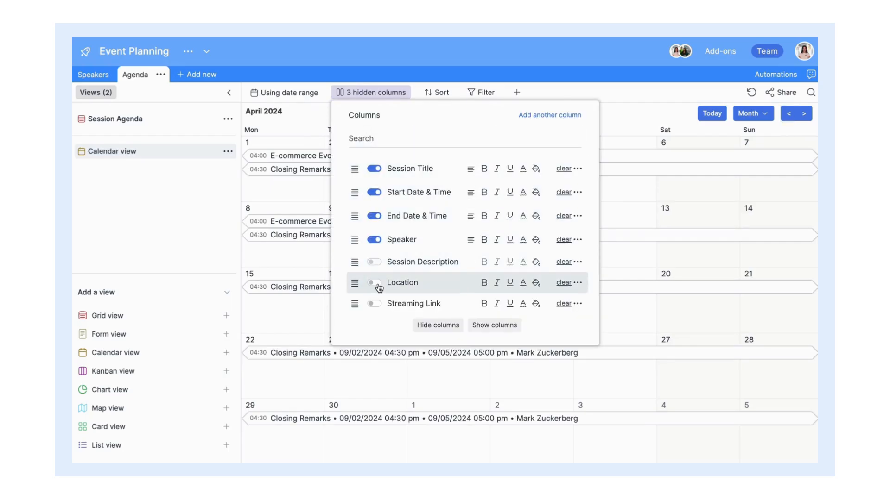
{"action": "left_click", "coordinate": [374, 283]}
{"action": "left_click", "coordinate": [616, 122]}
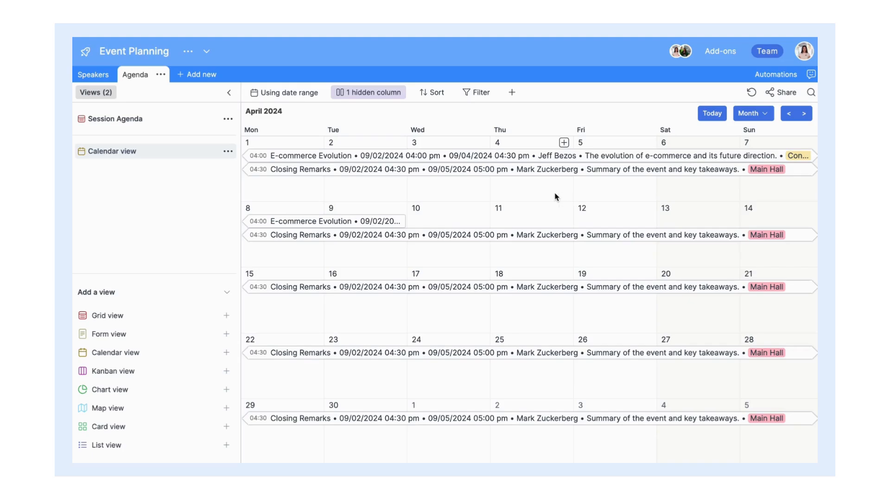
Step: Preview the Week and Day views, return to Month, and open the Closing Remarks session
{"action": "left_click", "coordinate": [753, 113]}
{"action": "left_click", "coordinate": [762, 149]}
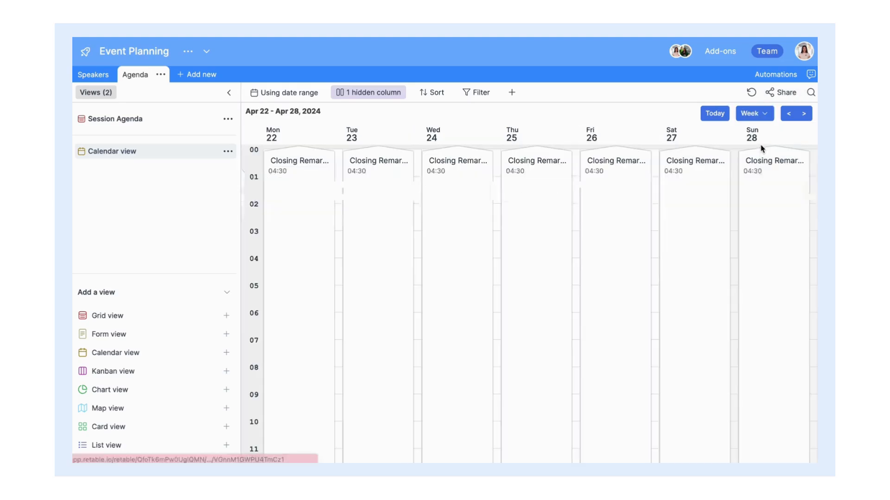
{"action": "left_click", "coordinate": [753, 114]}
{"action": "left_click", "coordinate": [742, 171]}
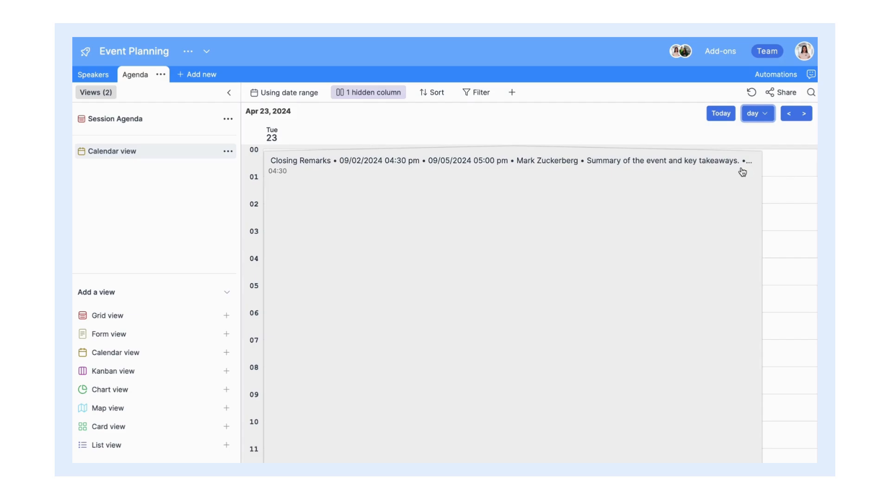
{"action": "scroll", "coordinate": [655, 199], "scroll_direction": "down", "scroll_amount": 8}
{"action": "scroll", "coordinate": [657, 198], "scroll_direction": "up", "scroll_amount": 8}
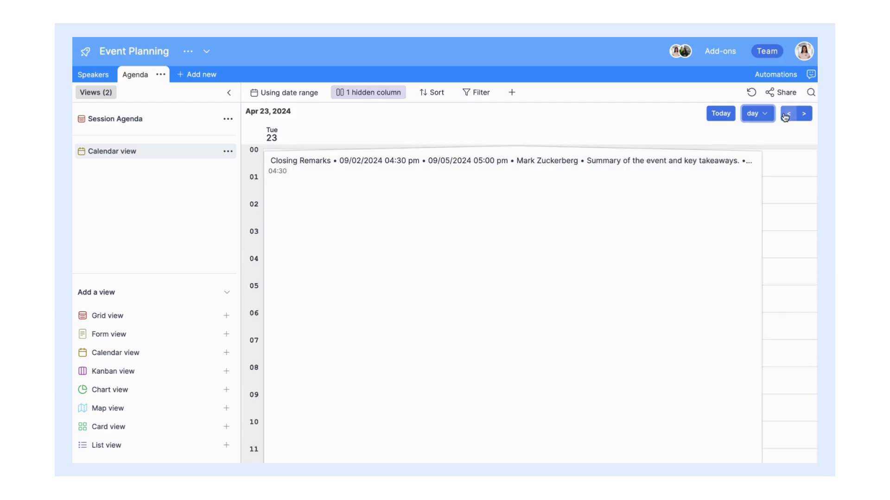
{"action": "left_click", "coordinate": [787, 115]}
{"action": "left_click", "coordinate": [759, 113]}
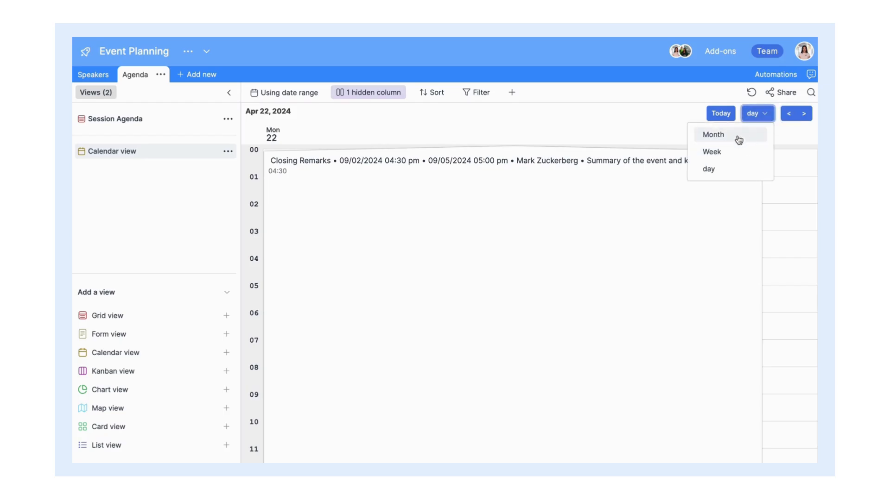
{"action": "left_click", "coordinate": [739, 140]}
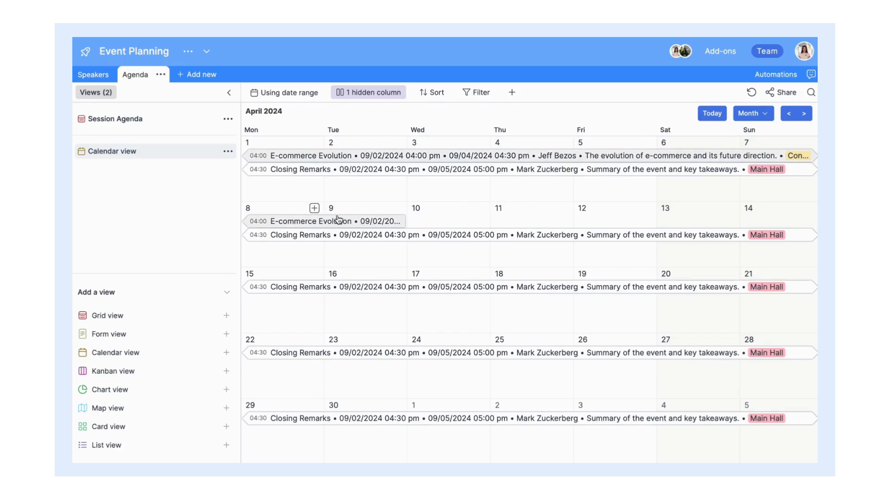
{"action": "left_click", "coordinate": [374, 240]}
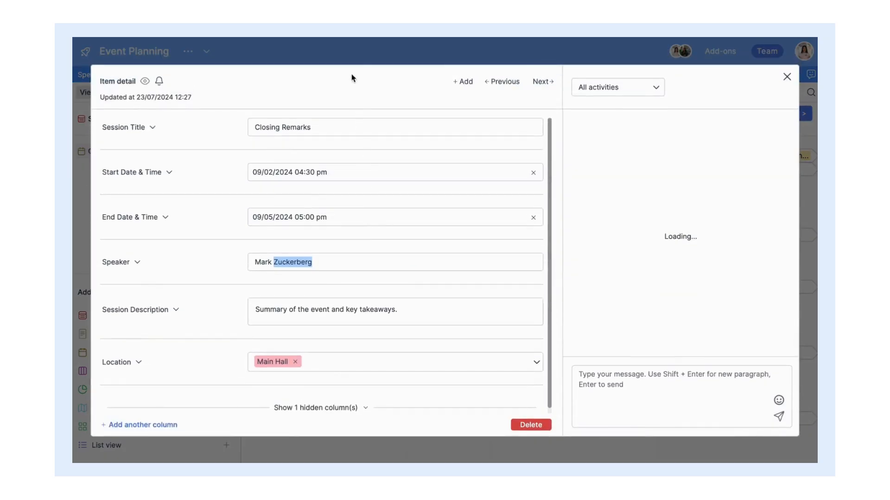
Step: Drag E-commerce Evolution so it starts on 29/04/2024
{"action": "left_click", "coordinate": [348, 51]}
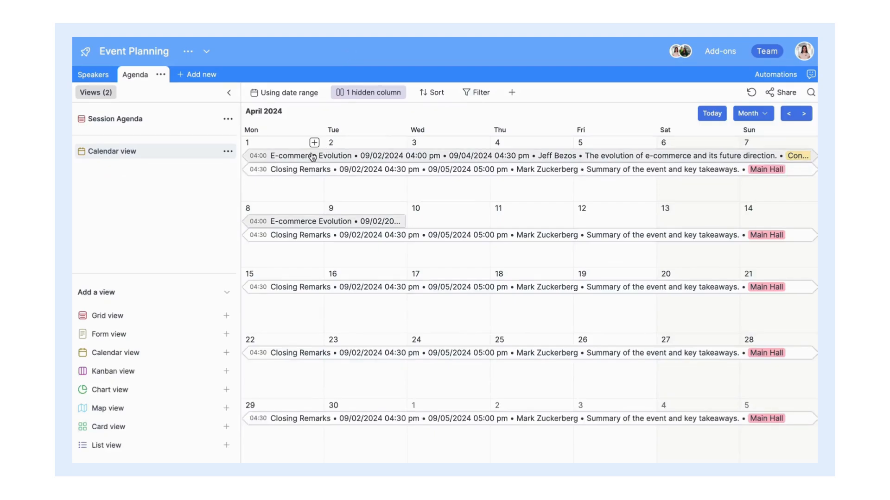
{"action": "left_click_drag", "start_coordinate": [313, 158], "coordinate": [317, 200]}
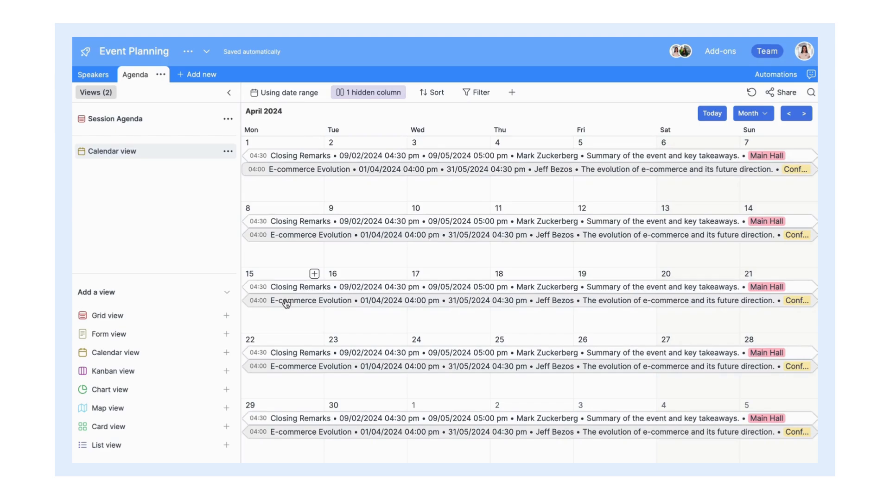
{"action": "left_click_drag", "start_coordinate": [286, 304], "coordinate": [286, 285]}
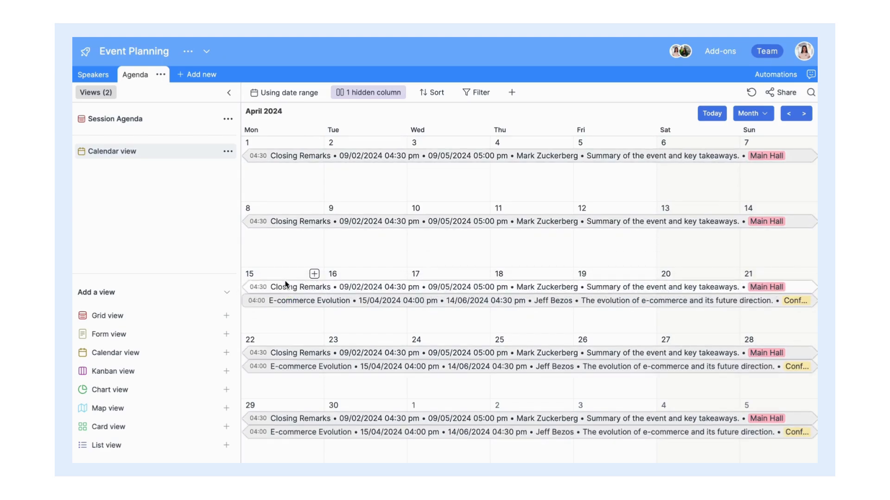
{"action": "left_click_drag", "start_coordinate": [281, 436], "coordinate": [281, 410]}
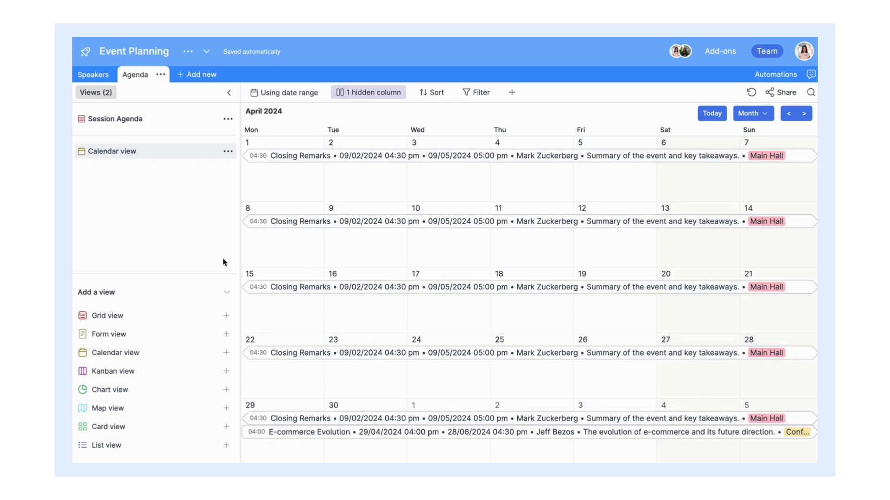
Step: Switch the calendar to Week view
{"action": "left_click", "coordinate": [755, 114]}
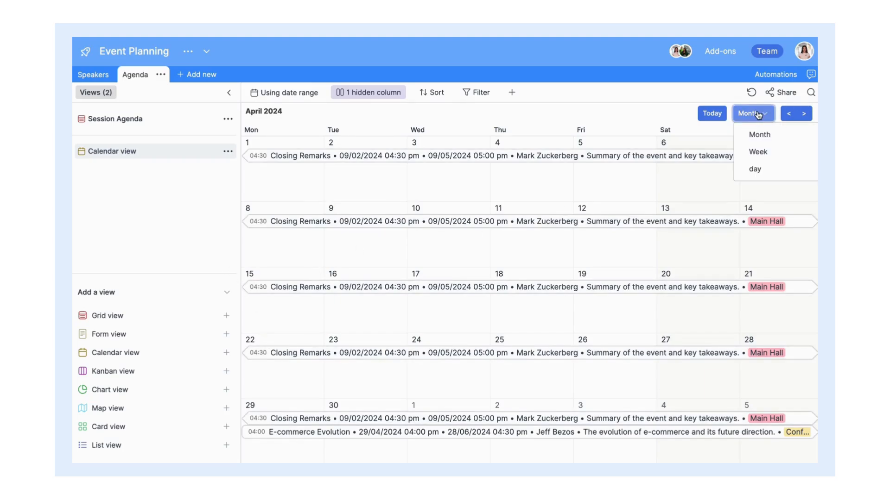
{"action": "left_click", "coordinate": [770, 152]}
{"action": "scroll", "coordinate": [641, 217], "scroll_direction": "down", "scroll_amount": 10}
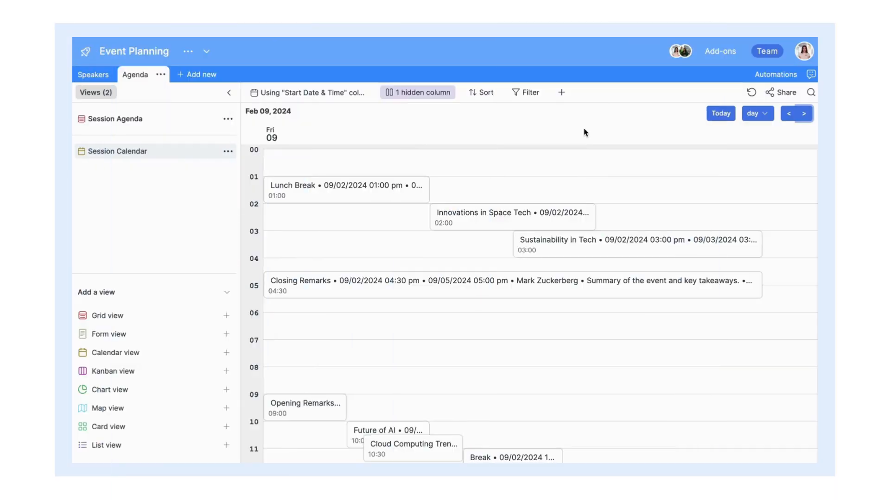
Step: Create a new empty table named To-Do List
{"action": "left_click", "coordinate": [208, 80]}
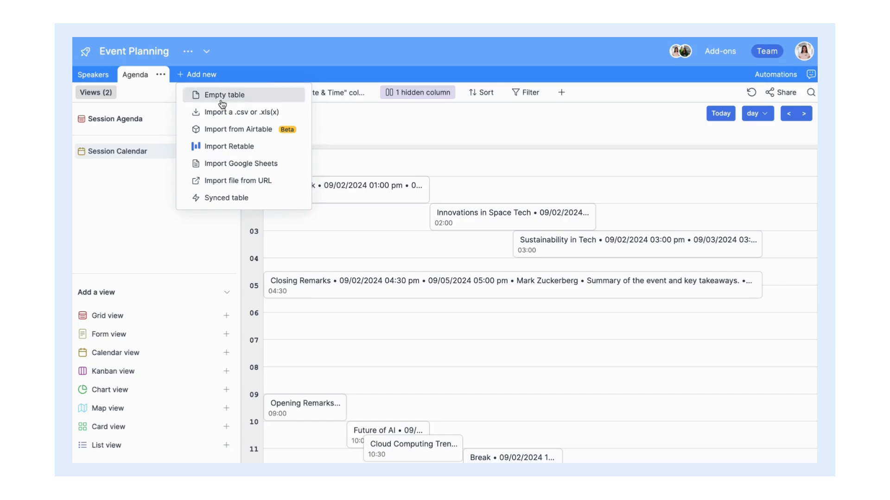
{"action": "left_click", "coordinate": [207, 93]}
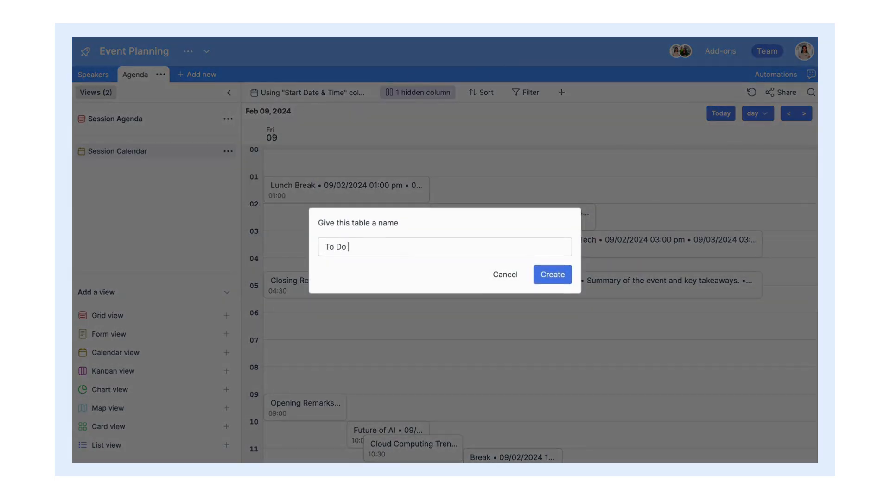
{"action": "left_click", "coordinate": [552, 274]}
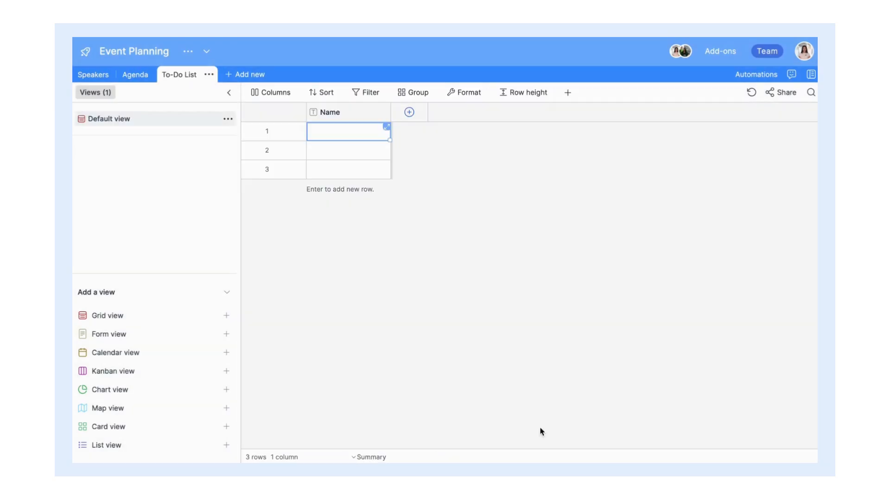
Step: Rename the Name column to Task Description, paste in the task list, and widen it
{"action": "double_click", "coordinate": [367, 116]}
{"action": "type", "text": "Task D"}
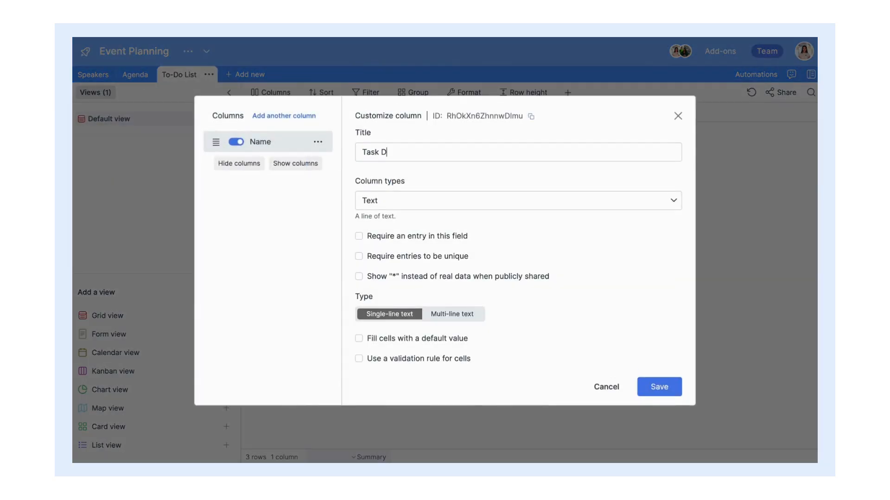
{"action": "type", "text": "escription"}
{"action": "key", "text": "Return"}
{"action": "left_click", "coordinate": [371, 135]}
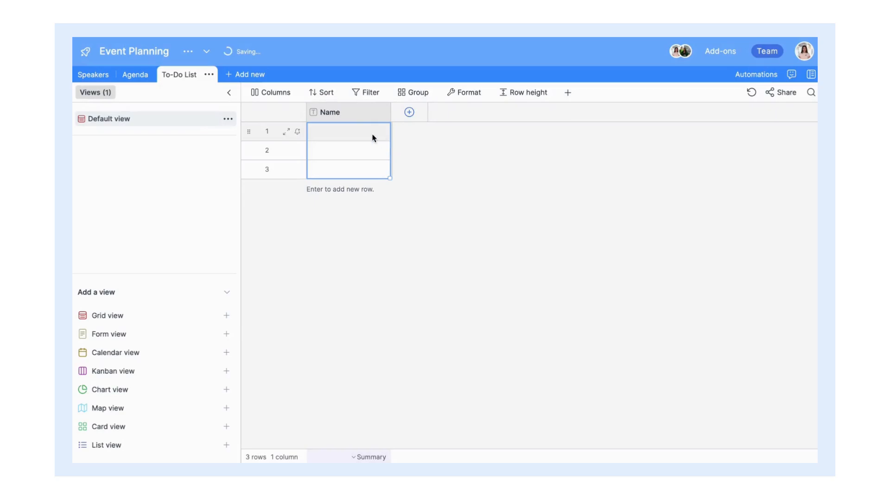
{"action": "key", "text": "ctrl+v"}
{"action": "left_click_drag", "start_coordinate": [391, 117], "coordinate": [502, 117]}
Step: Add an Assigned To collaborator column allowing multiple collaborators and notifying them
{"action": "left_click", "coordinate": [522, 113]}
{"action": "double_click", "coordinate": [527, 116]}
{"action": "double_click", "coordinate": [528, 159]}
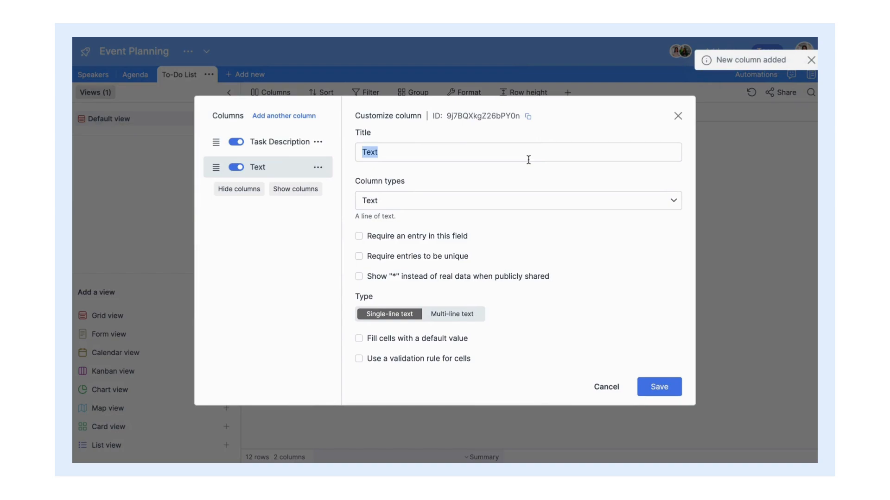
{"action": "type", "text": "Assigned To"}
{"action": "left_click", "coordinate": [520, 201]}
{"action": "left_click", "coordinate": [558, 279]}
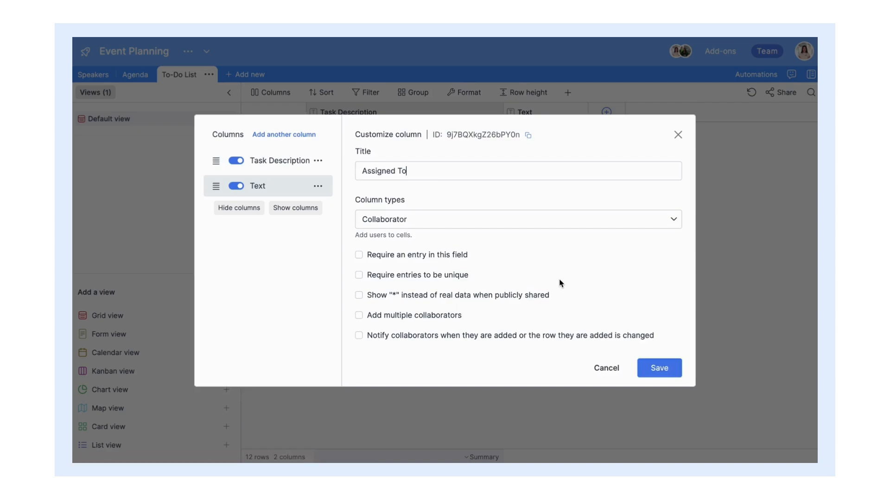
{"action": "left_click", "coordinate": [359, 317]}
{"action": "left_click", "coordinate": [358, 337]}
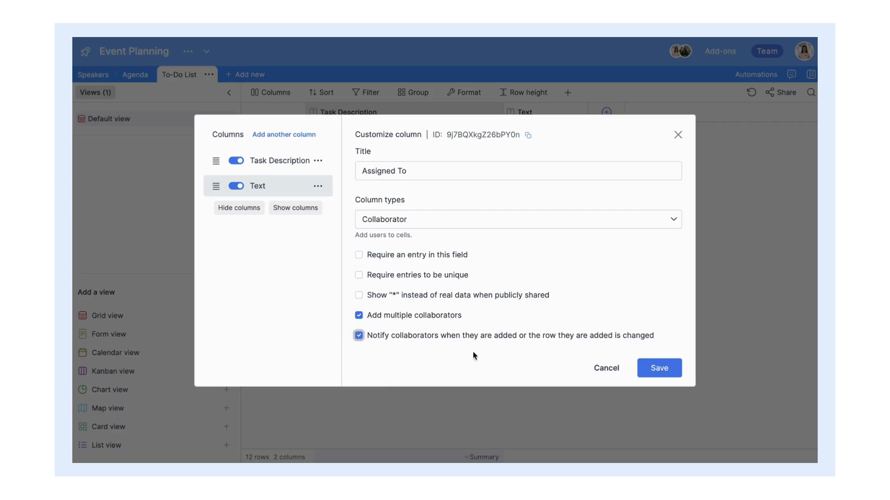
{"action": "left_click", "coordinate": [648, 378]}
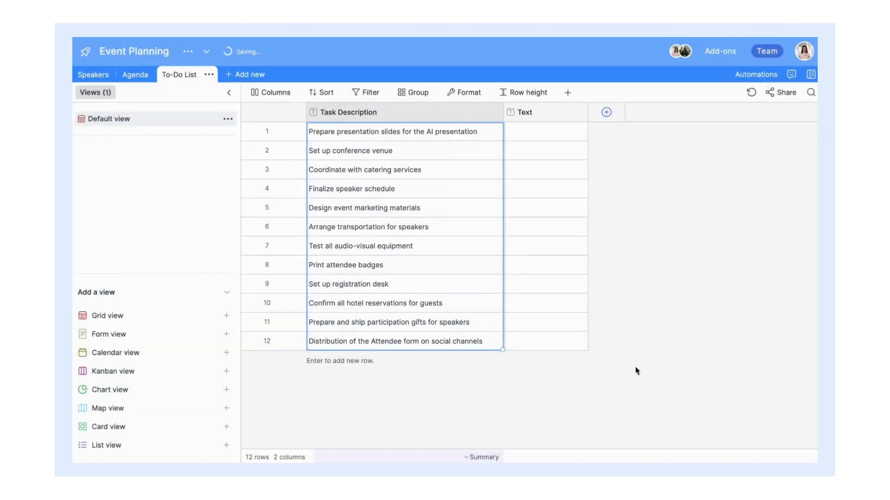
Step: Assign a team member to the first task and copy that assignee down to rows 2–12
{"action": "left_click", "coordinate": [544, 132]}
{"action": "left_click", "coordinate": [575, 134]}
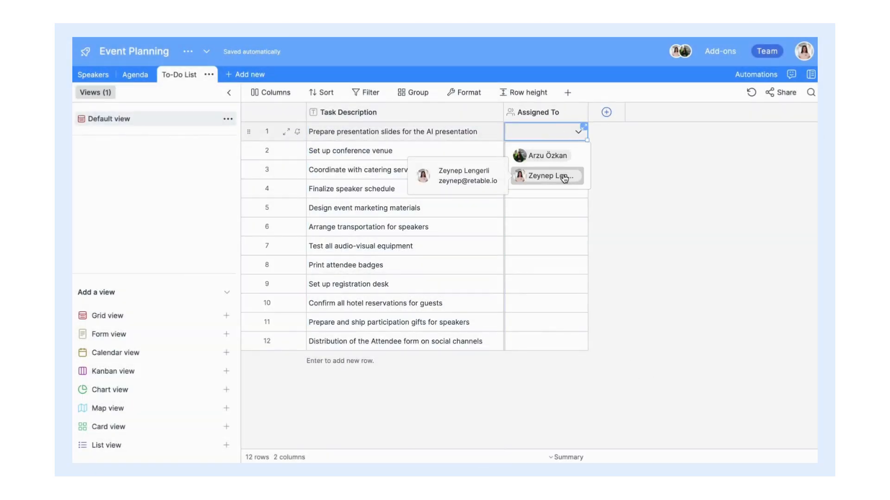
{"action": "left_click", "coordinate": [547, 175]}
{"action": "left_click_drag", "start_coordinate": [587, 139], "coordinate": [581, 344]}
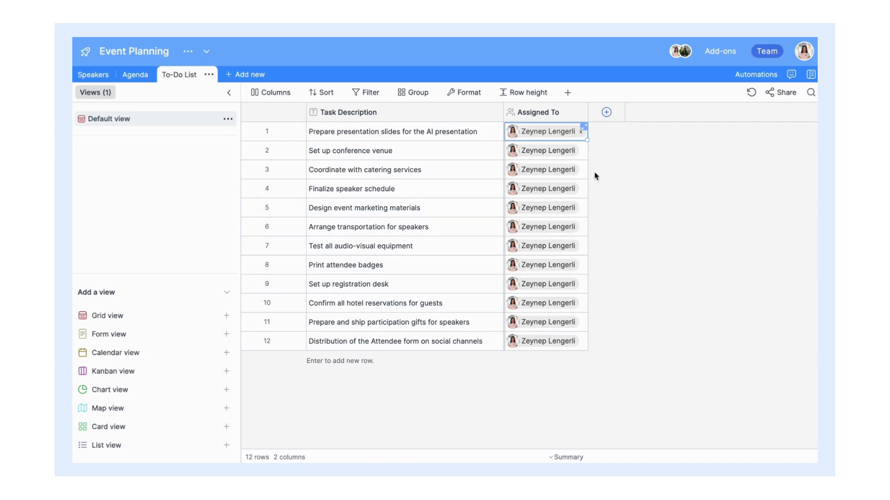
{"action": "left_click", "coordinate": [470, 153]}
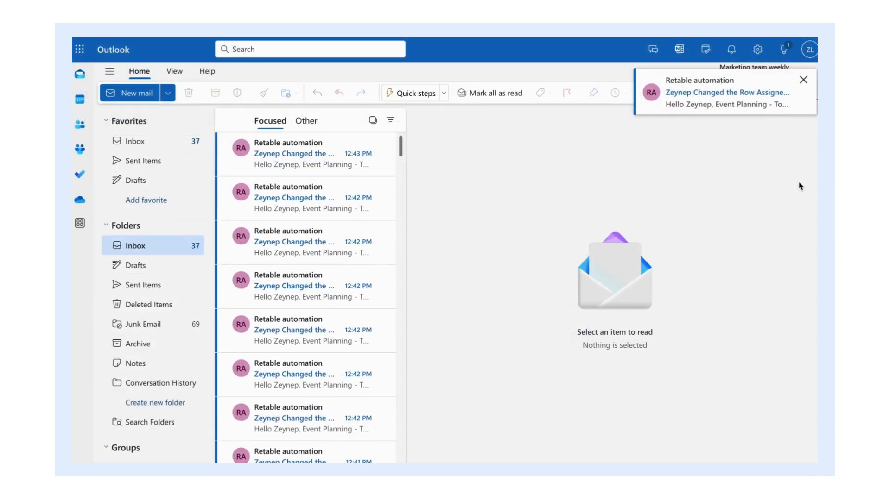
Step: Read the Retable notification e-mails in Outlook, then add a third column to the To-Do List
{"action": "left_click", "coordinate": [757, 98]}
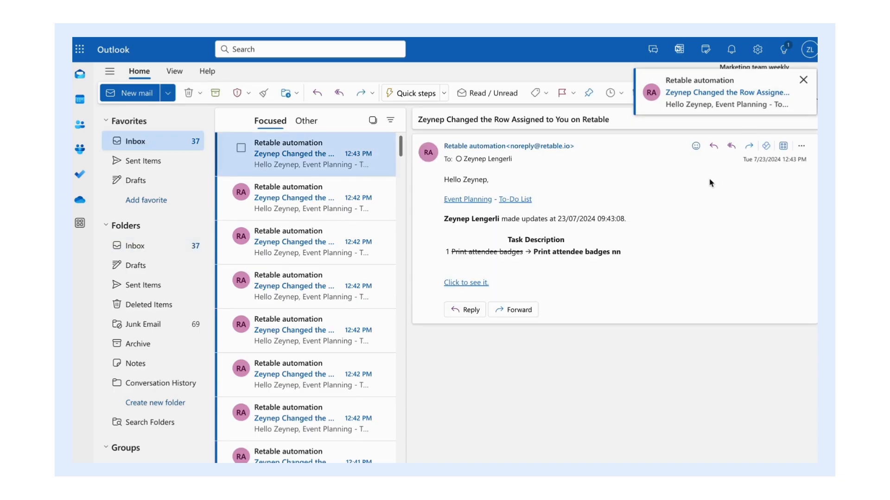
{"action": "left_click", "coordinate": [337, 207]}
{"action": "left_click", "coordinate": [319, 256]}
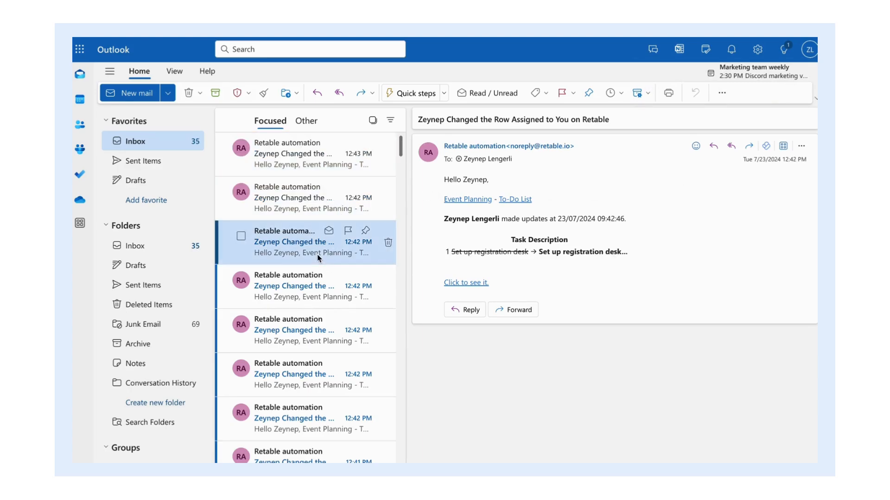
{"action": "left_click", "coordinate": [327, 294]}
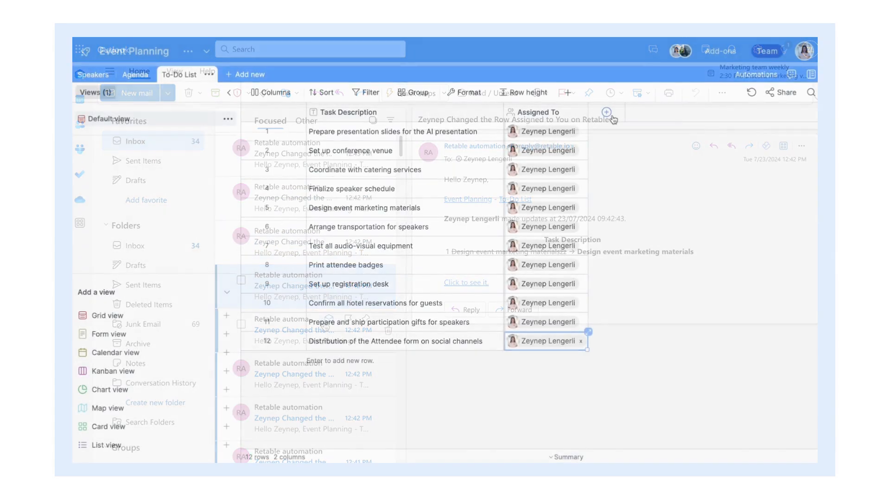
{"action": "left_click", "coordinate": [606, 113]}
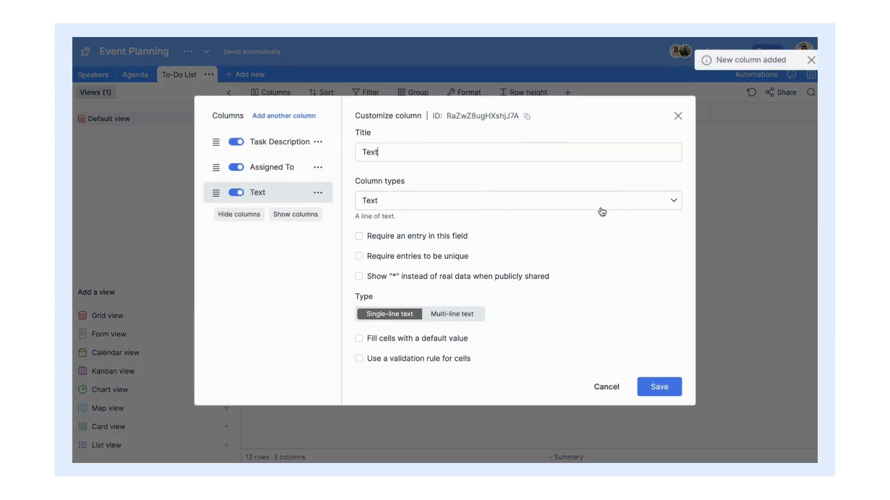
Step: Make the new column a Due Date calendar field in EU format without time
{"action": "left_click", "coordinate": [600, 207]}
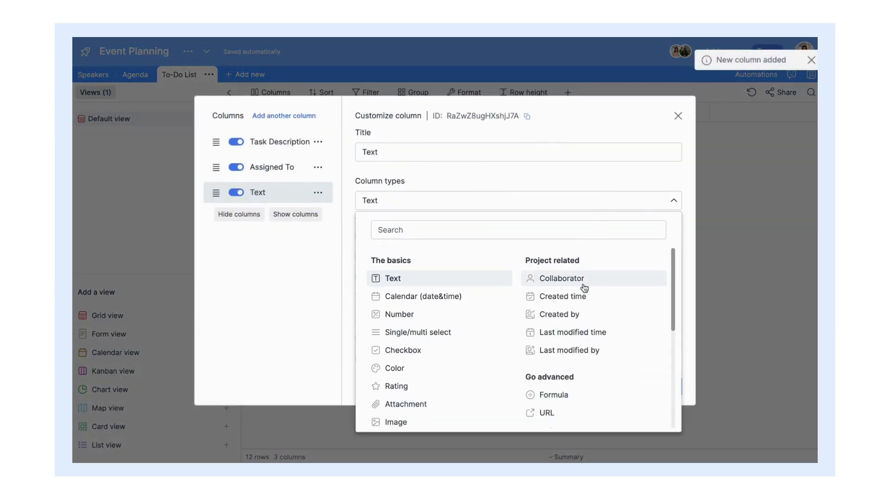
{"action": "left_click", "coordinate": [465, 298]}
{"action": "type", "text": "Du"}
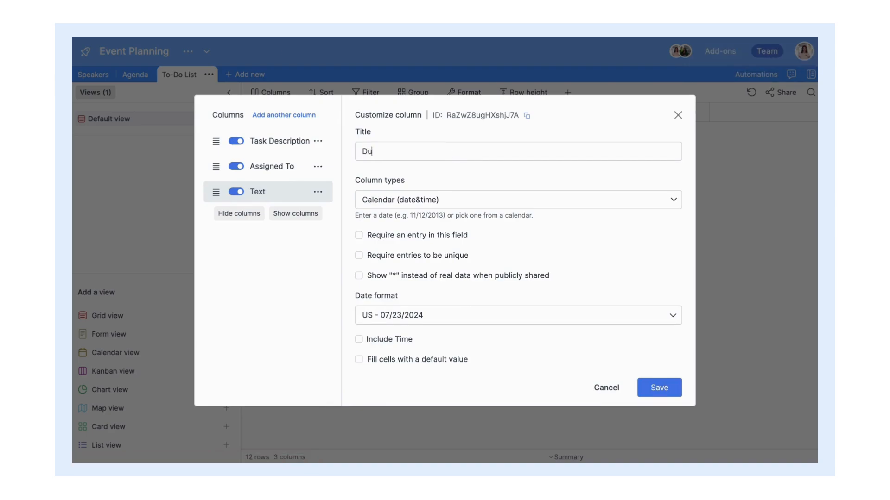
{"action": "type", "text": "e Date"}
{"action": "left_click", "coordinate": [446, 316]}
{"action": "left_click", "coordinate": [443, 344]}
{"action": "left_click", "coordinate": [360, 343]}
{"action": "left_click", "coordinate": [362, 320]}
{"action": "left_click", "coordinate": [666, 386]}
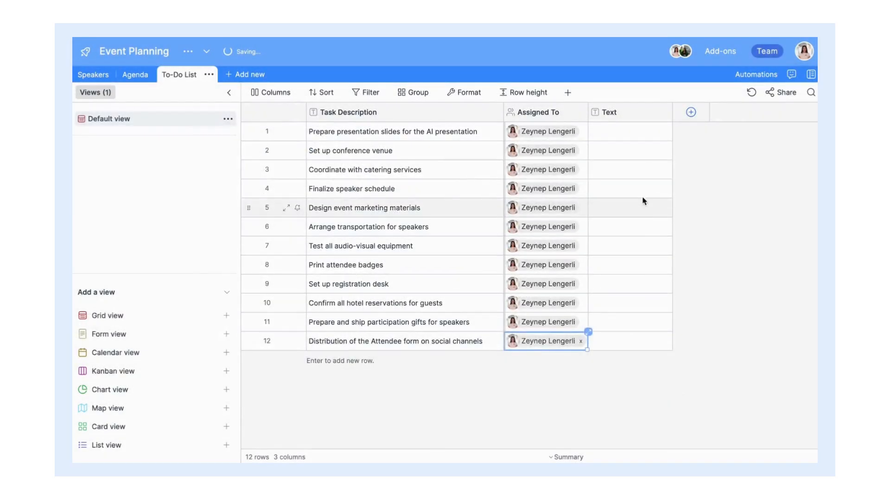
Step: Set row 1's due date to 11/01/2024 and fill consecutive dates down to row 12
{"action": "left_click", "coordinate": [631, 137]}
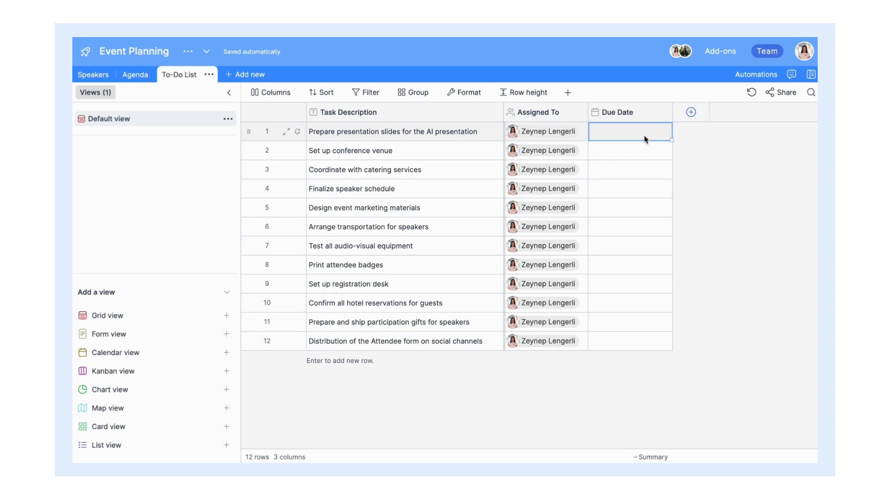
{"action": "left_click", "coordinate": [660, 134]}
{"action": "left_click", "coordinate": [650, 152]}
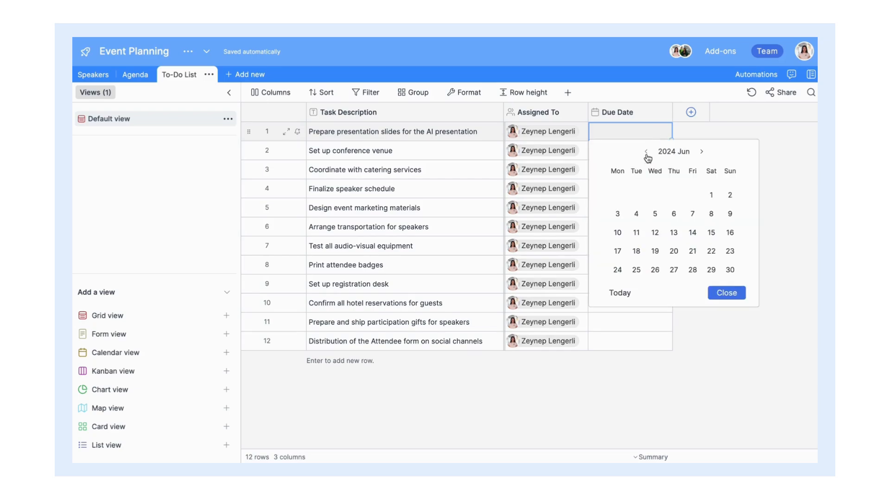
{"action": "left_click", "coordinate": [649, 152]}
{"action": "left_click", "coordinate": [650, 152]}
{"action": "left_click", "coordinate": [649, 152]}
{"action": "left_click", "coordinate": [647, 152]}
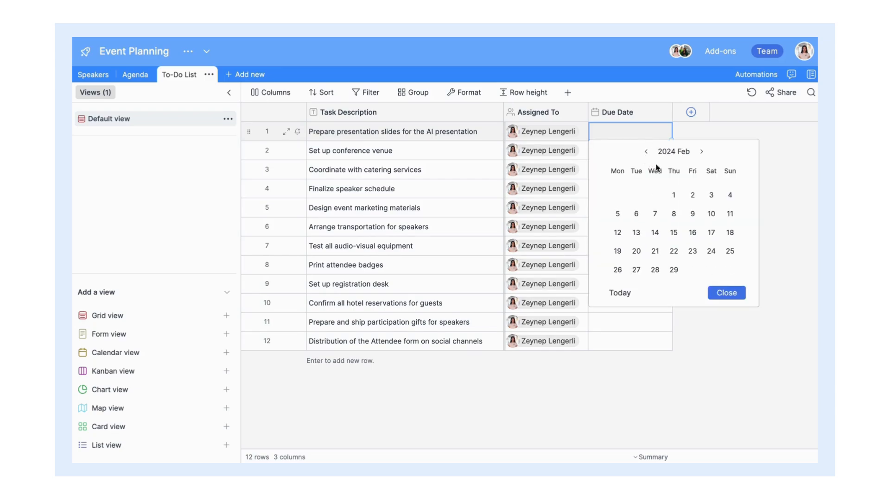
{"action": "left_click", "coordinate": [647, 152]}
{"action": "left_click", "coordinate": [674, 214]}
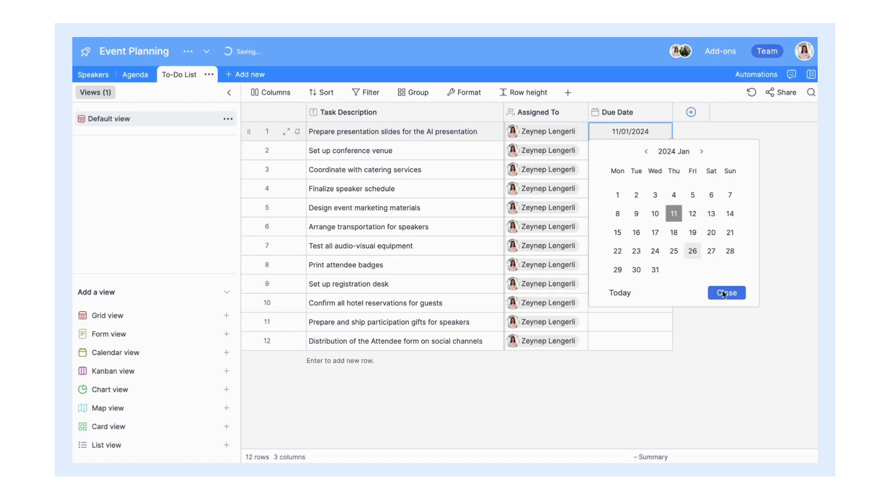
{"action": "left_click", "coordinate": [719, 291]}
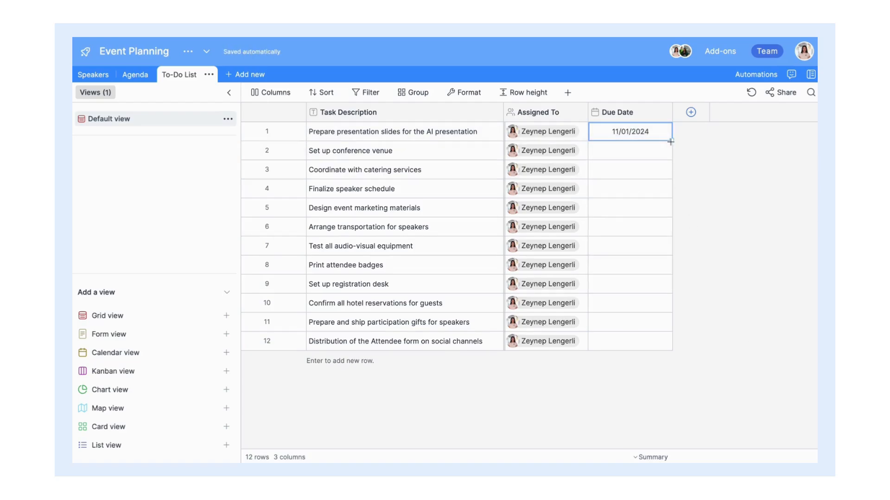
{"action": "left_click_drag", "start_coordinate": [671, 140], "coordinate": [671, 155]}
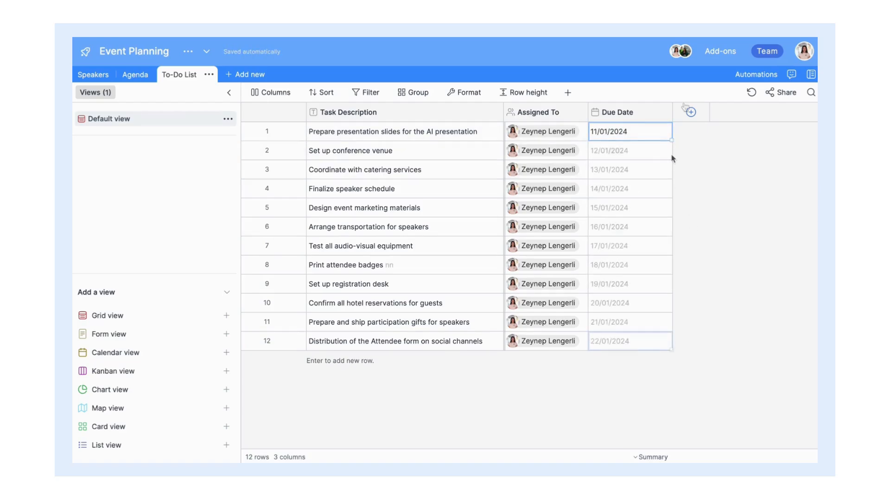
{"action": "left_click", "coordinate": [690, 112]}
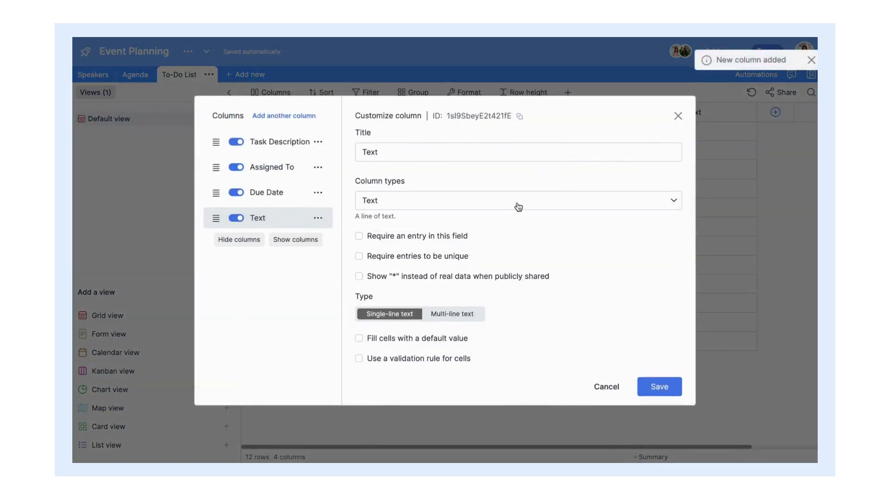
Step: Make the column a Priority single/multi select with options Low, Medium and High
{"action": "left_click", "coordinate": [516, 203]}
{"action": "left_click", "coordinate": [418, 332]}
{"action": "triple_click", "coordinate": [417, 107]}
{"action": "type", "text": "Priority"}
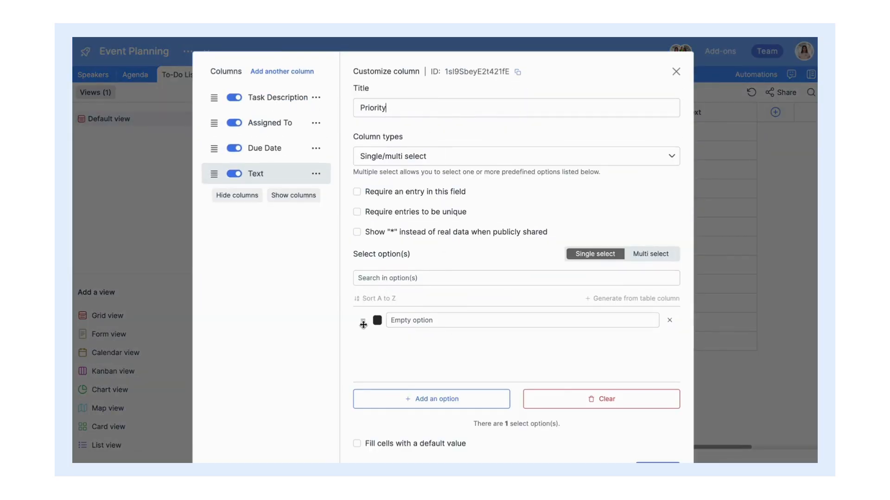
{"action": "left_click", "coordinate": [377, 320]}
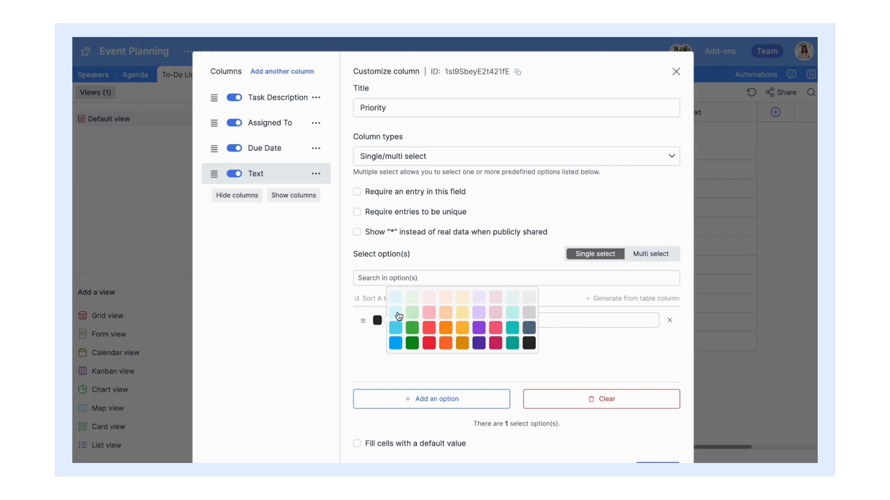
{"action": "left_click", "coordinate": [512, 313]}
{"action": "type", "text": "Low"}
{"action": "key", "text": "Return"}
{"action": "type", "text": "Medium"}
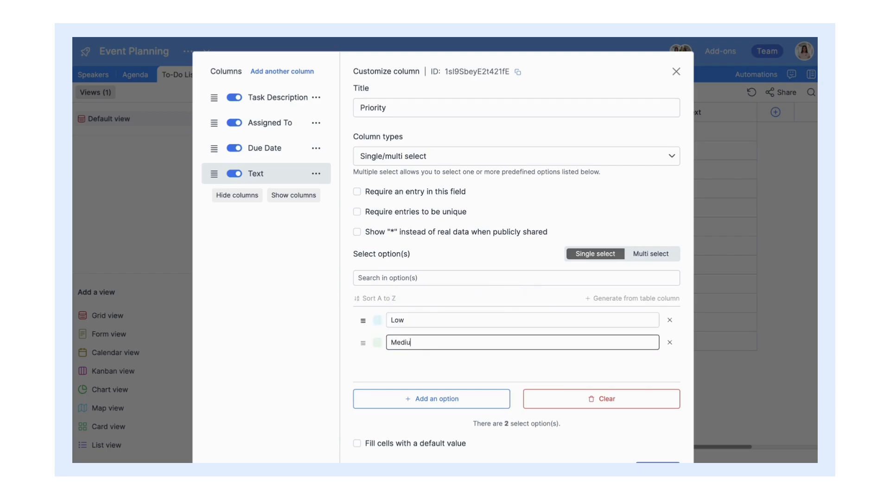
{"action": "key", "text": "Return"}
{"action": "type", "text": "High"}
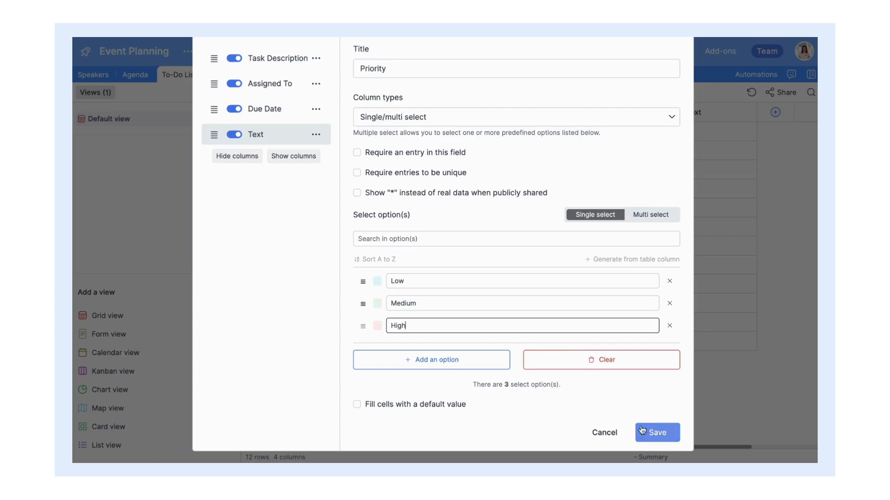
{"action": "left_click", "coordinate": [642, 428]}
Step: Set priorities Low, Medium, High, Low for rows 1–4 and fill Low down to row 12
{"action": "left_click", "coordinate": [711, 133]}
{"action": "left_click", "coordinate": [711, 133]}
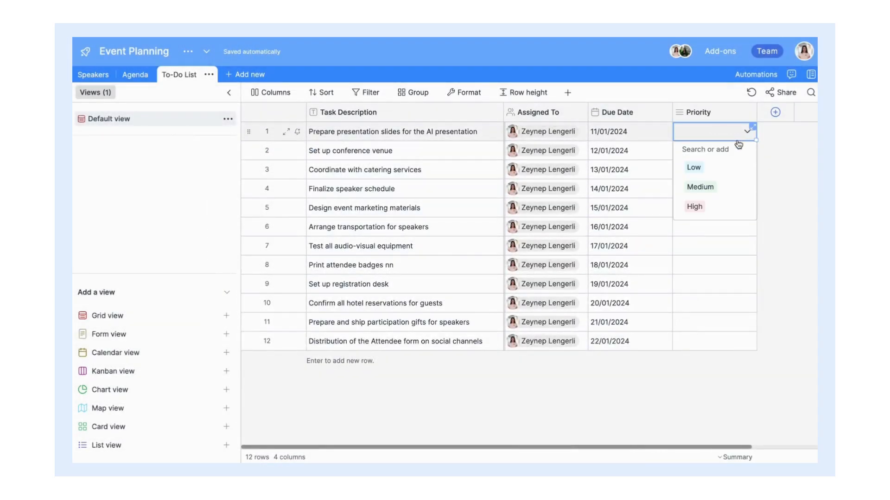
{"action": "left_click", "coordinate": [693, 222]}
{"action": "left_click", "coordinate": [712, 156]}
{"action": "left_click", "coordinate": [712, 156]}
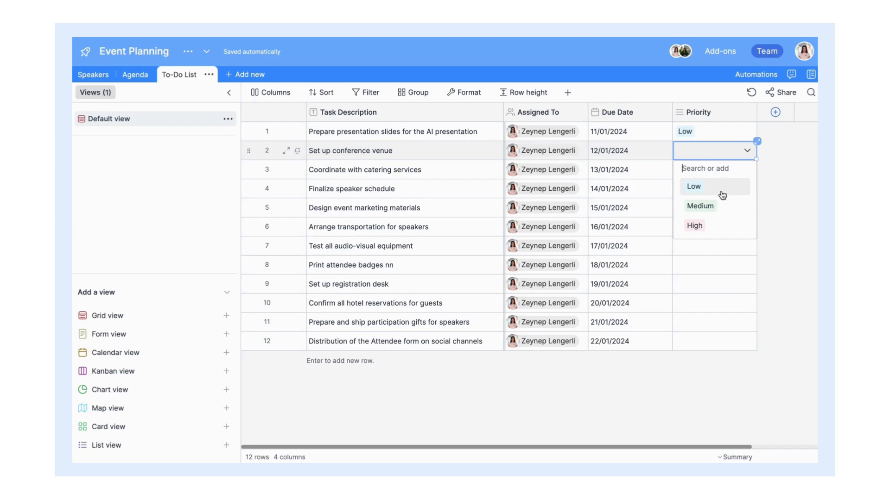
{"action": "left_click", "coordinate": [697, 205]}
{"action": "left_click", "coordinate": [723, 175]}
{"action": "left_click", "coordinate": [723, 175]}
{"action": "left_click", "coordinate": [695, 245]}
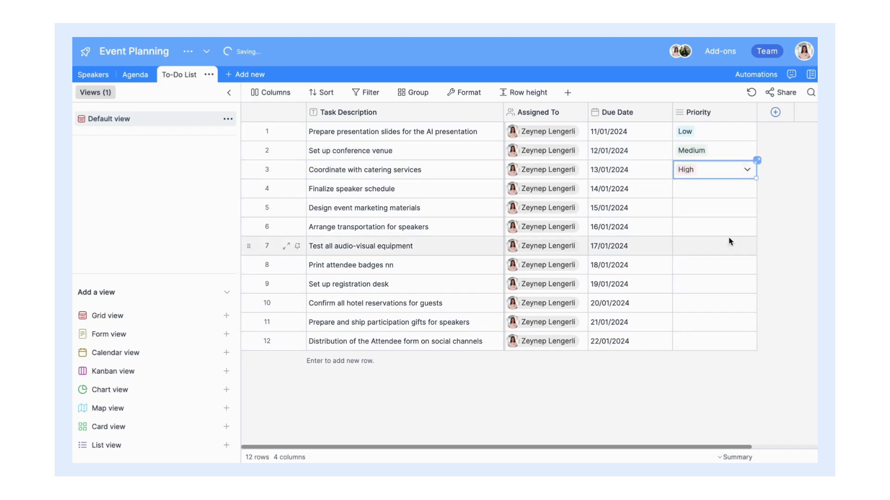
{"action": "left_click", "coordinate": [723, 190]}
{"action": "left_click", "coordinate": [724, 192]}
{"action": "left_click", "coordinate": [694, 224]}
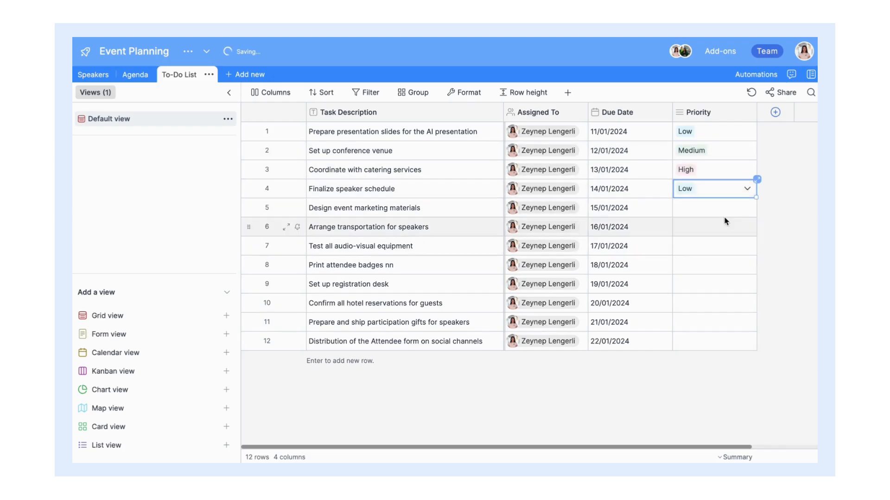
{"action": "left_click_drag", "start_coordinate": [756, 198], "coordinate": [751, 341]}
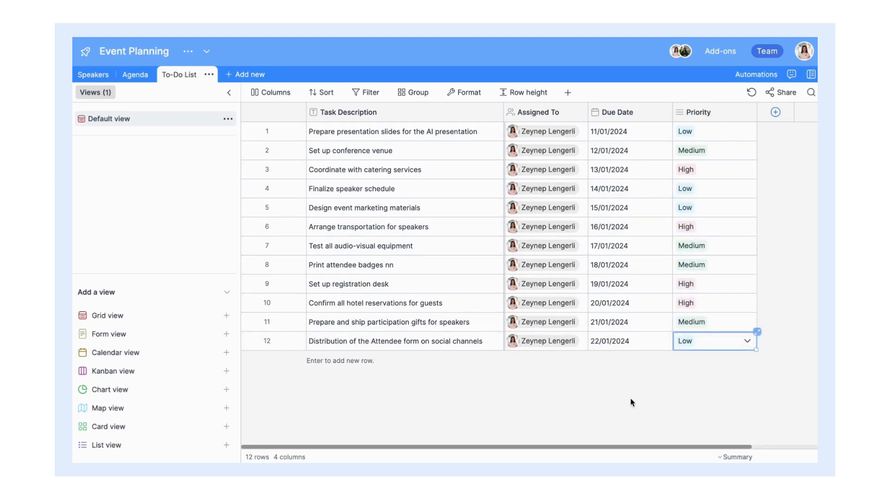
{"action": "scroll", "coordinate": [628, 347], "scroll_direction": "right", "scroll_amount": 3}
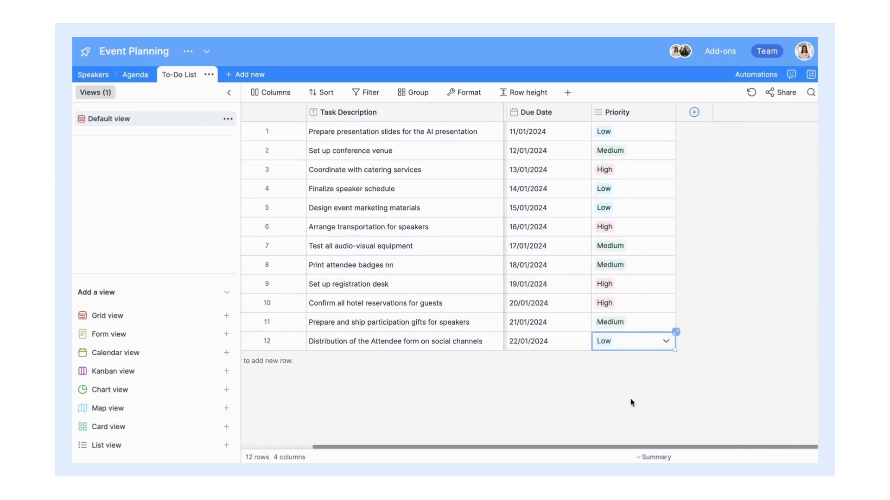
{"action": "left_click", "coordinate": [690, 115]}
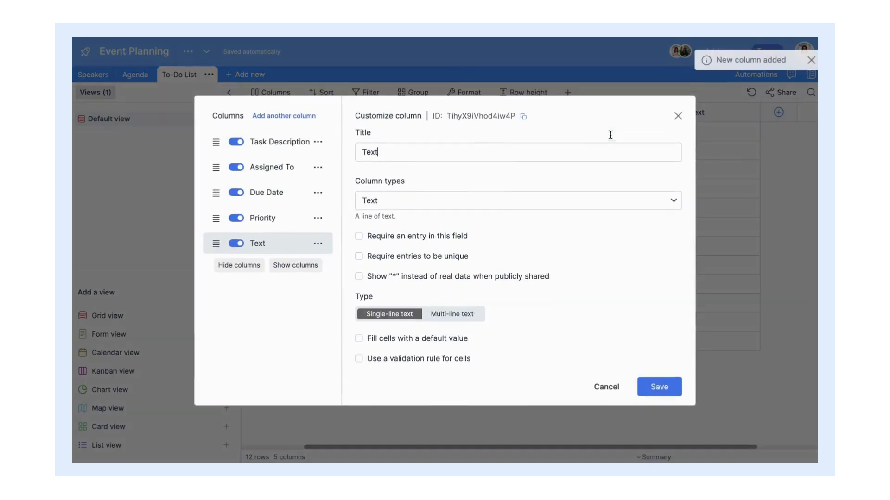
Step: Create a Status single/multi select column with options To Do, In Progress and Done
{"action": "triple_click", "coordinate": [527, 156]}
{"action": "type", "text": "Status"}
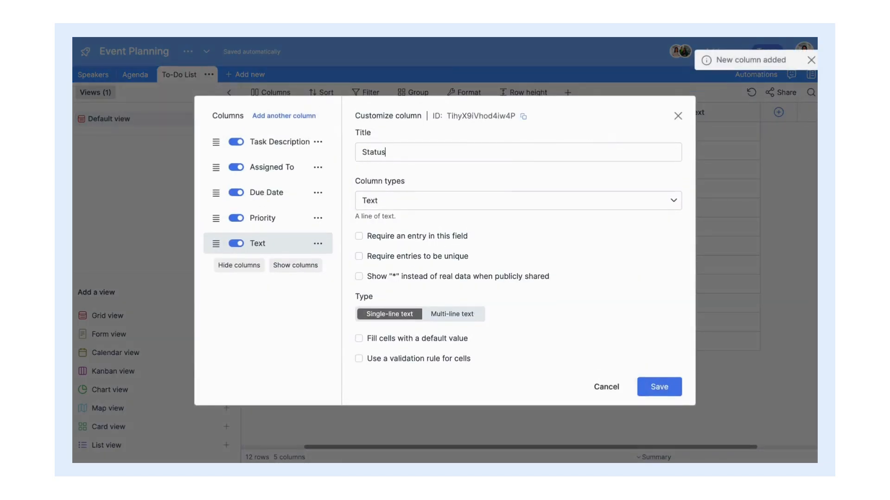
{"action": "left_click", "coordinate": [471, 207]}
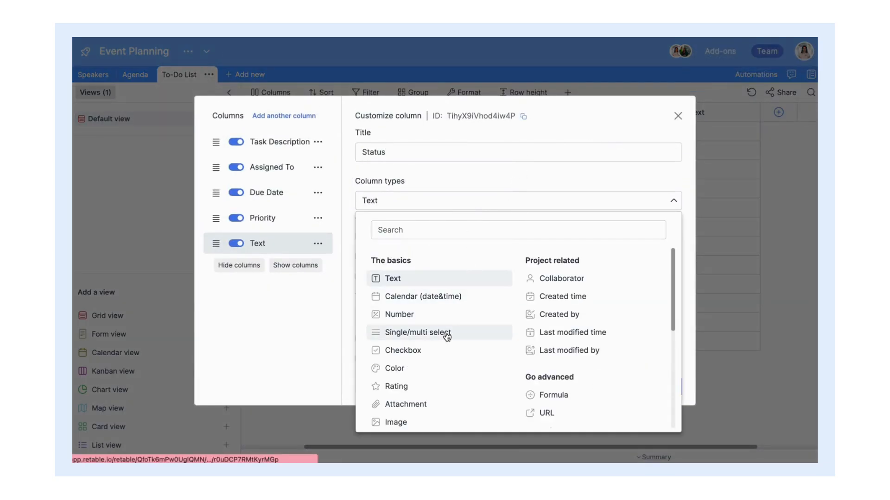
{"action": "left_click", "coordinate": [452, 337]}
{"action": "type", "text": "To Do"}
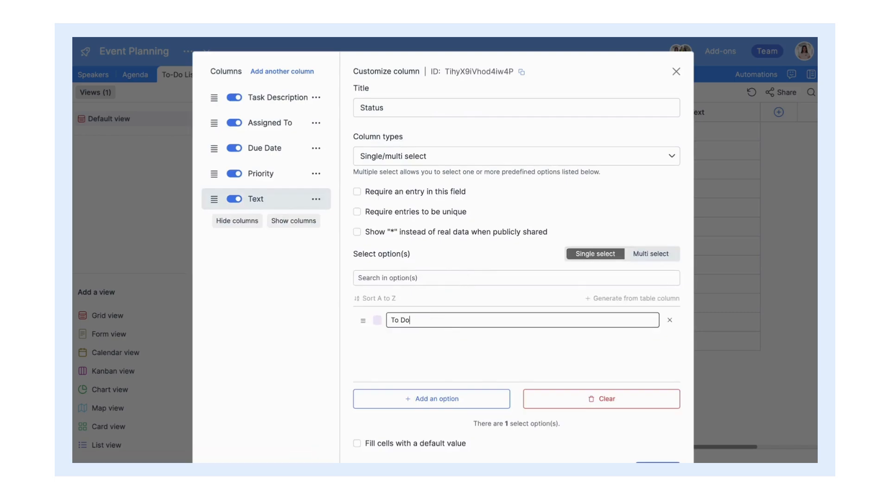
{"action": "key", "text": "Return"}
{"action": "type", "text": "In Progre"}
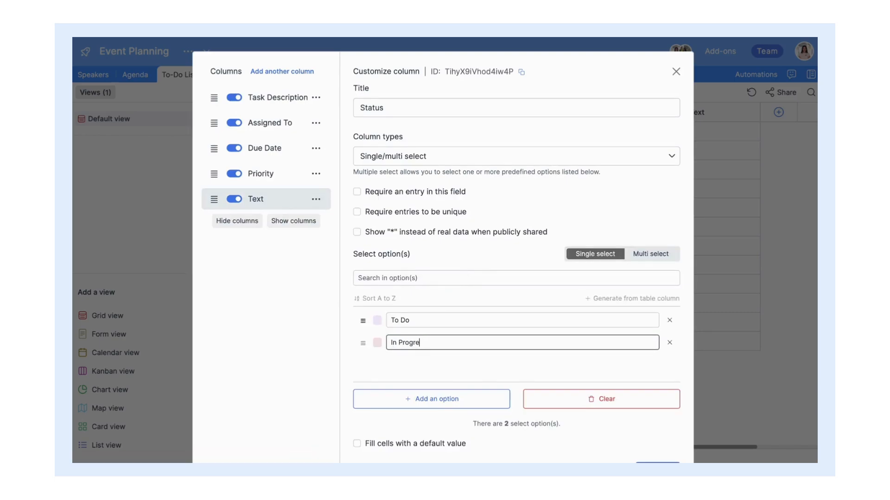
{"action": "type", "text": "ss"}
{"action": "key", "text": "Return"}
{"action": "type", "text": "Dom"}
{"action": "type", "text": "ne"}
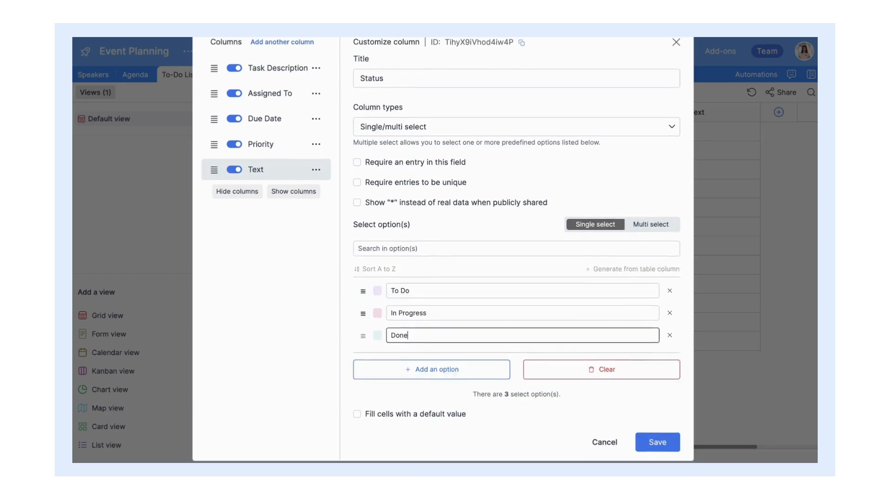
{"action": "scroll", "coordinate": [582, 439], "scroll_direction": "down", "scroll_amount": 2}
{"action": "left_click", "coordinate": [649, 433]}
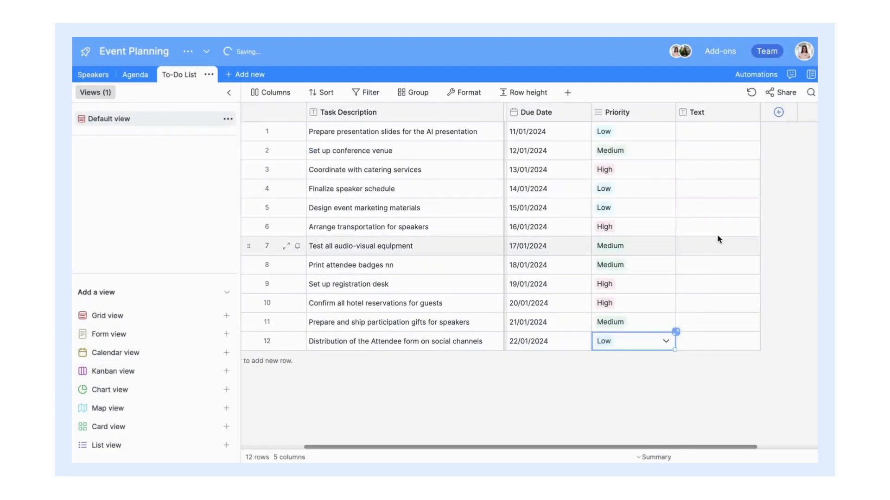
Step: Set task statuses: rows 1–2 To Do, row 3 Done, row 4 In Progress
{"action": "left_click", "coordinate": [720, 133]}
{"action": "left_click", "coordinate": [750, 131]}
{"action": "left_click", "coordinate": [724, 175]}
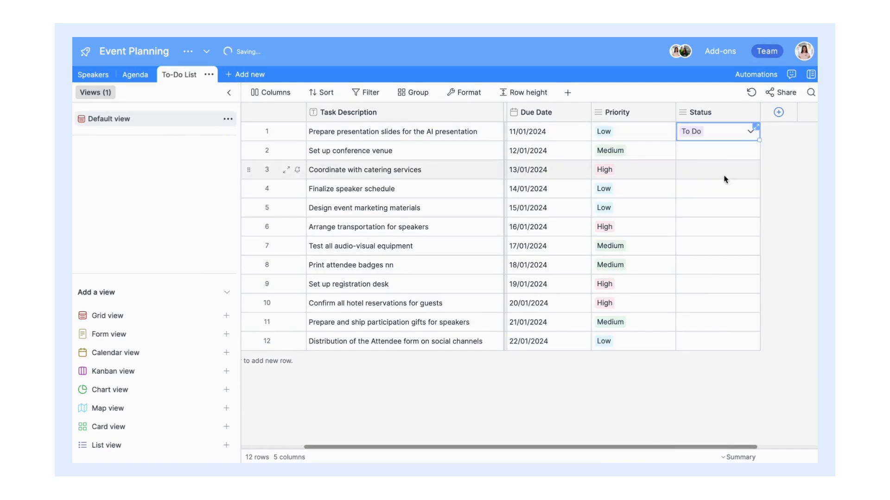
{"action": "left_click", "coordinate": [713, 150]}
{"action": "left_click", "coordinate": [750, 150]}
{"action": "left_click", "coordinate": [719, 185]}
{"action": "double_click", "coordinate": [717, 172]}
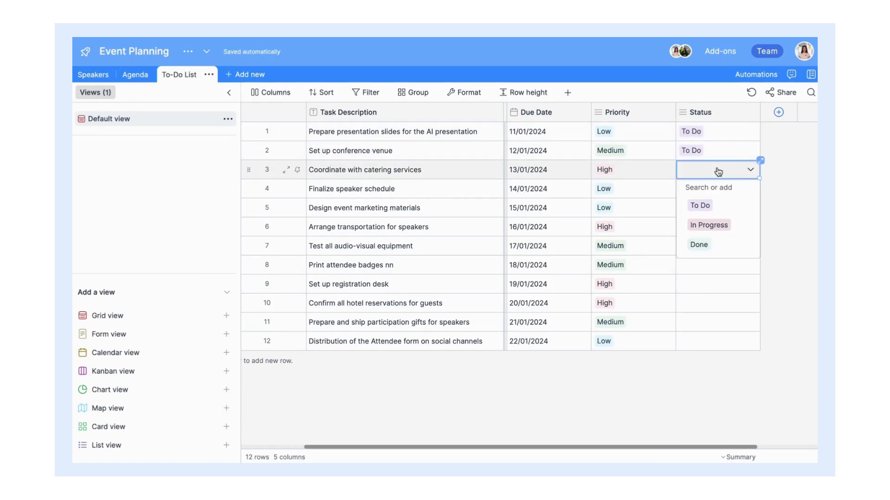
{"action": "left_click", "coordinate": [722, 246]}
{"action": "left_click", "coordinate": [721, 190]}
{"action": "left_click", "coordinate": [721, 190]}
{"action": "left_click", "coordinate": [726, 244]}
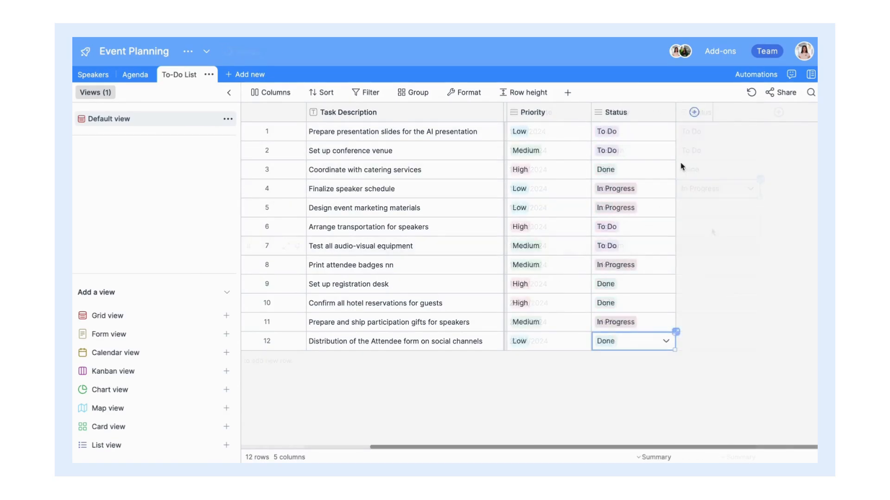
{"action": "left_click", "coordinate": [695, 112]}
Step: Add a Notes/Comments column after Status and paste the prepared notes into it
{"action": "type", "text": "Notes"}
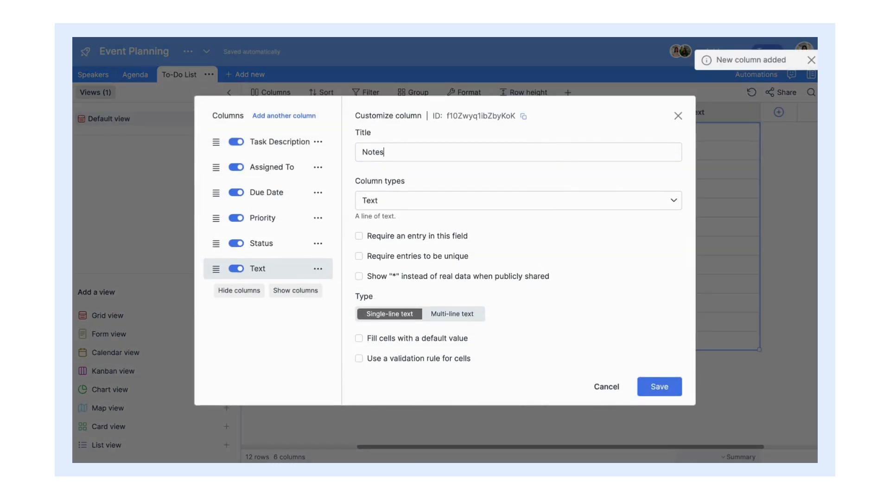
{"action": "type", "text": "/Comments"}
{"action": "left_click", "coordinate": [512, 206]}
{"action": "scroll", "coordinate": [514, 362], "scroll_direction": "down", "scroll_amount": 5}
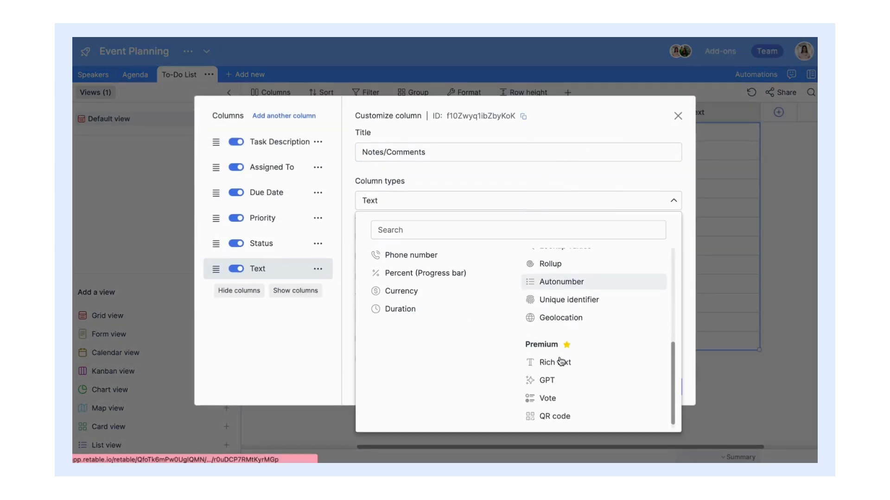
{"action": "left_click", "coordinate": [513, 360]}
{"action": "left_click", "coordinate": [659, 348]}
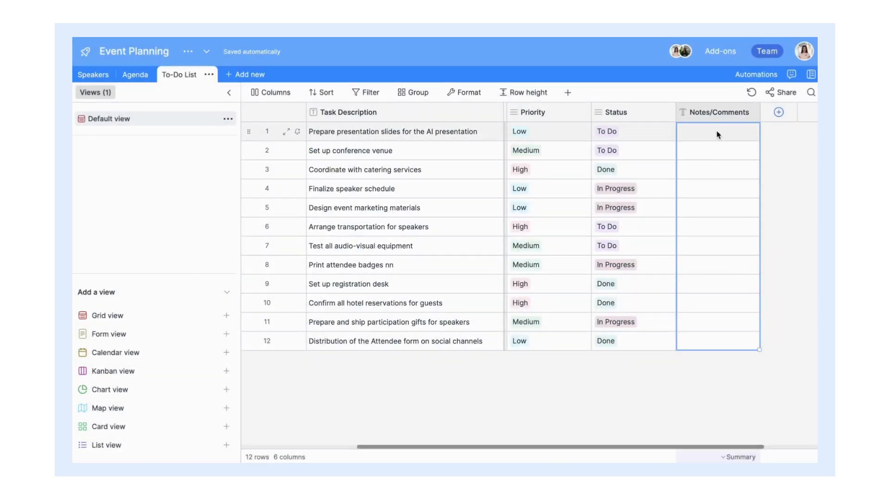
{"action": "left_click", "coordinate": [714, 132]}
{"action": "key", "text": "ctrl+v"}
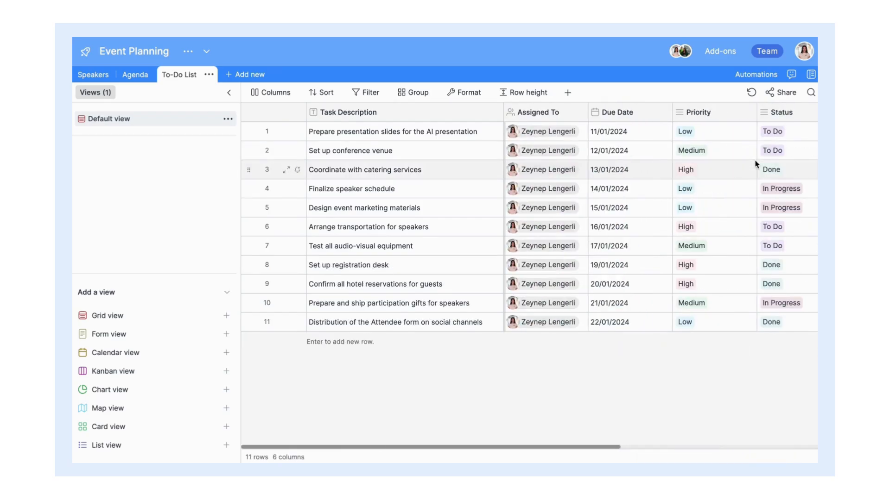
Step: Add row 12 with the task Print attendee badges, assigned to a teammate
{"action": "key", "text": "Return"}
{"action": "type", "text": "Print a"}
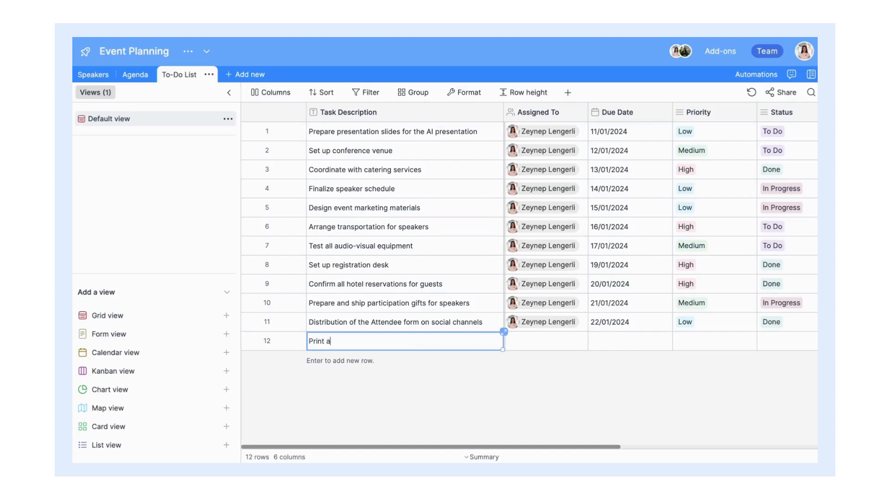
{"action": "type", "text": "ges"}
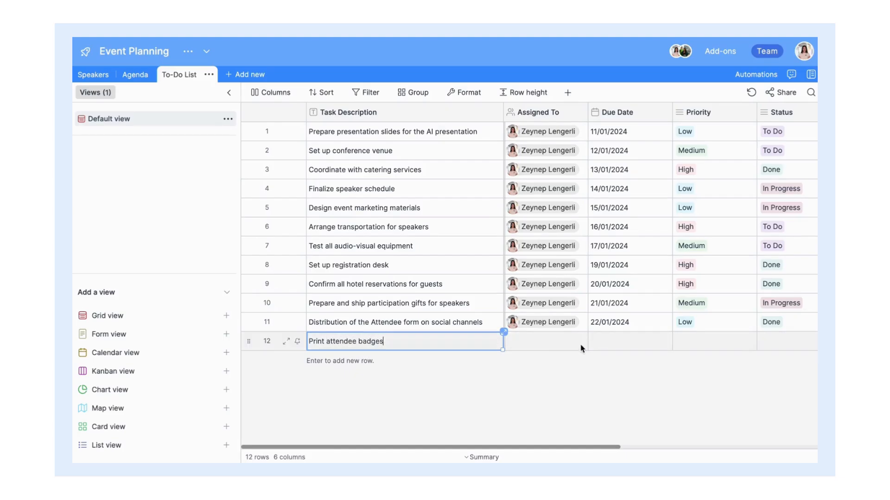
{"action": "double_click", "coordinate": [577, 348]}
{"action": "left_click", "coordinate": [576, 365]}
Step: Set the new task's due date to 28 January 2024
{"action": "left_click", "coordinate": [616, 344]}
{"action": "left_click", "coordinate": [615, 342]}
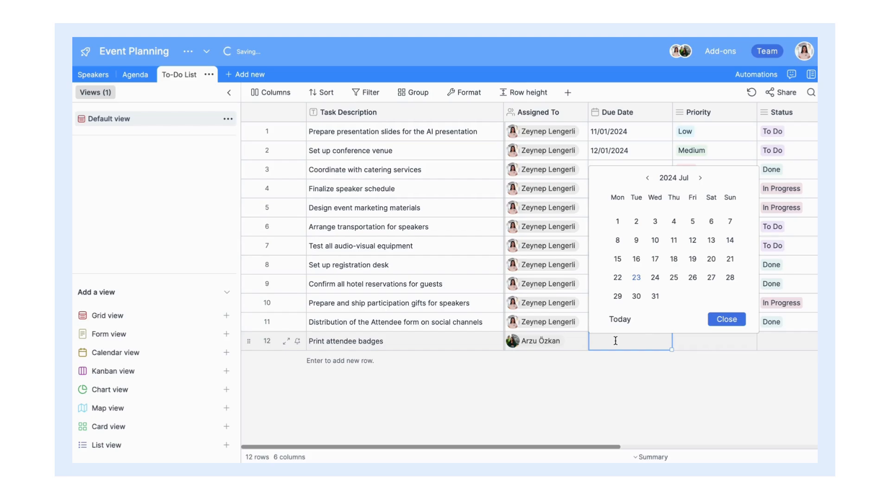
{"action": "left_click", "coordinate": [647, 178]}
{"action": "left_click", "coordinate": [647, 178]}
{"action": "left_click", "coordinate": [648, 178]}
{"action": "left_click", "coordinate": [647, 178]}
{"action": "left_click", "coordinate": [647, 178]}
{"action": "left_click", "coordinate": [648, 178]}
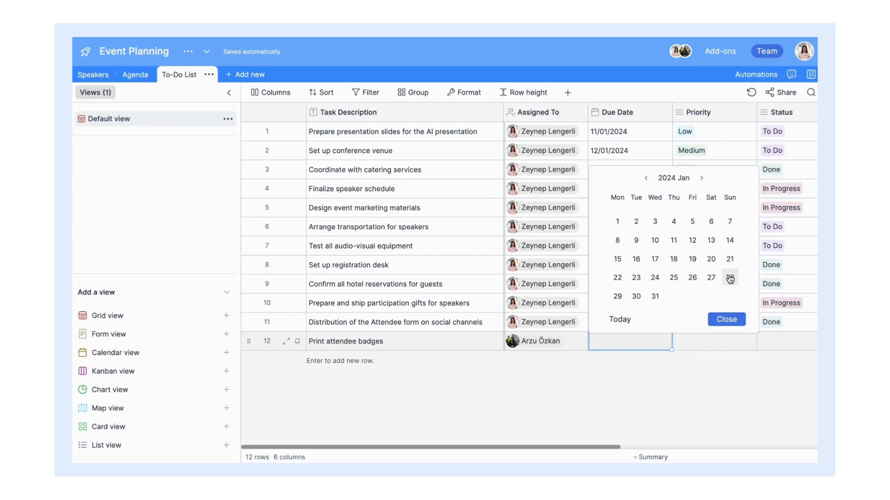
{"action": "left_click", "coordinate": [730, 277]}
Step: Give the task High priority and To Do status
{"action": "double_click", "coordinate": [689, 345]}
{"action": "left_click", "coordinate": [693, 417]}
{"action": "scroll", "coordinate": [635, 394], "scroll_direction": "right", "scroll_amount": 3}
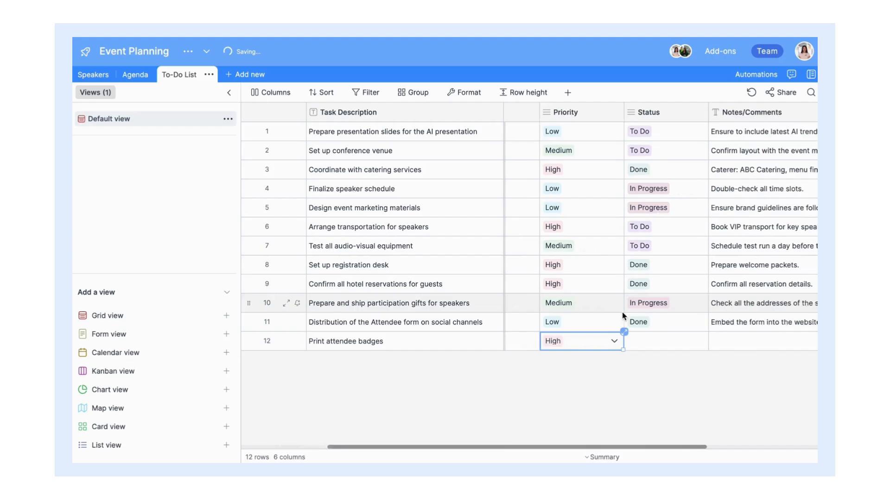
{"action": "double_click", "coordinate": [640, 340]}
{"action": "left_click", "coordinate": [647, 377]}
Step: Paste the verification note into Notes/Comments and start a reminder sent to a collaborator column
{"action": "scroll", "coordinate": [598, 341], "scroll_direction": "right", "scroll_amount": 3}
{"action": "left_click", "coordinate": [618, 342]}
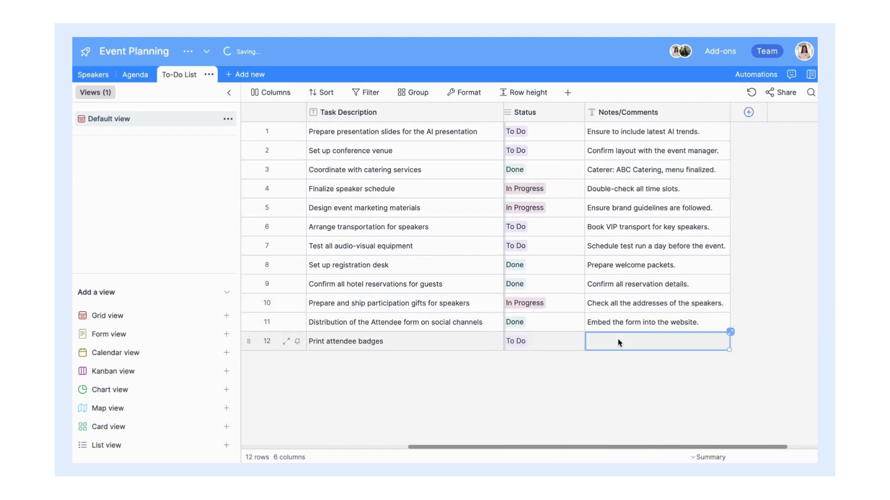
{"action": "type", "text": "Verify all names and titles."}
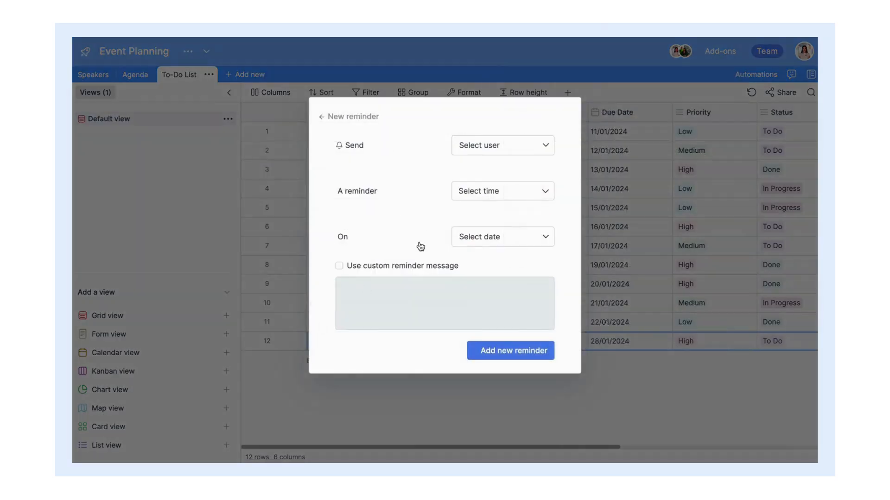
{"action": "left_click", "coordinate": [503, 135]}
{"action": "left_click", "coordinate": [512, 196]}
Step: Add a reminder to Assigned To, 7 days before the Due Date, with a custom message
{"action": "left_click", "coordinate": [491, 216]}
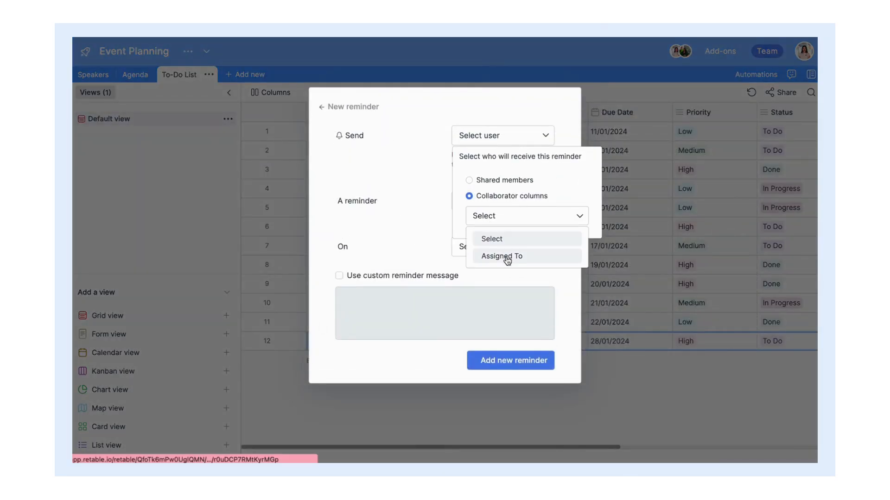
{"action": "left_click", "coordinate": [513, 256]}
{"action": "left_click", "coordinate": [472, 191]}
{"action": "left_click", "coordinate": [475, 349]}
{"action": "left_click", "coordinate": [470, 246]}
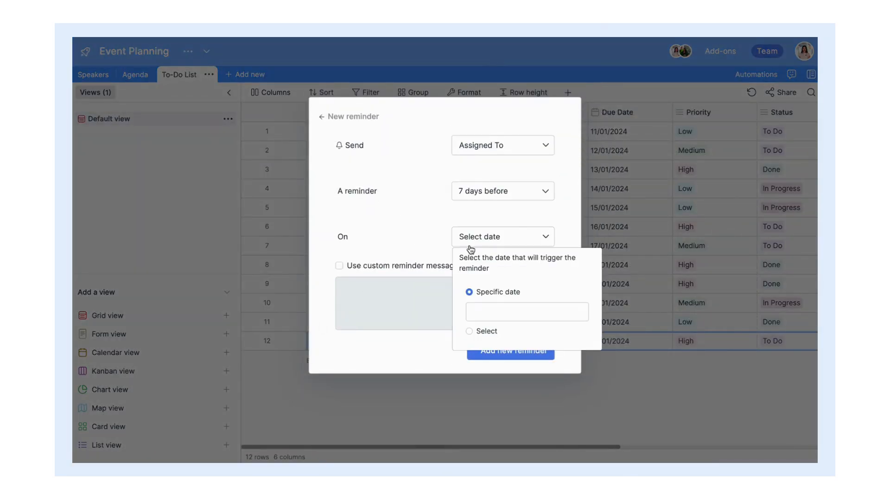
{"action": "left_click", "coordinate": [469, 332]}
{"action": "left_click", "coordinate": [486, 327]}
{"action": "left_click", "coordinate": [486, 368]}
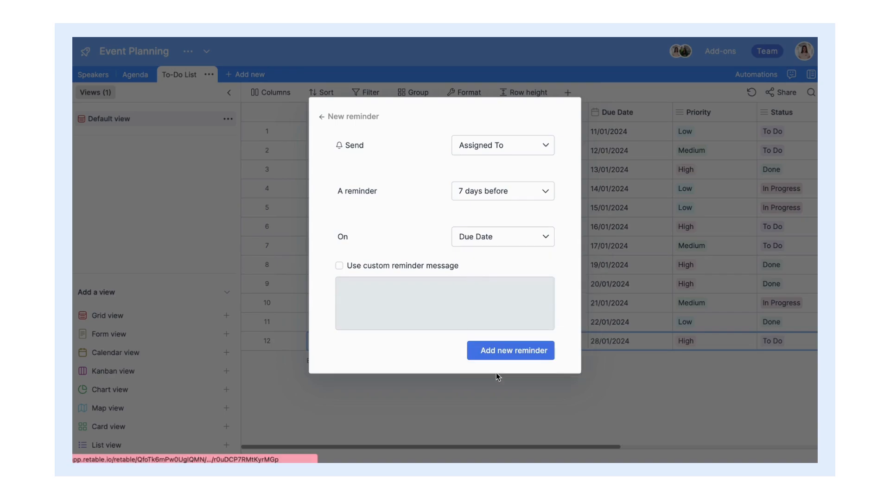
{"action": "left_click", "coordinate": [339, 265]}
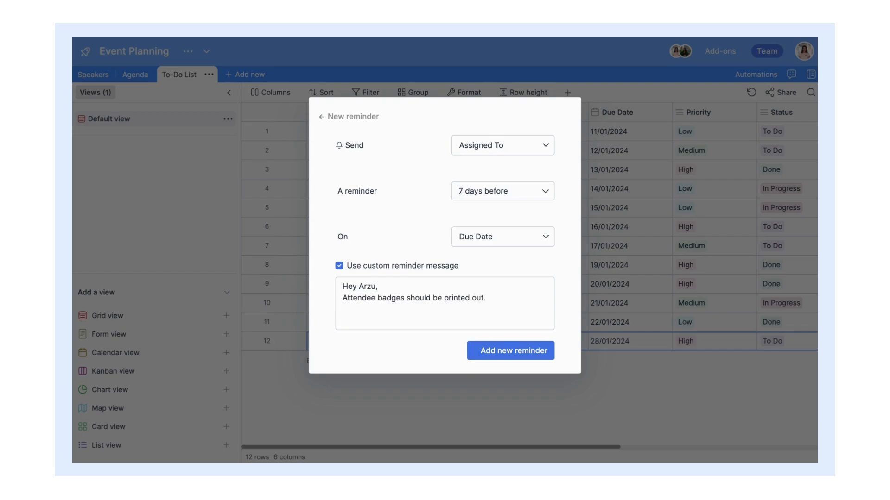
{"action": "left_click", "coordinate": [493, 354]}
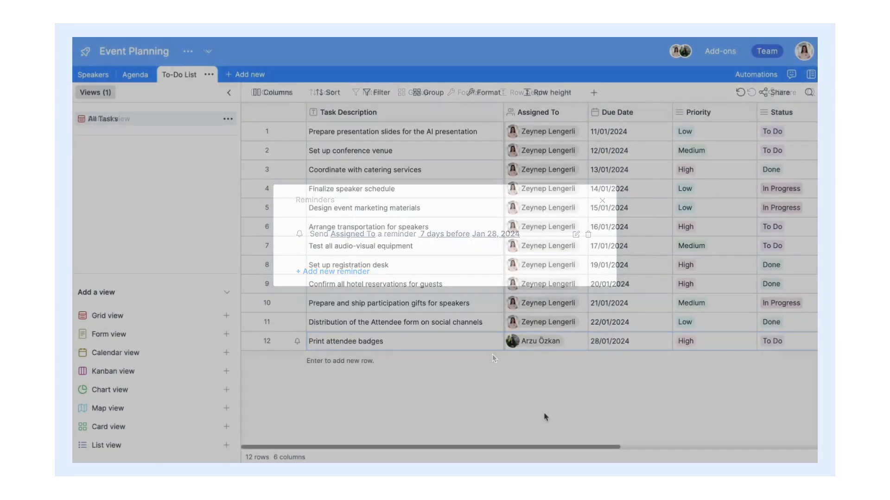
{"action": "scroll", "coordinate": [545, 417], "scroll_direction": "right", "scroll_amount": 10}
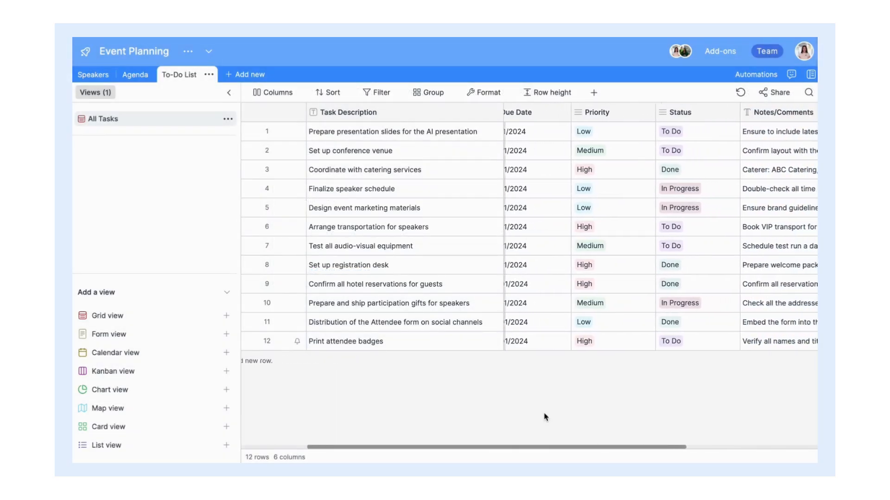
{"action": "scroll", "coordinate": [545, 417], "scroll_direction": "left", "scroll_amount": 8}
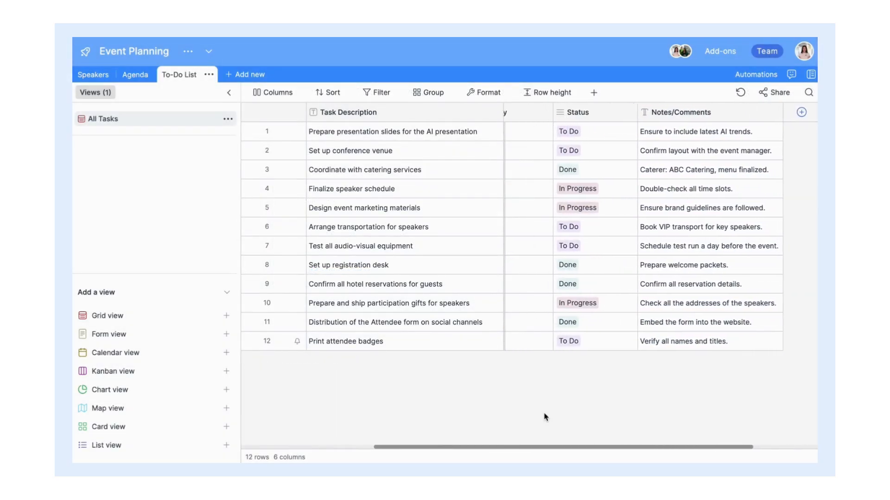
{"action": "scroll", "coordinate": [545, 417], "scroll_direction": "left", "scroll_amount": 2}
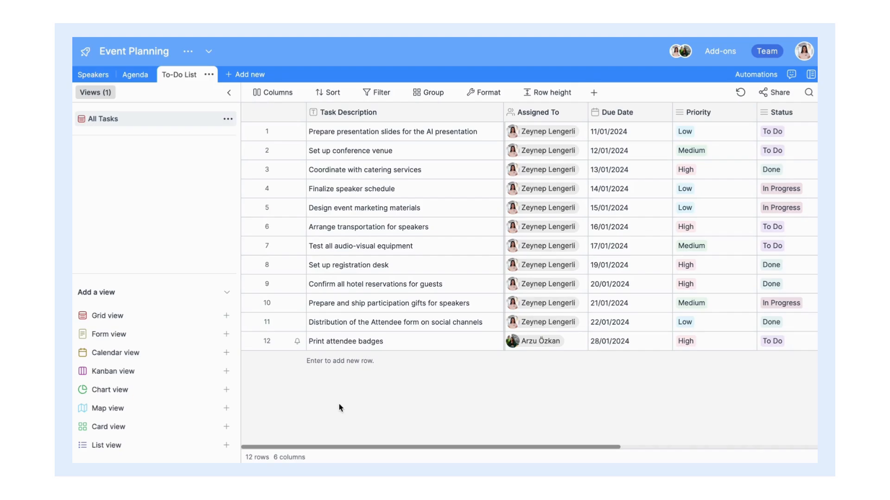
{"action": "mouse_move", "coordinate": [209, 376]}
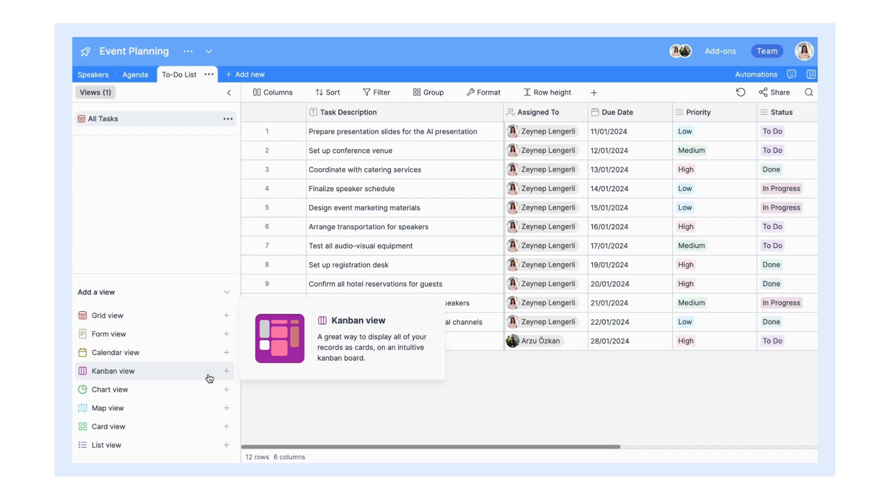
Step: Add a Kanban view of the To-Do tasks stacked by the Status field
{"action": "left_click", "coordinate": [226, 372]}
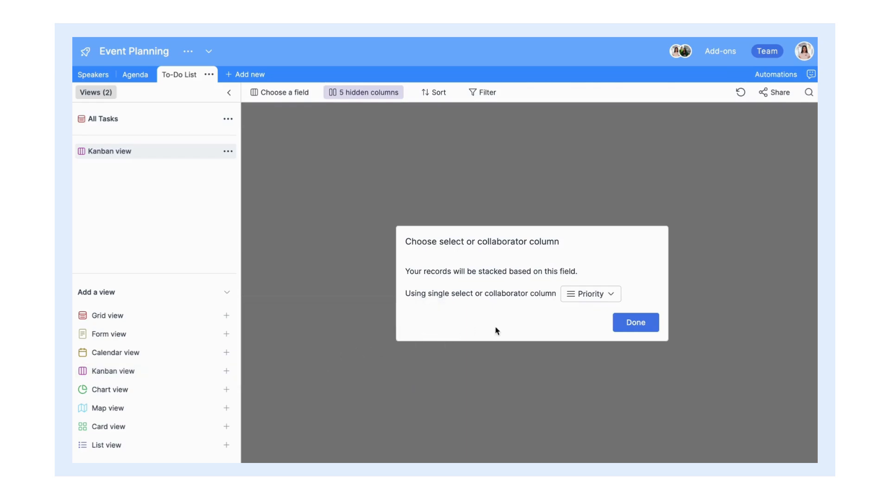
{"action": "left_click", "coordinate": [593, 303]}
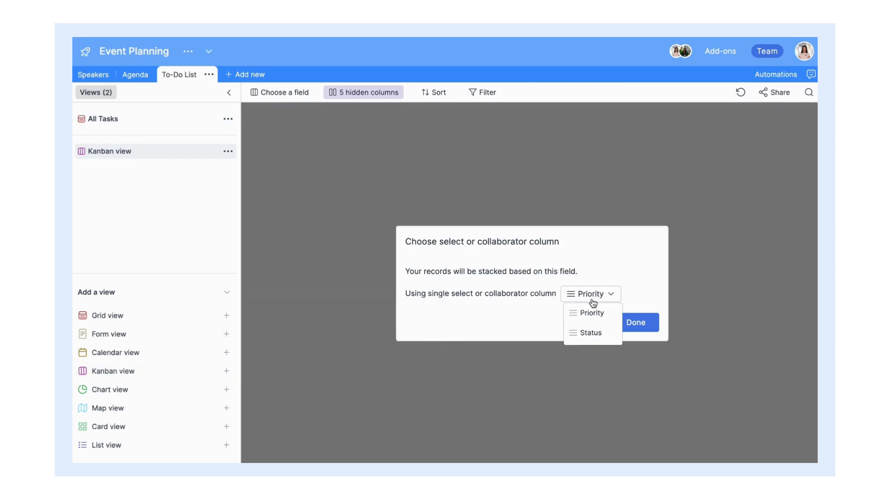
{"action": "left_click", "coordinate": [608, 335]}
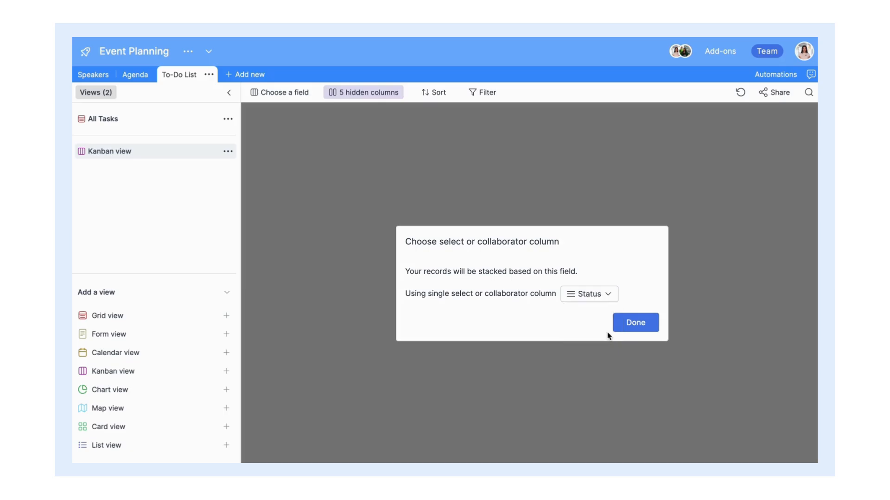
{"action": "left_click", "coordinate": [637, 324]}
{"action": "scroll", "coordinate": [524, 258], "scroll_direction": "right", "scroll_amount": 3}
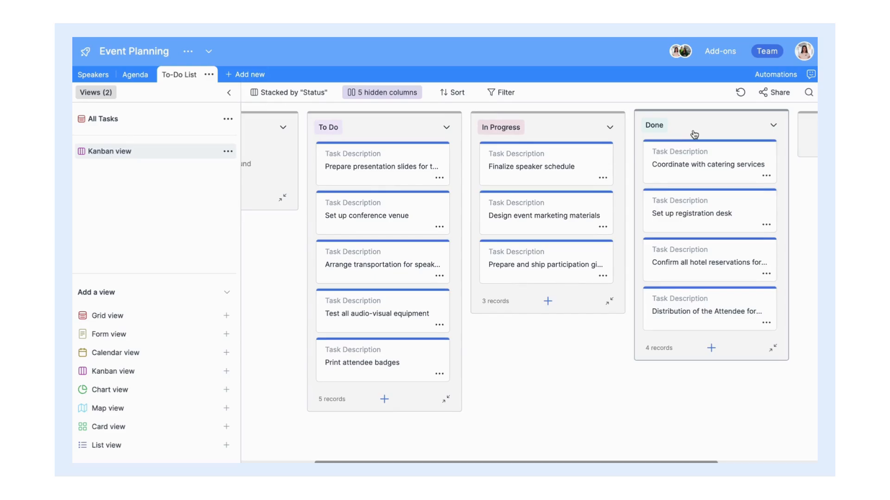
{"action": "left_click", "coordinate": [412, 95]}
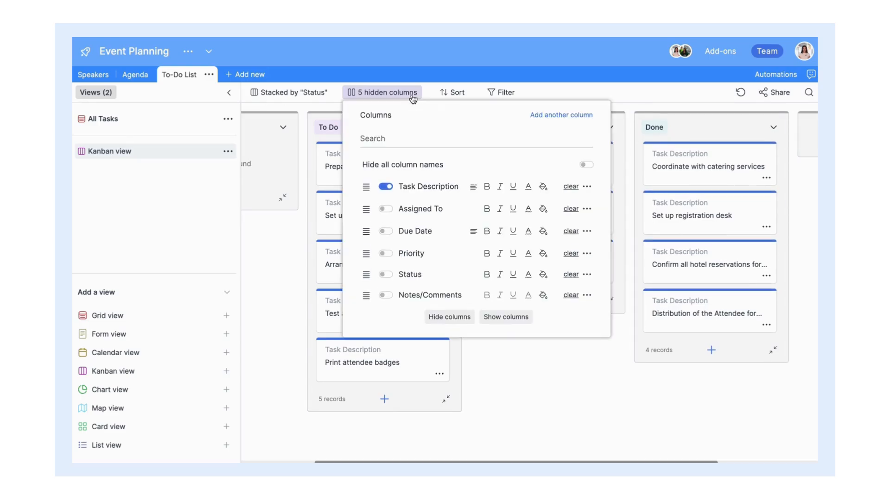
Step: Show Due Date, Priority, Status and Notes/Comments on the Kanban cards
{"action": "left_click", "coordinate": [386, 233]}
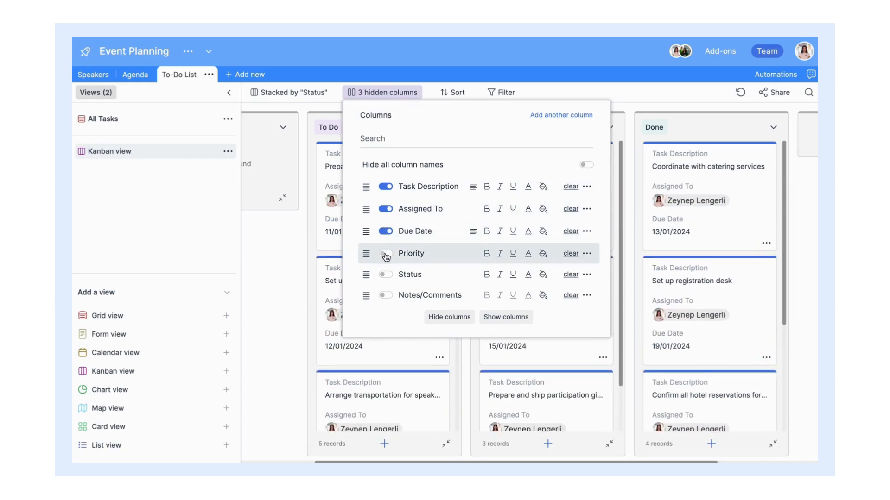
{"action": "left_click", "coordinate": [385, 254]}
{"action": "left_click", "coordinate": [386, 275]}
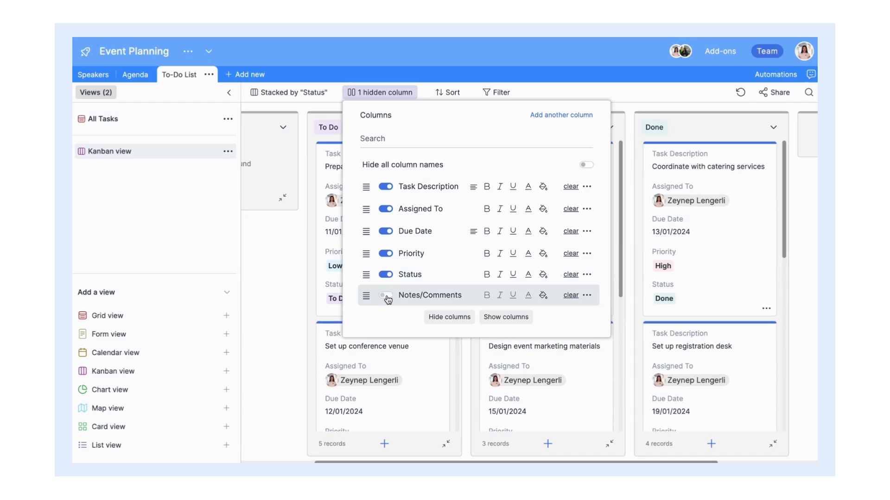
{"action": "left_click", "coordinate": [386, 296]}
{"action": "left_click", "coordinate": [652, 111]}
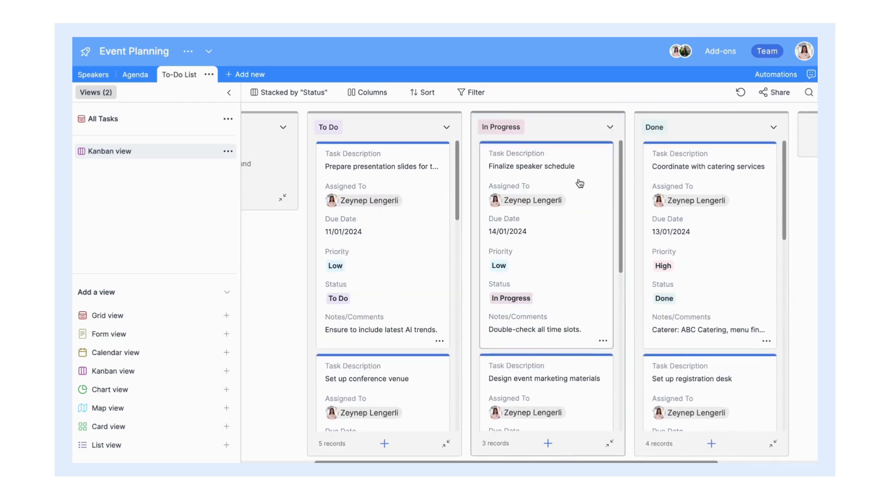
Step: Move the transportation card to In Progress, and Finalize speaker schedule and the shipping task to Done
{"action": "scroll", "coordinate": [546, 201], "scroll_direction": "down", "scroll_amount": 2}
{"action": "scroll", "coordinate": [570, 200], "scroll_direction": "down", "scroll_amount": 5}
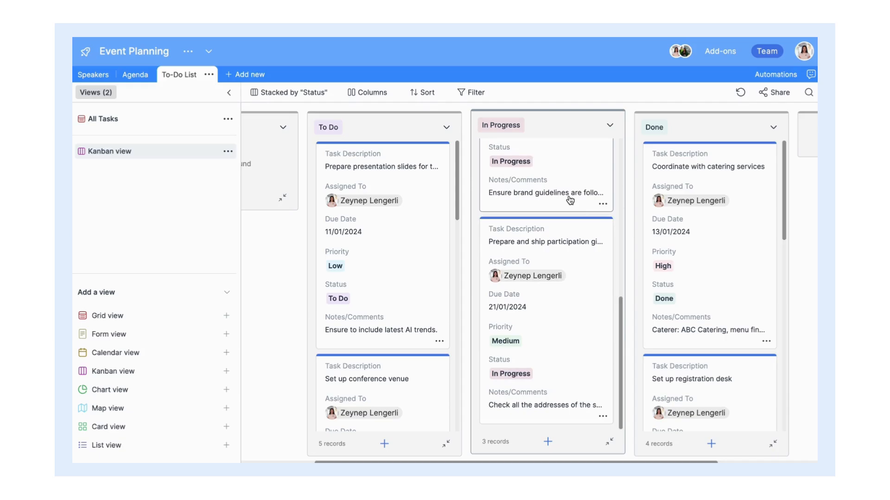
{"action": "scroll", "coordinate": [570, 200], "scroll_direction": "up", "scroll_amount": 7}
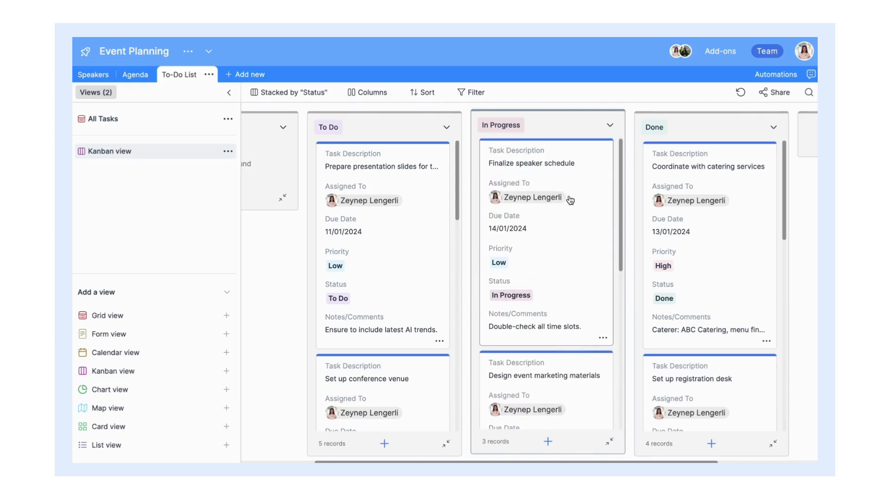
{"action": "scroll", "coordinate": [383, 199], "scroll_direction": "down", "scroll_amount": 7}
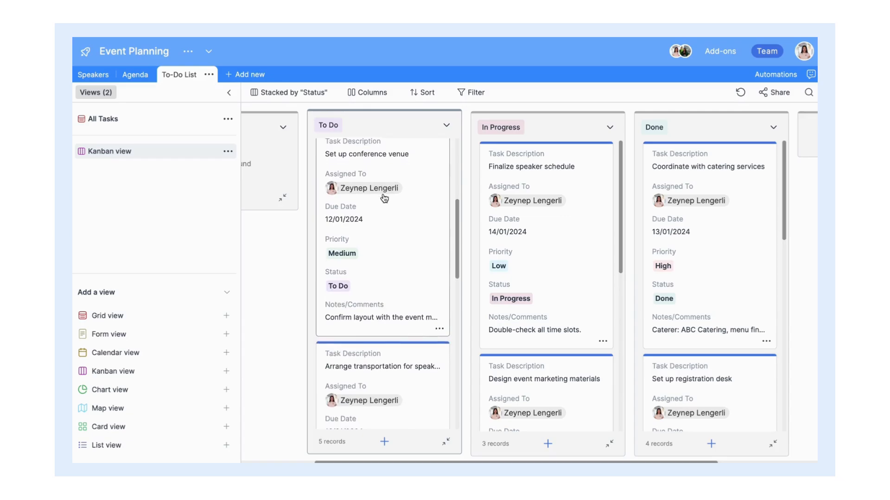
{"action": "scroll", "coordinate": [384, 198], "scroll_direction": "down", "scroll_amount": 2}
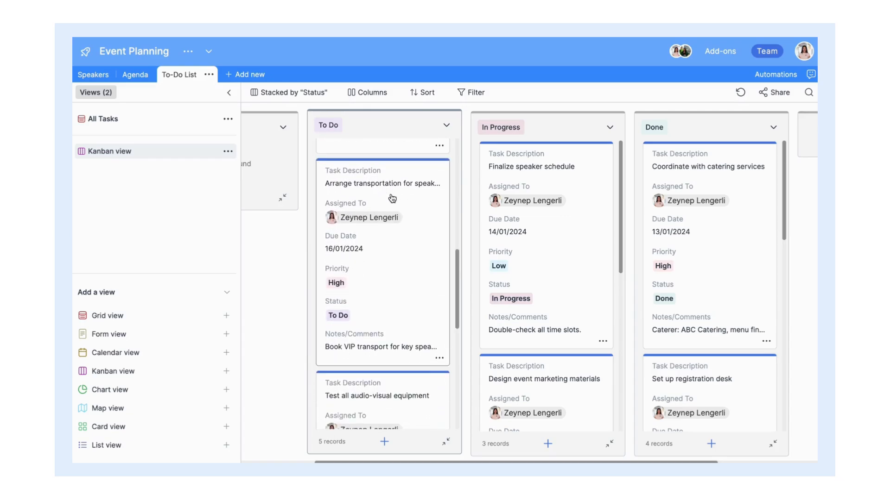
{"action": "left_click_drag", "start_coordinate": [413, 199], "coordinate": [532, 185]}
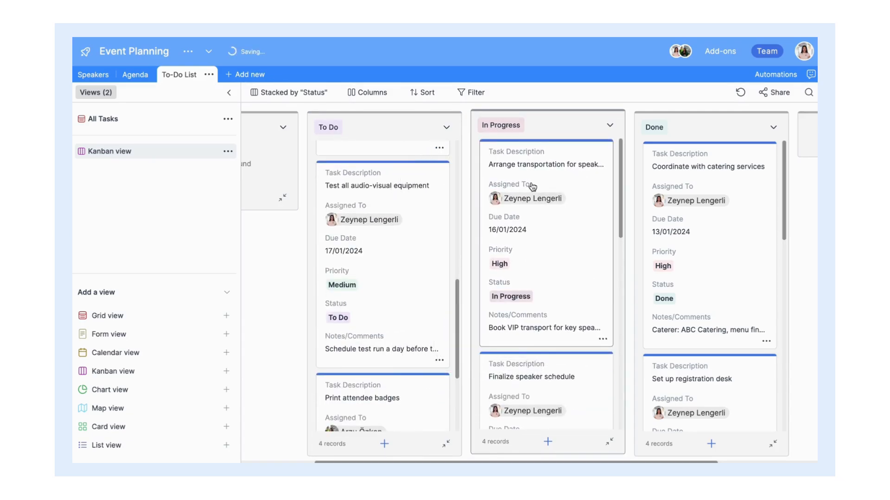
{"action": "scroll", "coordinate": [533, 187], "scroll_direction": "down", "scroll_amount": 2}
{"action": "scroll", "coordinate": [532, 187], "scroll_direction": "down", "scroll_amount": 1}
{"action": "left_click_drag", "start_coordinate": [569, 232], "coordinate": [706, 193]}
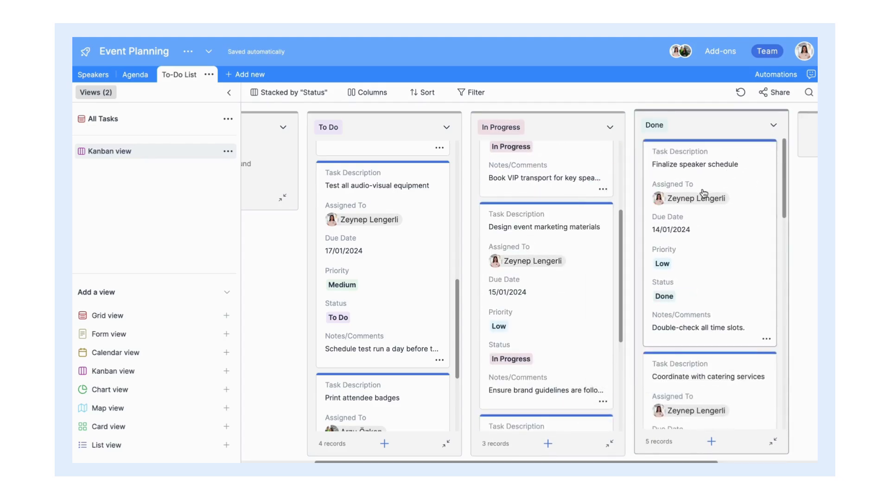
{"action": "scroll", "coordinate": [564, 254], "scroll_direction": "down", "scroll_amount": 4}
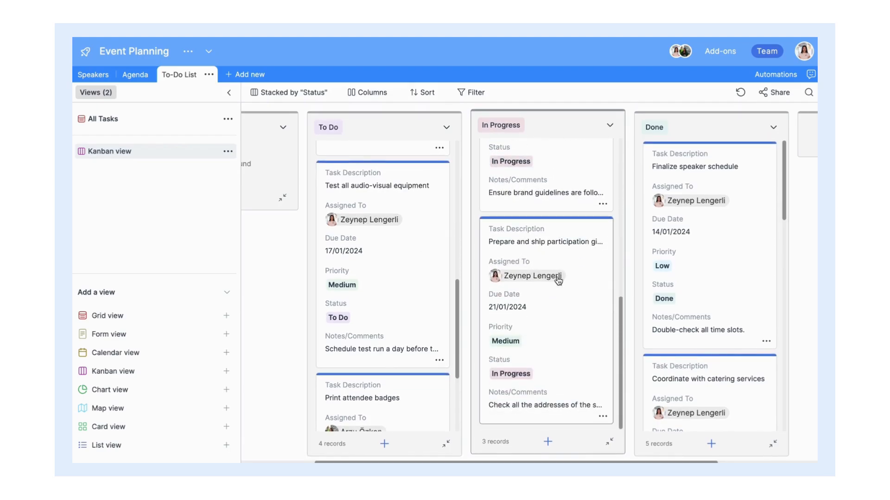
{"action": "left_click_drag", "start_coordinate": [558, 280], "coordinate": [707, 336]}
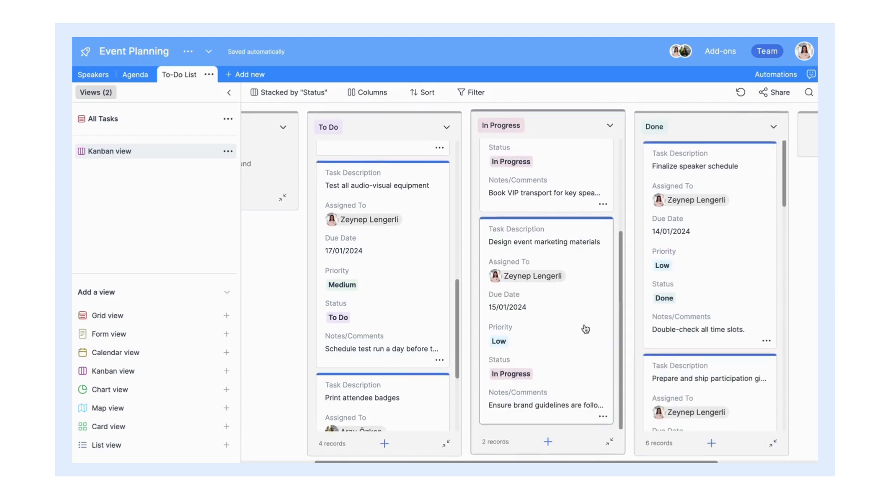
Step: Begin adding a new table to the base
{"action": "scroll", "coordinate": [584, 306], "scroll_direction": "up", "scroll_amount": 4}
{"action": "scroll", "coordinate": [402, 337], "scroll_direction": "up", "scroll_amount": 8}
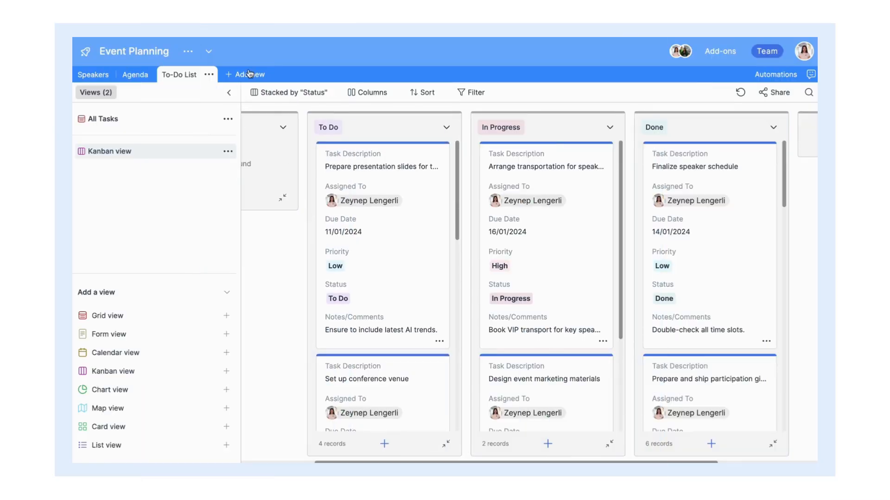
{"action": "left_click", "coordinate": [249, 75]}
Step: Create an empty Budget table and rename its Name column to Expense Description
{"action": "left_click", "coordinate": [268, 91]}
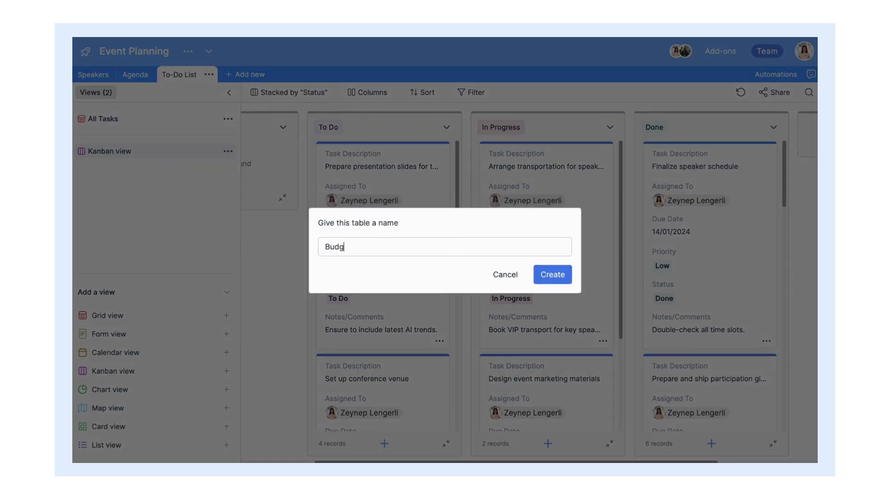
{"action": "left_click", "coordinate": [559, 274]}
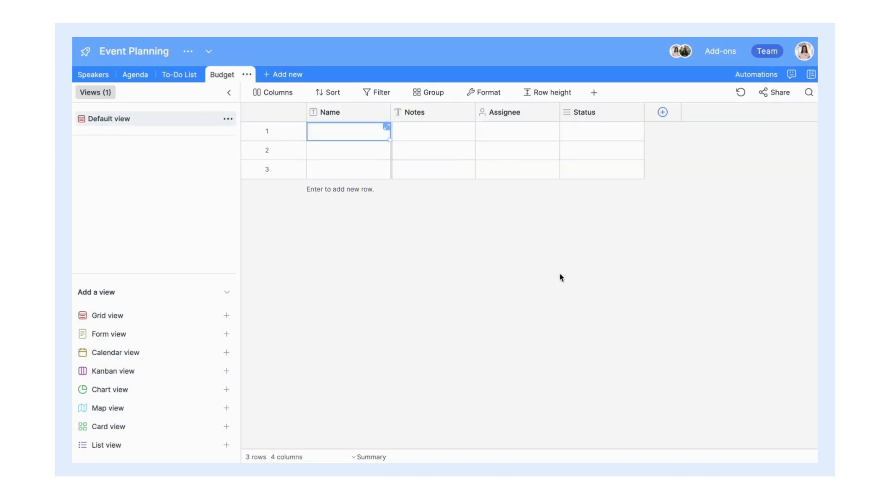
{"action": "double_click", "coordinate": [365, 114]}
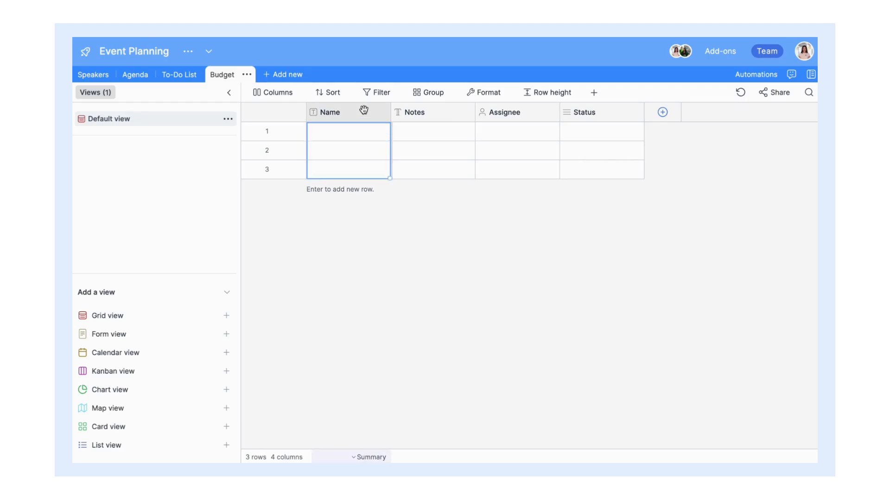
{"action": "type", "text": "Expense Description"}
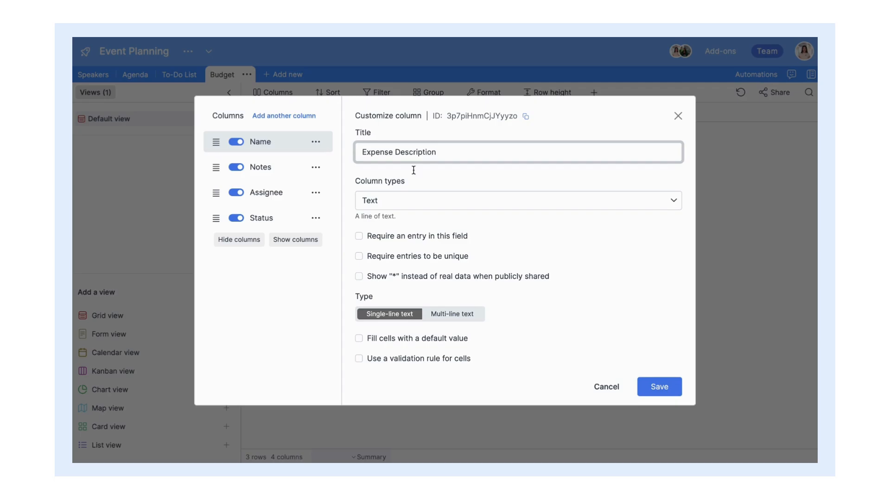
{"action": "left_click", "coordinate": [658, 387]}
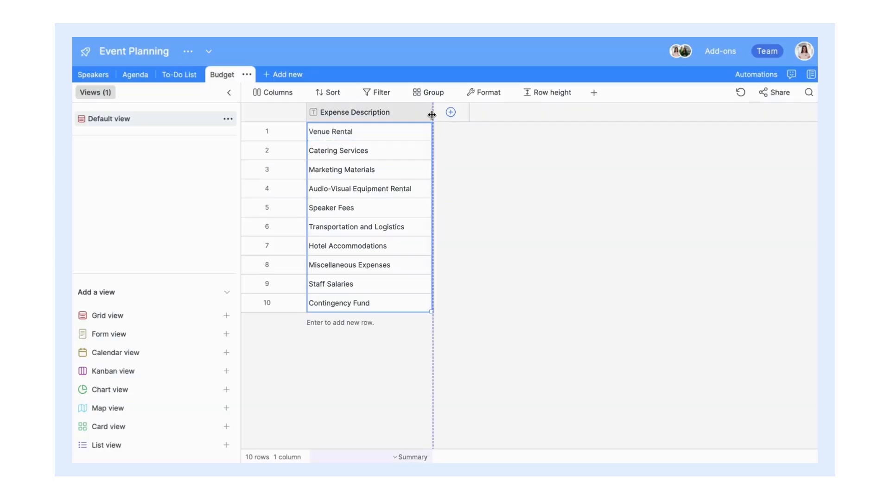
Step: Add an Estimated Cost currency column with the symbol after, two decimals, no negatives
{"action": "left_click", "coordinate": [450, 112]}
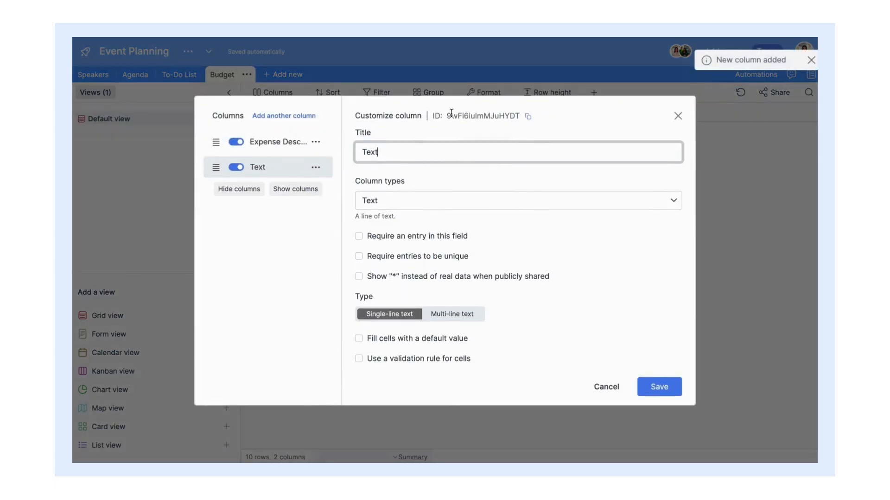
{"action": "type", "text": "Estimated Cos"}
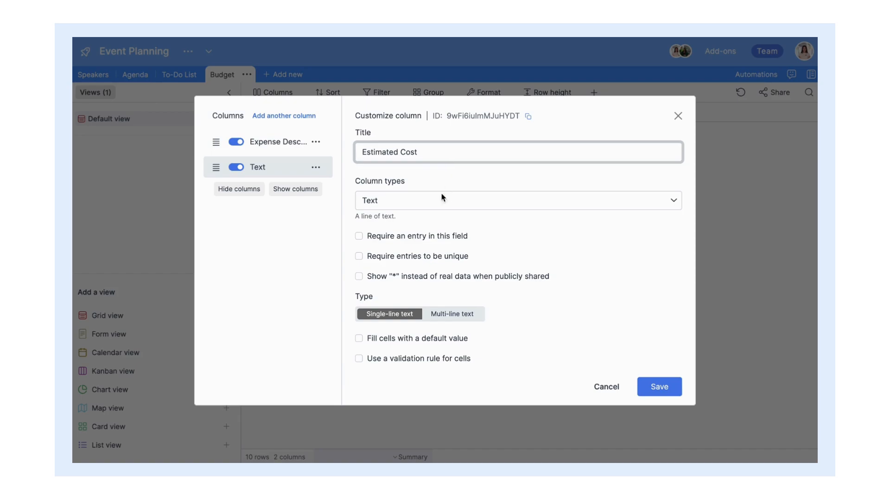
{"action": "left_click", "coordinate": [440, 200]}
{"action": "scroll", "coordinate": [417, 301], "scroll_direction": "down", "scroll_amount": 3}
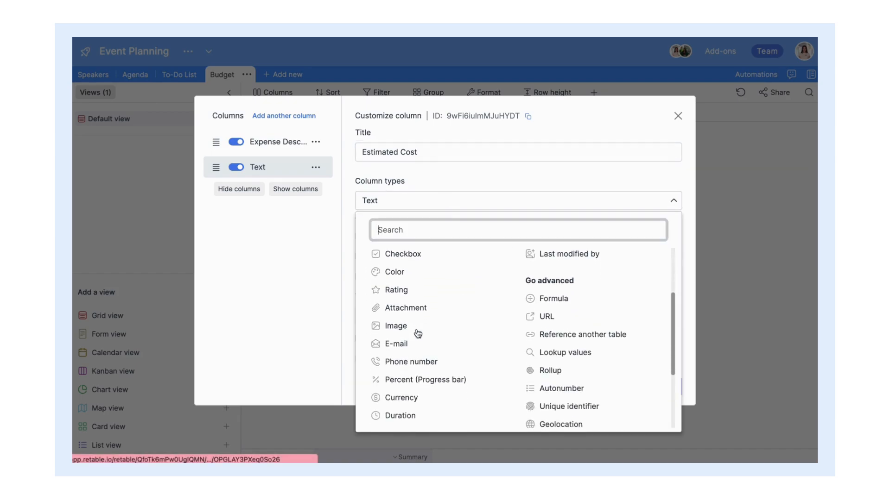
{"action": "scroll", "coordinate": [418, 333], "scroll_direction": "down", "scroll_amount": 2}
{"action": "left_click", "coordinate": [447, 376]}
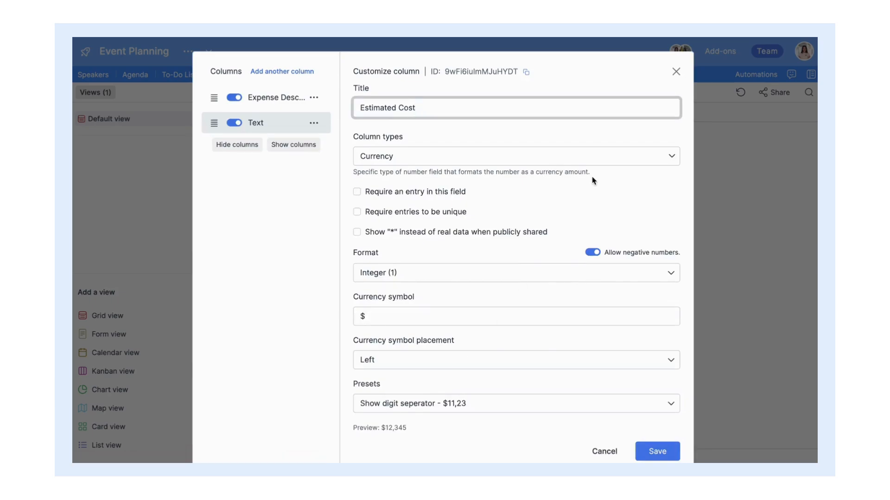
{"action": "scroll", "coordinate": [588, 188], "scroll_direction": "down", "scroll_amount": 1}
{"action": "left_click", "coordinate": [470, 297]}
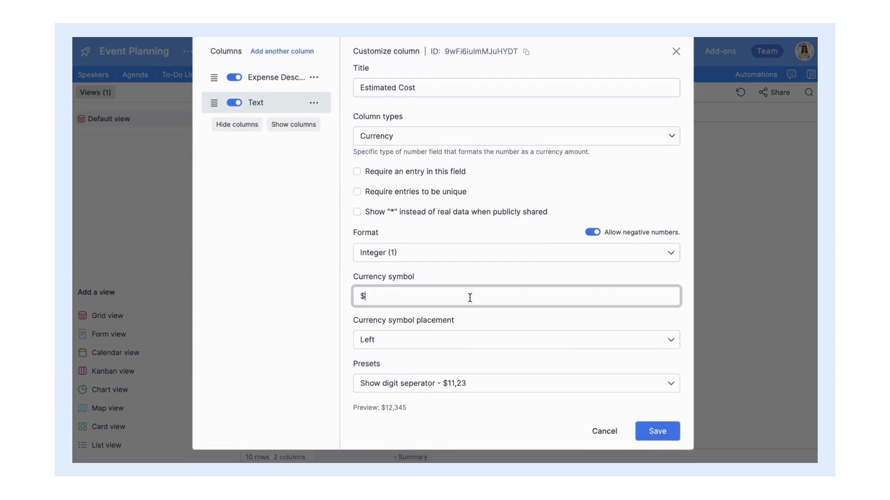
{"action": "left_click", "coordinate": [469, 345]}
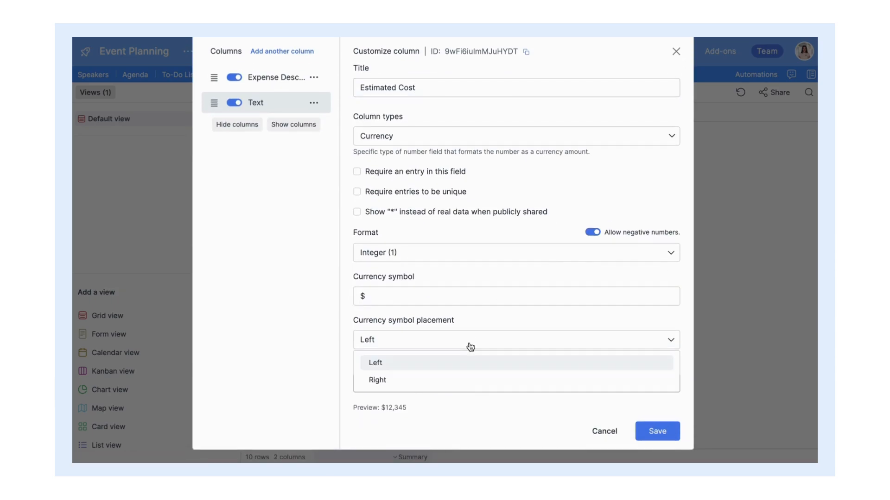
{"action": "left_click", "coordinate": [471, 383]}
{"action": "left_click", "coordinate": [482, 256]}
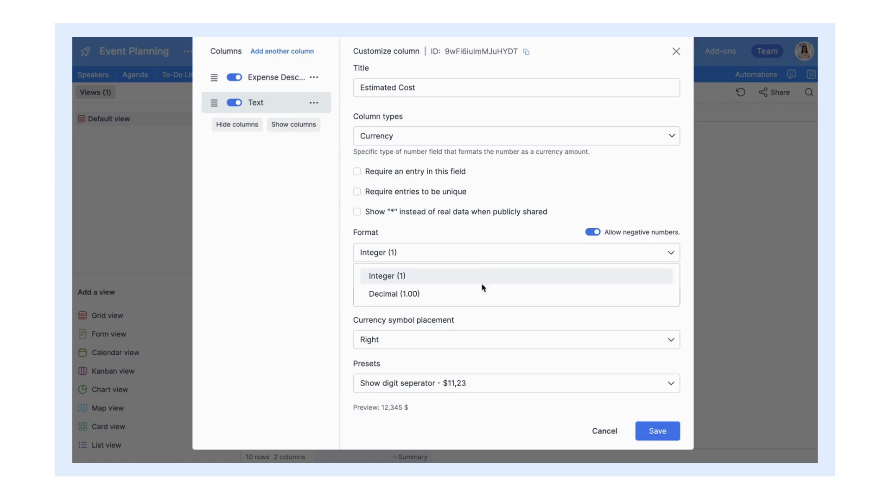
{"action": "left_click", "coordinate": [483, 296]}
{"action": "left_click", "coordinate": [594, 233]}
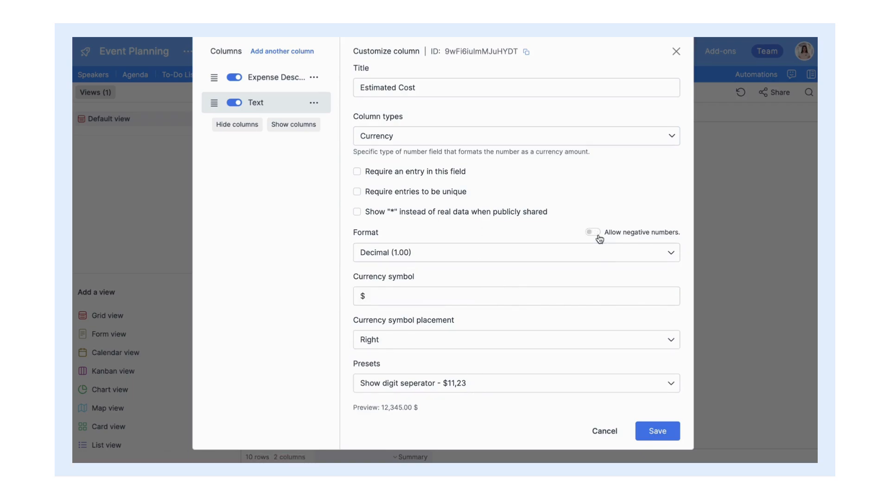
{"action": "left_click", "coordinate": [654, 436]}
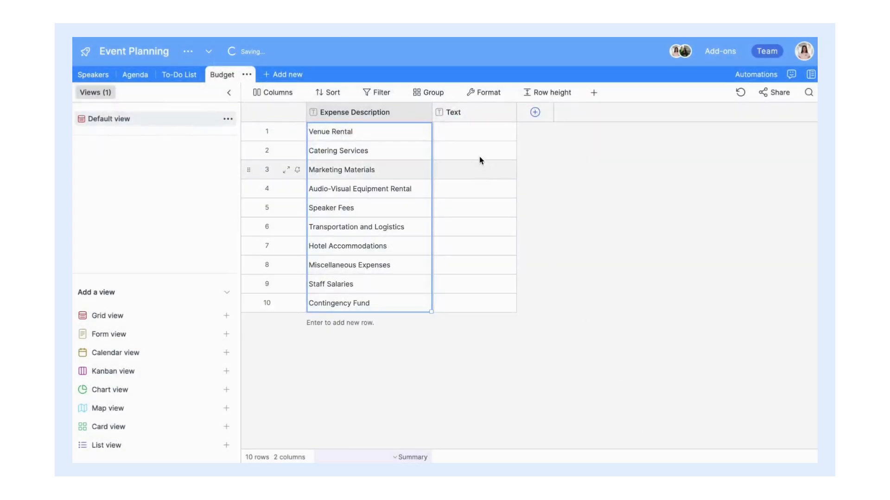
Step: Enter estimated costs 5000, 3000, 1500, 2500, 10000, 2000, 3500, 10, 4000 and 2000
{"action": "left_click", "coordinate": [471, 133]}
{"action": "type", "text": "5000"}
{"action": "key", "text": "Return"}
{"action": "type", "text": "3000"}
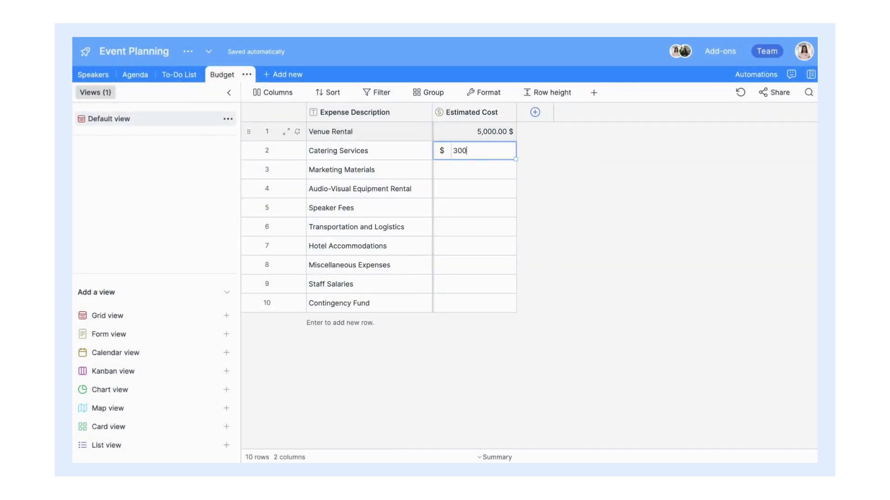
{"action": "key", "text": "Return"}
{"action": "type", "text": "1500"}
{"action": "key", "text": "Return"}
{"action": "type", "text": "2500"}
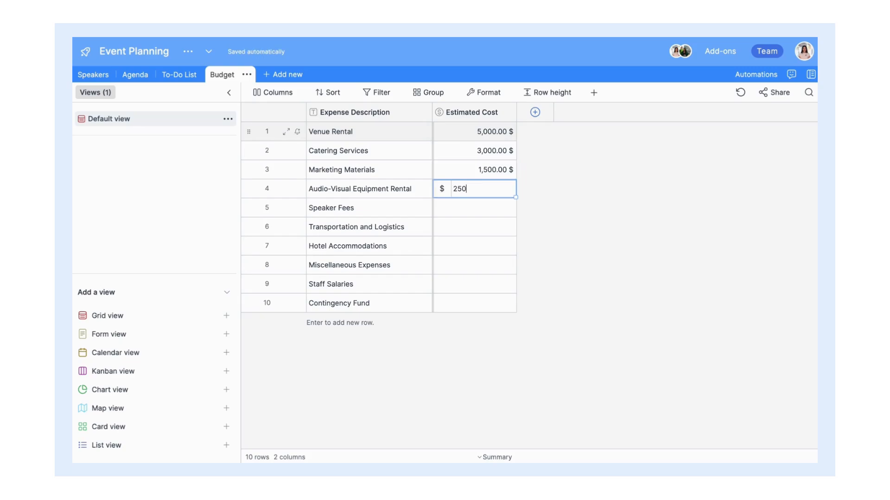
{"action": "key", "text": "Return"}
{"action": "type", "text": "10000"}
{"action": "key", "text": "Return"}
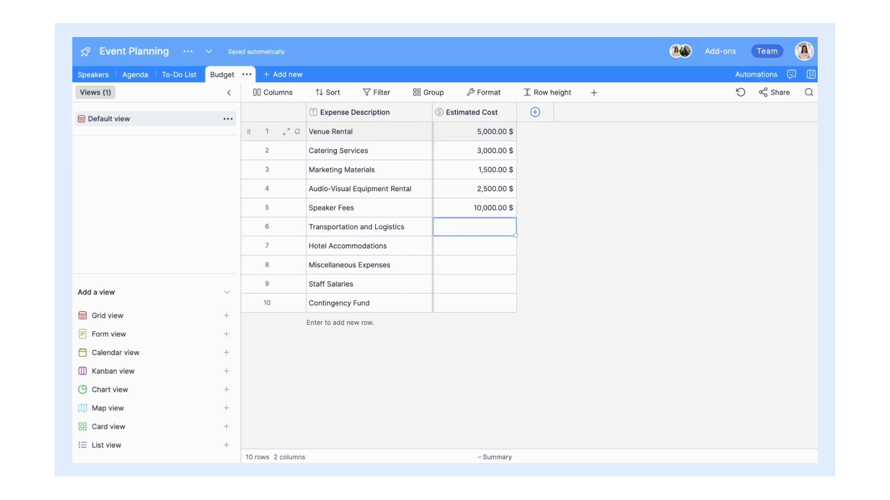
{"action": "type", "text": "2000"}
{"action": "key", "text": "Return"}
{"action": "type", "text": "3500"}
{"action": "key", "text": "Return"}
{"action": "type", "text": "1000"}
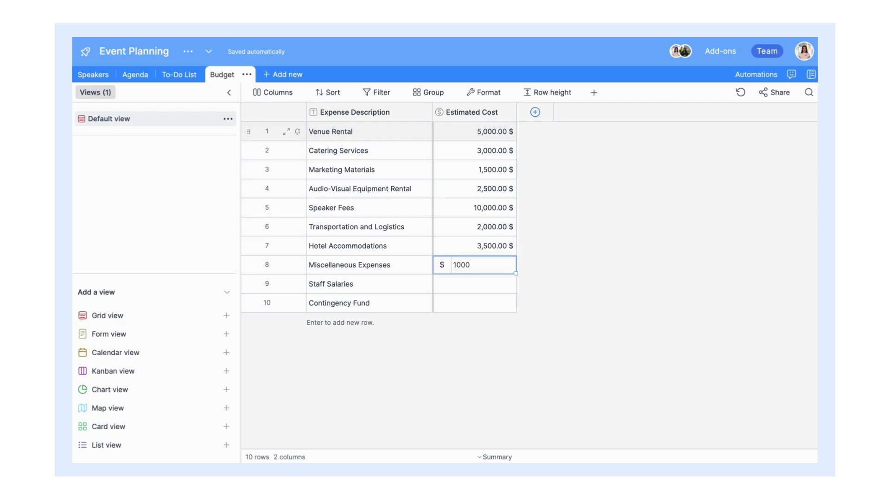
{"action": "key", "text": "Return"}
{"action": "type", "text": "4000"}
{"action": "key", "text": "Return"}
{"action": "type", "text": "2000"}
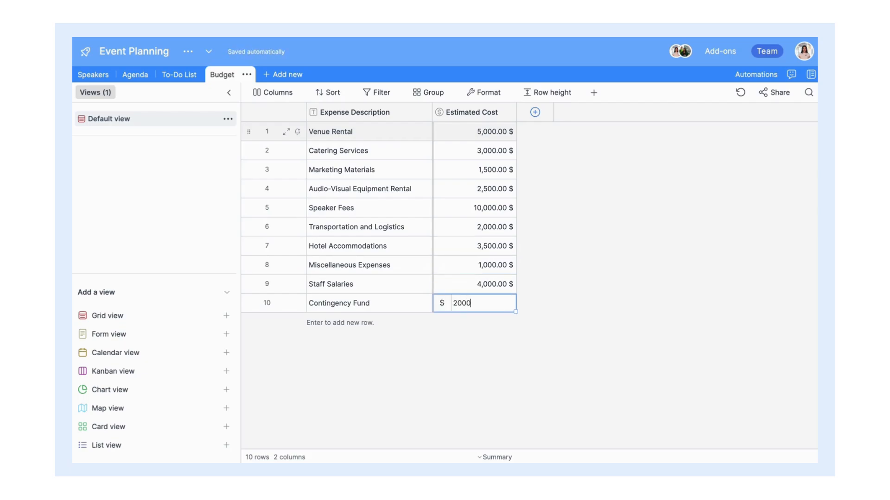
{"action": "key", "text": "Return"}
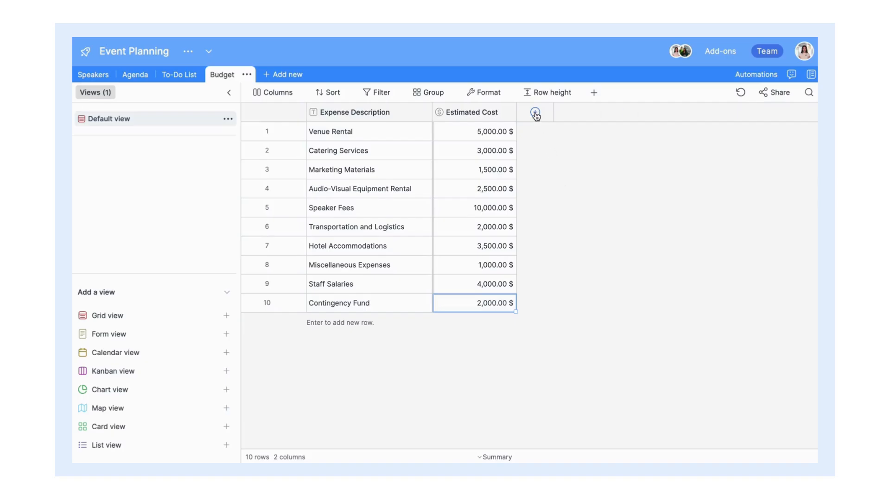
Step: Add an Actual Cost currency column with the symbol after, two decimals, no negatives
{"action": "left_click", "coordinate": [535, 112]}
{"action": "key", "text": "ctrl+a"}
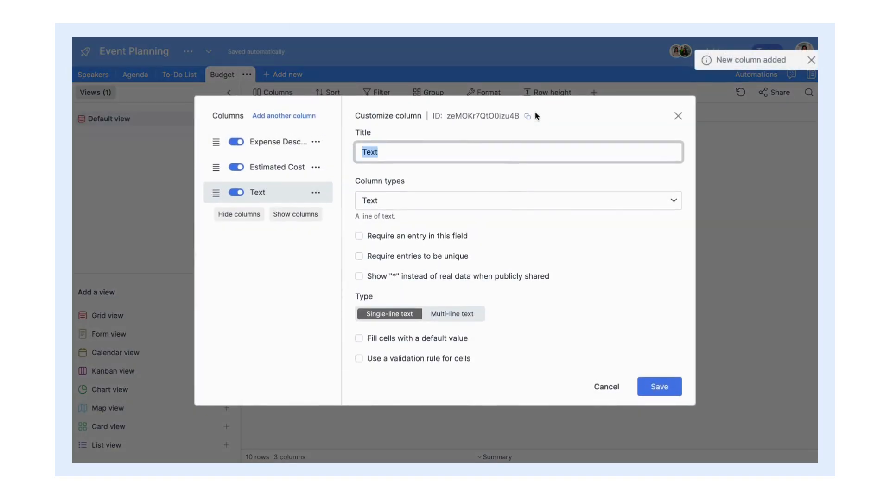
{"action": "type", "text": "Actual Cost"}
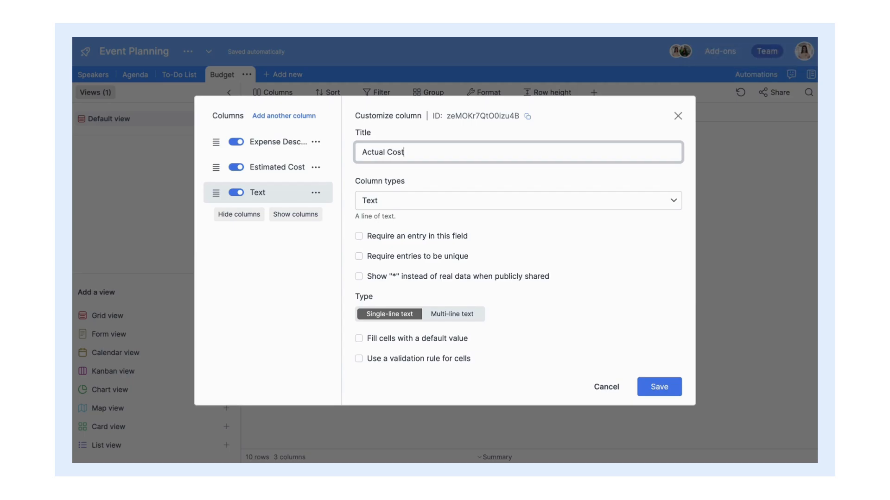
{"action": "left_click", "coordinate": [501, 201]}
{"action": "scroll", "coordinate": [445, 299], "scroll_direction": "down", "scroll_amount": 2}
{"action": "scroll", "coordinate": [445, 301], "scroll_direction": "down", "scroll_amount": 1}
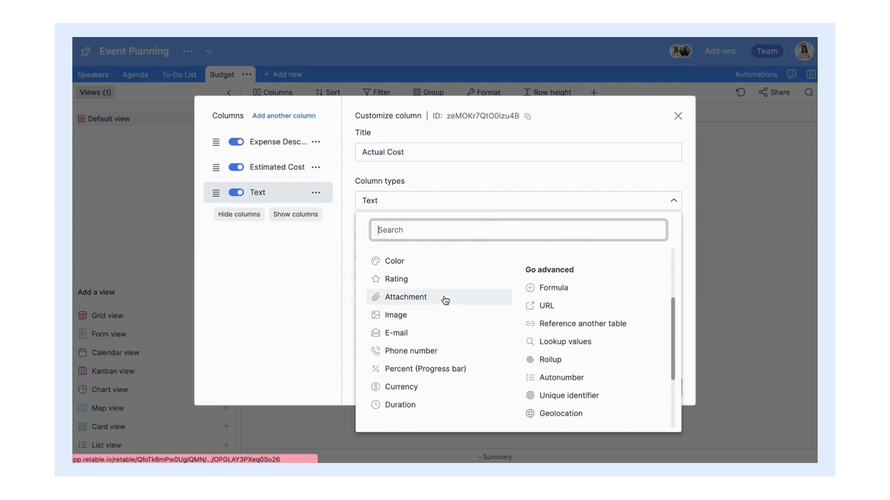
{"action": "left_click", "coordinate": [443, 387]}
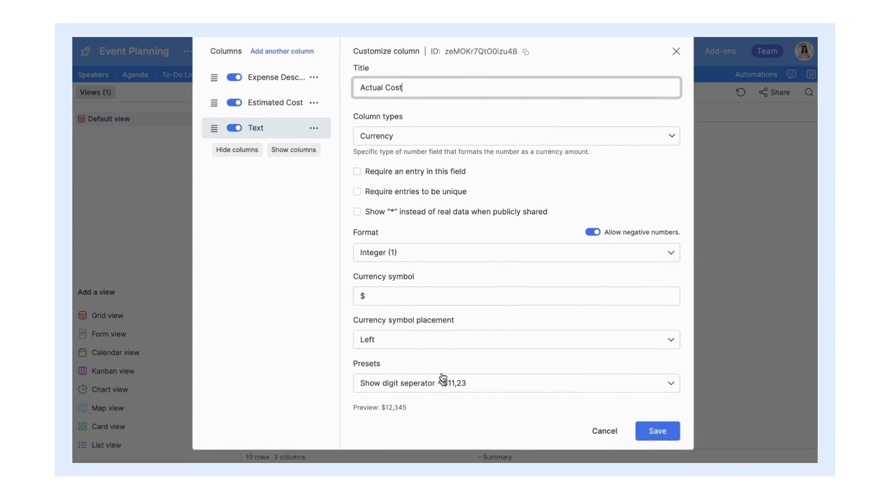
{"action": "left_click", "coordinate": [433, 343]}
{"action": "left_click", "coordinate": [434, 377]}
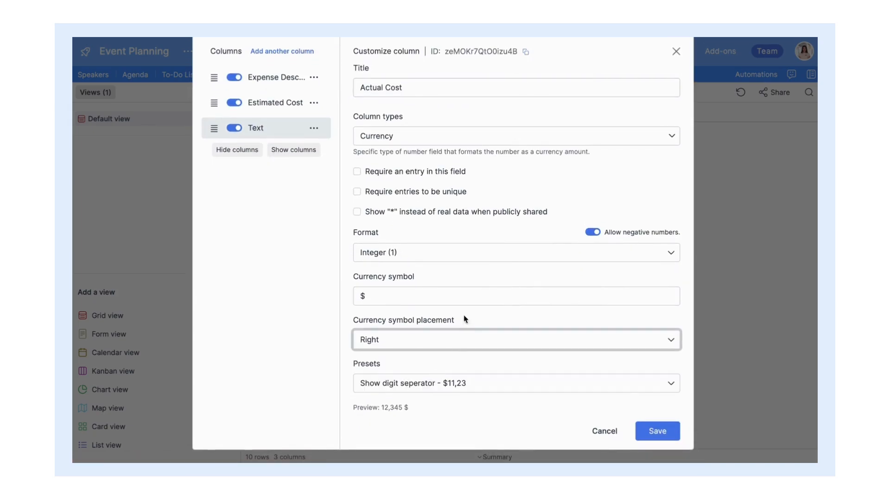
{"action": "left_click", "coordinate": [440, 259]}
{"action": "left_click", "coordinate": [459, 290]}
{"action": "left_click", "coordinate": [597, 234]}
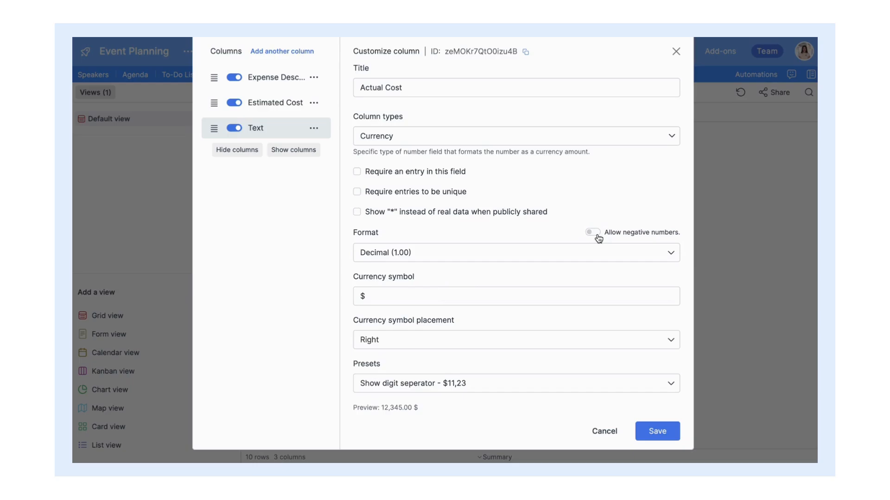
{"action": "left_click", "coordinate": [656, 432]}
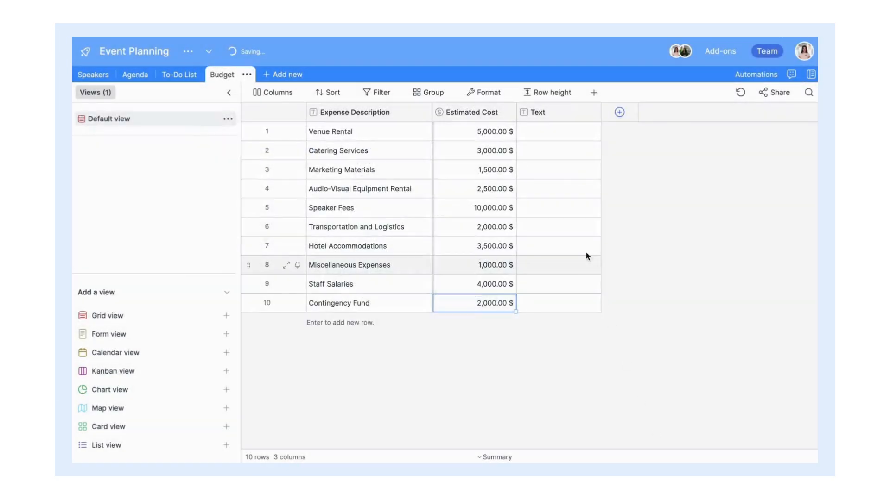
Step: Enter actual costs 4800, 3200, 1400, 2500, 9500, 2100, 3300, 950, 4000, then Contingency Fund's amount
{"action": "left_click", "coordinate": [554, 135]}
{"action": "type", "text": "4800"}
{"action": "key", "text": "Return"}
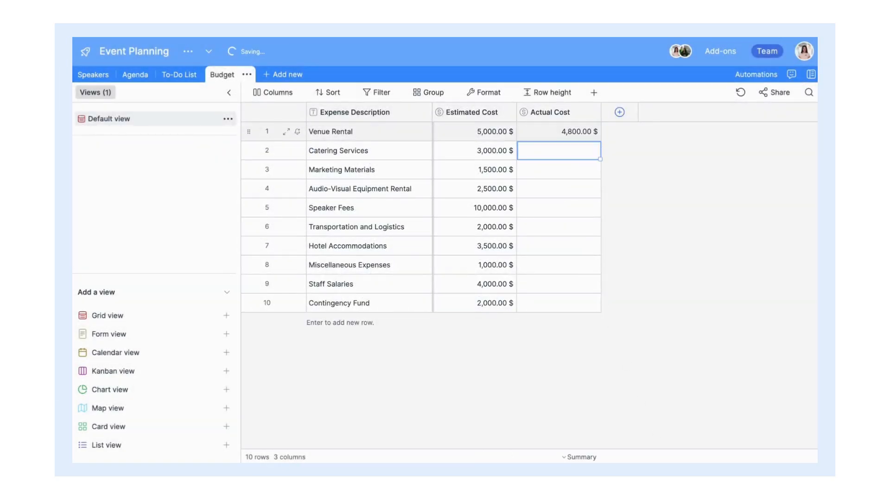
{"action": "type", "text": "3,200"}
{"action": "key", "text": "Return"}
{"action": "type", "text": "1400"}
{"action": "key", "text": "Return"}
{"action": "type", "text": "2500"}
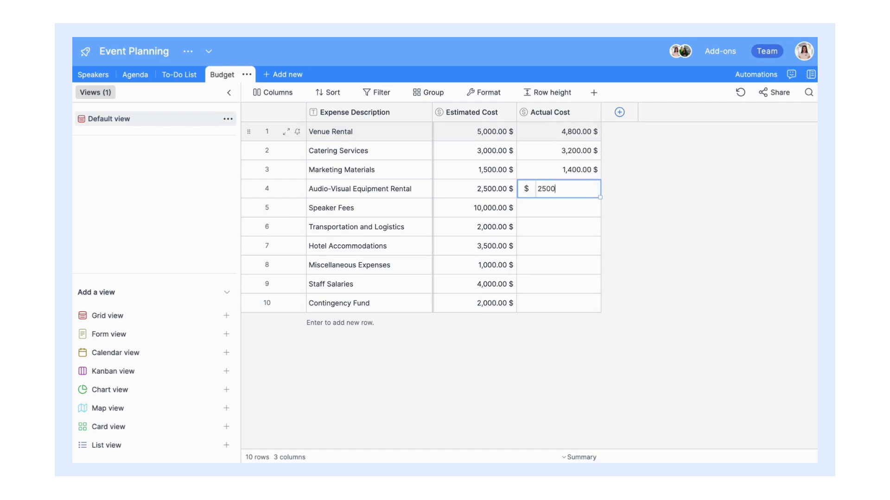
{"action": "key", "text": "Return"}
{"action": "type", "text": "9500"}
{"action": "key", "text": "Return"}
{"action": "type", "text": "2100"}
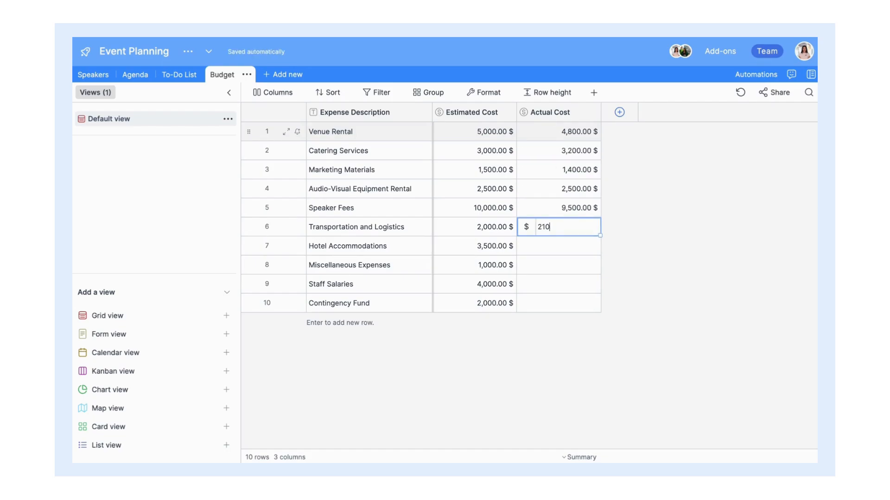
{"action": "key", "text": "Return"}
{"action": "type", "text": "3300"}
{"action": "key", "text": "Return"}
{"action": "type", "text": "950"}
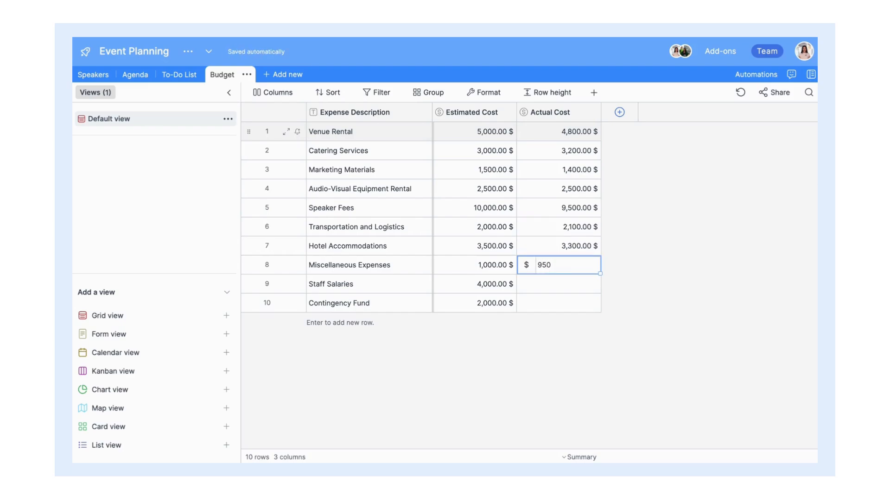
{"action": "key", "text": "Return"}
{"action": "type", "text": "4,000"}
{"action": "key", "text": "Return"}
{"action": "type", "text": "18000"}
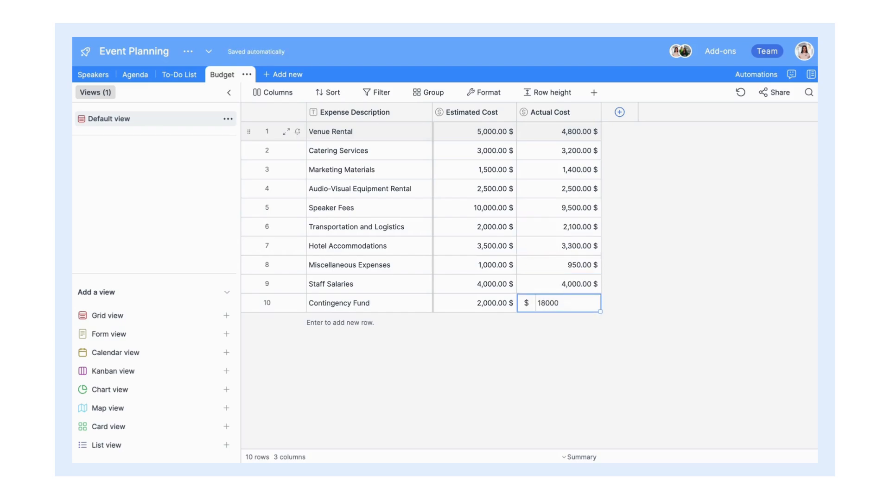
{"action": "key", "text": "Return"}
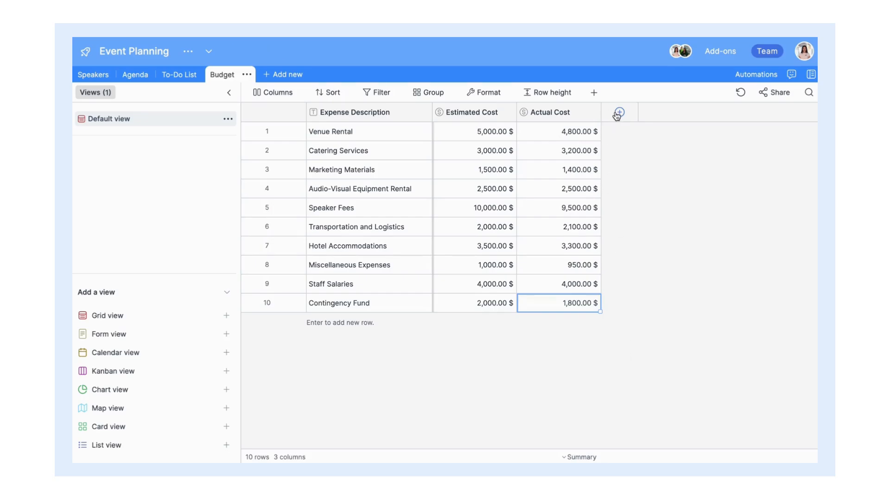
Step: Create a Payment Status single-select column with options Paid, Not Paid and Pending
{"action": "left_click", "coordinate": [619, 112]}
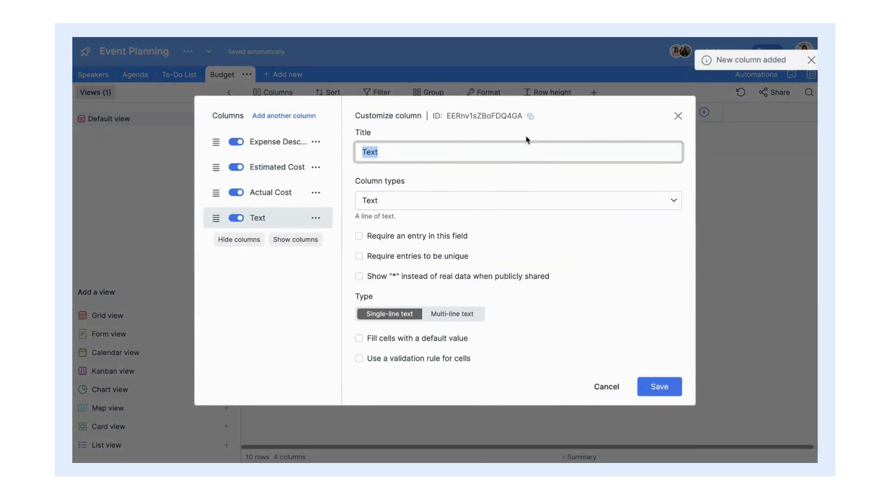
{"action": "type", "text": "Payment Status"}
{"action": "left_click", "coordinate": [508, 207]}
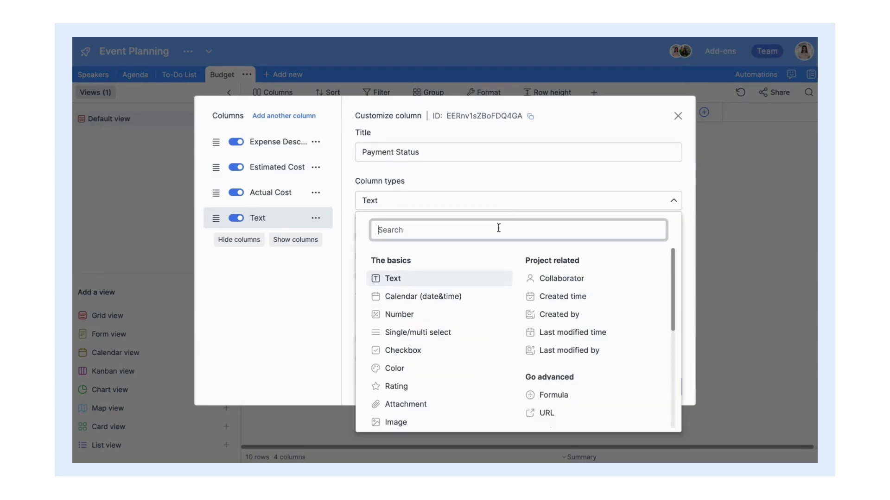
{"action": "left_click", "coordinate": [438, 332]}
{"action": "scroll", "coordinate": [510, 269], "scroll_direction": "down", "scroll_amount": 1}
{"action": "type", "text": "Pa"}
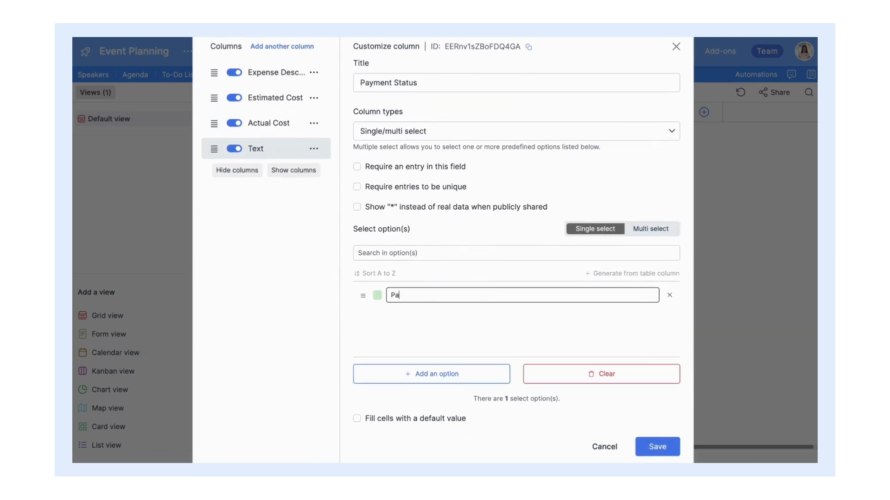
{"action": "type", "text": "id"}
{"action": "key", "text": "Return"}
{"action": "type", "text": "Not"}
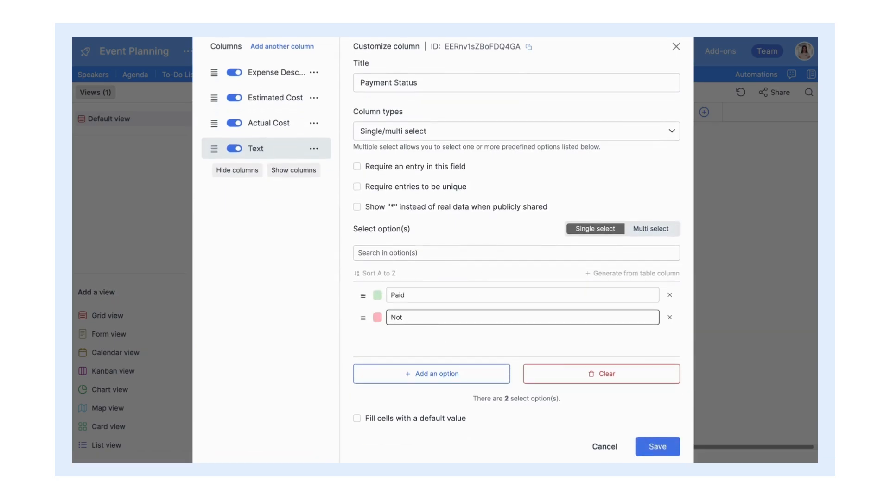
{"action": "type", "text": " Paid"}
{"action": "key", "text": "Return"}
{"action": "type", "text": "Pending"}
{"action": "scroll", "coordinate": [648, 424], "scroll_direction": "down", "scroll_amount": 1}
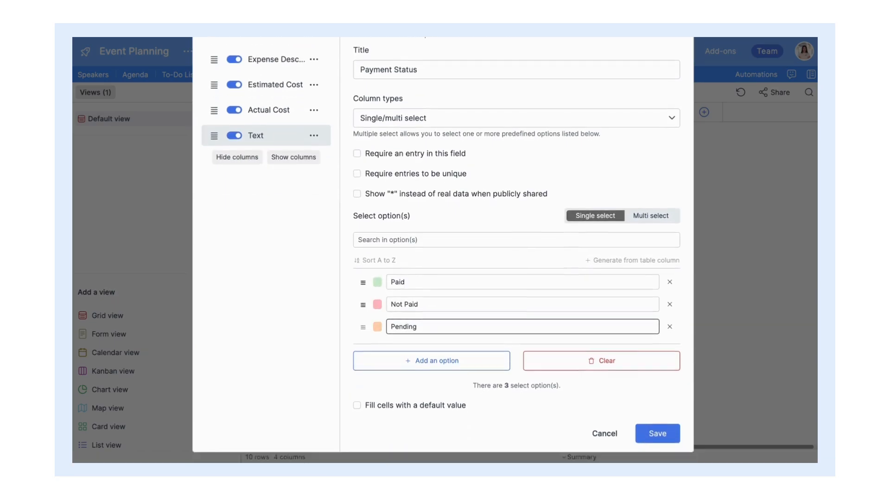
{"action": "left_click", "coordinate": [648, 424]}
Step: Set Payment Status for the first five expenses: Venue Rental Not Paid, Catering Paid, Marketing Not Paid, Audio-Visual Pending, Speaker Fees Pending
{"action": "left_click", "coordinate": [635, 131]}
{"action": "left_click", "coordinate": [635, 131]}
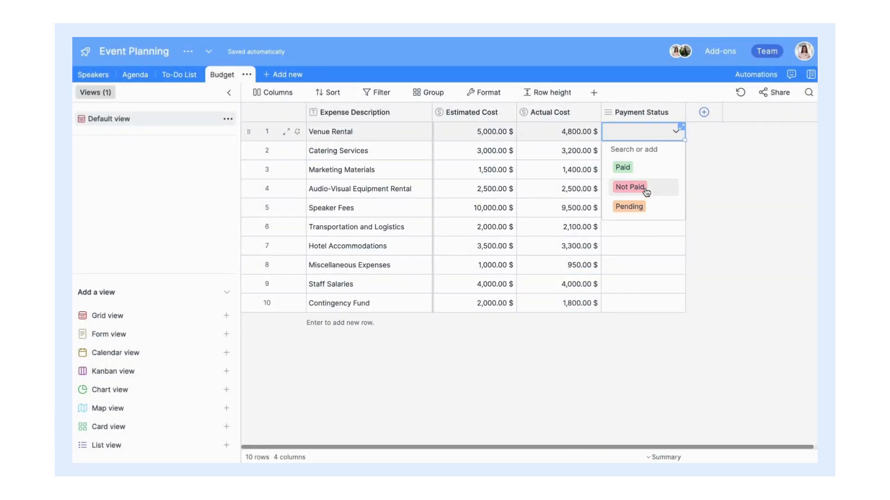
{"action": "left_click", "coordinate": [646, 191]}
{"action": "left_click", "coordinate": [656, 153]}
{"action": "left_click", "coordinate": [648, 185]}
{"action": "left_click", "coordinate": [649, 175]}
{"action": "left_click", "coordinate": [653, 224]}
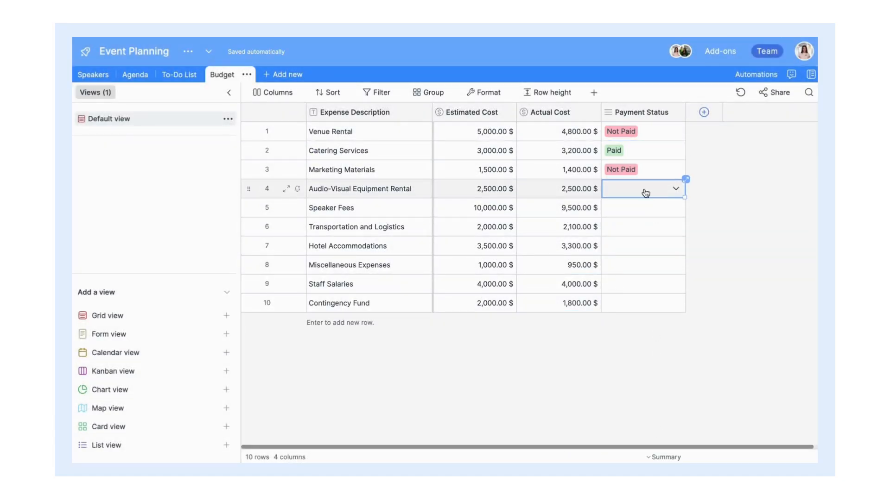
{"action": "left_click", "coordinate": [645, 192]}
{"action": "left_click", "coordinate": [646, 259]}
{"action": "left_click", "coordinate": [642, 213]}
{"action": "left_click", "coordinate": [642, 213]}
{"action": "left_click", "coordinate": [645, 281]}
Step: Mark Transportation and Miscellaneous Pending, and Hotel, Staff Salaries and Contingency Fund Paid
{"action": "left_click", "coordinate": [644, 230]}
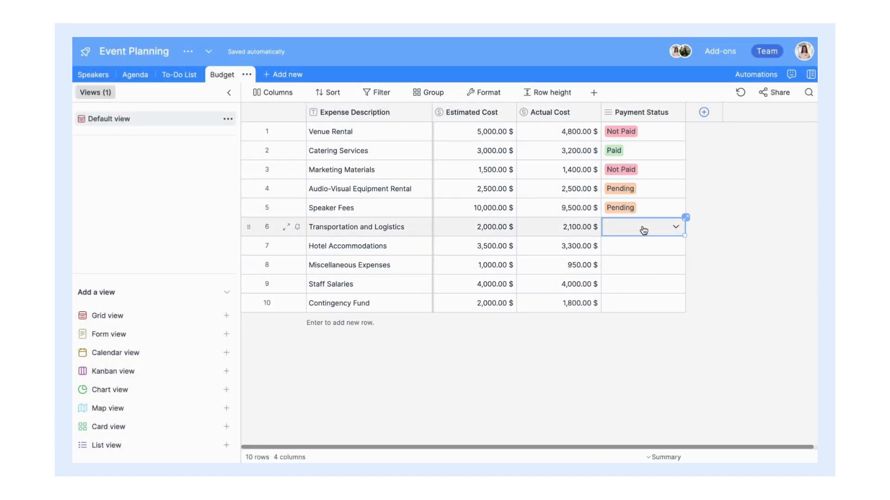
{"action": "left_click", "coordinate": [644, 231]}
{"action": "left_click", "coordinate": [641, 303]}
{"action": "left_click", "coordinate": [628, 249]}
{"action": "left_click", "coordinate": [629, 248]}
{"action": "left_click", "coordinate": [640, 283]}
{"action": "left_click", "coordinate": [638, 274]}
{"action": "left_click", "coordinate": [638, 274]}
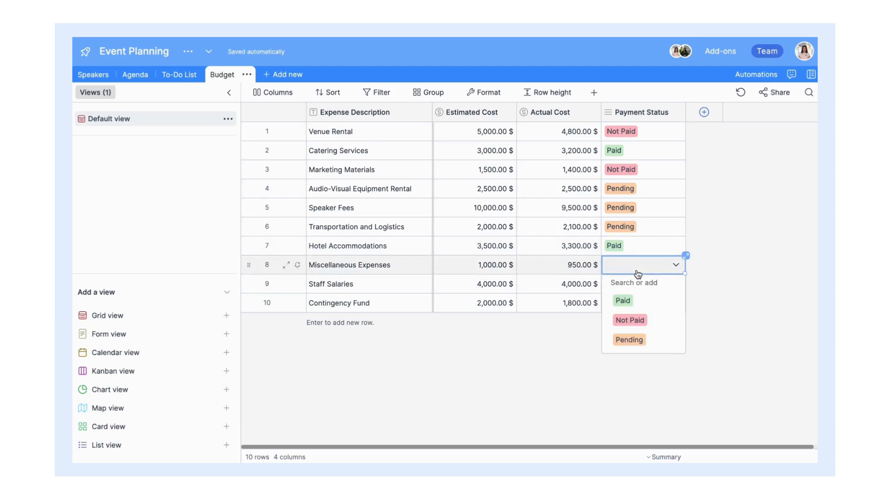
{"action": "left_click", "coordinate": [628, 339]}
{"action": "left_click", "coordinate": [637, 284]}
{"action": "left_click", "coordinate": [637, 285]}
{"action": "left_click", "coordinate": [642, 320]}
{"action": "left_click", "coordinate": [645, 305]}
{"action": "left_click", "coordinate": [645, 305]}
{"action": "left_click", "coordinate": [647, 338]}
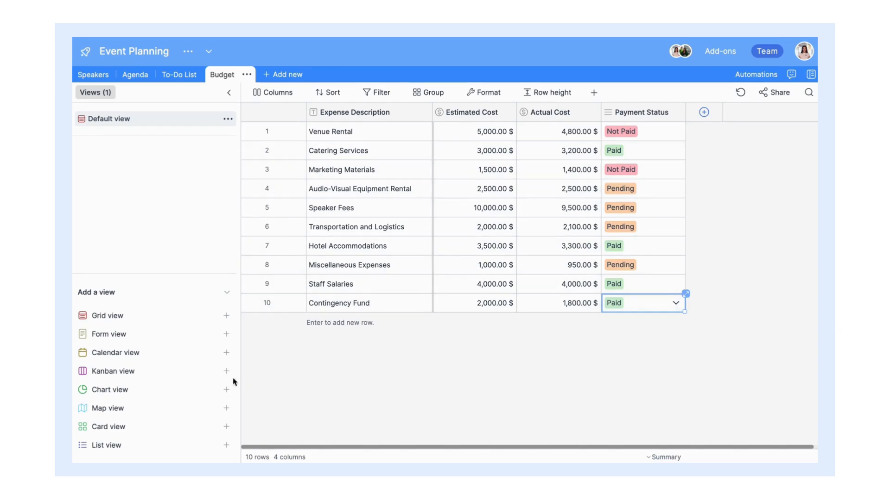
Step: Add a Budget Kanban view stacked by Payment Status, showing Actual Cost on the cards
{"action": "mouse_move", "coordinate": [215, 373]}
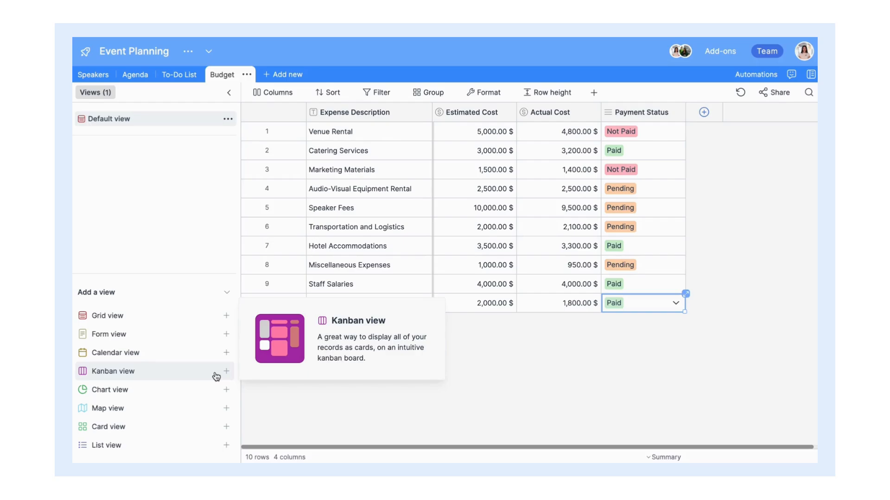
{"action": "left_click", "coordinate": [216, 376]}
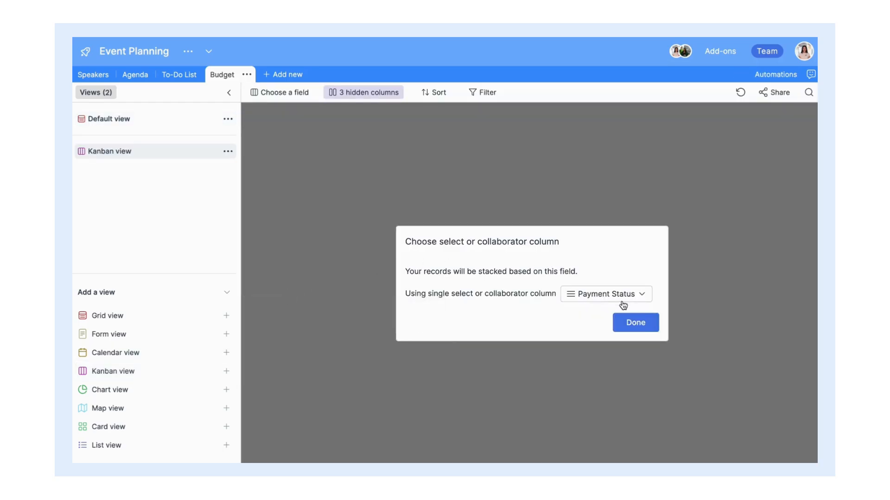
{"action": "left_click", "coordinate": [631, 321]}
{"action": "scroll", "coordinate": [621, 315], "scroll_direction": "right", "scroll_amount": 4}
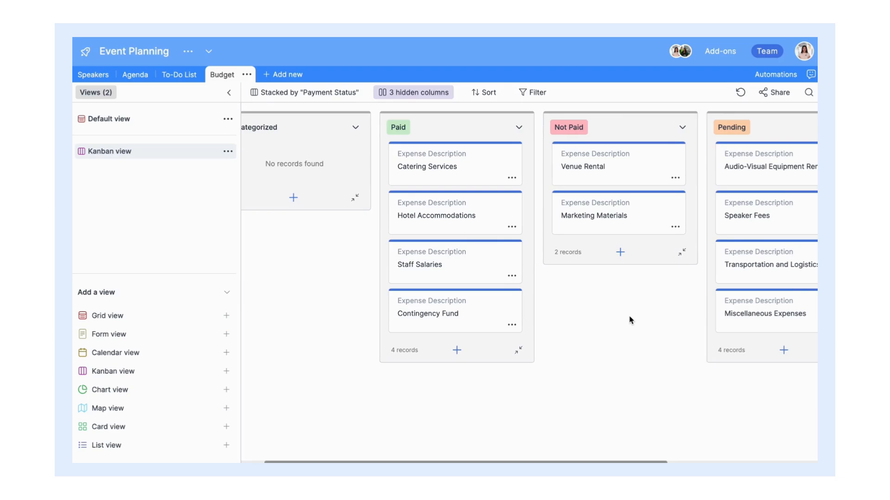
{"action": "left_click", "coordinate": [441, 94]}
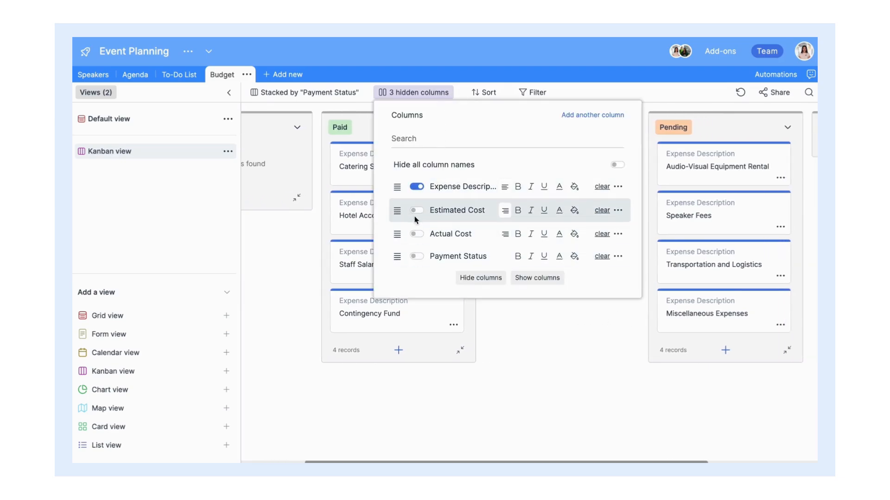
{"action": "left_click", "coordinate": [417, 235]}
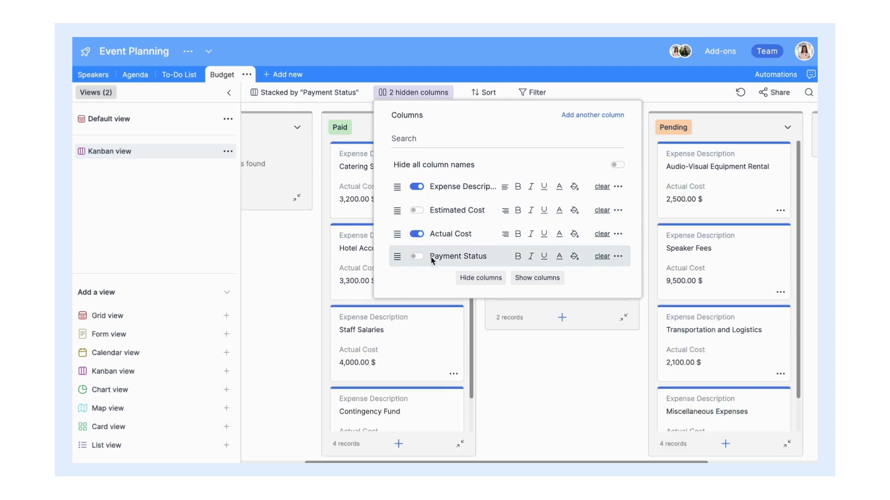
{"action": "left_click", "coordinate": [546, 376]}
Step: Move the Audio-Visual Equipment Rental card to Paid, place Not Paid after Pending, and return to the grid
{"action": "scroll", "coordinate": [545, 377], "scroll_direction": "right", "scroll_amount": 2}
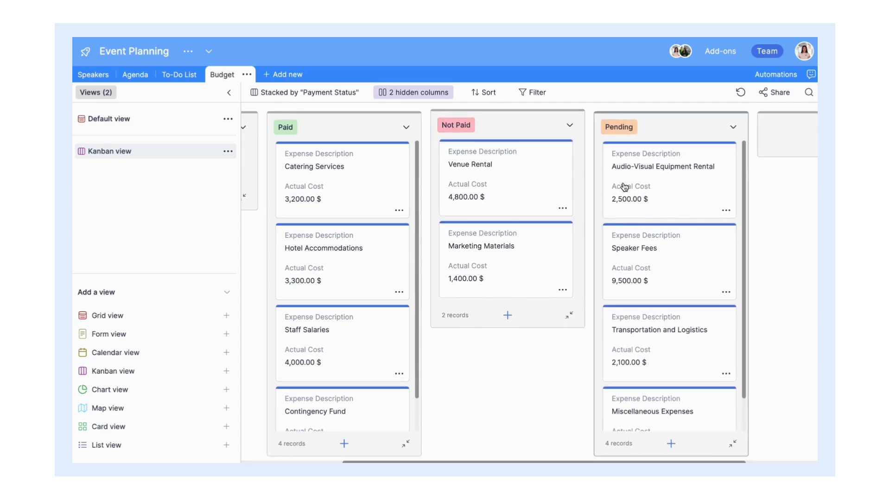
{"action": "left_click_drag", "start_coordinate": [621, 185], "coordinate": [369, 175]}
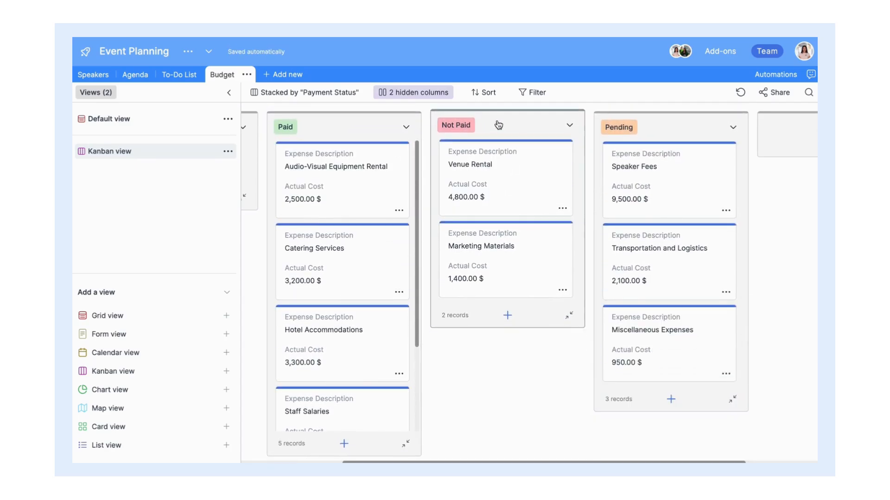
{"action": "left_click_drag", "start_coordinate": [499, 123], "coordinate": [662, 129]}
{"action": "scroll", "coordinate": [470, 181], "scroll_direction": "left", "scroll_amount": 5}
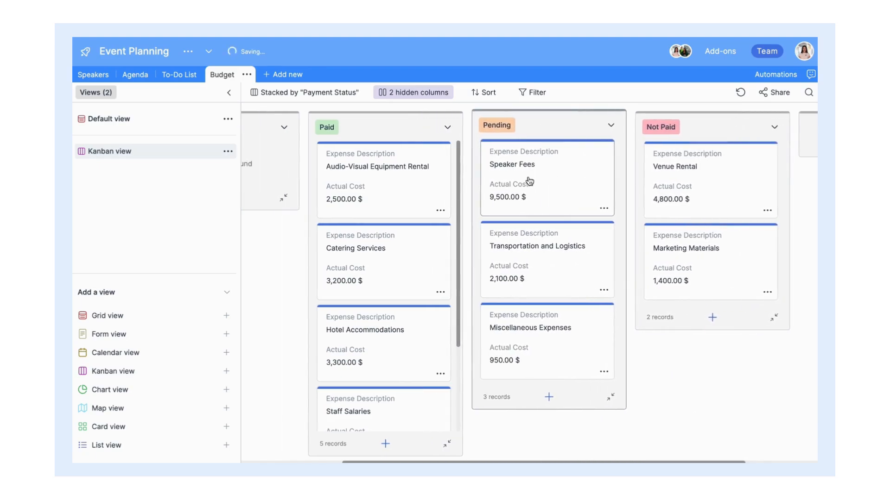
{"action": "left_click", "coordinate": [183, 126]}
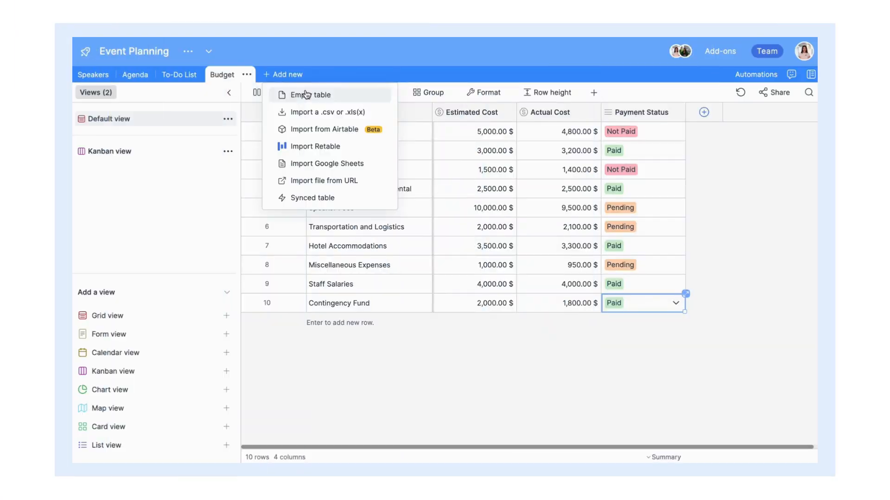
Step: Create an empty table named 'Attendees'
{"action": "left_click", "coordinate": [415, 92]}
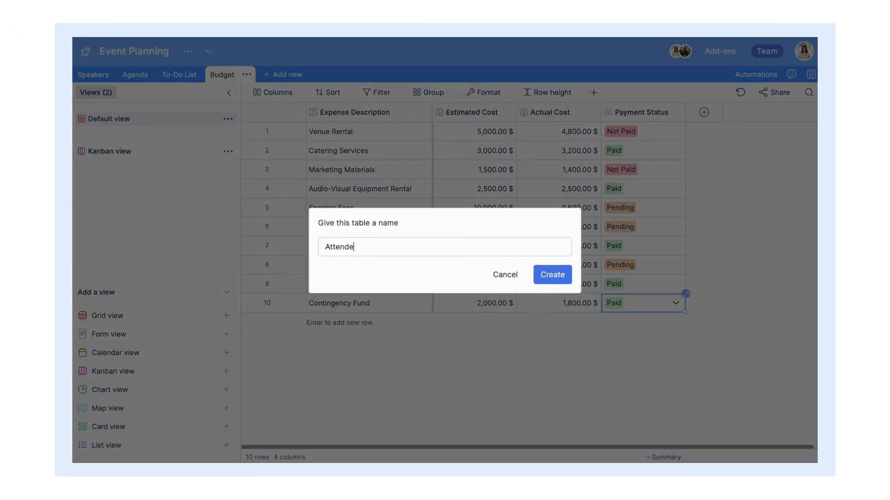
{"action": "type", "text": "Attendees"}
{"action": "left_click", "coordinate": [556, 276]}
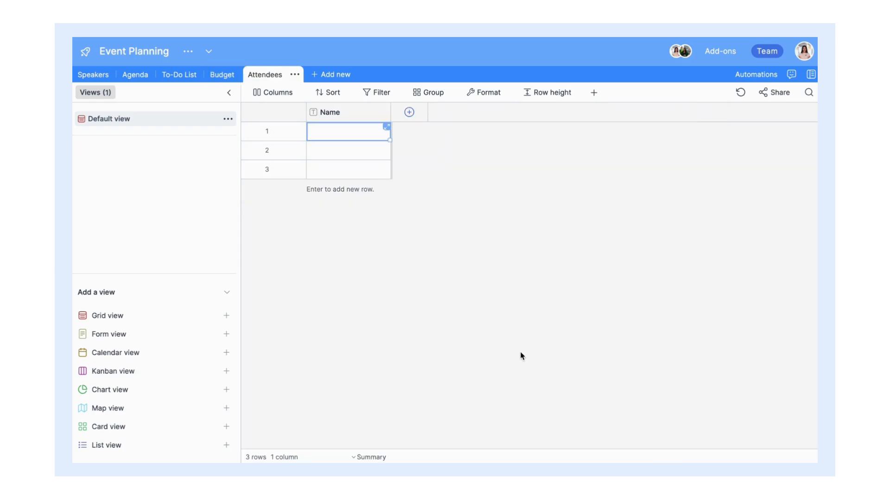
Step: Paste the list of attendee names into the Name column
{"action": "double_click", "coordinate": [373, 110]}
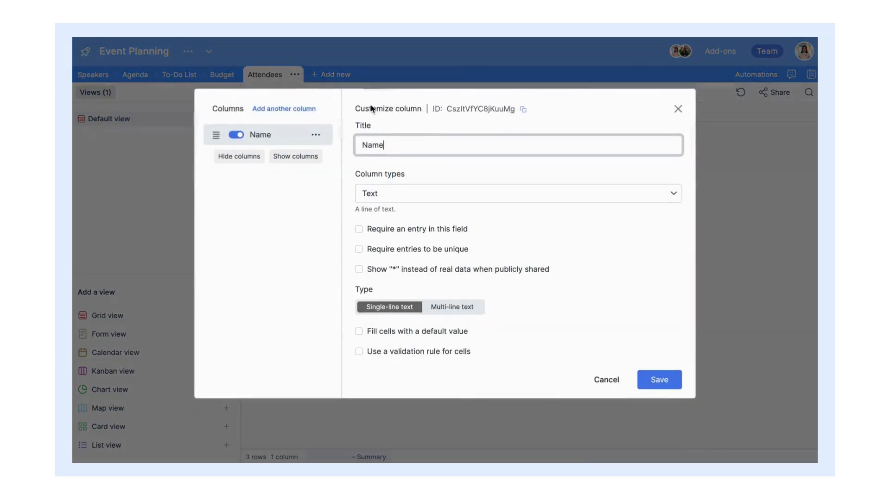
{"action": "left_click", "coordinate": [647, 382]}
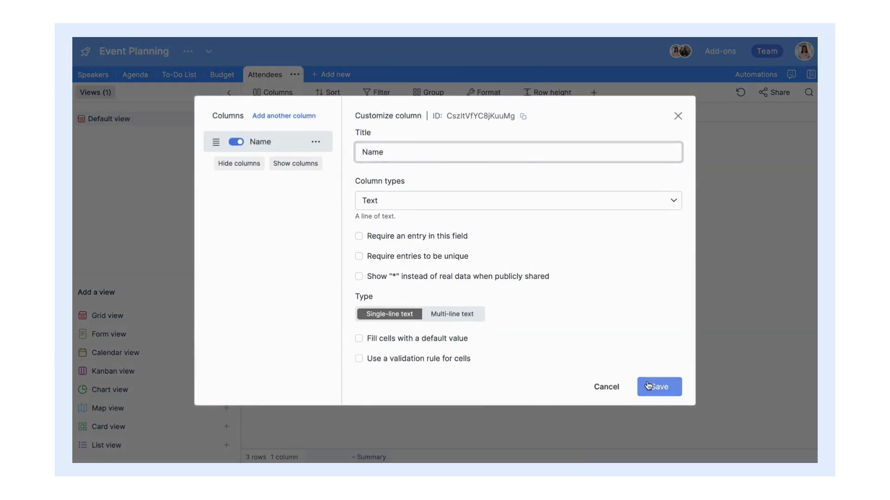
{"action": "left_click", "coordinate": [377, 133]}
{"action": "key", "text": "super+v"}
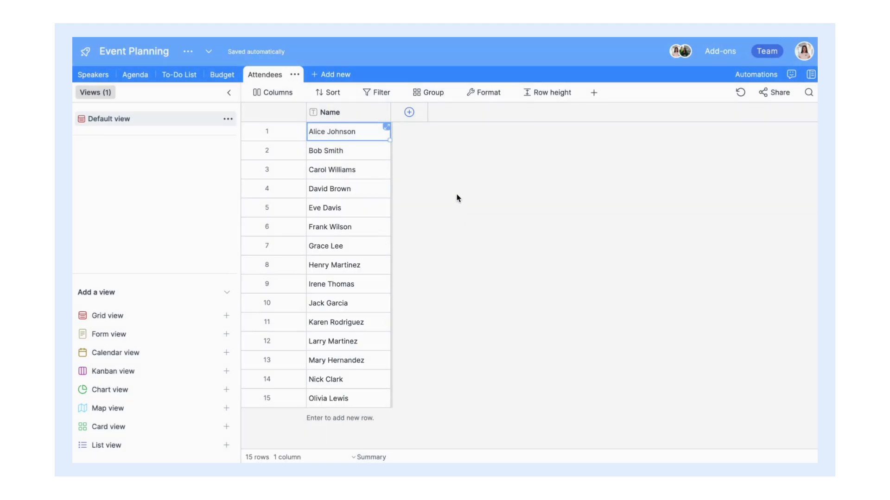
Step: Add an E-mail type column titled Email, masked when publicly shared, and widen it to show full addresses
{"action": "left_click", "coordinate": [410, 112]}
{"action": "type", "text": "Email"}
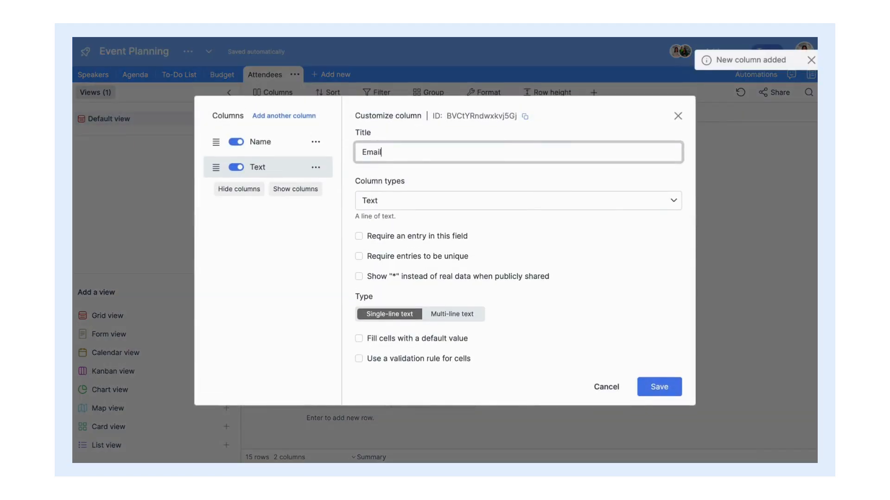
{"action": "left_click", "coordinate": [411, 207]}
{"action": "scroll", "coordinate": [411, 280], "scroll_direction": "down", "scroll_amount": 3}
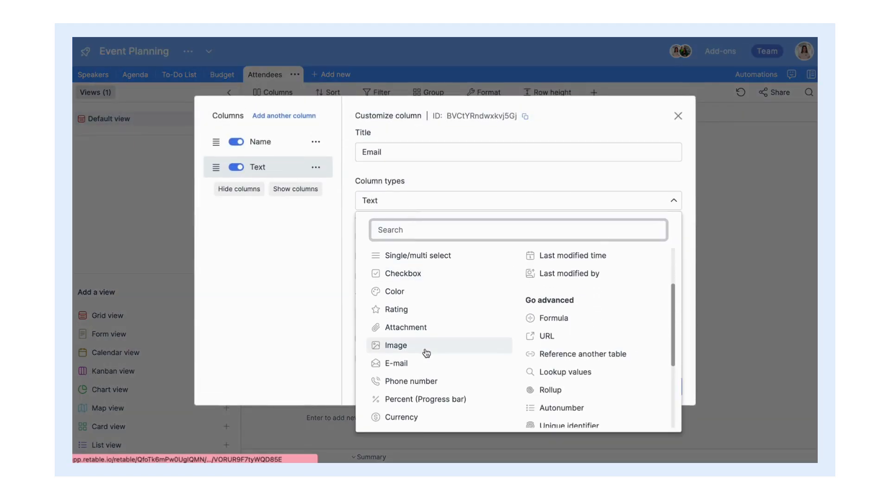
{"action": "left_click", "coordinate": [428, 364]}
{"action": "left_click", "coordinate": [359, 315]}
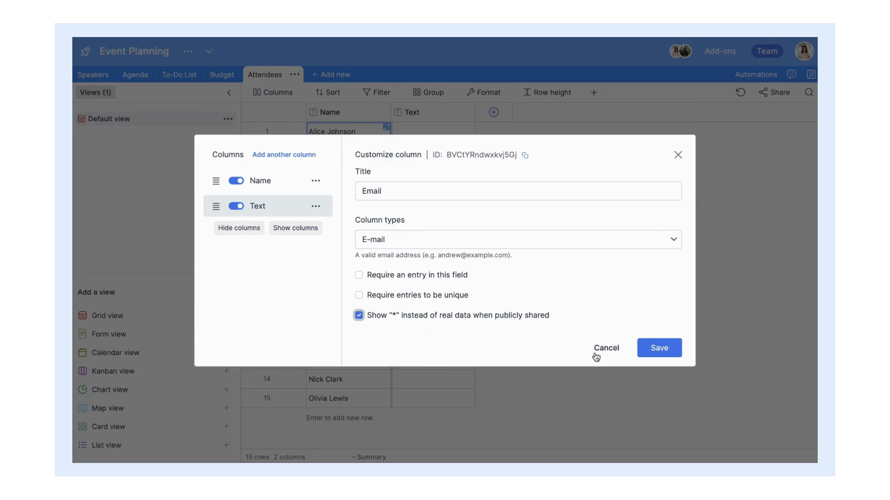
{"action": "left_click", "coordinate": [653, 350]}
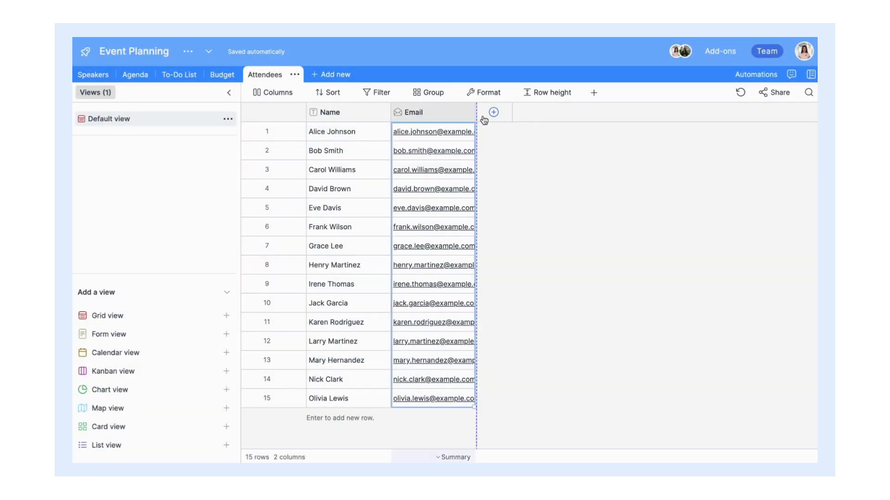
{"action": "left_click_drag", "start_coordinate": [483, 120], "coordinate": [536, 111]}
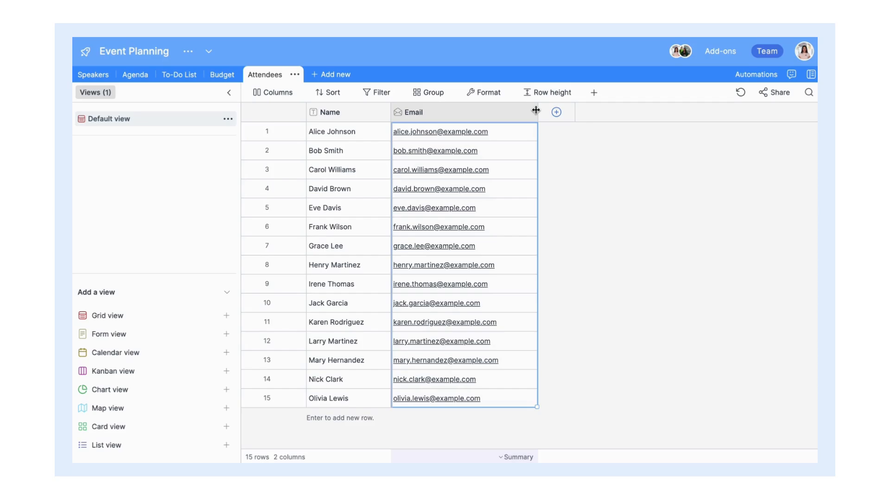
{"action": "left_click", "coordinate": [485, 135]}
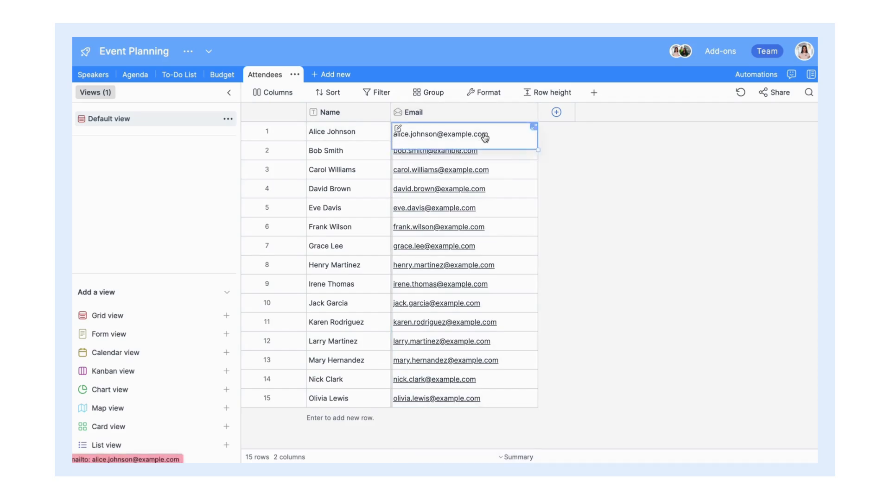
Step: Start a Mail draft to the first attendee's address, then add a third column to Attendees
{"action": "left_click", "coordinate": [484, 135]}
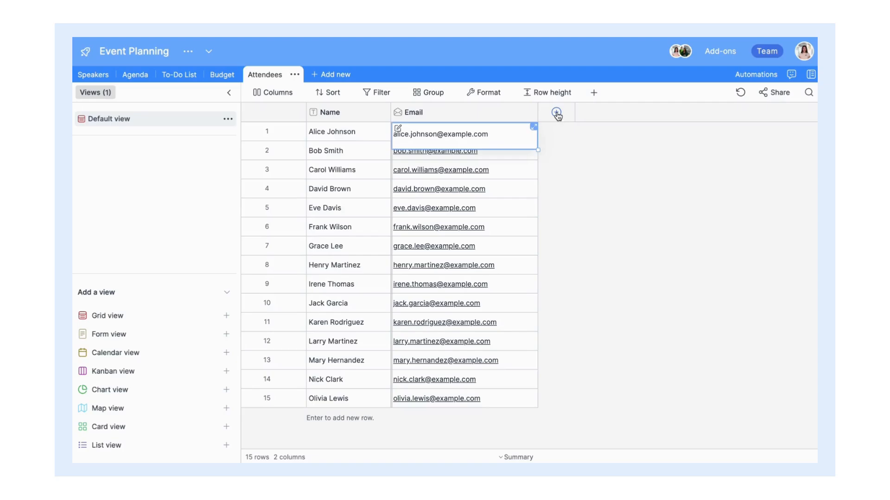
{"action": "left_click", "coordinate": [556, 113]}
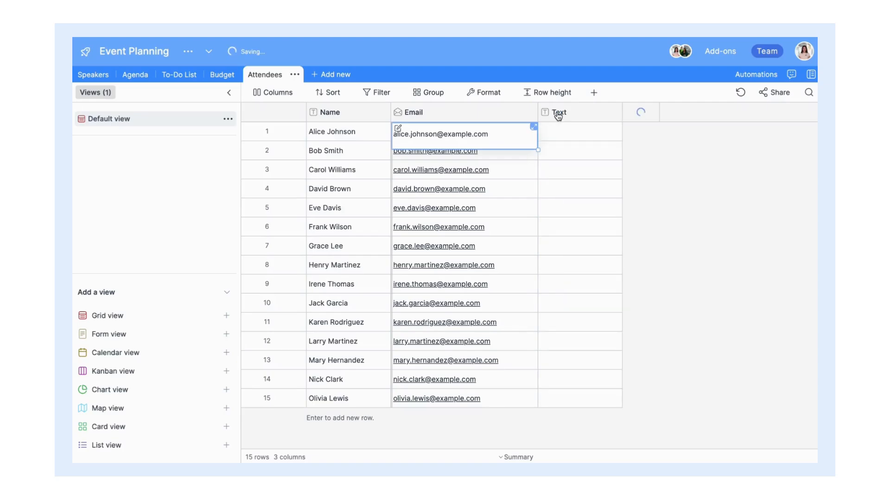
Step: Name the new column Company and paste in the company names
{"action": "type", "text": "Com"}
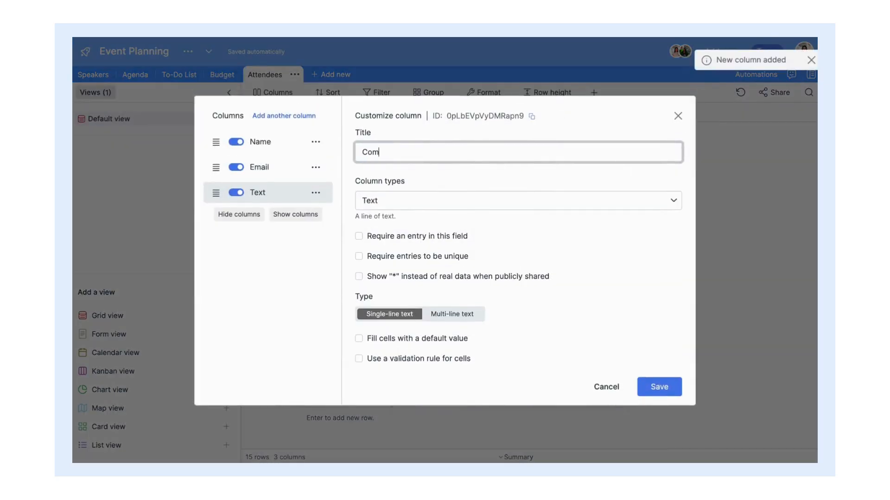
{"action": "type", "text": "pany"}
{"action": "key", "text": "Return"}
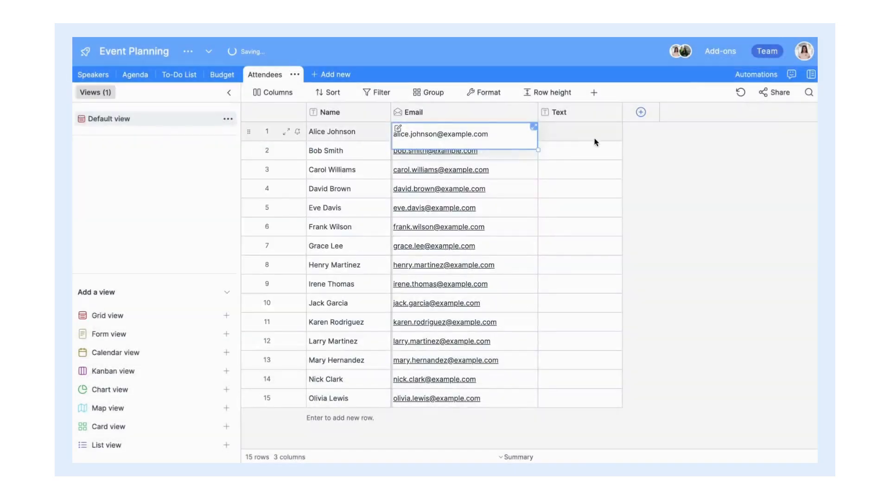
{"action": "left_click", "coordinate": [596, 140]}
{"action": "type", "text": "TechCorp Innovate Inc. Code Masters NextGen Solutions Creative Labs Alpha Technologies Beta Innovations Delta Dynamics Gamma Solutions Epsilon Enterprises Omega Corp Zeta Technologies Theta Systems Iota Innovations Kappa Solutions"}
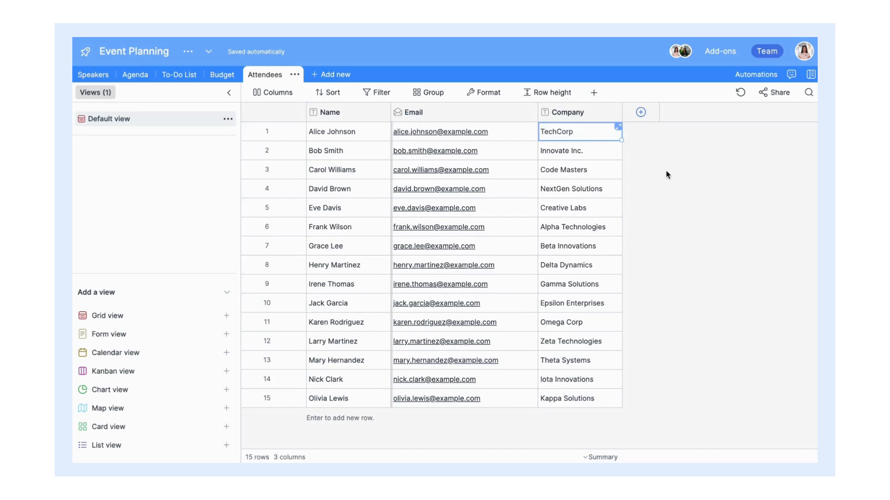
Step: Add a Title column filled with the pasted job titles, and start a fifth column
{"action": "left_click", "coordinate": [641, 113]}
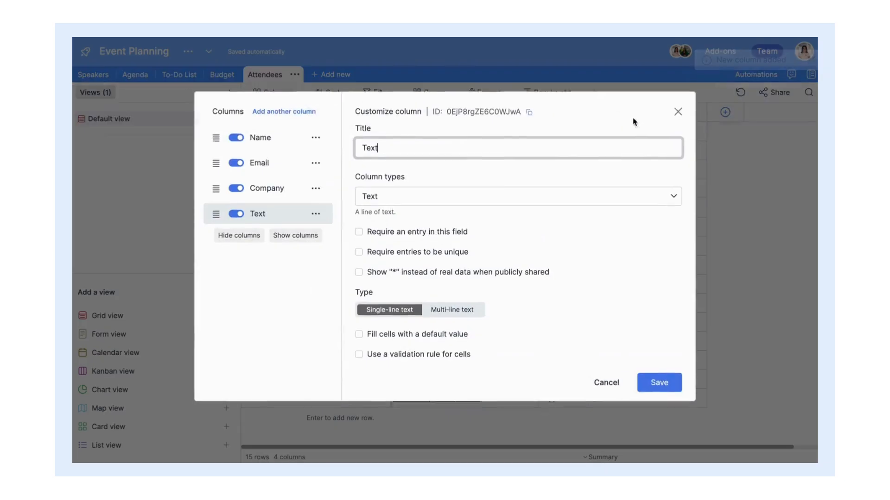
{"action": "type", "text": "T"}
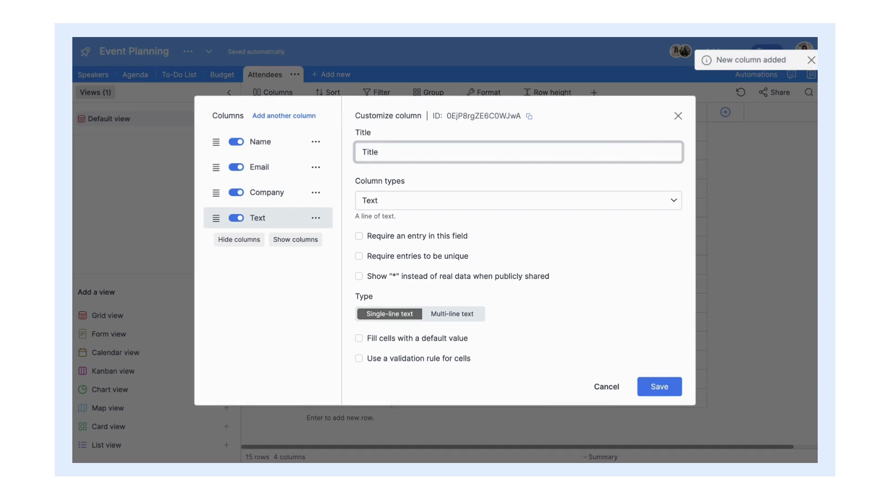
{"action": "key", "text": "Return"}
{"action": "left_click", "coordinate": [669, 140]}
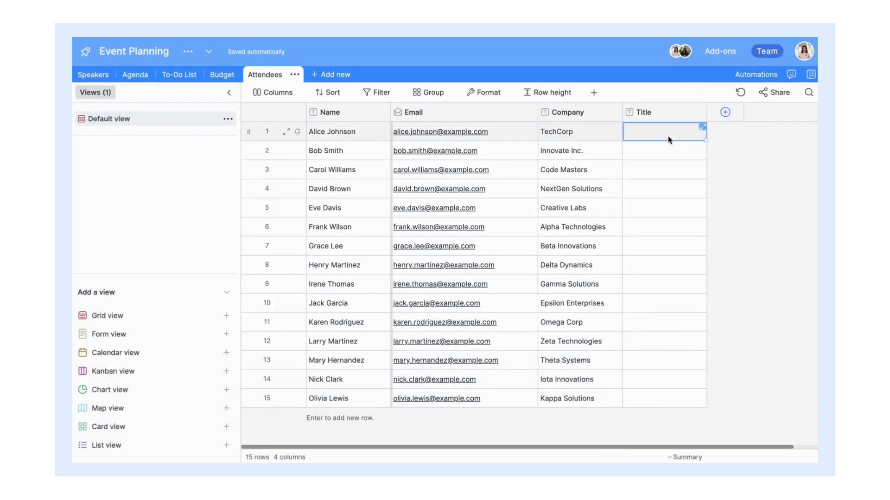
{"action": "type", "text": "Developer Project Manager Software Engineer CTO UX Designer QA Engineer Data Scientist Product Manager Marketing Specialist CEO Business Analyst Front-End Developer Systems Architect Scrum Master AI Researcher"}
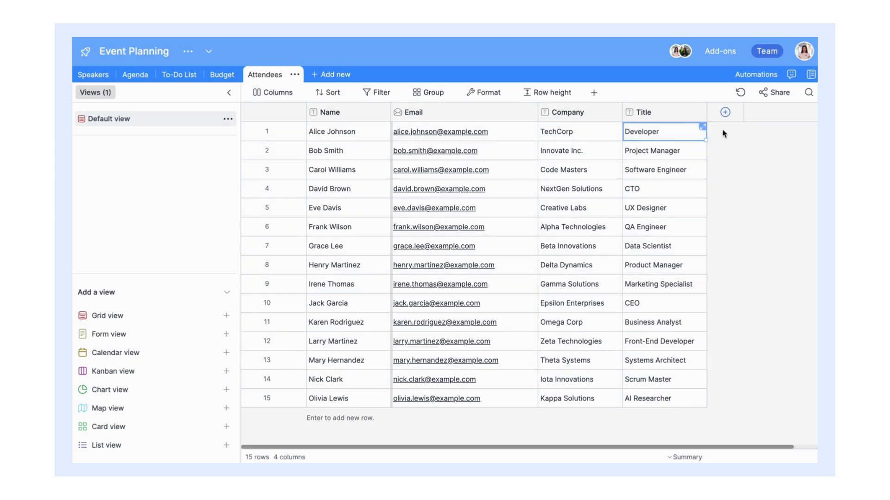
{"action": "left_click", "coordinate": [725, 113]}
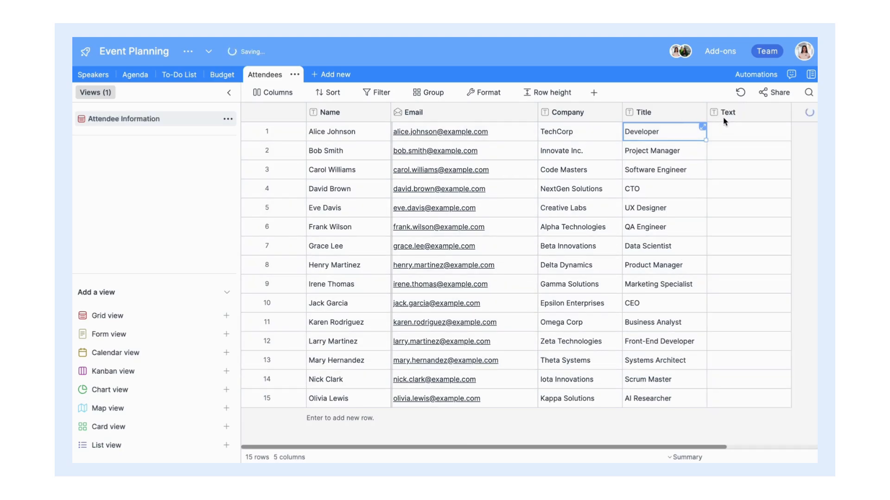
{"action": "key", "text": "ctrl+a"}
Step: Make the fifth column a QR code column named Pass Card QR
{"action": "type", "text": "Pas"}
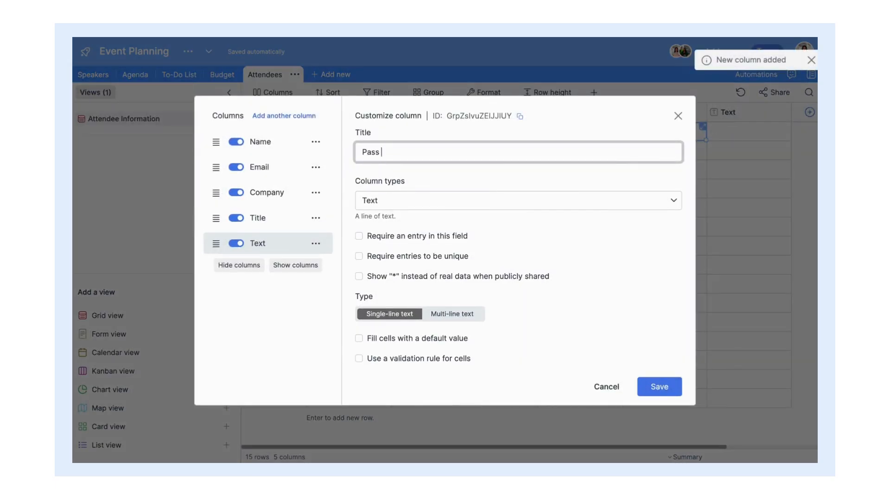
{"action": "type", "text": "s Card QR"}
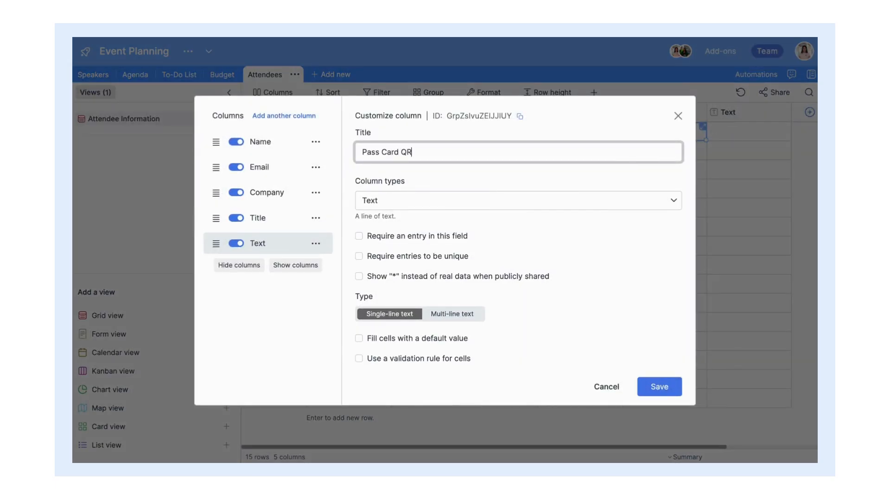
{"action": "left_click", "coordinate": [607, 206]}
{"action": "scroll", "coordinate": [548, 264], "scroll_direction": "down", "scroll_amount": 3}
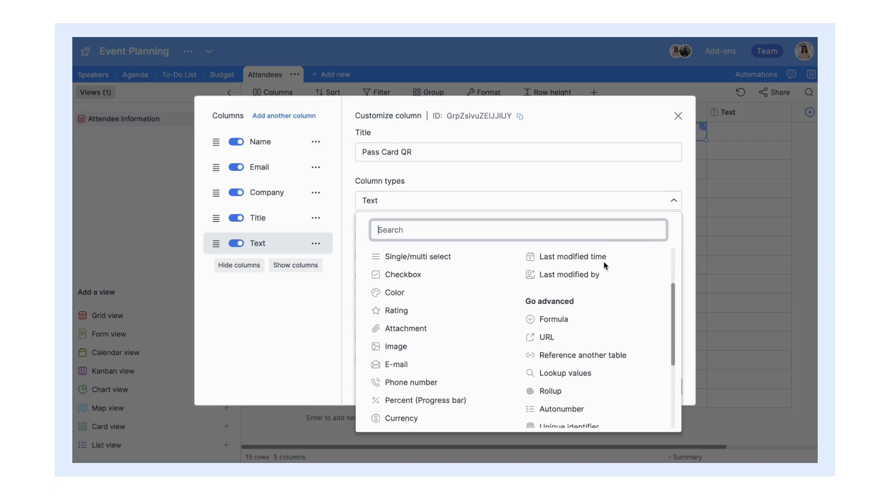
{"action": "scroll", "coordinate": [604, 278], "scroll_direction": "down", "scroll_amount": 5}
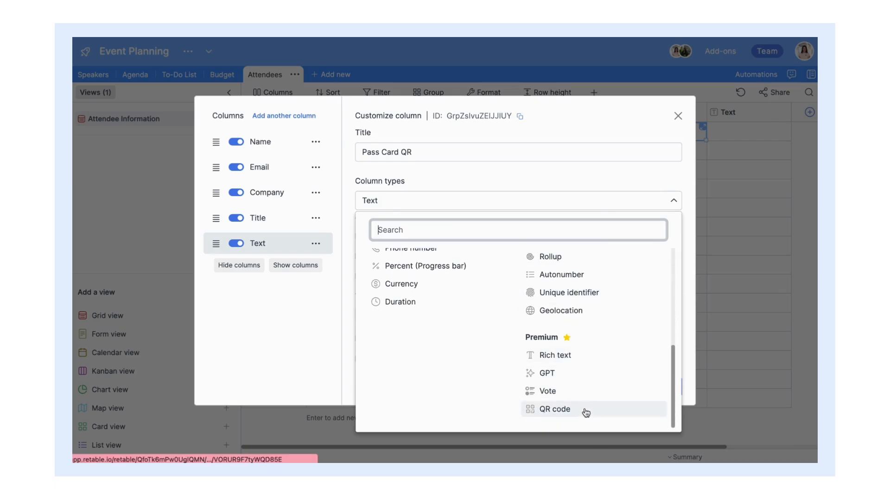
{"action": "left_click", "coordinate": [586, 413]}
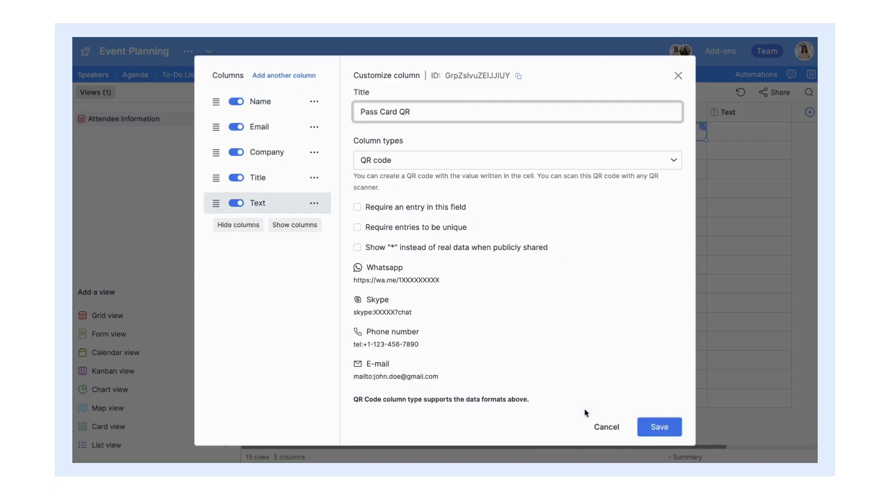
{"action": "left_click", "coordinate": [656, 422]}
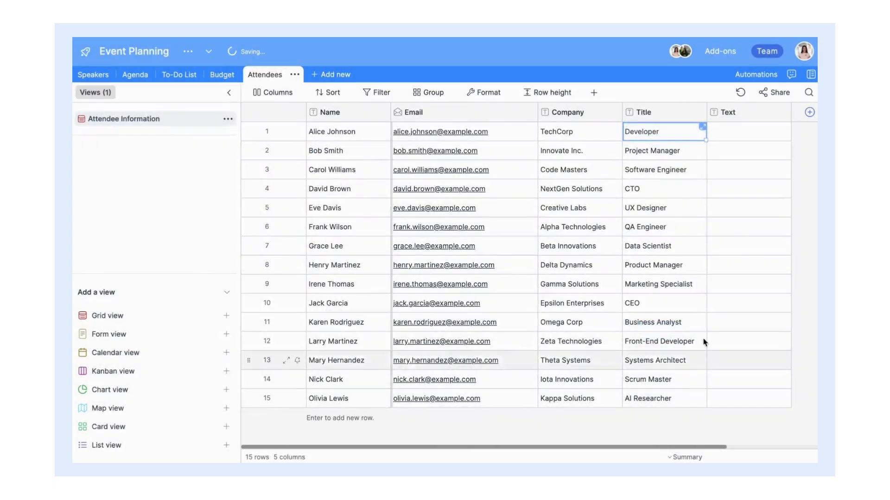
Step: Color the first attendee's QR code red on a cyan background
{"action": "left_click", "coordinate": [735, 132]}
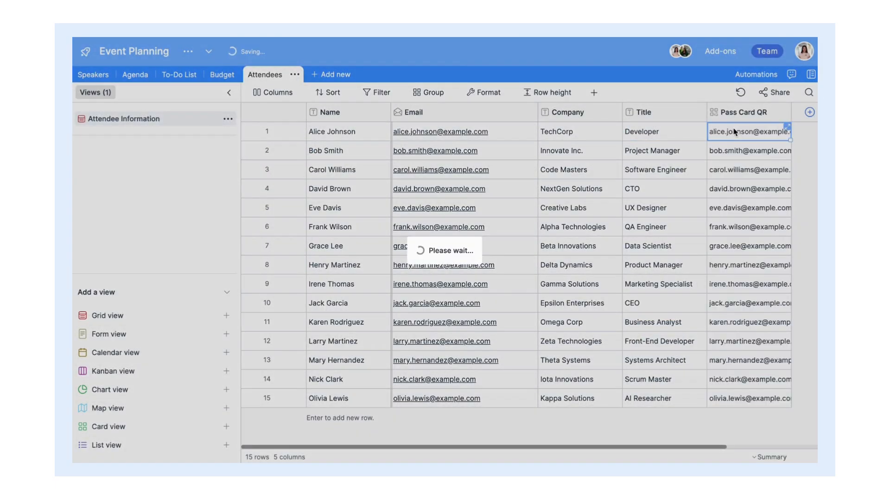
{"action": "scroll", "coordinate": [735, 132], "scroll_direction": "right", "scroll_amount": 2}
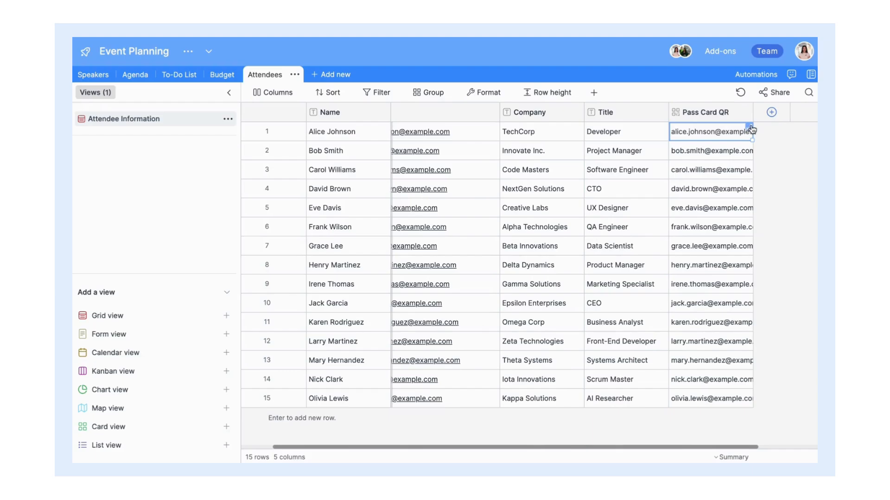
{"action": "left_click", "coordinate": [750, 127]}
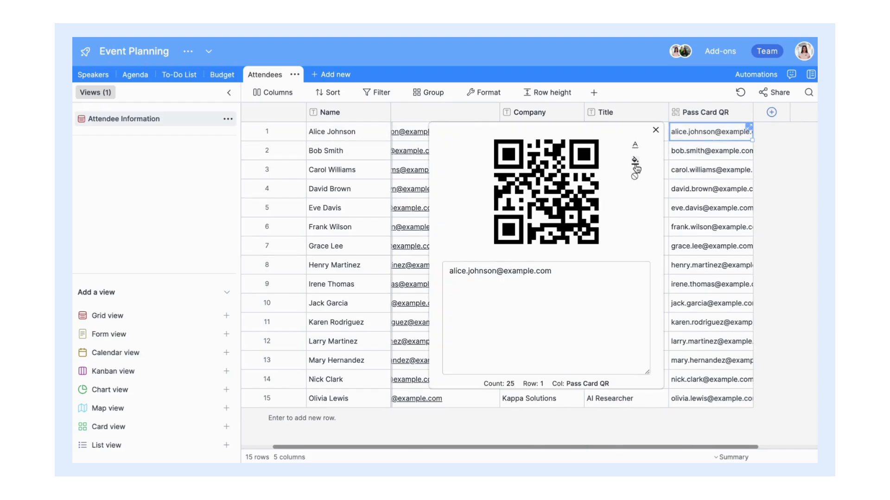
{"action": "left_click", "coordinate": [635, 146]}
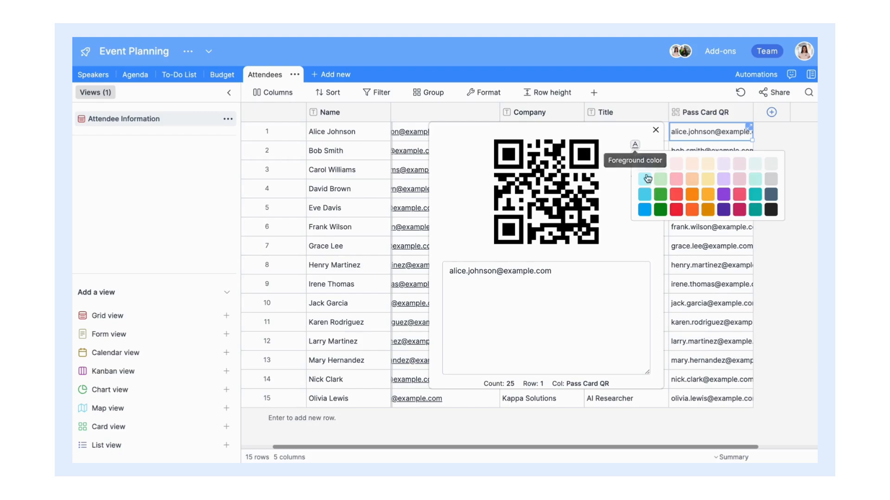
{"action": "left_click", "coordinate": [681, 196]}
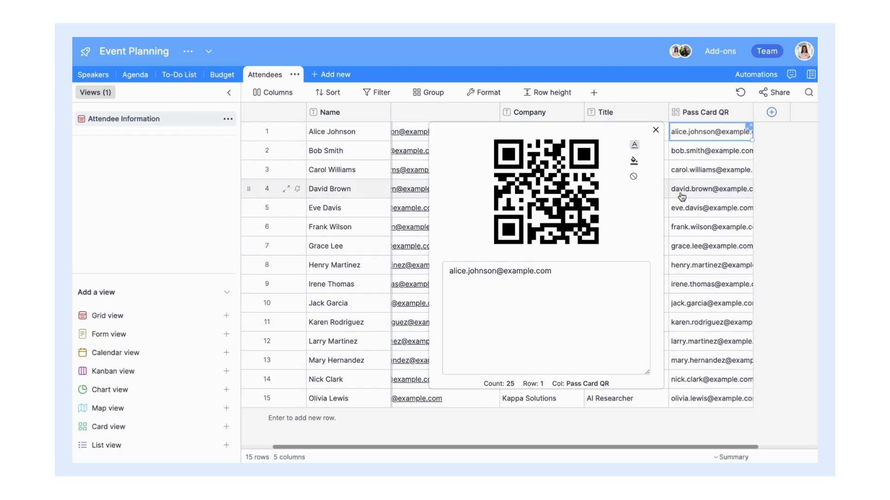
{"action": "left_click", "coordinate": [634, 161]}
{"action": "left_click", "coordinate": [643, 209]}
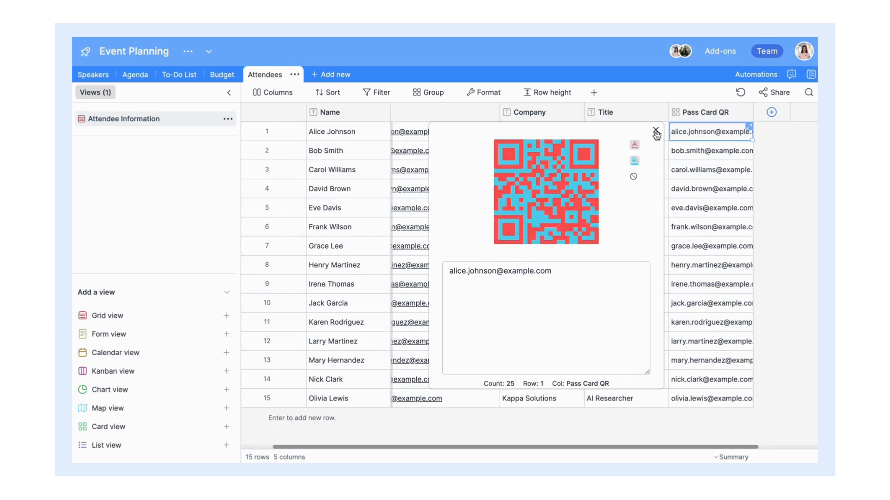
{"action": "left_click", "coordinate": [765, 172]}
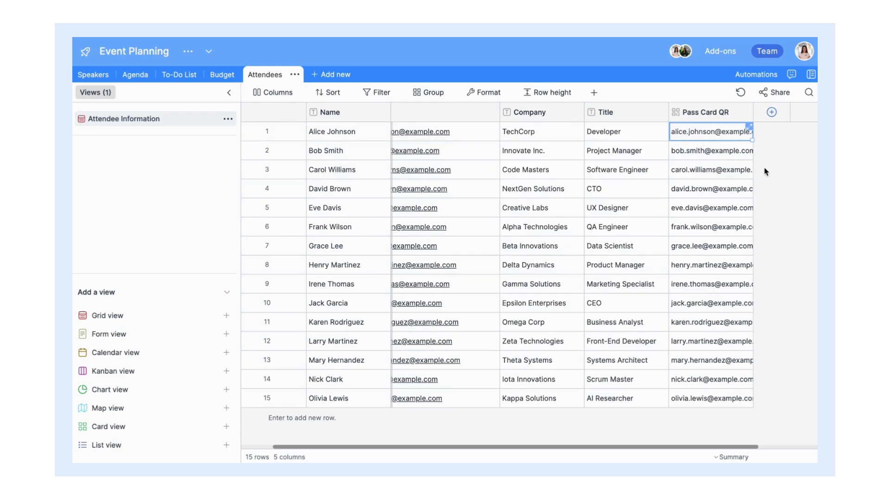
Step: Add a form view to Attendees titled 'Attendee Registration Form'
{"action": "scroll", "coordinate": [766, 172], "scroll_direction": "left", "scroll_amount": 2}
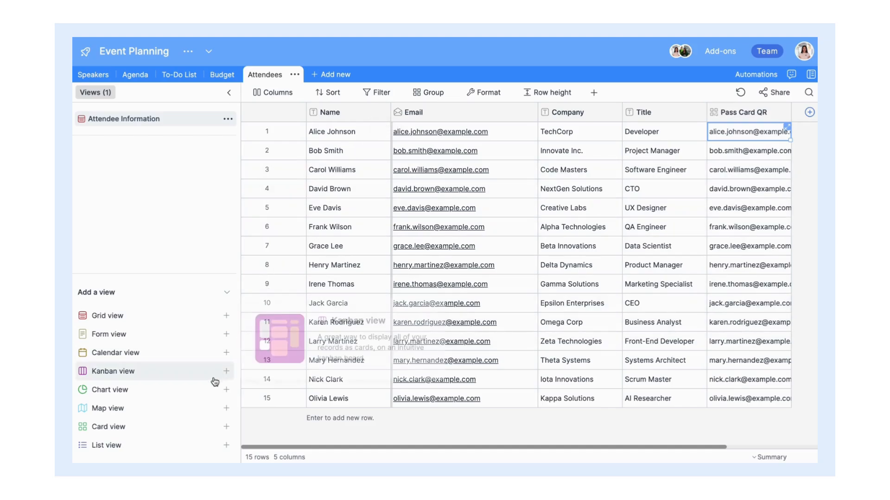
{"action": "left_click", "coordinate": [226, 334]}
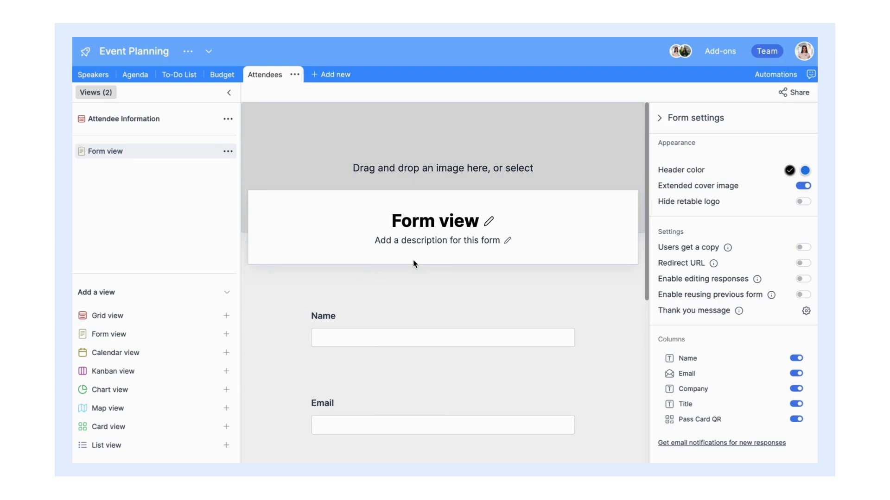
{"action": "left_click", "coordinate": [488, 222]}
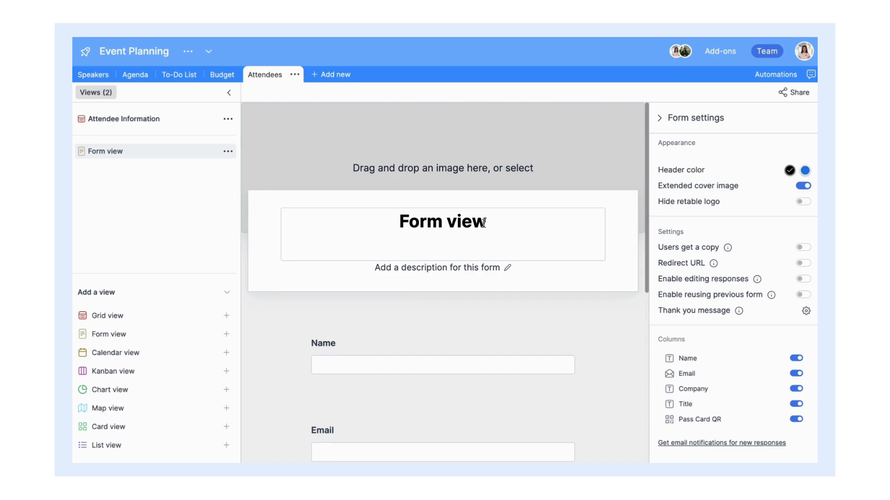
{"action": "key", "text": "ctrl+a"}
{"action": "type", "text": "Attendee "}
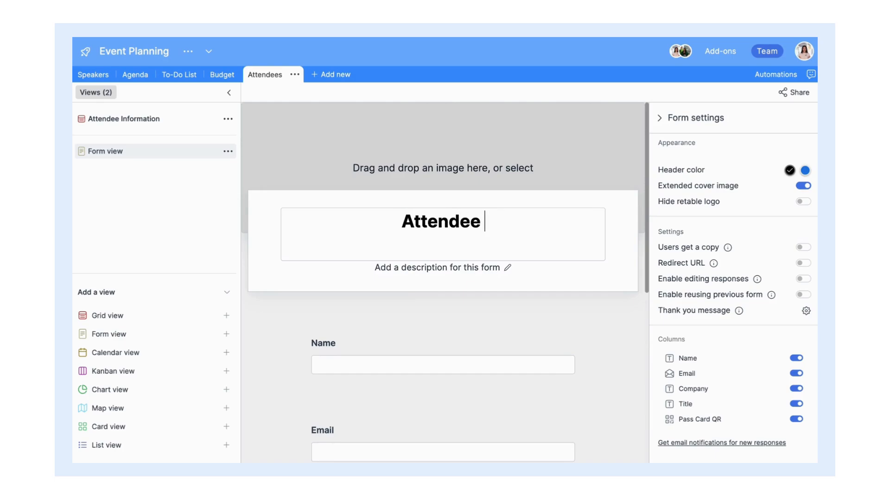
{"action": "type", "text": "Registrat"}
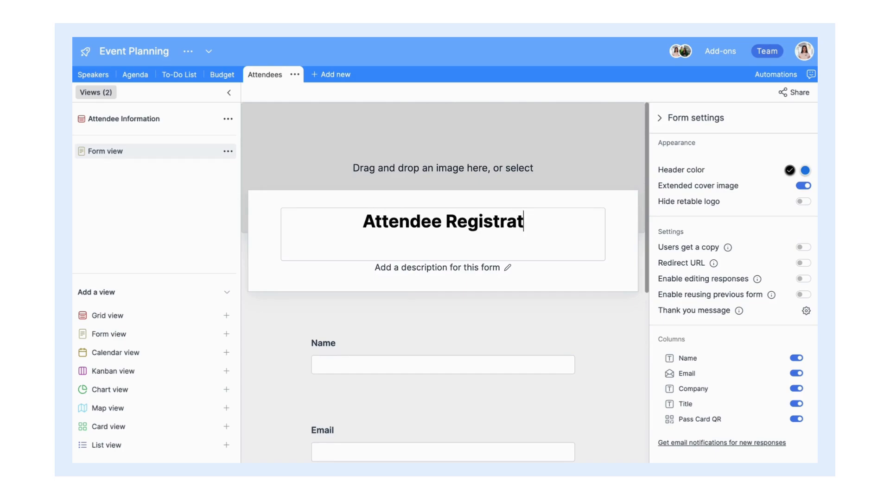
{"action": "type", "text": "ion Form"}
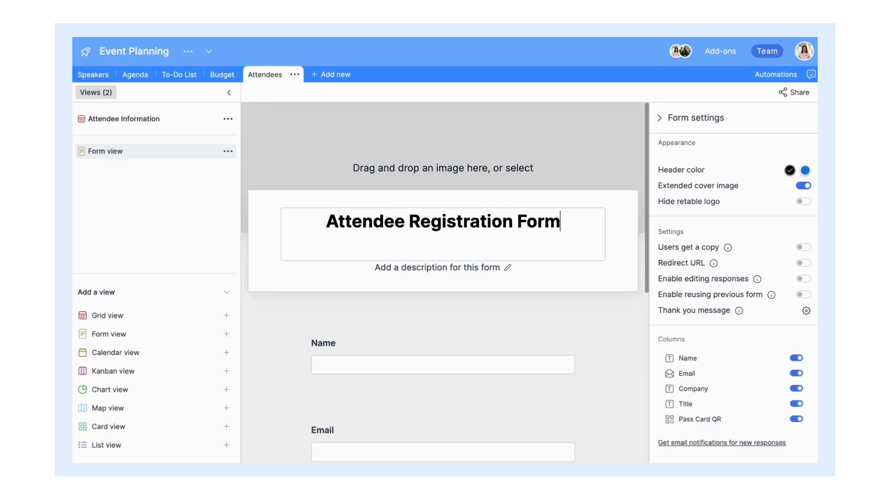
{"action": "key", "text": "Return"}
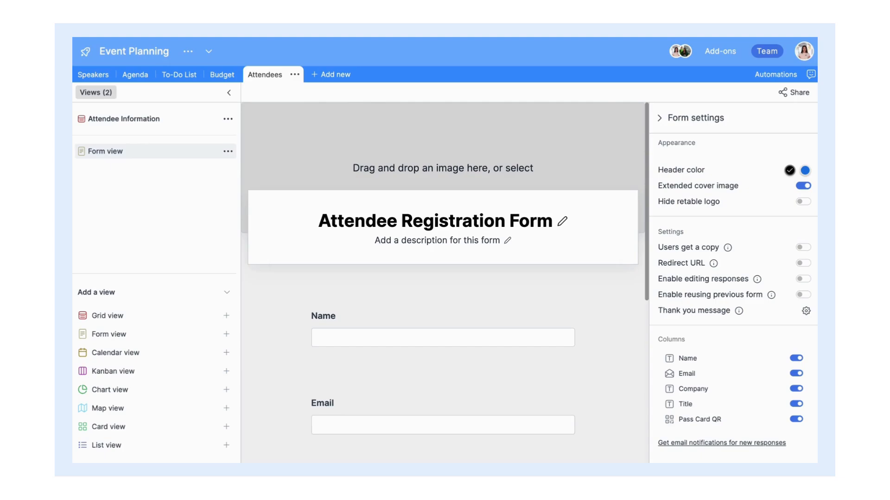
Step: Make the form publicly accessible and copy its public link
{"action": "left_click", "coordinate": [794, 92]}
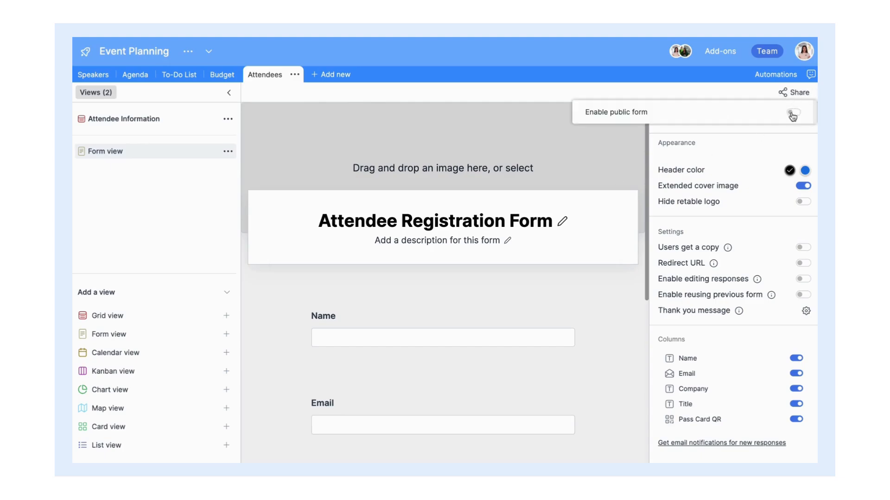
{"action": "left_click", "coordinate": [793, 114]}
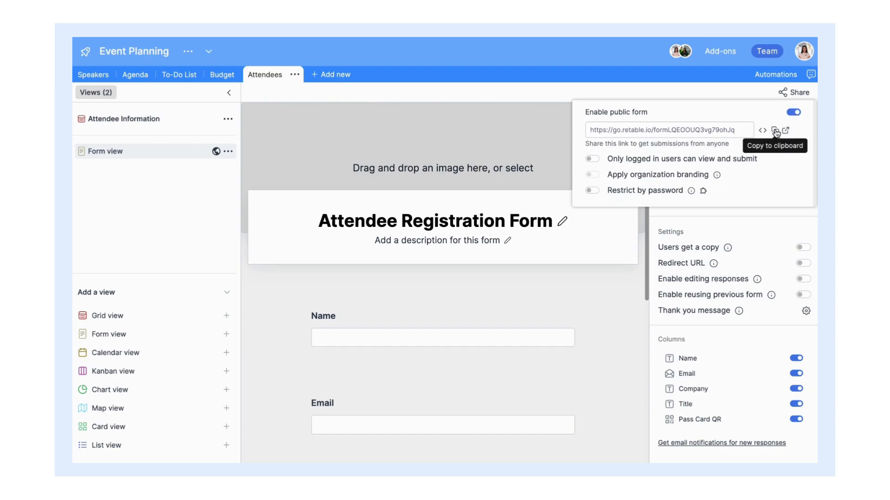
{"action": "left_click", "coordinate": [775, 132]}
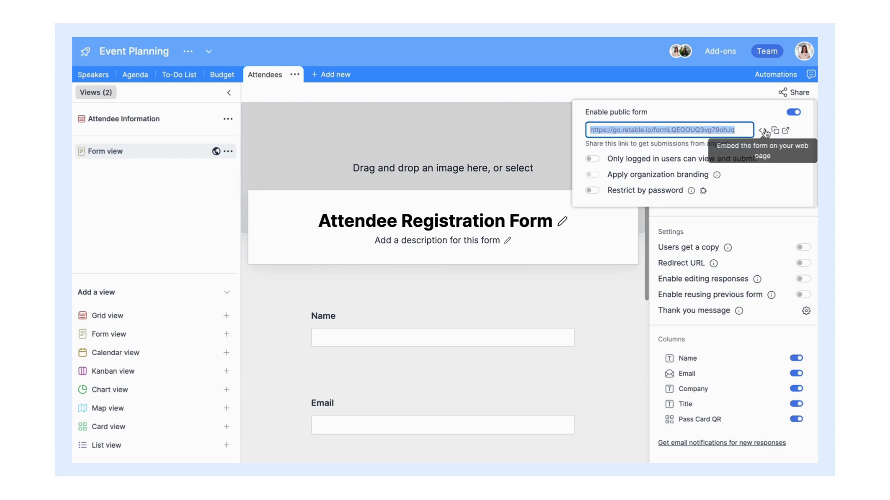
{"action": "left_click", "coordinate": [730, 93]}
Step: Make the Name, Email, Company and Title fields required
{"action": "scroll", "coordinate": [618, 127], "scroll_direction": "down", "scroll_amount": 1}
{"action": "scroll", "coordinate": [616, 127], "scroll_direction": "down", "scroll_amount": 3}
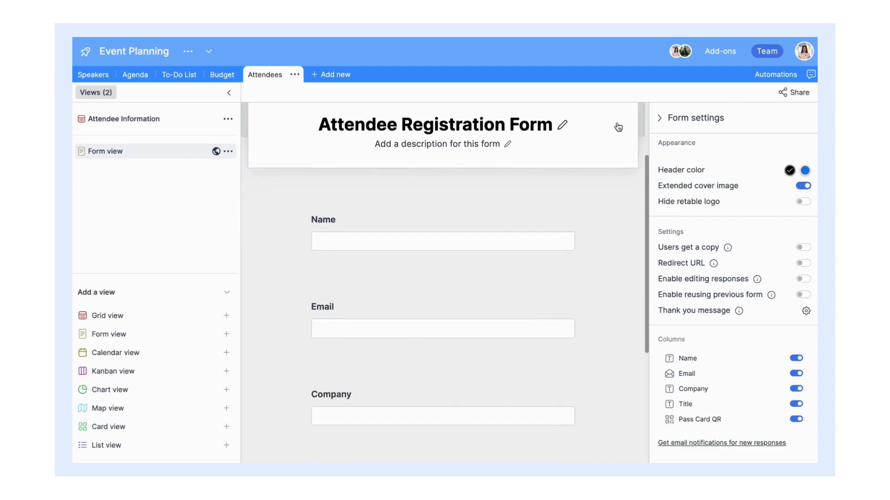
{"action": "left_click", "coordinate": [591, 202]}
{"action": "left_click", "coordinate": [568, 211]}
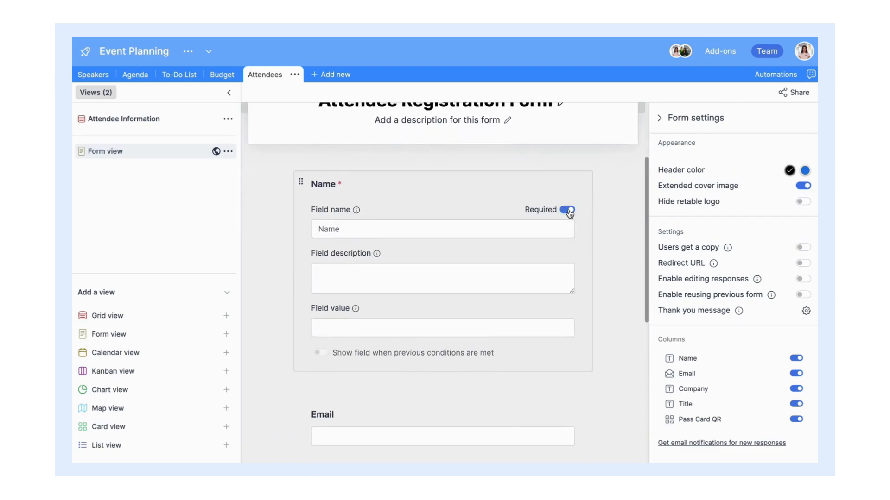
{"action": "scroll", "coordinate": [571, 212], "scroll_direction": "down", "scroll_amount": 4}
{"action": "left_click", "coordinate": [568, 263]}
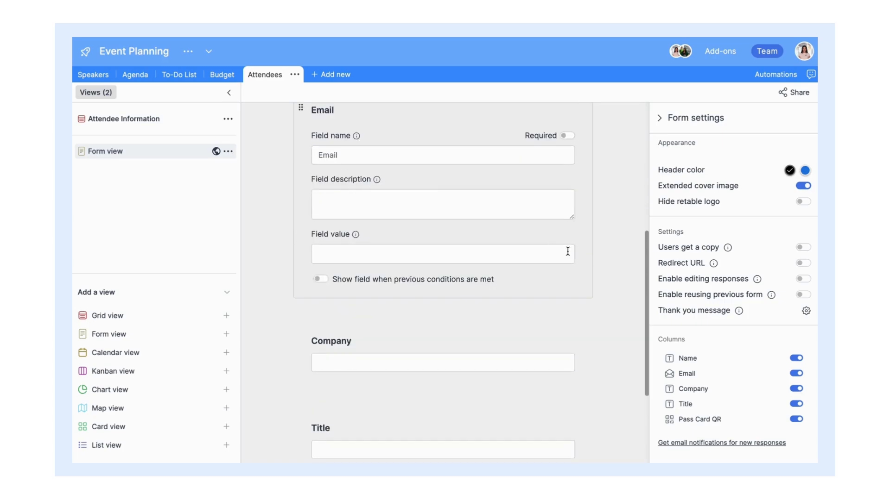
{"action": "left_click", "coordinate": [568, 135]}
{"action": "scroll", "coordinate": [565, 194], "scroll_direction": "down", "scroll_amount": 5}
{"action": "left_click", "coordinate": [563, 199]}
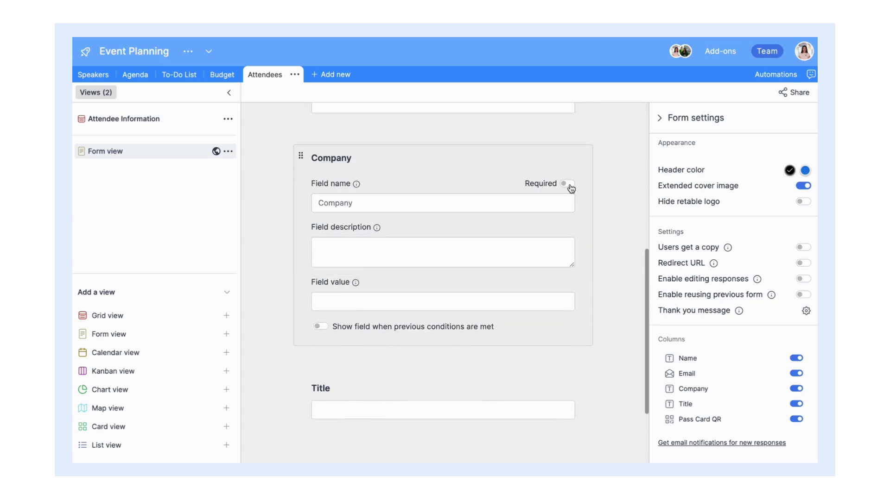
{"action": "left_click", "coordinate": [568, 183]}
{"action": "scroll", "coordinate": [569, 184], "scroll_direction": "down", "scroll_amount": 4}
{"action": "left_click", "coordinate": [560, 279]}
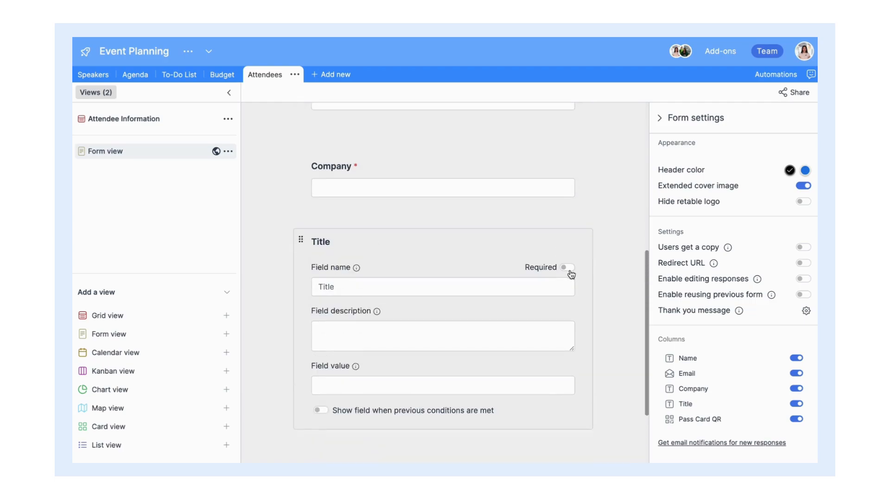
{"action": "left_click", "coordinate": [568, 221]}
Step: Leave Pass Card QR optional and remove it from the form
{"action": "scroll", "coordinate": [569, 246], "scroll_direction": "down", "scroll_amount": 4}
{"action": "left_click", "coordinate": [556, 365]}
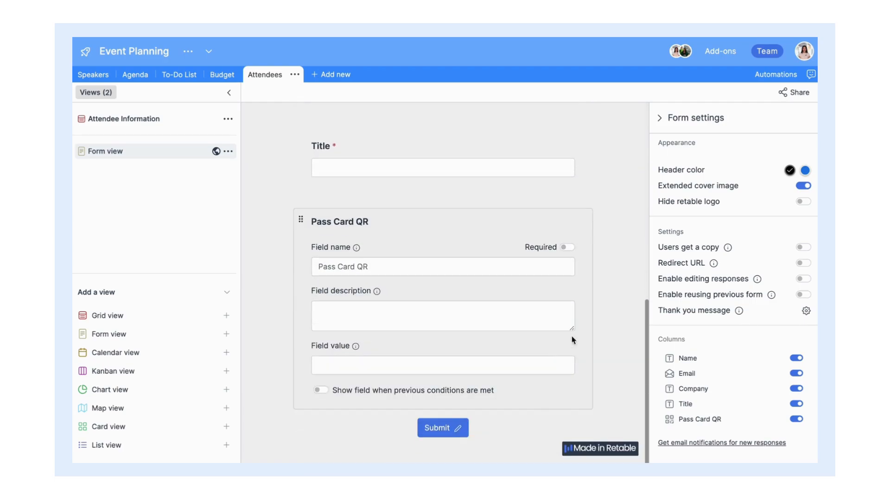
{"action": "left_click", "coordinate": [567, 247]}
{"action": "left_click", "coordinate": [568, 247]}
{"action": "left_click", "coordinate": [796, 419]}
Step: Send respondents a copy of their submission and redirect them to retable.io
{"action": "scroll", "coordinate": [568, 391], "scroll_direction": "up", "scroll_amount": 5}
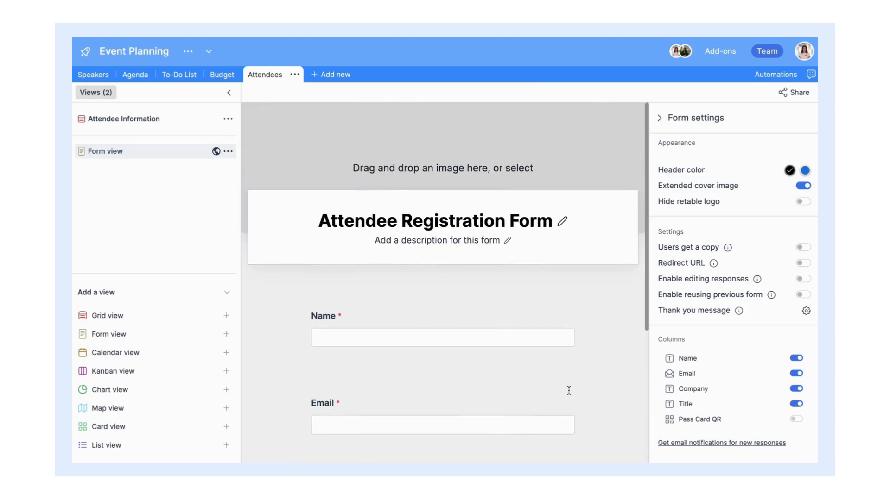
{"action": "left_click", "coordinate": [803, 250]}
{"action": "left_click", "coordinate": [803, 263]}
{"action": "left_click", "coordinate": [767, 278]}
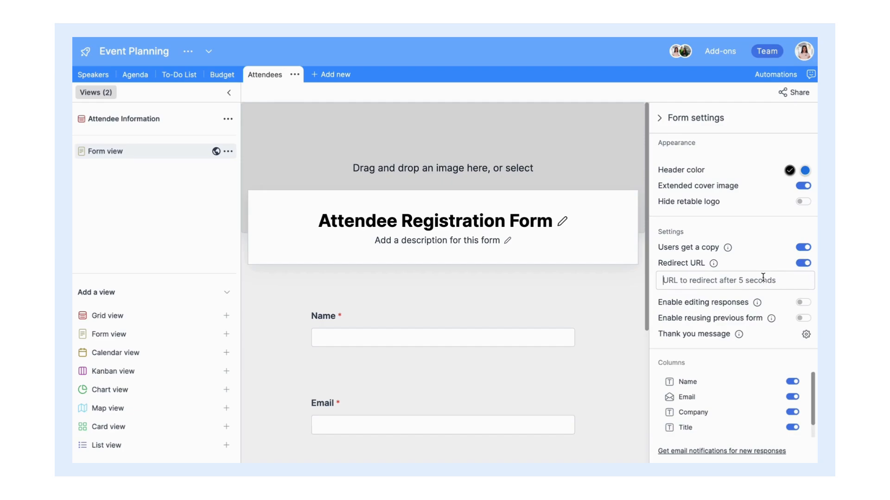
{"action": "type", "text": "retable.io"}
Step: Set the thank-you message to 'Thank you for your submission.'
{"action": "left_click", "coordinate": [806, 334]}
{"action": "left_click", "coordinate": [531, 245]}
{"action": "type", "text": "Thank you for your sub"}
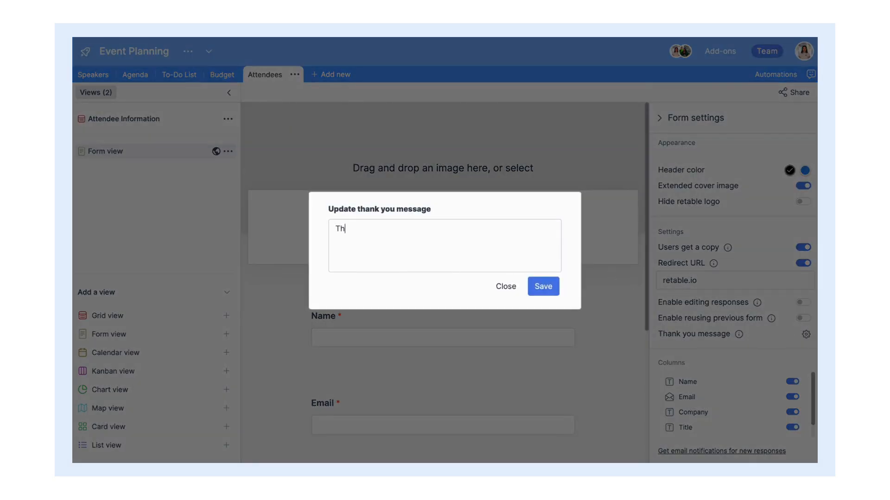
{"action": "type", "text": "mission."}
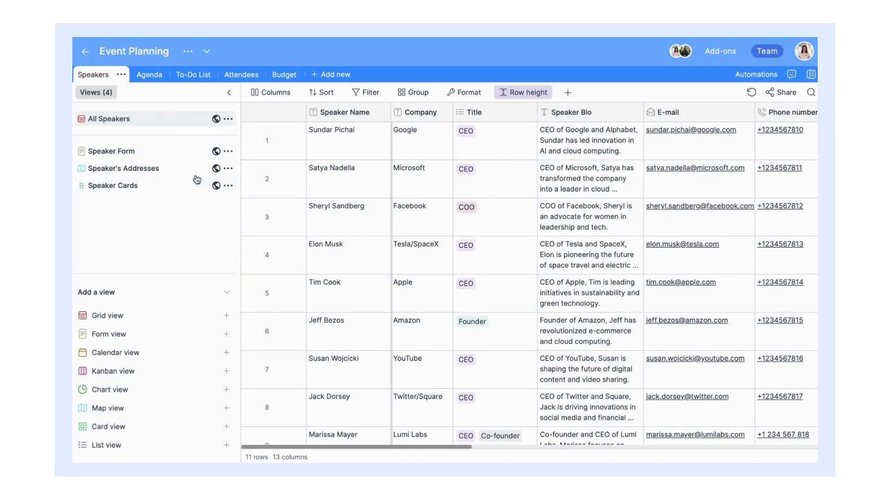
Step: Invite a colleague by e-mail to the Event Planning project with Viewer access
{"action": "left_click", "coordinate": [189, 52]}
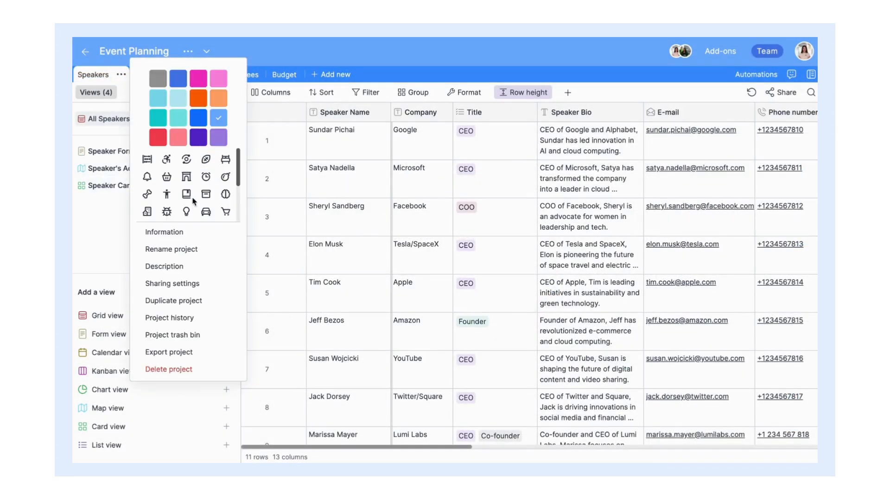
{"action": "left_click", "coordinate": [211, 287]}
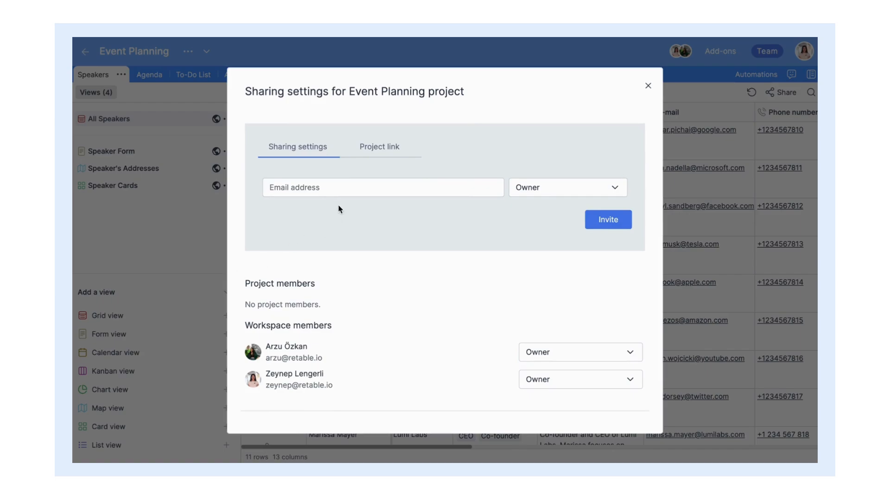
{"action": "left_click", "coordinate": [326, 187]}
{"action": "left_click", "coordinate": [515, 195]}
{"action": "left_click", "coordinate": [550, 304]}
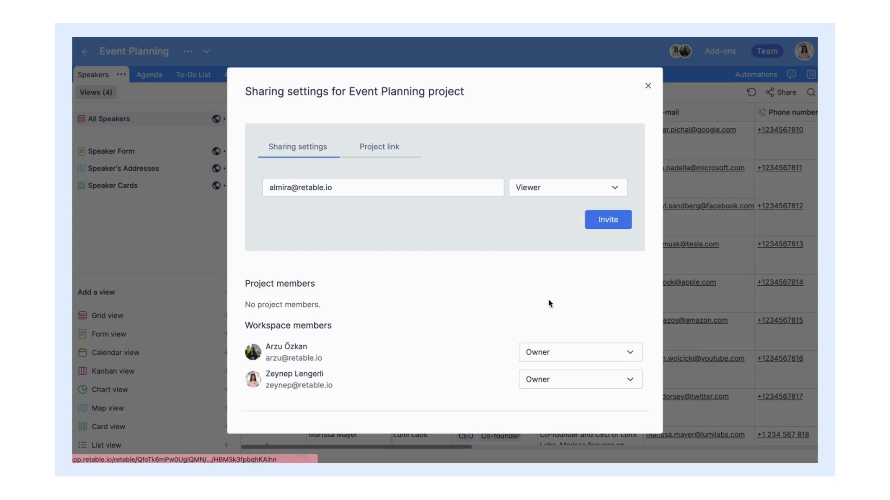
{"action": "left_click", "coordinate": [598, 232]}
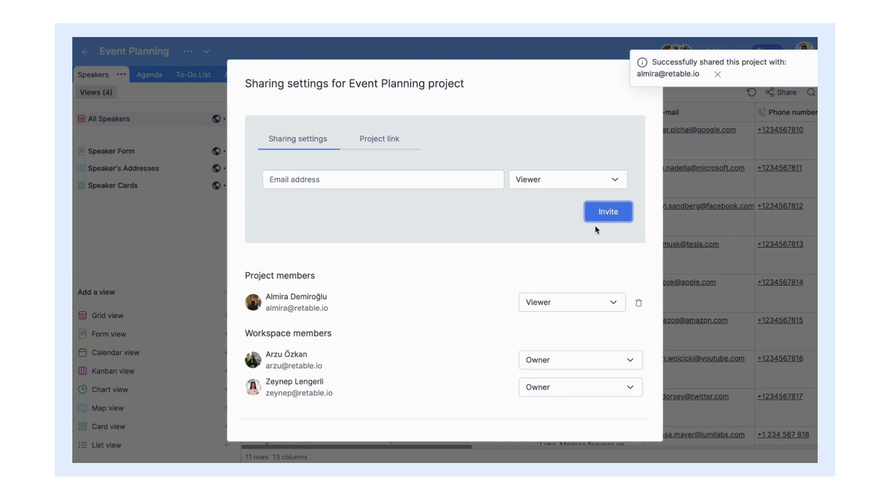
{"action": "left_click", "coordinate": [397, 147]}
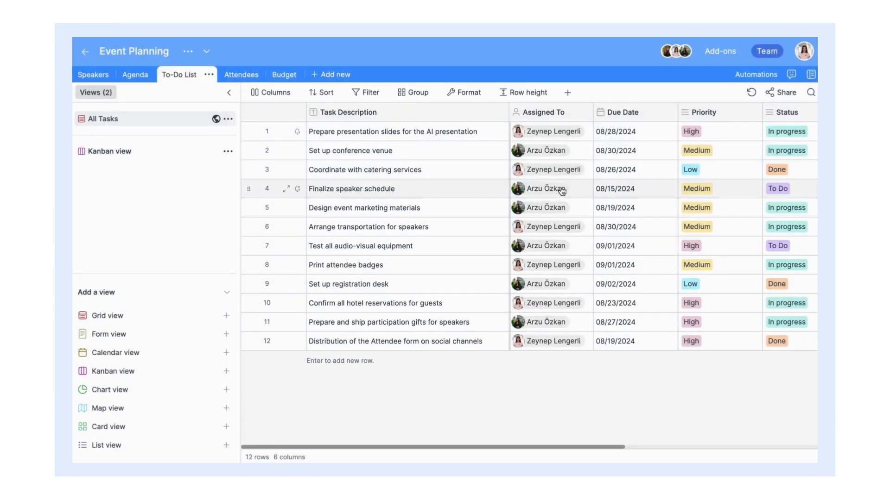
Step: Turn on collaborator notifications in the Assigned To column for being added or row changes
{"action": "double_click", "coordinate": [567, 117]}
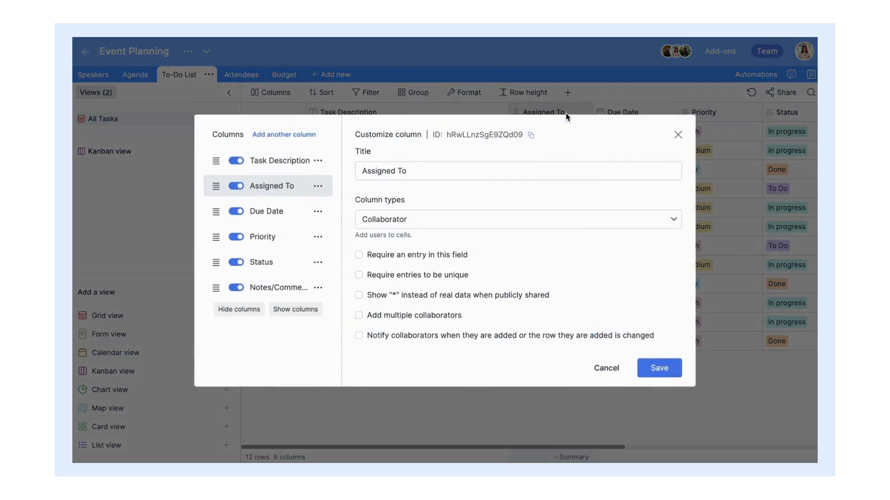
{"action": "left_click", "coordinate": [360, 336]}
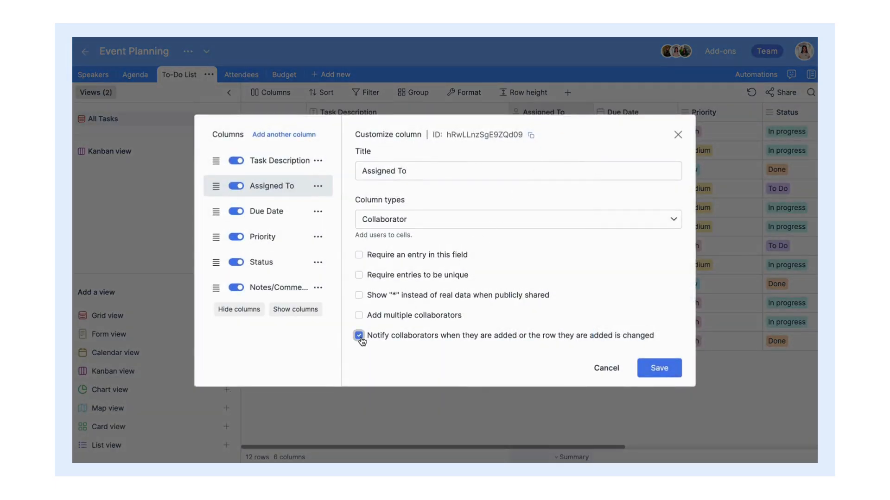